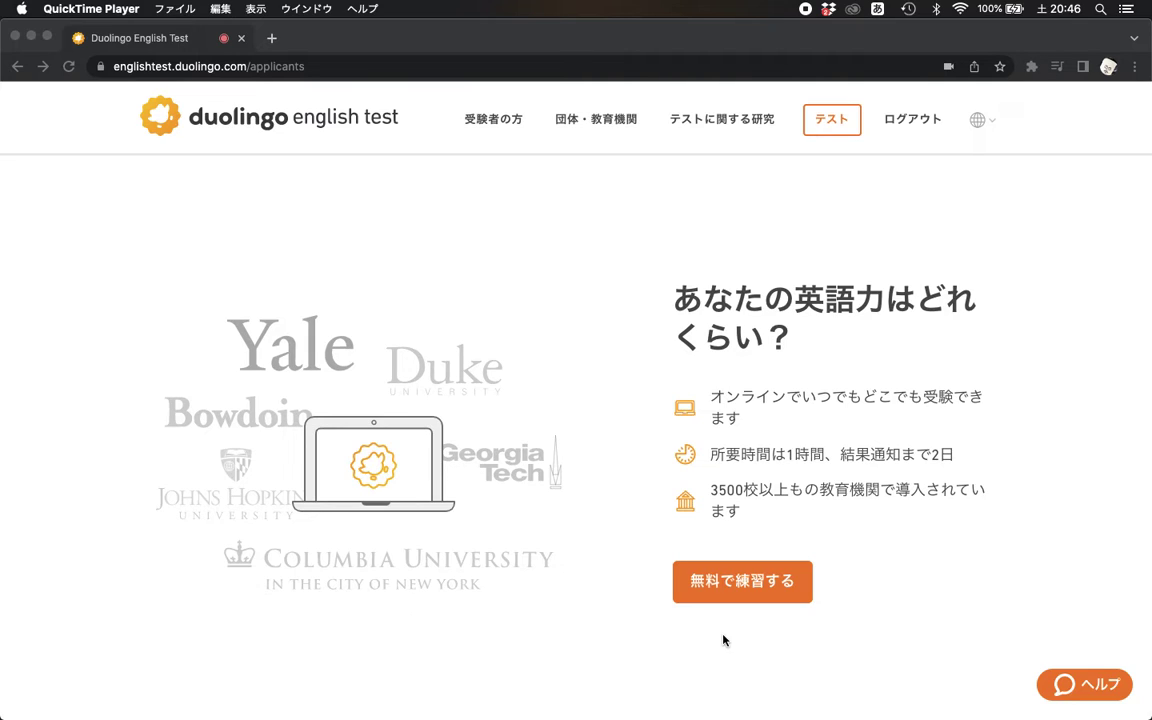
- Start the free 15-minute practice test from the test-taker page
{"action": "left_click", "coordinate": [765, 596]}
{"action": "left_click", "coordinate": [765, 596]}
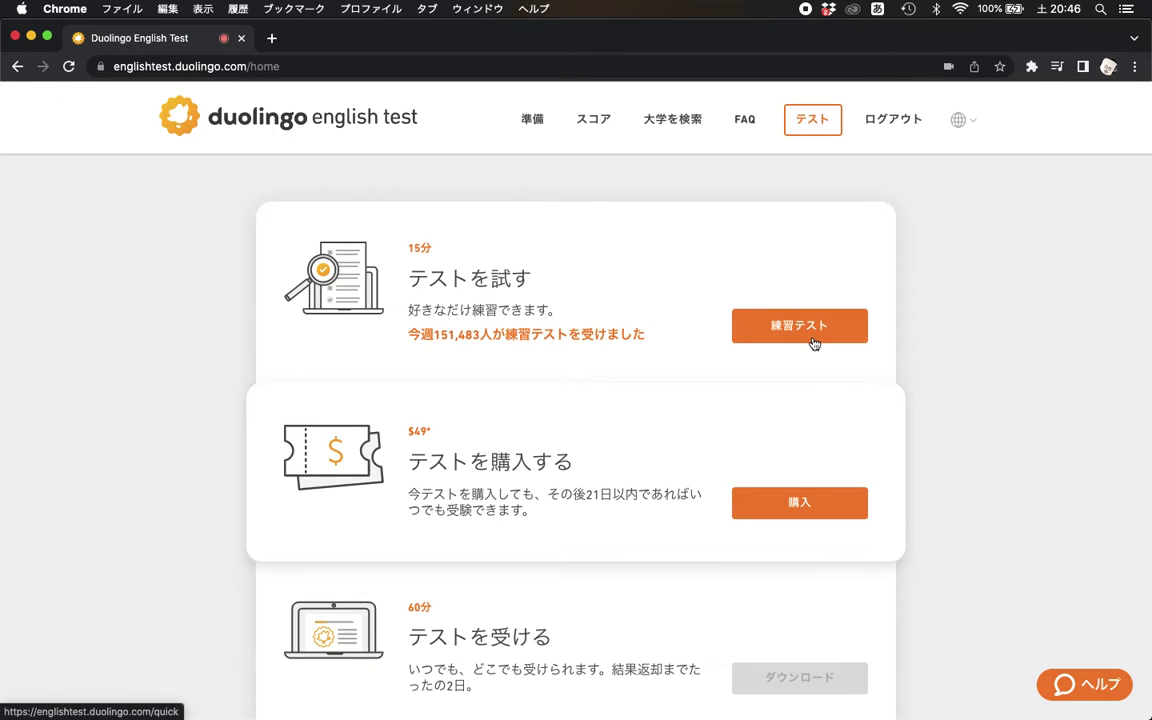
{"action": "left_click", "coordinate": [814, 343]}
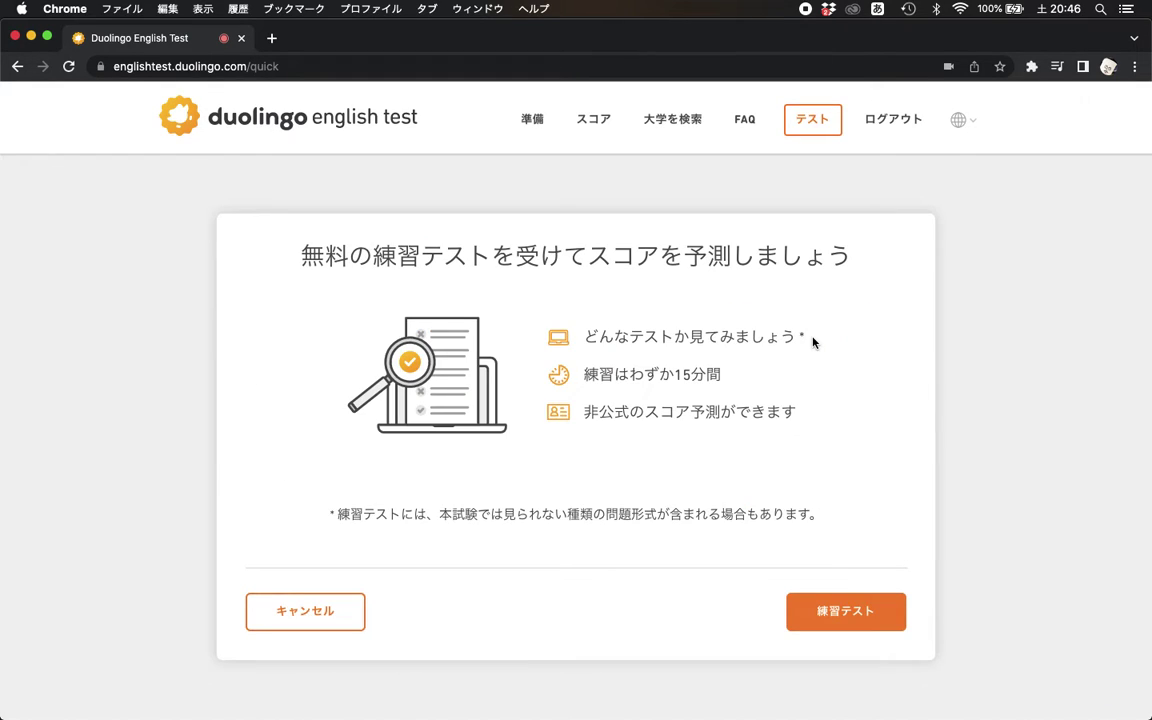
{"action": "left_click", "coordinate": [812, 604]}
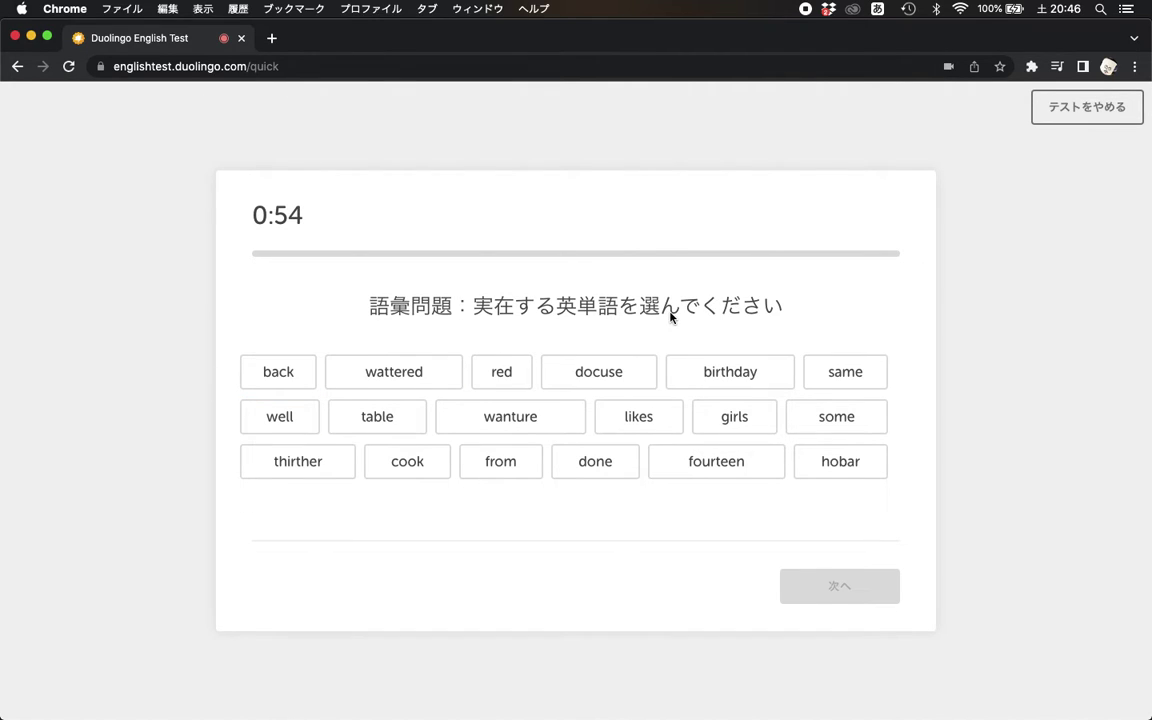
- In the vocabulary question, mark back, red, birthday, same, well, table, likes, girls and some as real English words
{"action": "left_click", "coordinate": [286, 384]}
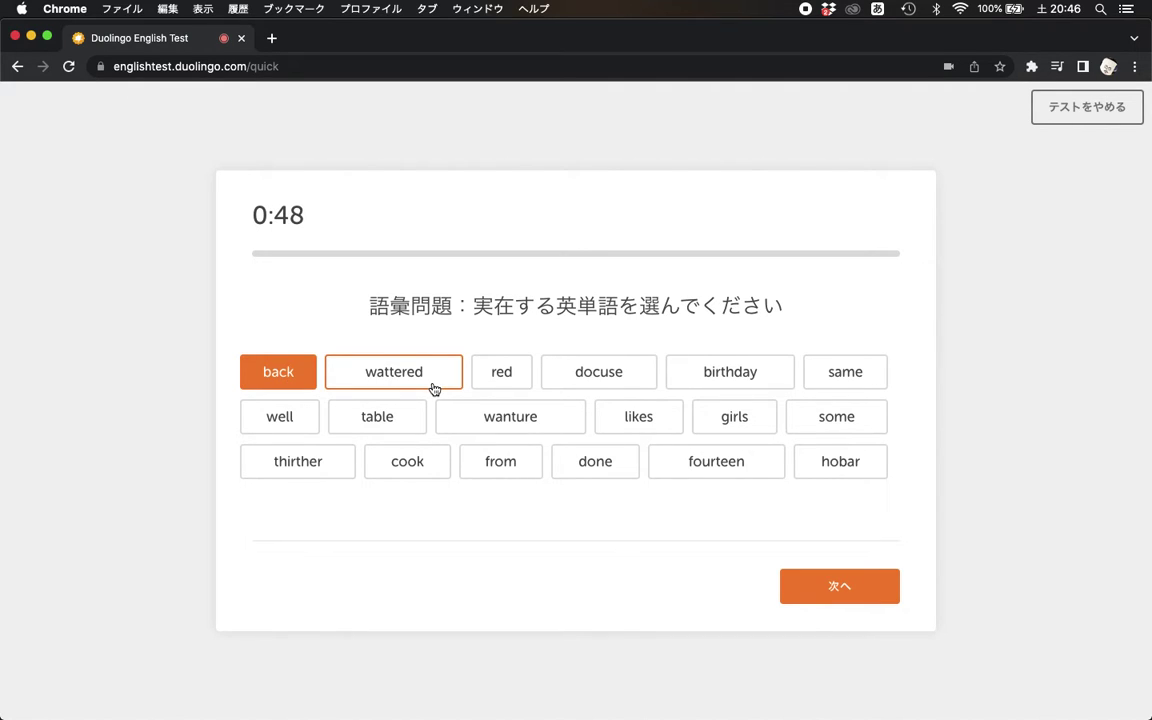
{"action": "left_click", "coordinate": [490, 386]}
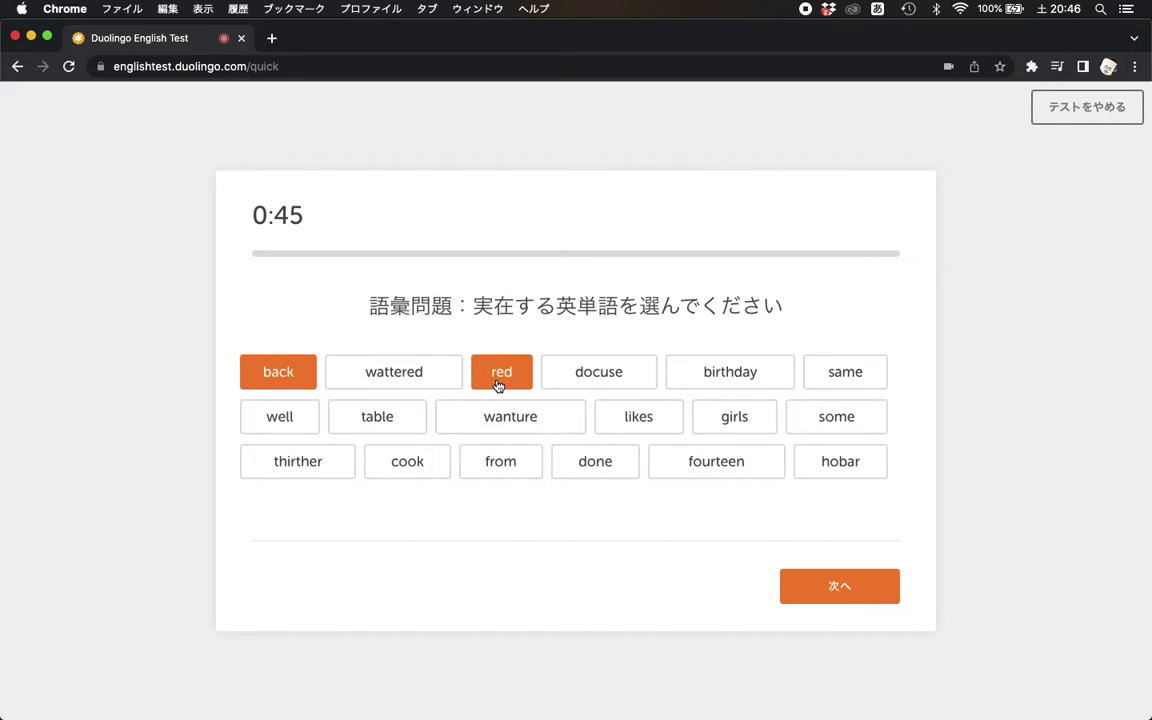
{"action": "left_click", "coordinate": [696, 381]}
{"action": "left_click", "coordinate": [830, 378]}
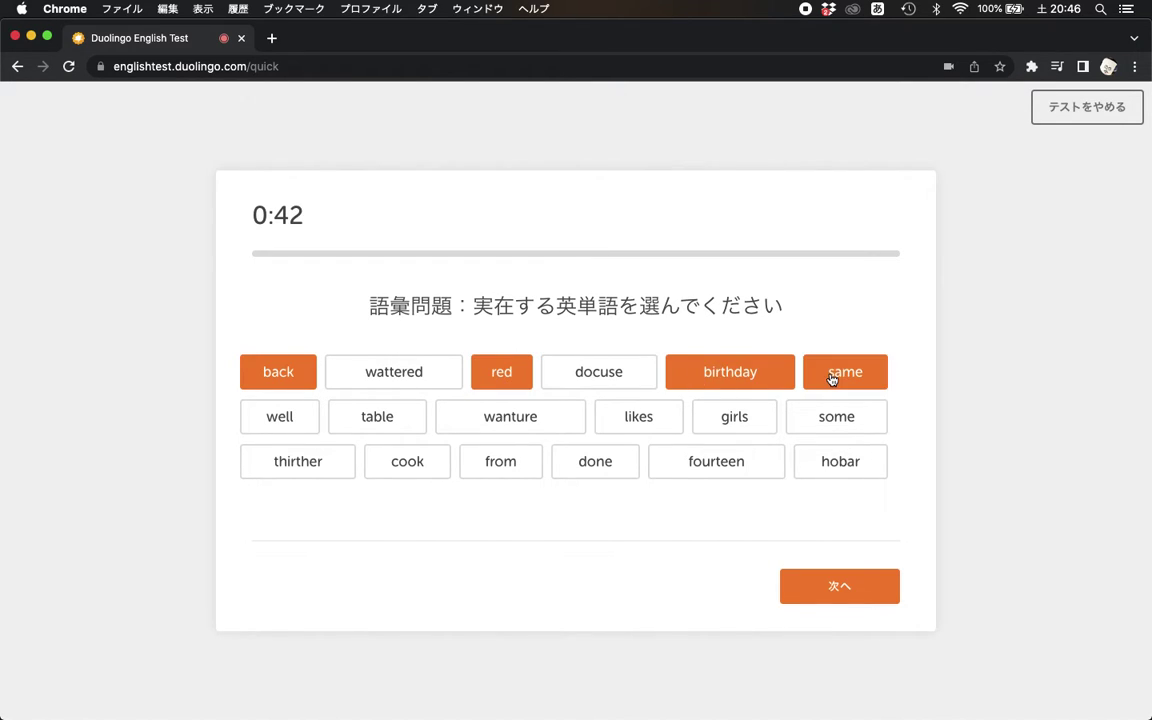
{"action": "left_click", "coordinate": [275, 430]}
{"action": "left_click", "coordinate": [378, 430]}
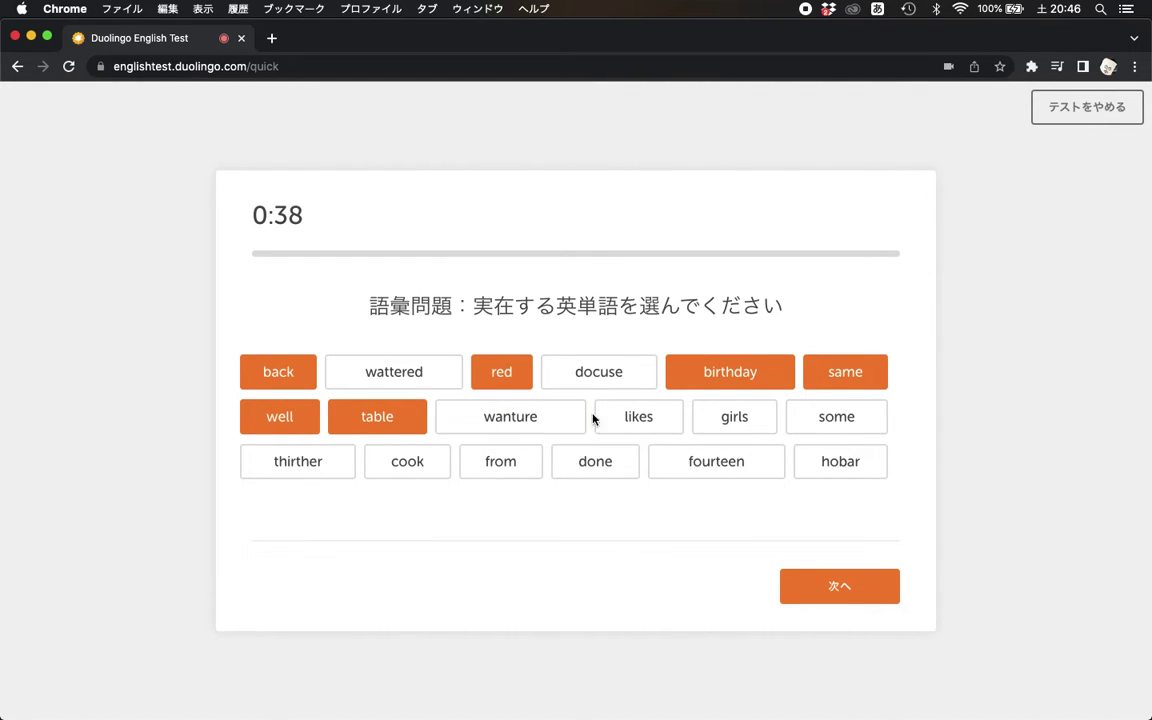
{"action": "left_click", "coordinate": [642, 418]}
{"action": "left_click", "coordinate": [736, 418]}
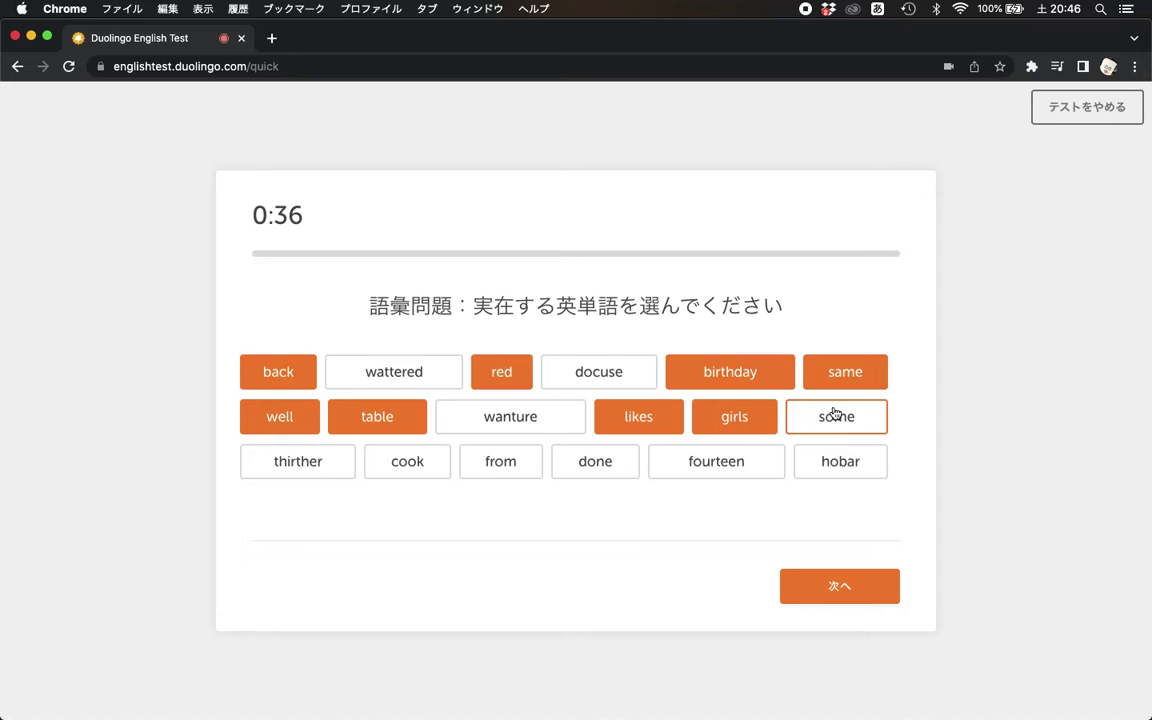
{"action": "left_click", "coordinate": [834, 413]}
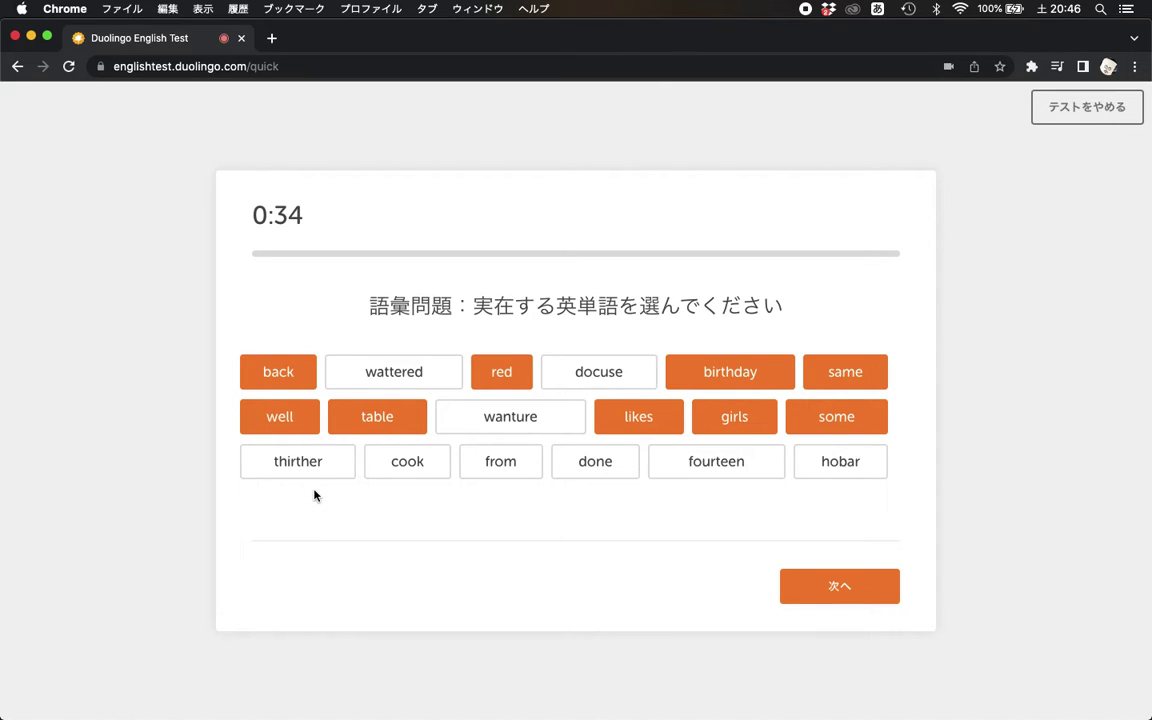
- Mark cook, from, done, fourteen and hobar as real English words and submit the vocabulary answer
{"action": "left_click", "coordinate": [410, 472]}
{"action": "left_click", "coordinate": [526, 464]}
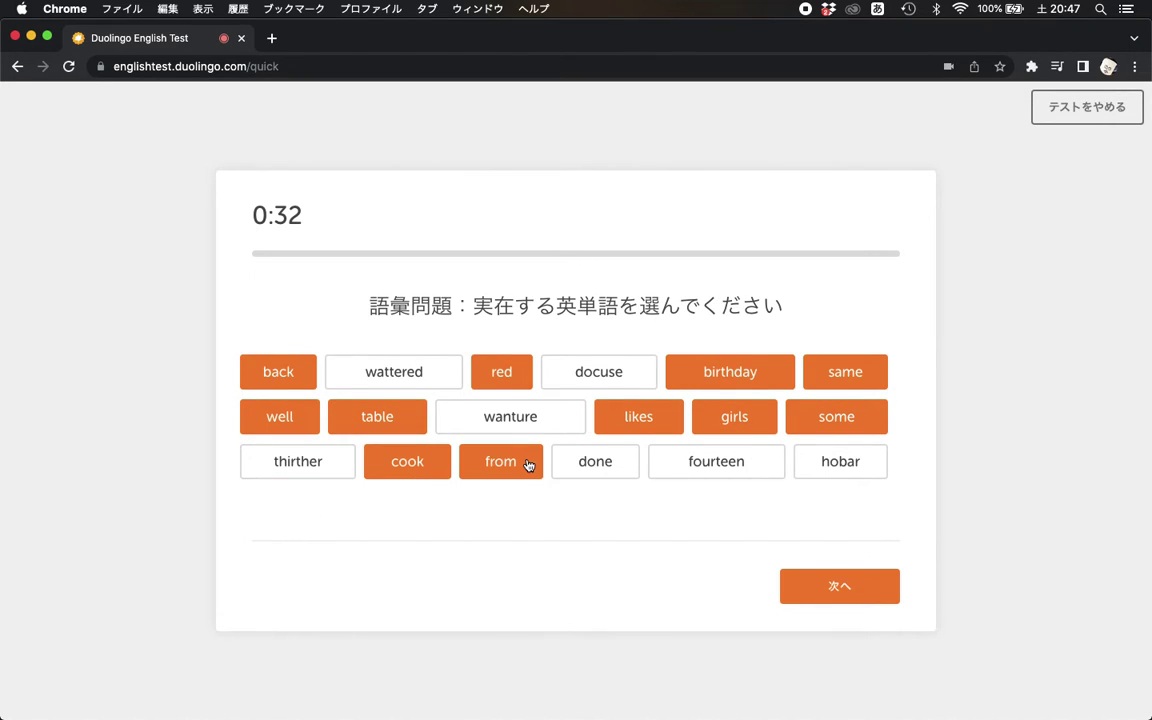
{"action": "left_click", "coordinate": [594, 463]}
{"action": "left_click", "coordinate": [697, 461]}
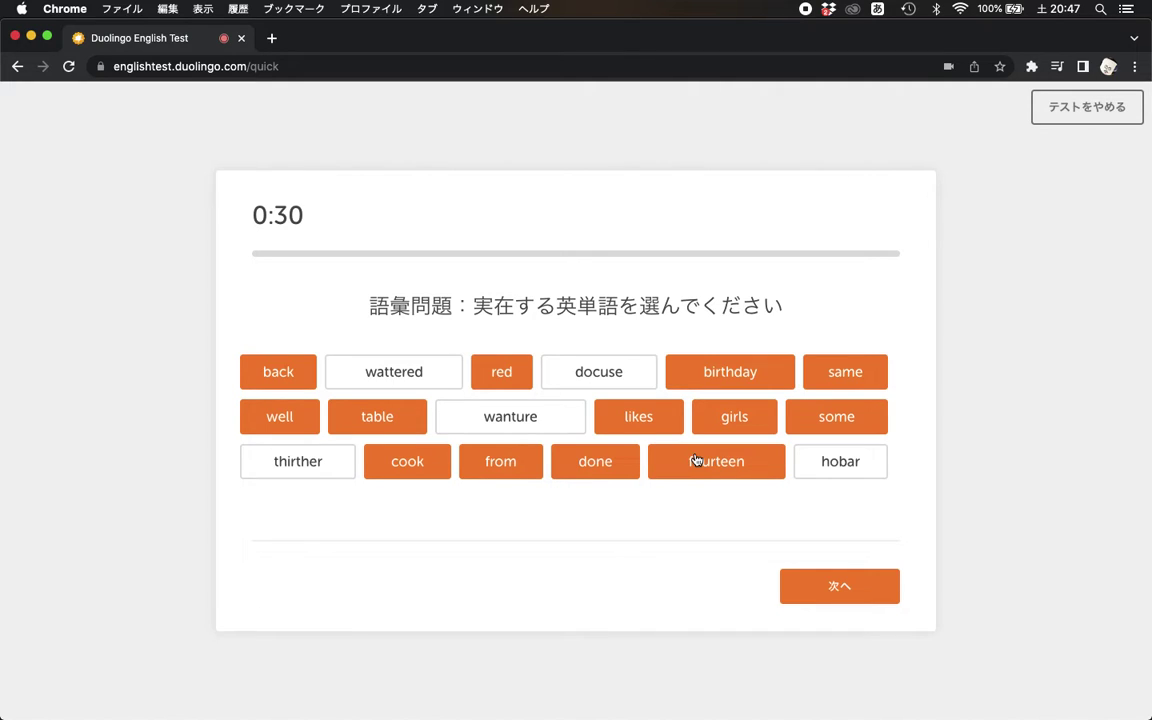
{"action": "left_click", "coordinate": [815, 470]}
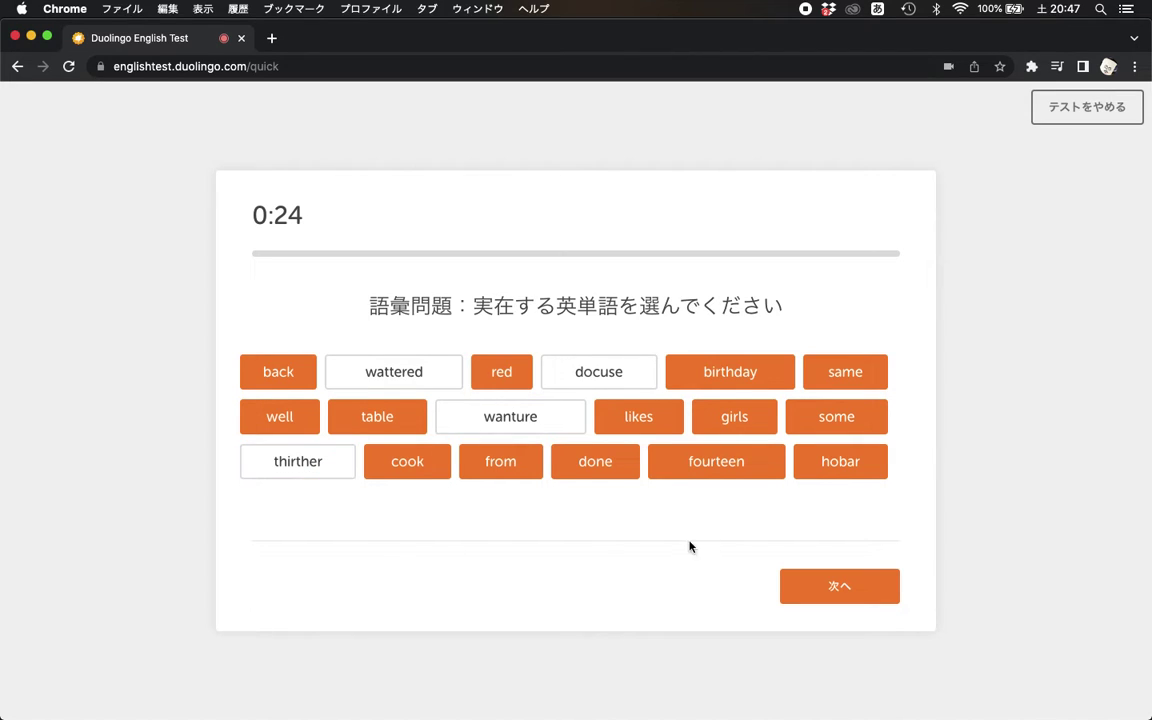
{"action": "left_click", "coordinate": [824, 584]}
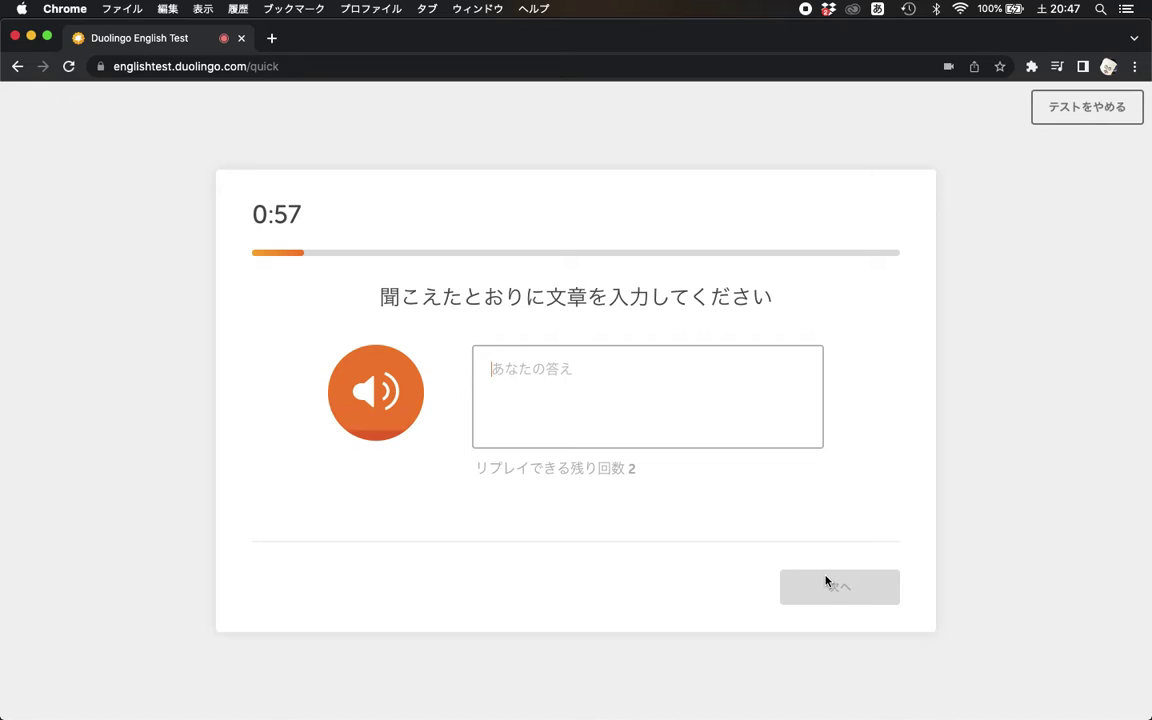
- Transcribe the spoken sentence as "Last year she was living with us.", replaying the audio once to check it, and submit the answer
{"action": "type", "text": "Last year she is"}
{"action": "key", "text": "BackSpace"}
{"action": "type", "text": "is"}
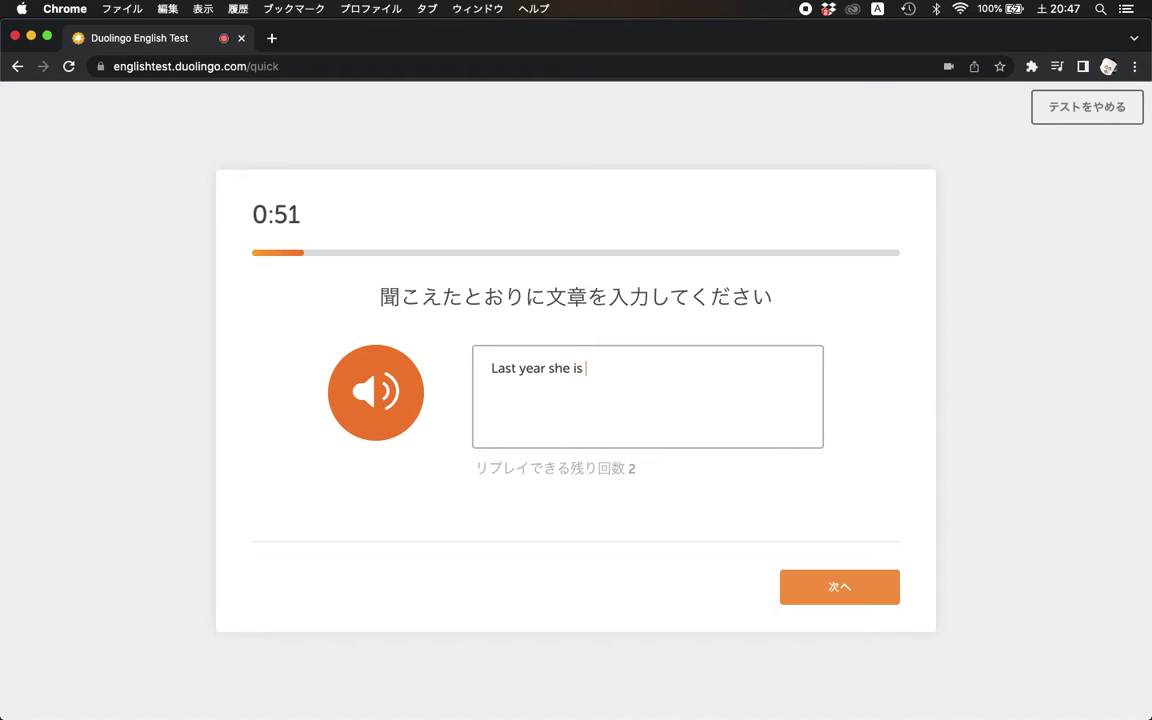
{"action": "key", "text": "BackSpace"}
{"action": "key", "text": "BackSpace"}
{"action": "key", "text": "BackSpace"}
{"action": "type", "text": "was libiving with us."}
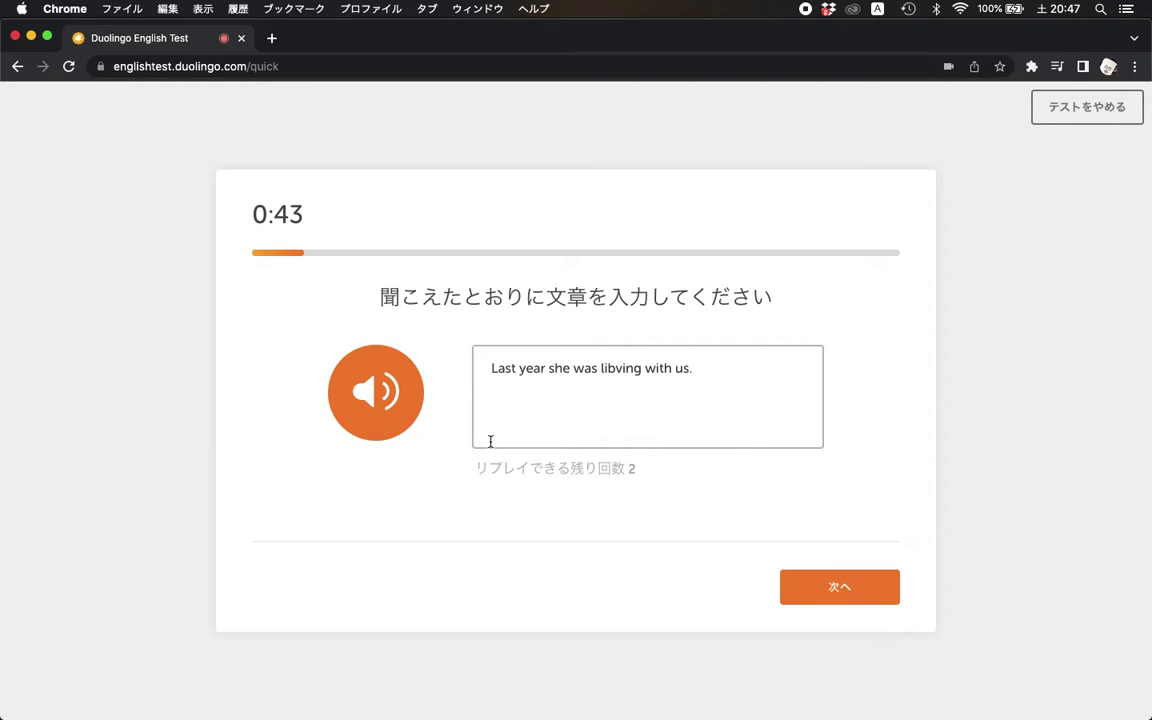
{"action": "left_click", "coordinate": [372, 400]}
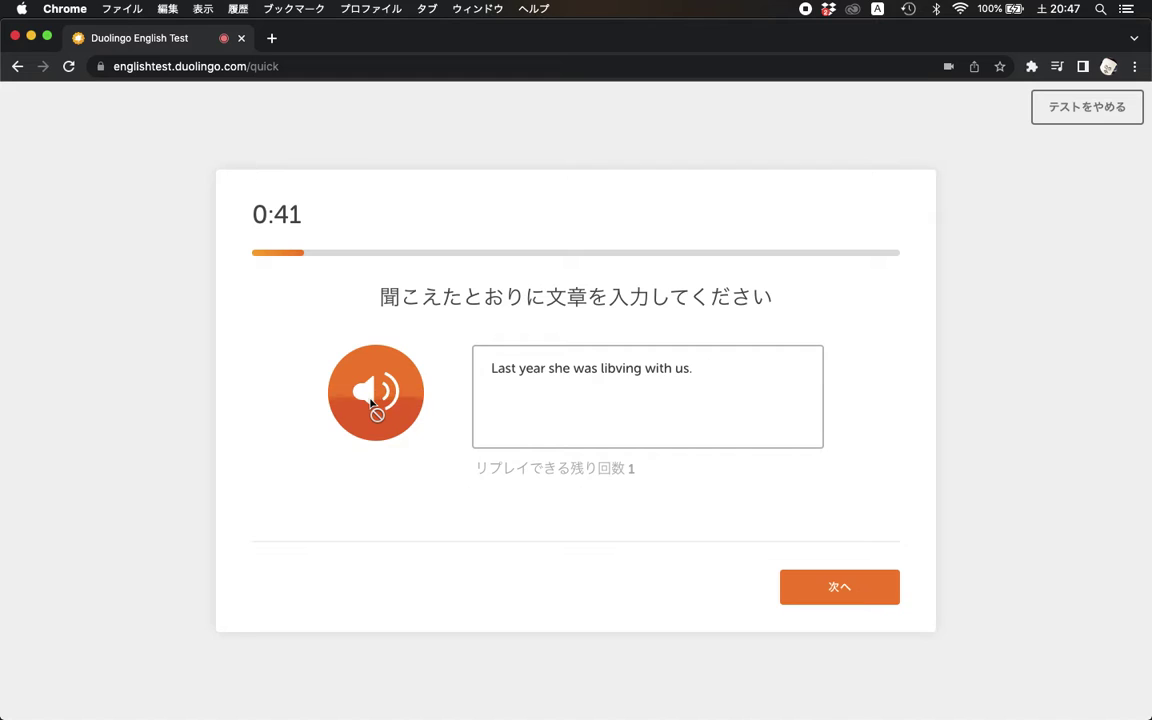
{"action": "left_click", "coordinate": [608, 370]}
{"action": "key", "text": "BackSpace"}
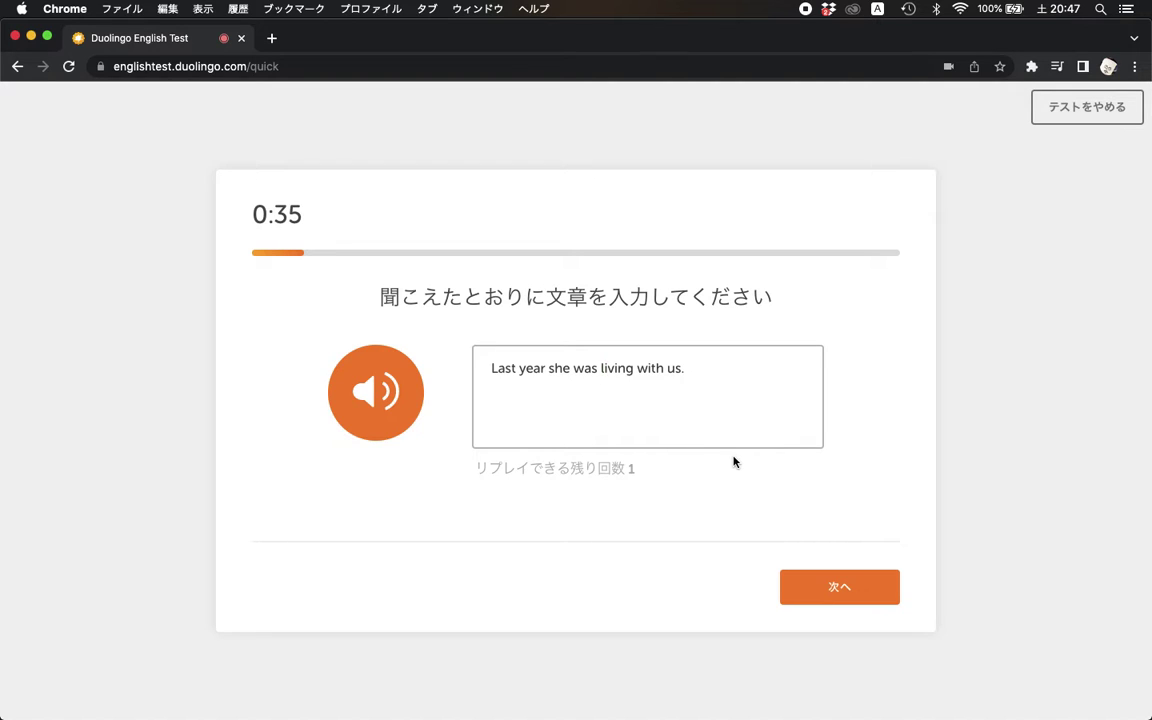
{"action": "left_click", "coordinate": [834, 586]}
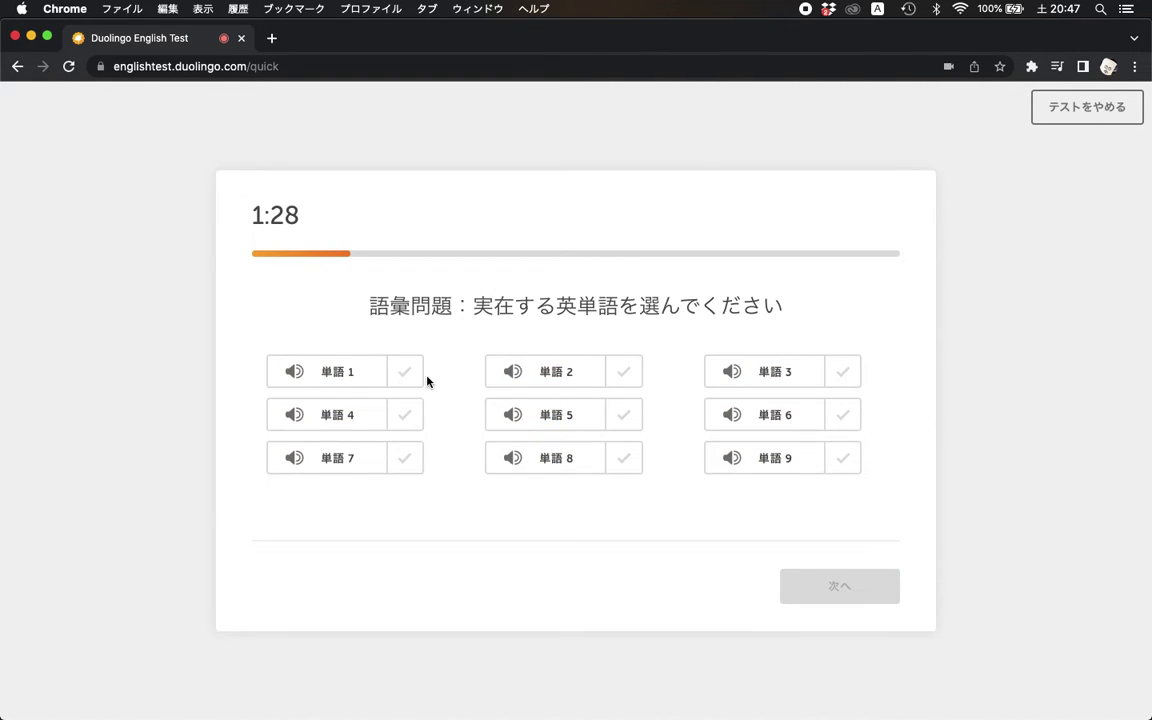
- In the audio vocabulary question, listen to words 1 to 3 and mark words 1 and 2 as real
{"action": "left_click", "coordinate": [366, 371]}
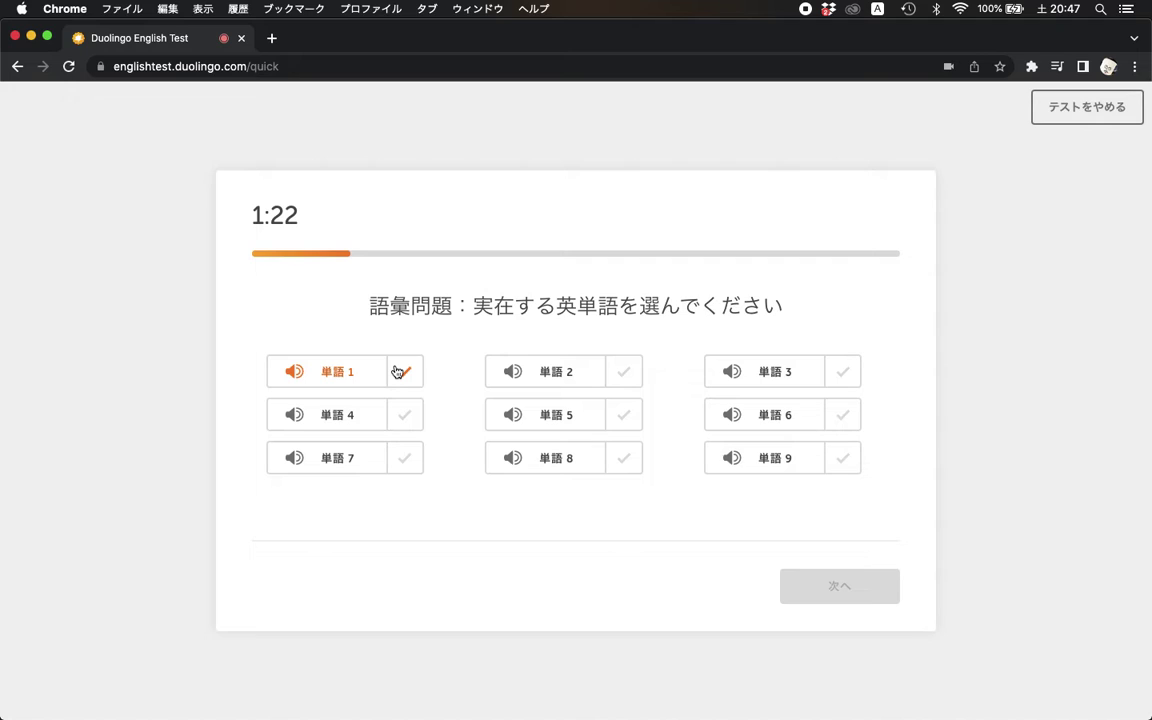
{"action": "left_click", "coordinate": [406, 372]}
{"action": "left_click", "coordinate": [513, 375]}
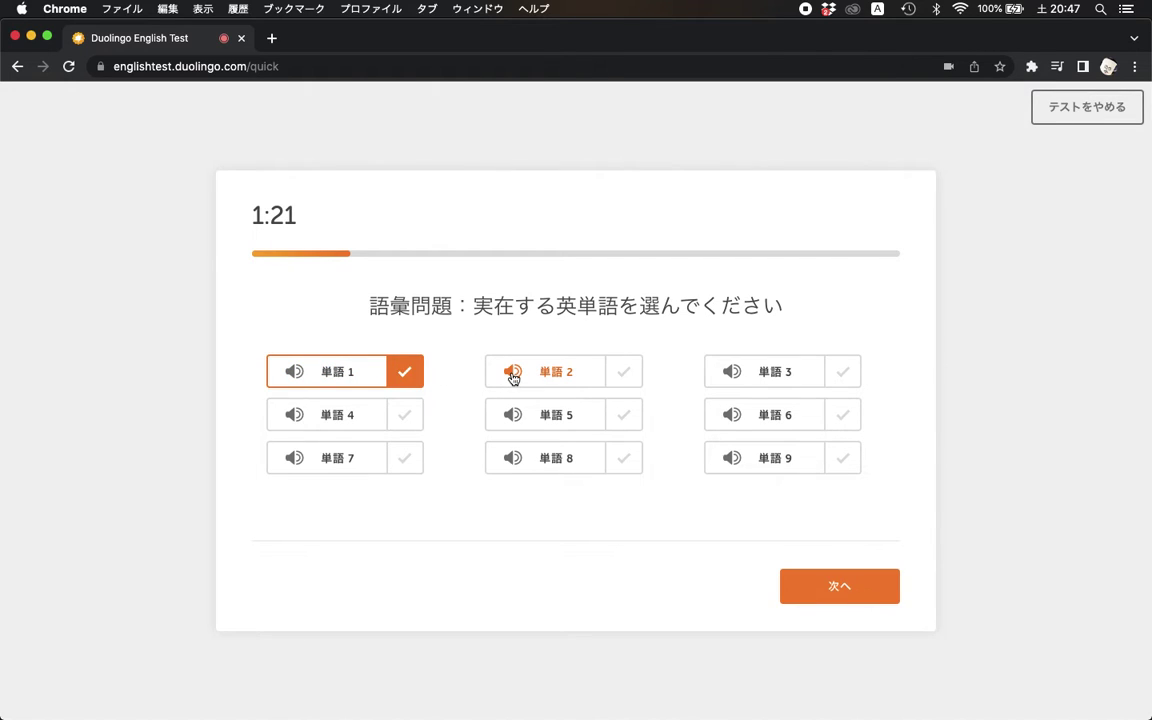
{"action": "left_click", "coordinate": [623, 372]}
{"action": "left_click", "coordinate": [748, 375]}
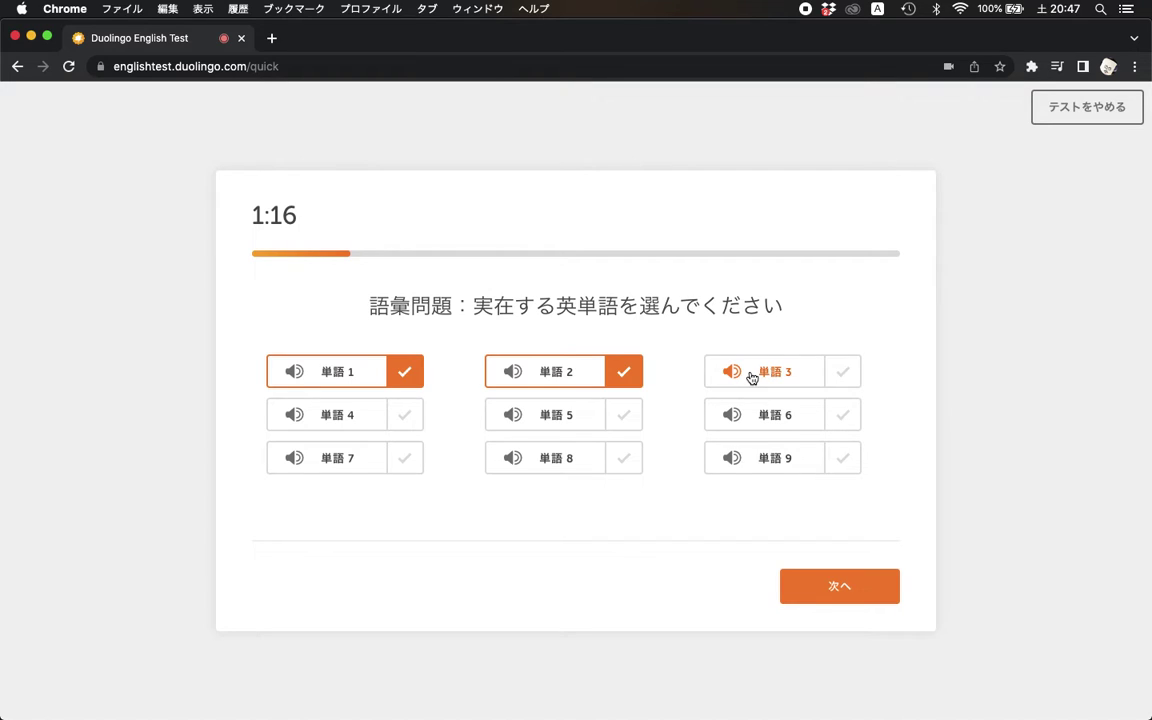
- Listen to words 4, 5 and 6 and mark all three as real English words
{"action": "left_click", "coordinate": [362, 421]}
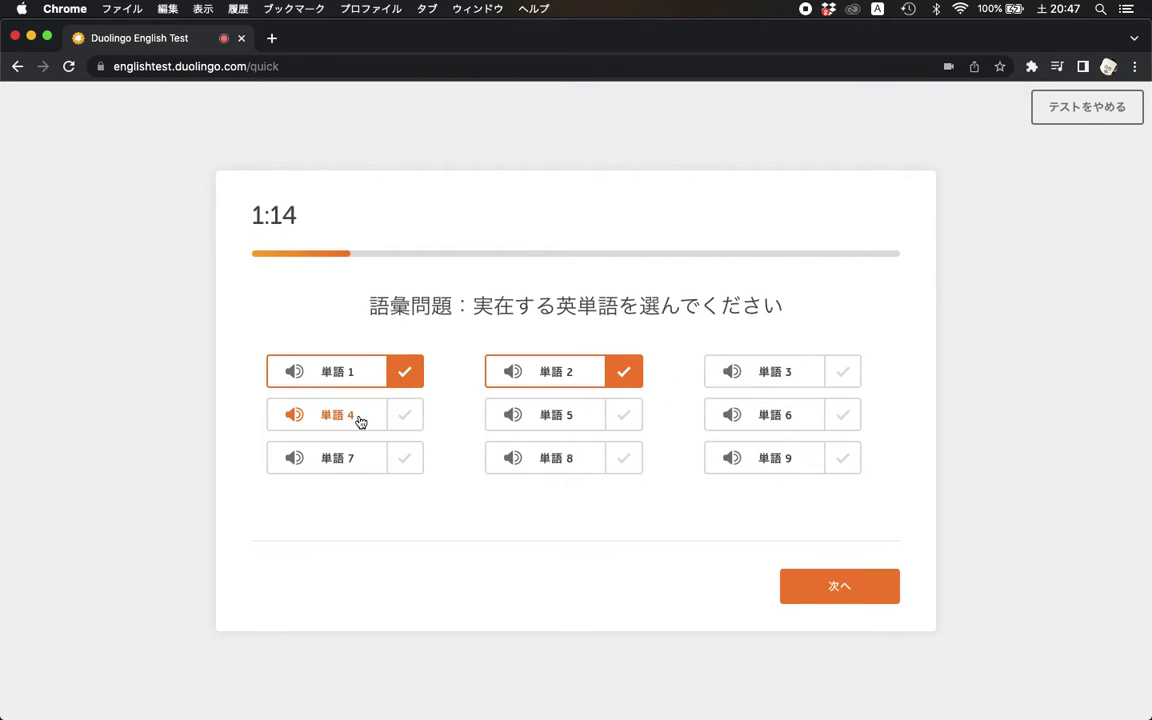
{"action": "left_click", "coordinate": [410, 419]}
{"action": "left_click", "coordinate": [550, 420]}
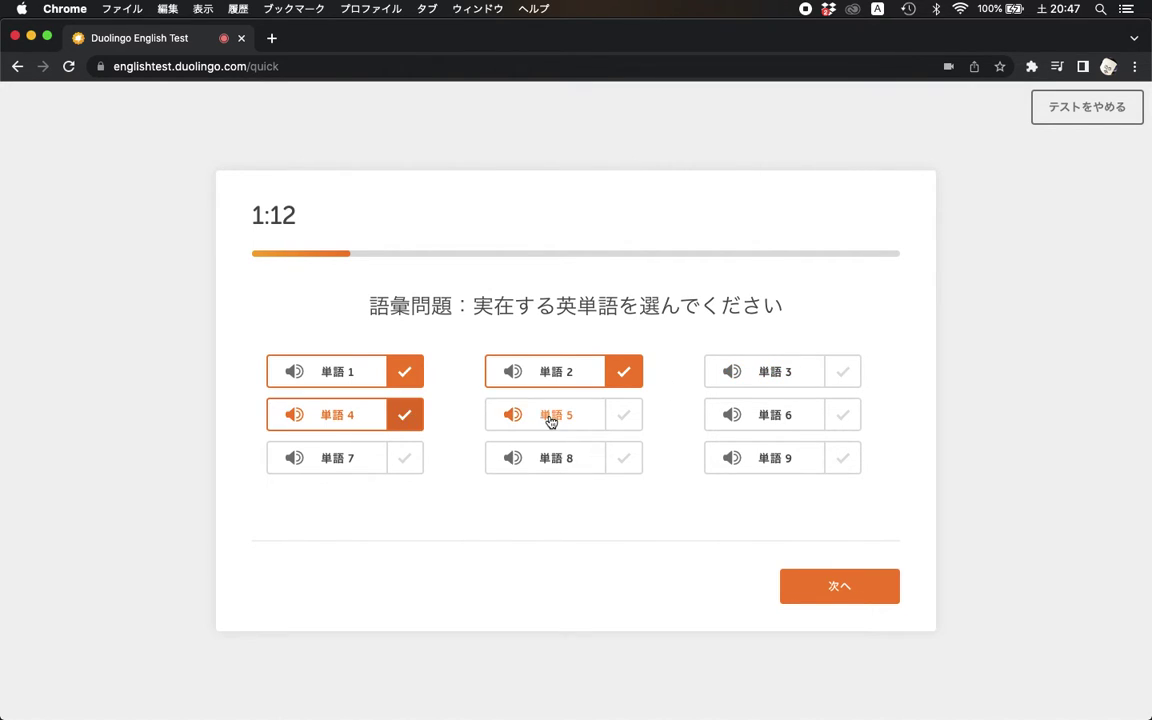
{"action": "left_click", "coordinate": [624, 413]}
{"action": "left_click", "coordinate": [740, 421]}
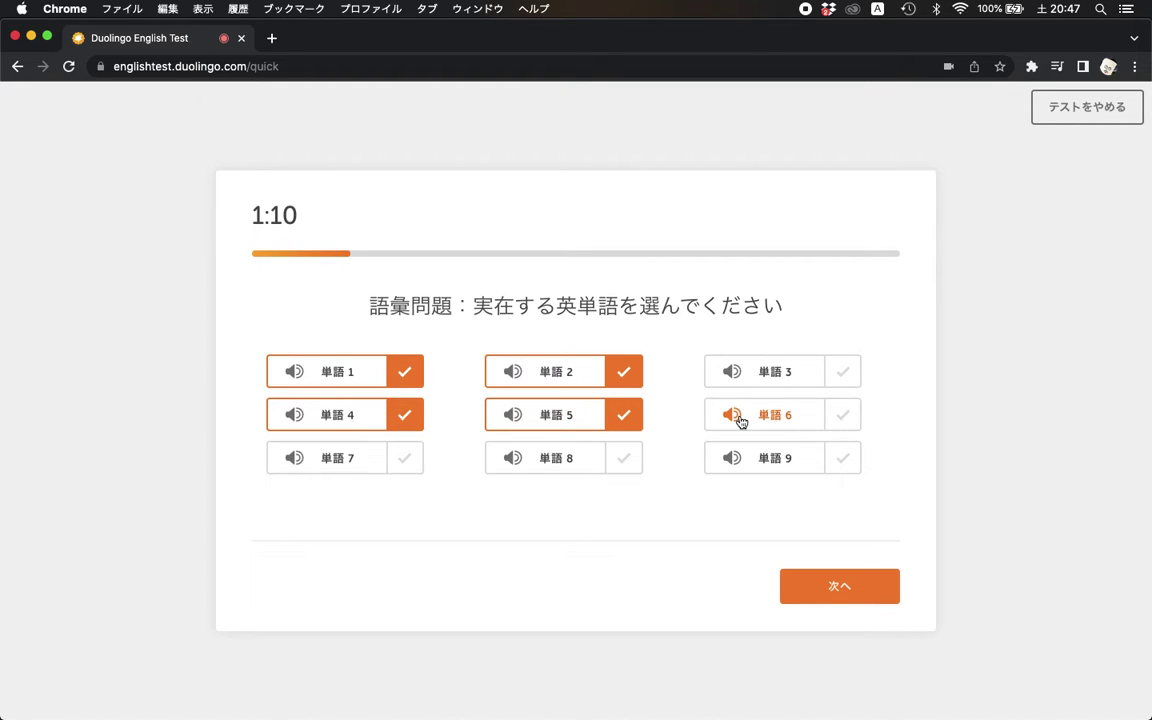
{"action": "left_click", "coordinate": [843, 414]}
- Listen to words 7 to 9, mark words 7 and 8 as real, and submit the audio vocabulary answer
{"action": "left_click", "coordinate": [360, 468]}
{"action": "left_click", "coordinate": [400, 462]}
{"action": "left_click", "coordinate": [555, 465]}
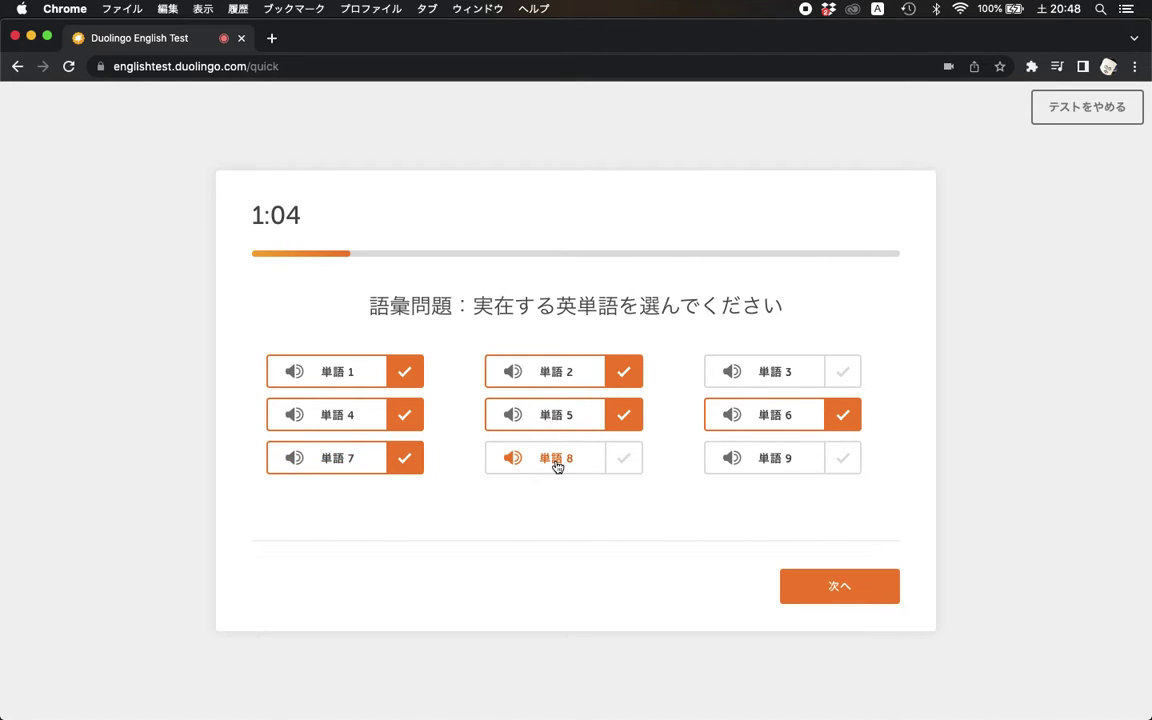
{"action": "left_click", "coordinate": [622, 458]}
{"action": "left_click", "coordinate": [742, 463]}
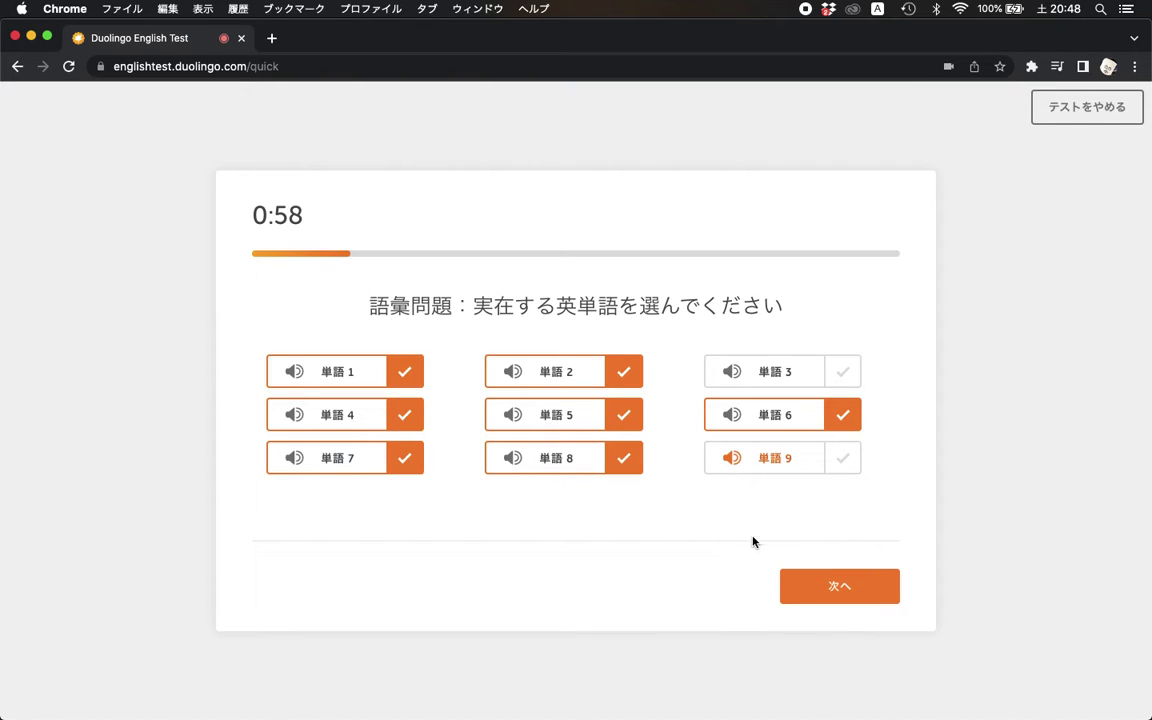
{"action": "left_click", "coordinate": [810, 587]}
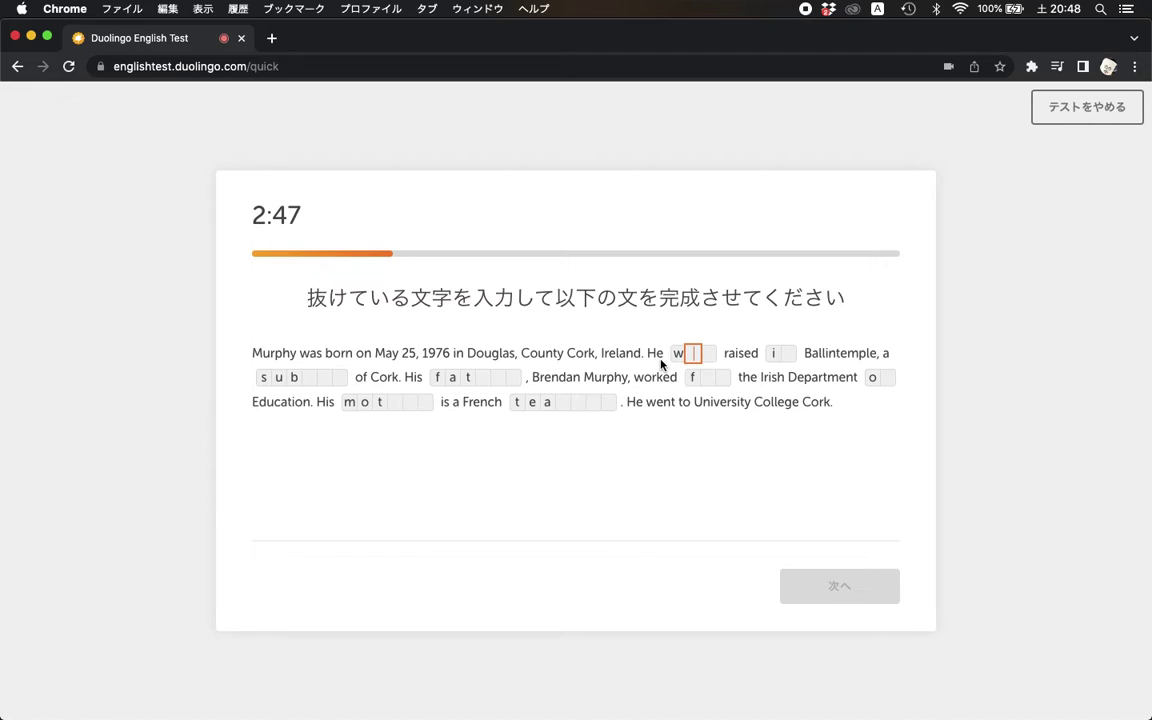
- Fill in the passage's missing letters to form was, in, suburb, father, for, of, mother and teacher
{"action": "type", "text": "as bor"}
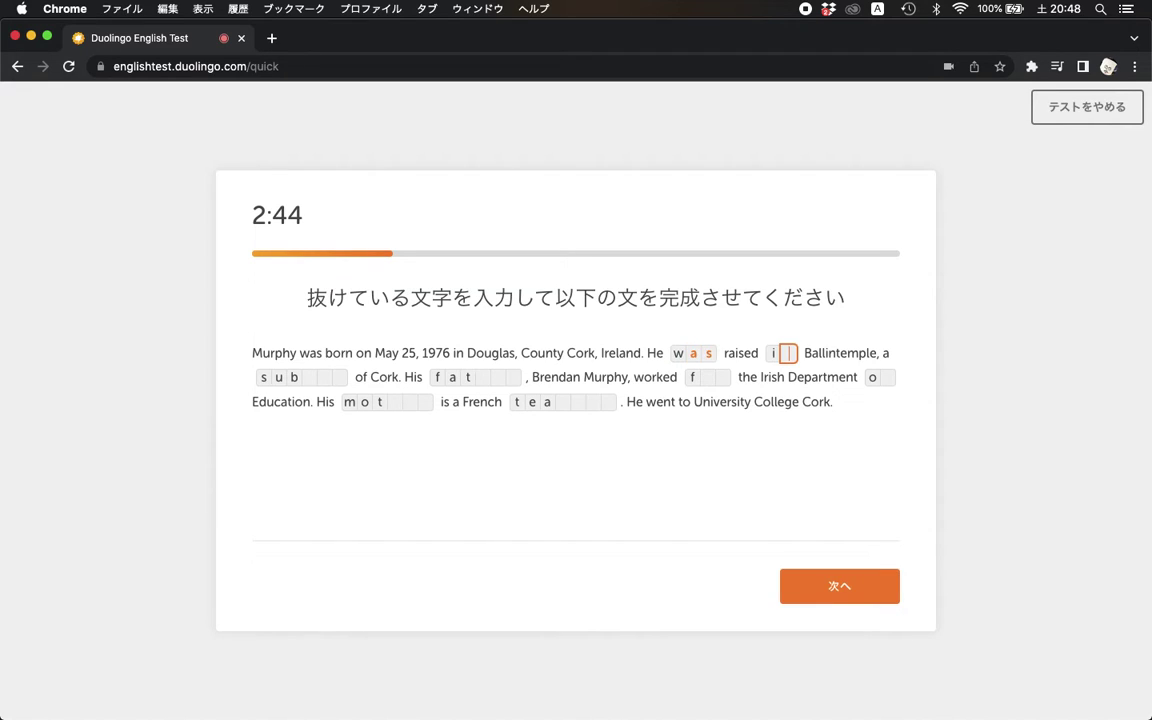
{"action": "type", "text": "n"}
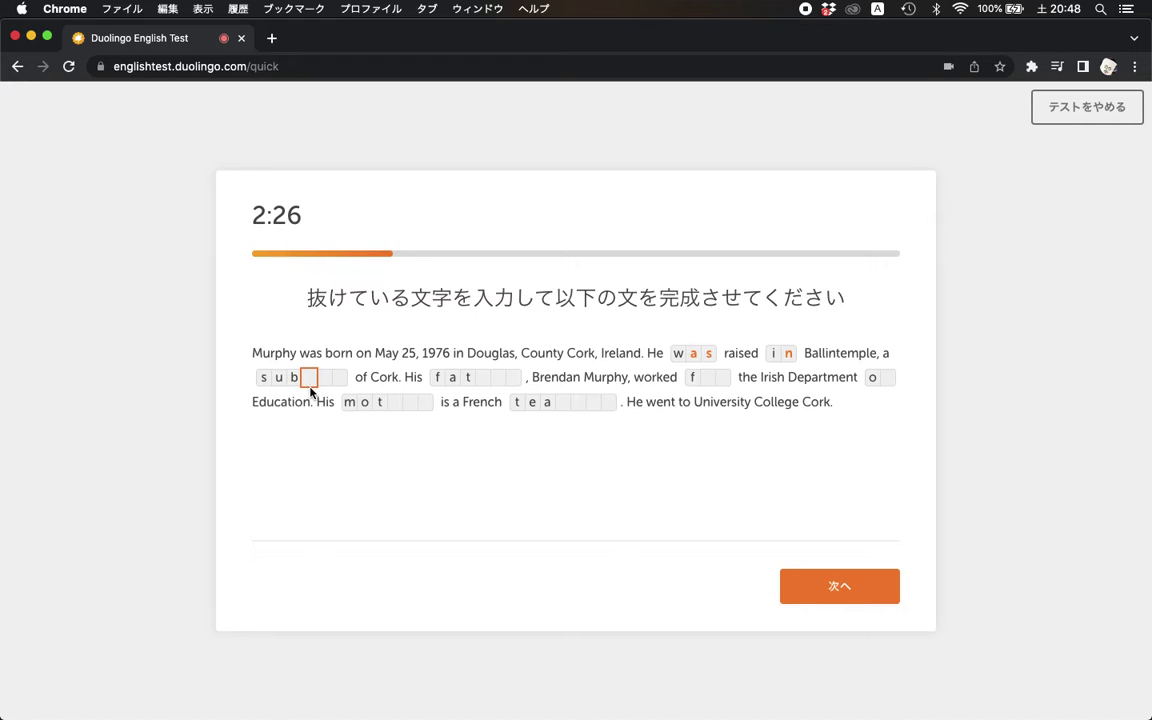
{"action": "type", "text": "urb"}
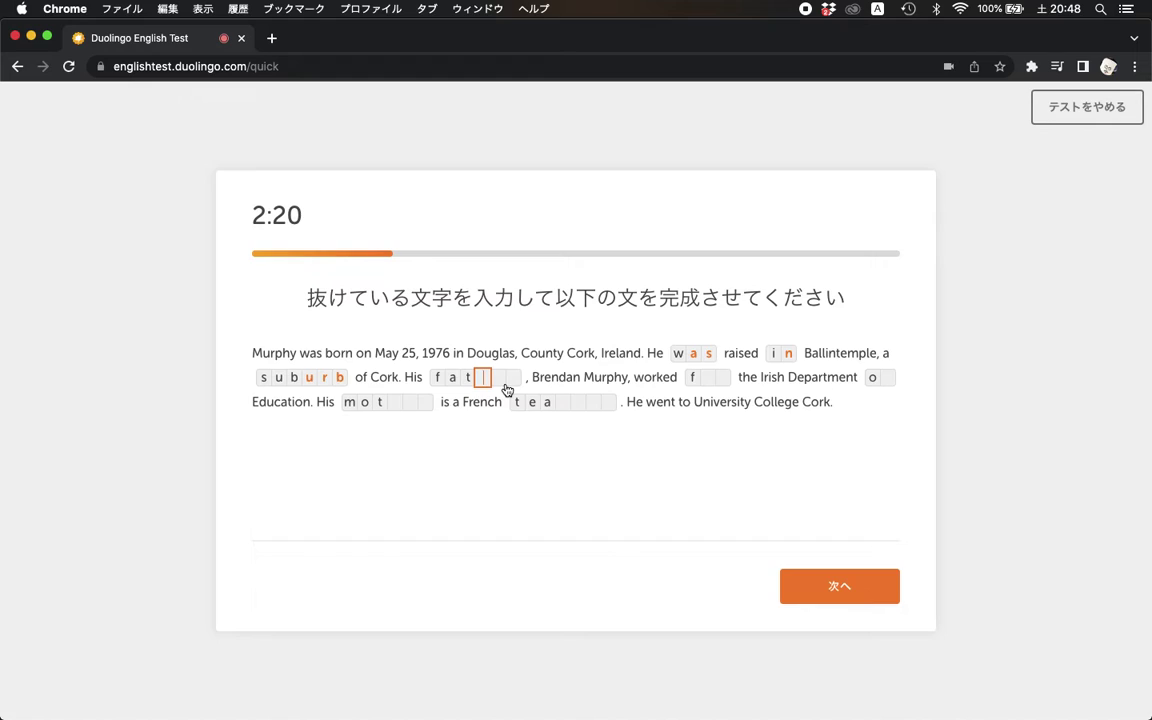
{"action": "type", "text": "her"}
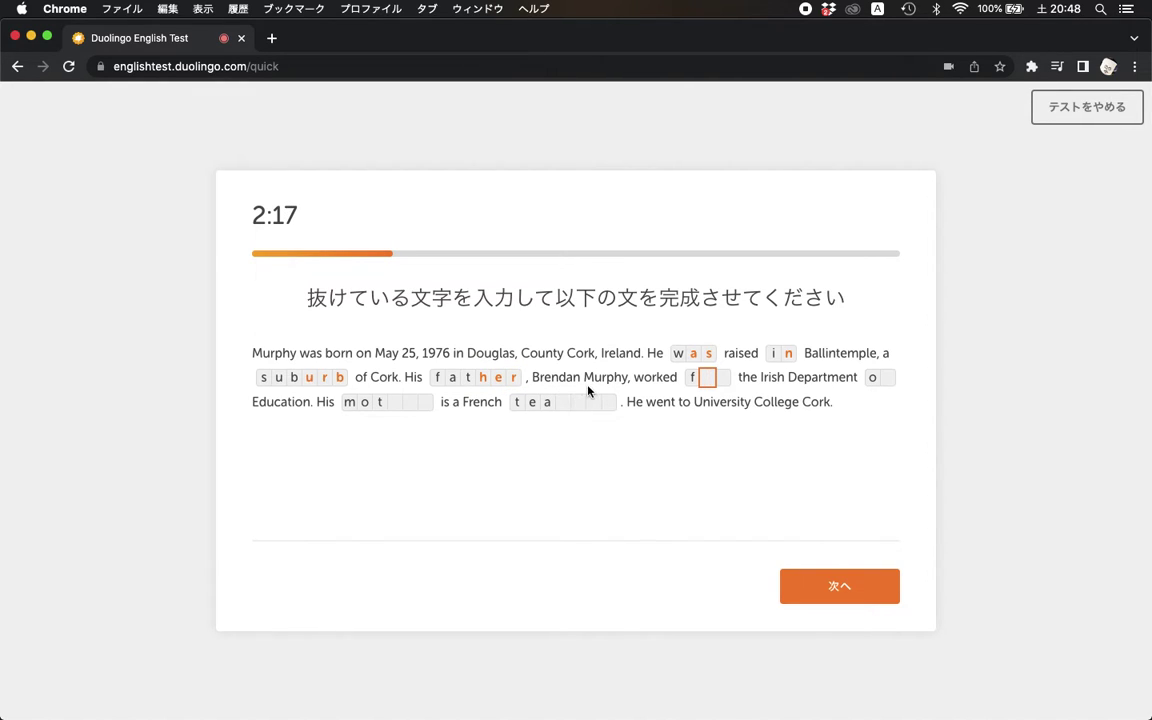
{"action": "type", "text": "or"}
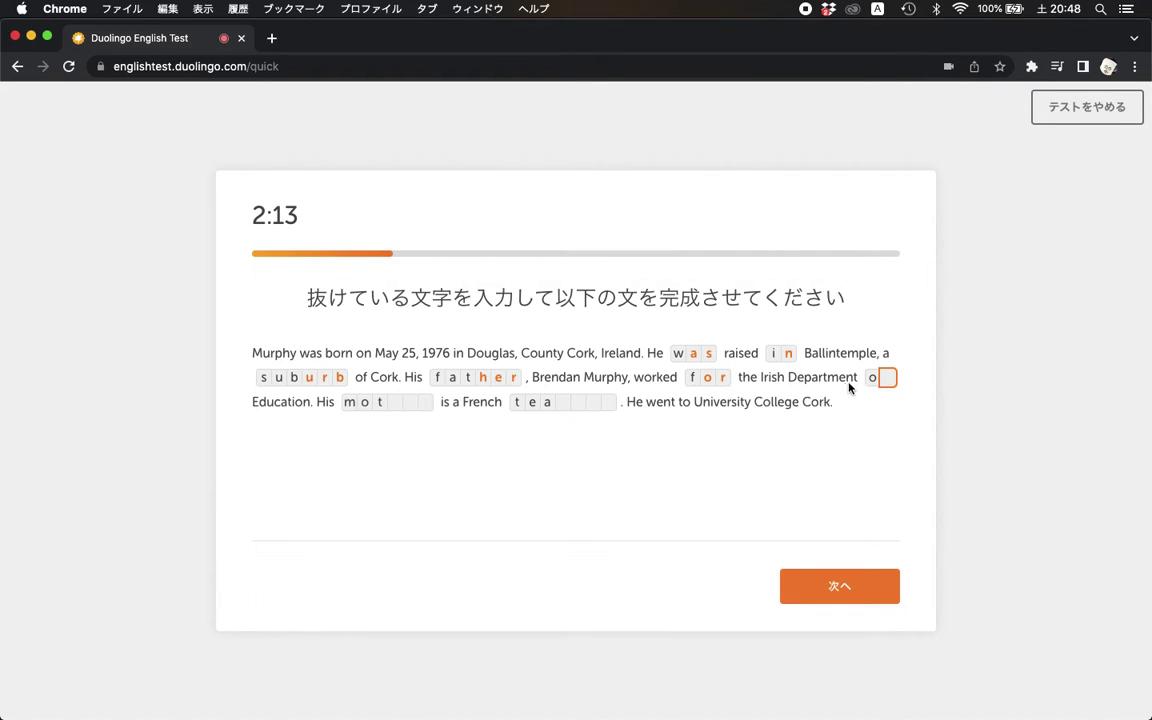
{"action": "type", "text": "f"}
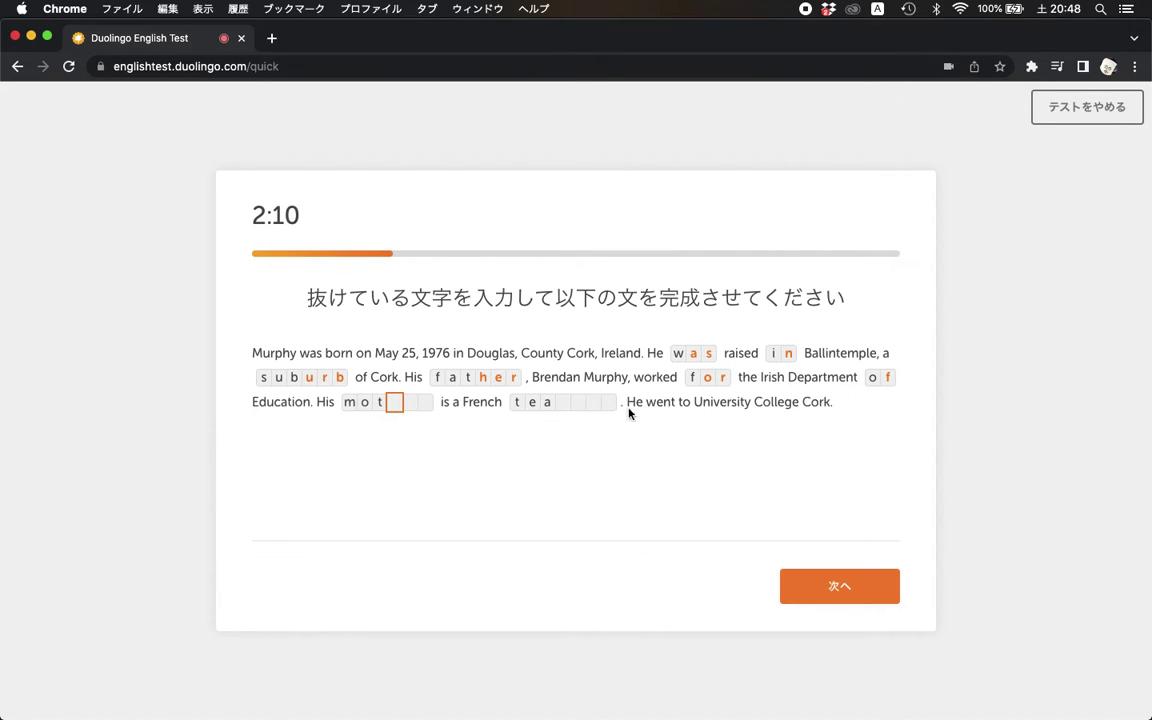
{"action": "type", "text": "her"}
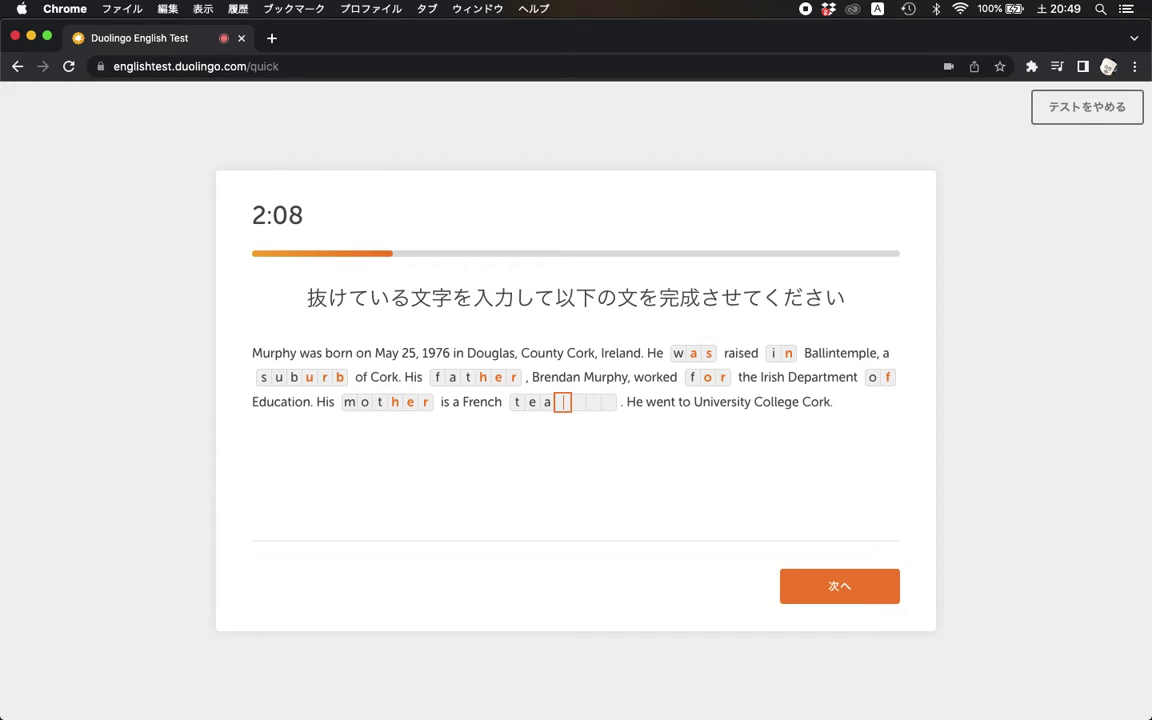
{"action": "type", "text": "cher"}
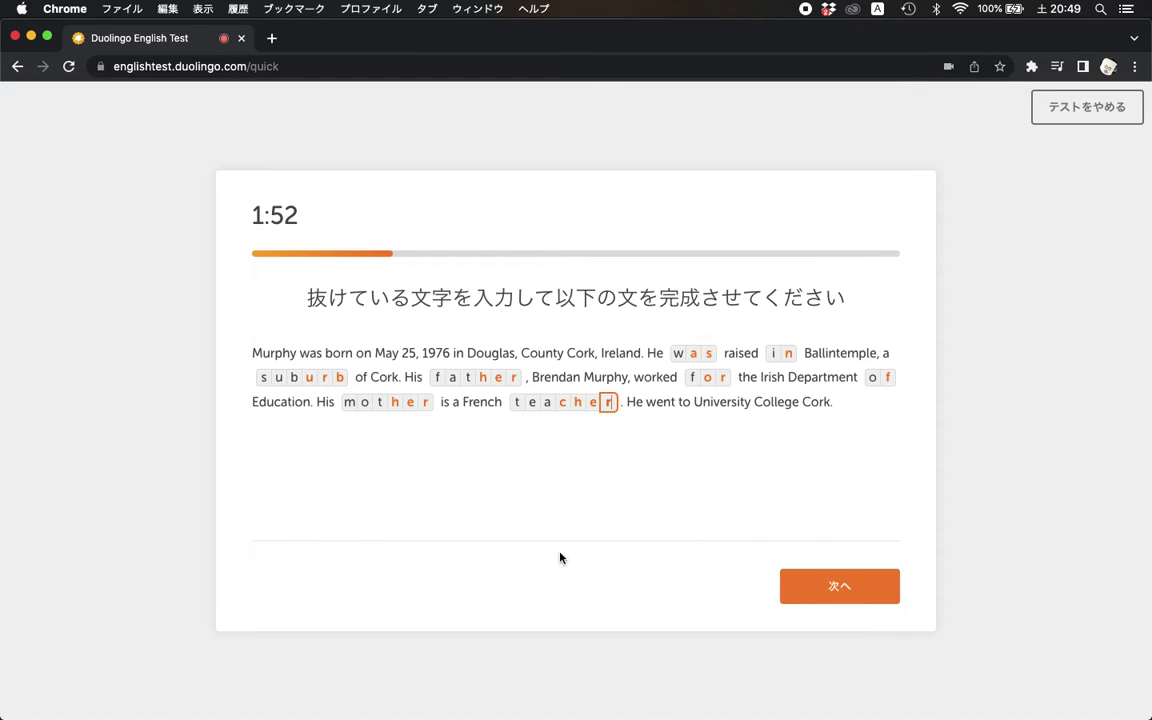
- Submit the completed passage and begin the photo description with "A girl is lying on the bed with a"
{"action": "left_click", "coordinate": [887, 595]}
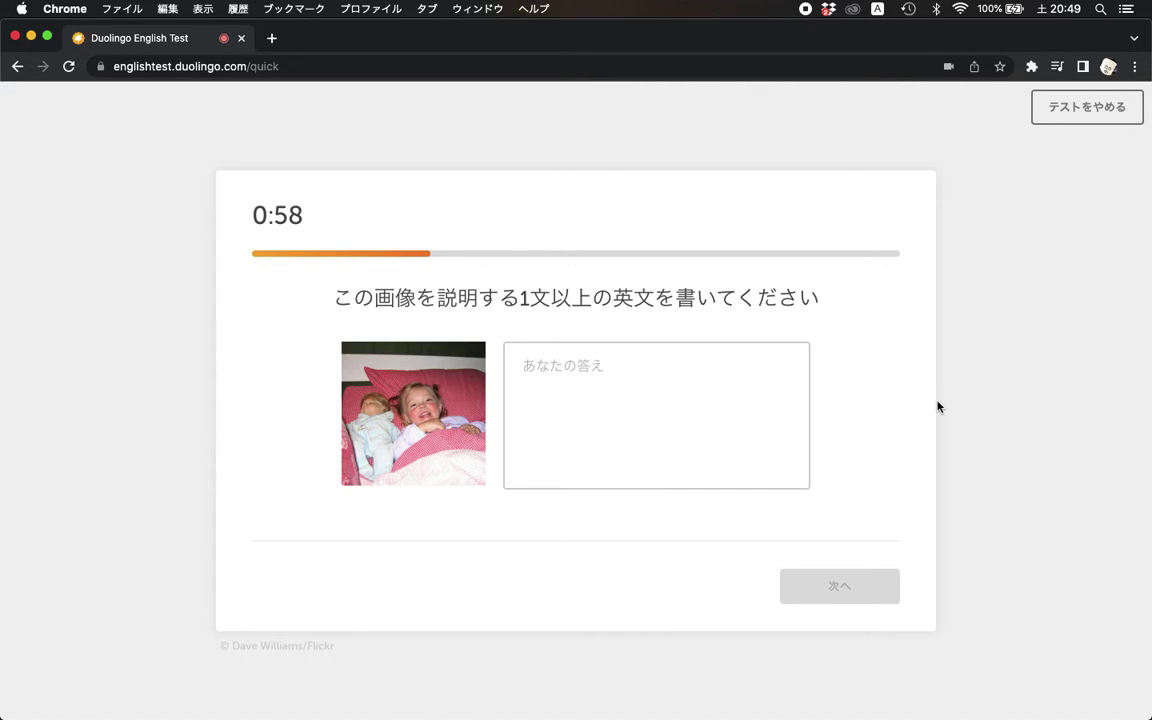
{"action": "left_click", "coordinate": [632, 375]}
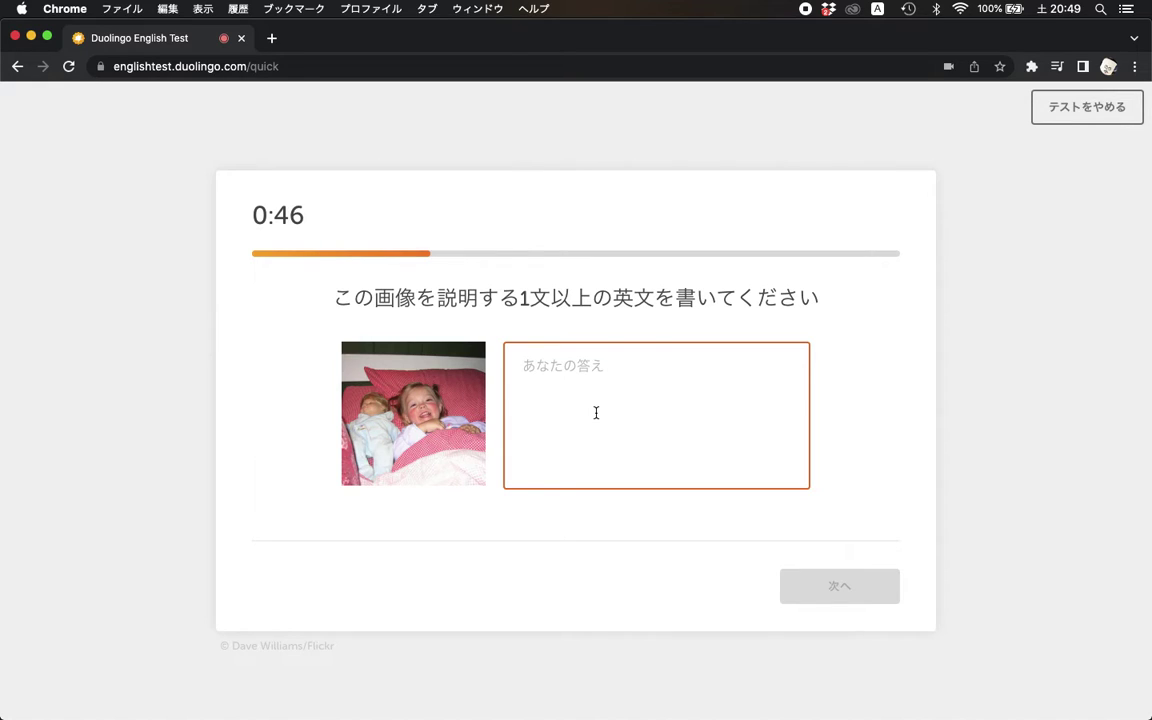
{"action": "type", "text": "A girl is la"}
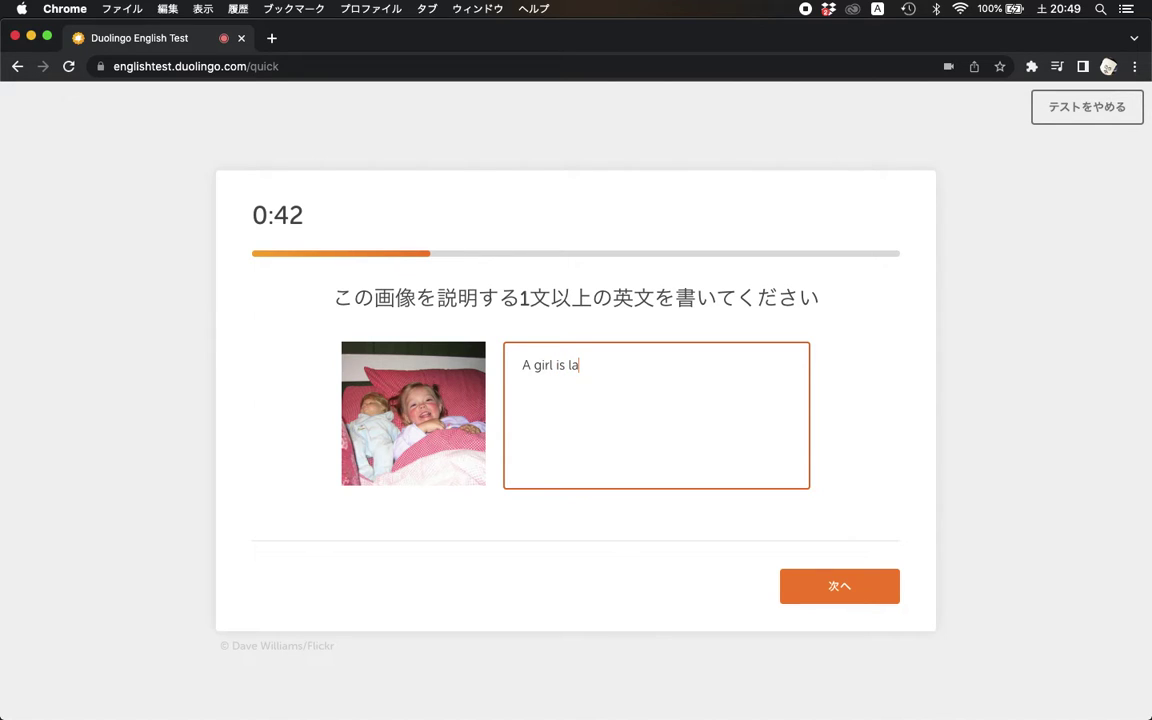
{"action": "key", "text": "BackSpace"}
{"action": "type", "text": "ying on the bed "}
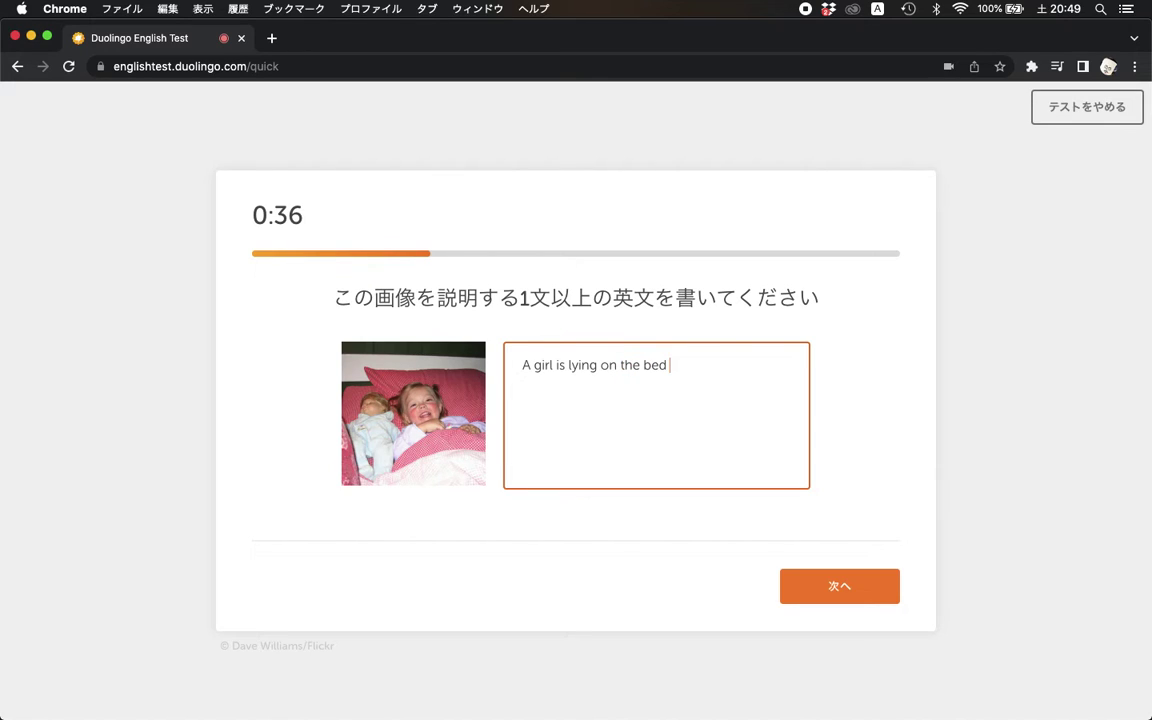
{"action": "type", "text": "with a daoll."}
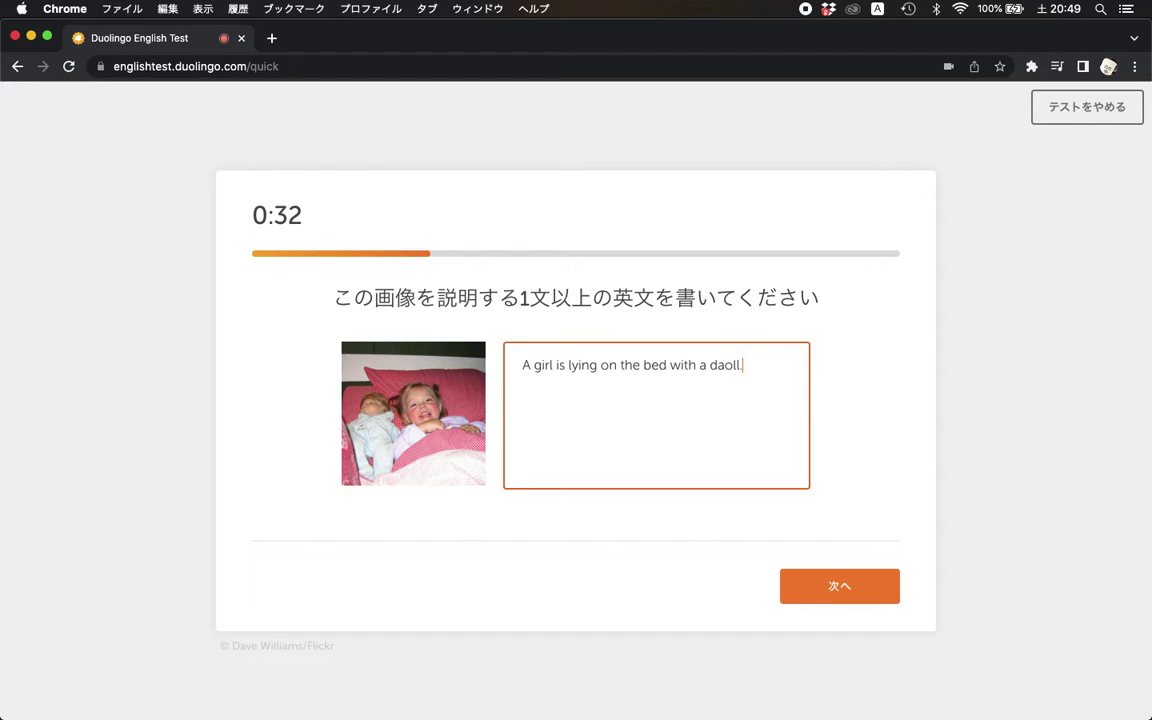
- Correct the last word to "doll.", add "Her pillow is pink. She is smiling." and submit the photo description
{"action": "key", "text": "BackSpace"}
{"action": "key", "text": "BackSpace"}
{"action": "key", "text": "BackSpace"}
{"action": "key", "text": "BackSpace"}
{"action": "key", "text": "BackSpace"}
{"action": "type", "text": "oll. Her pillow is pink"}
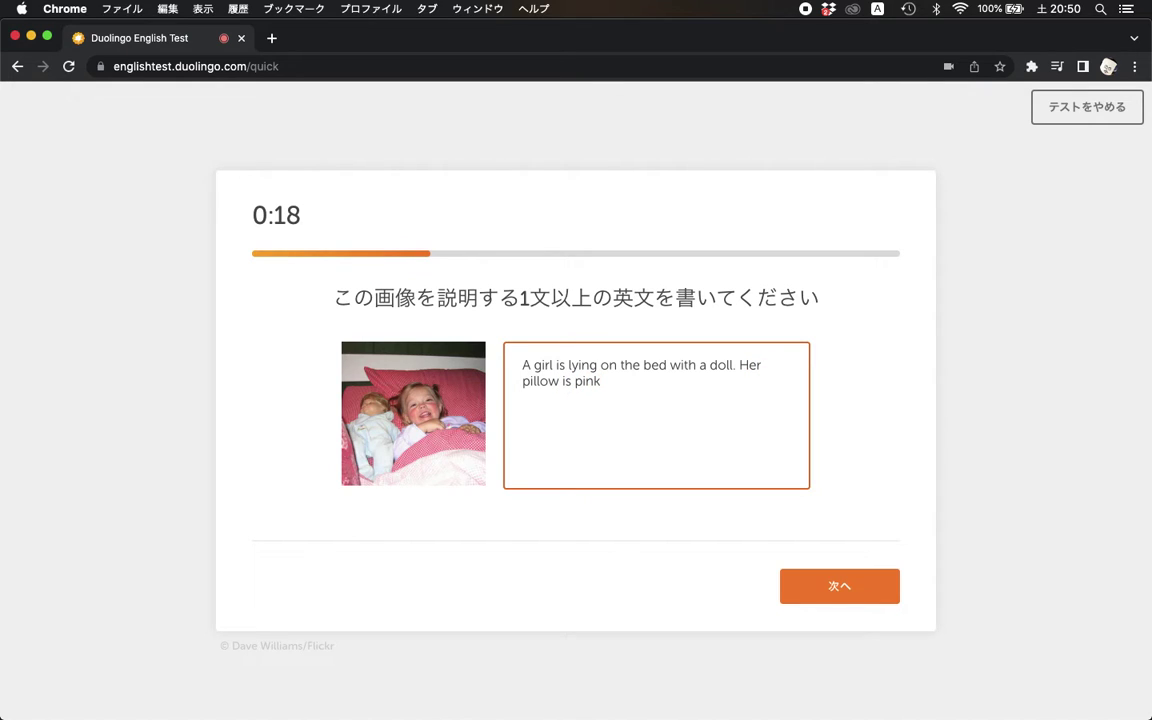
{"action": "type", "text": ". She is smiling."}
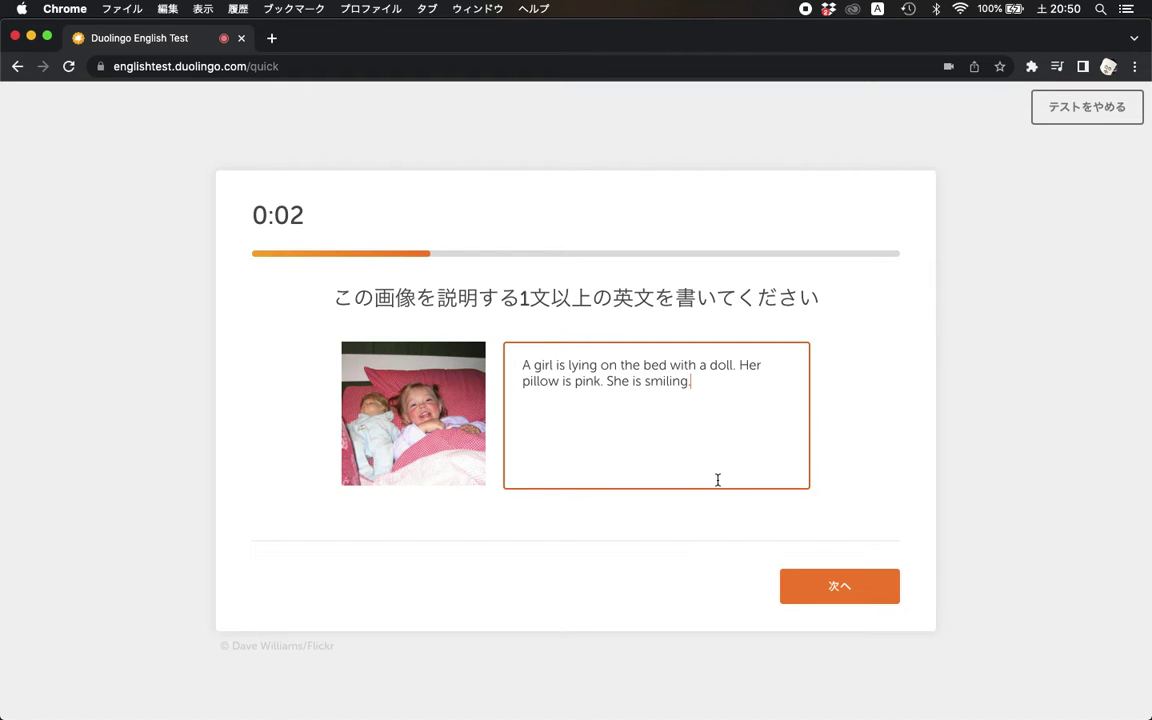
{"action": "left_click", "coordinate": [821, 584]}
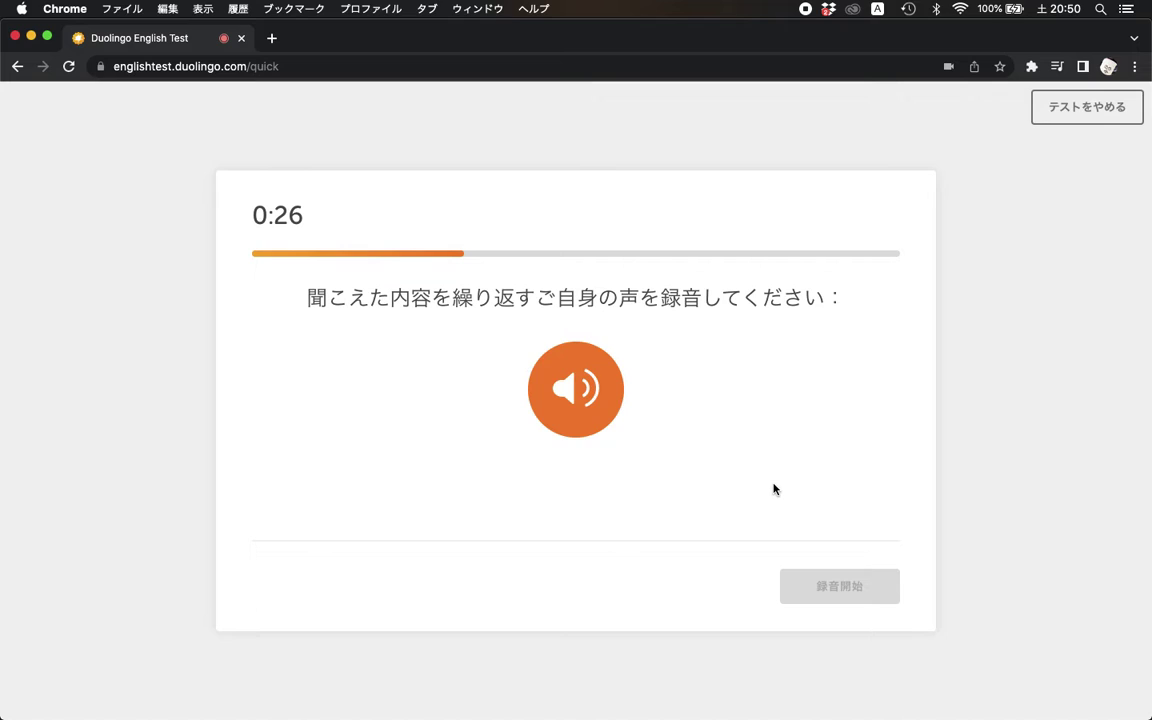
- Listen to the statement and record a spoken repetition, and record and submit a reading of "I'm trying to find out what happened."
{"action": "left_click", "coordinate": [586, 398]}
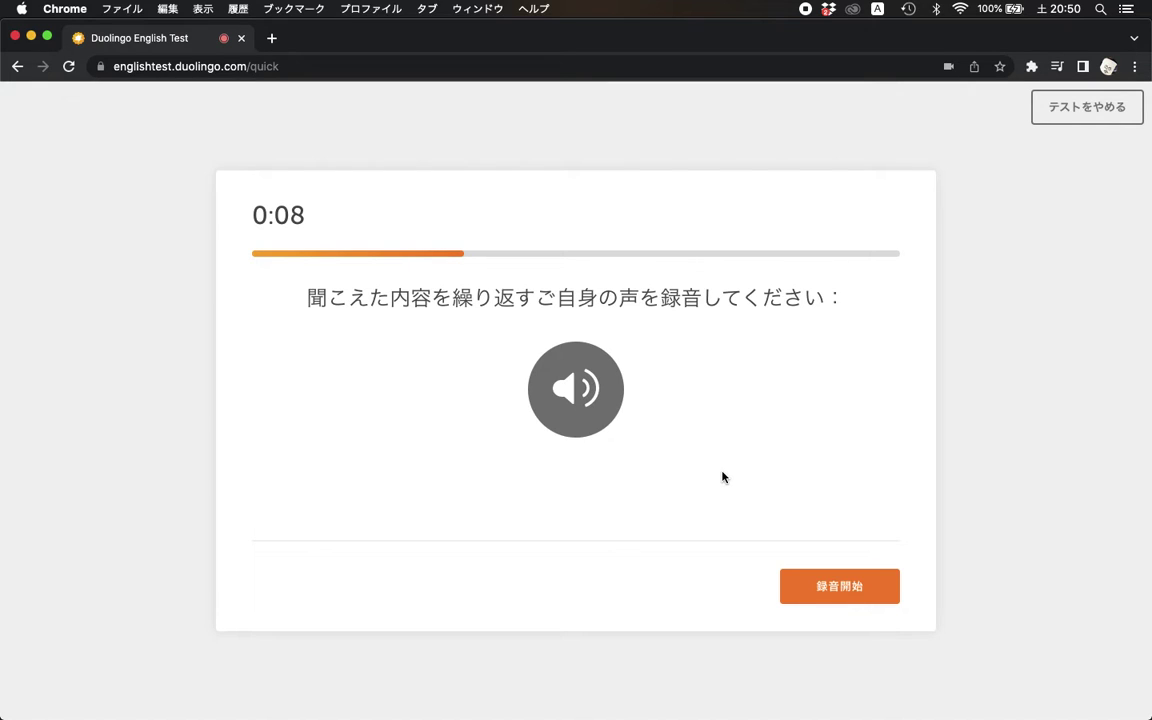
{"action": "left_click", "coordinate": [828, 586]}
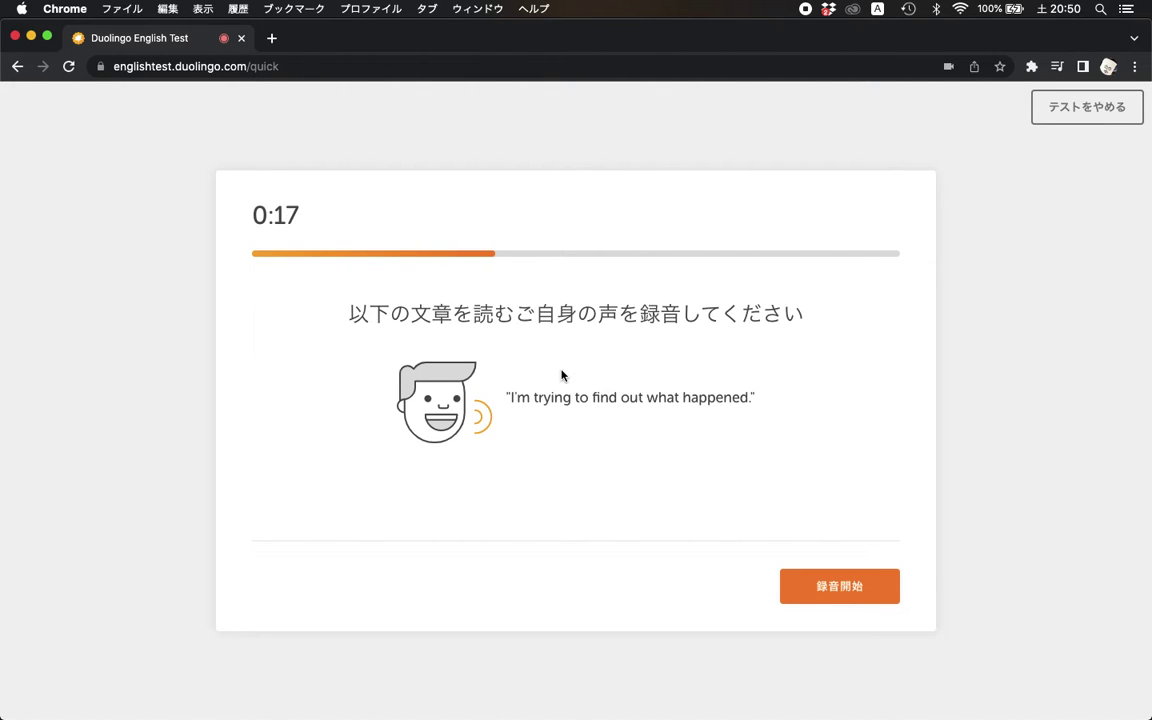
{"action": "left_click", "coordinate": [817, 596]}
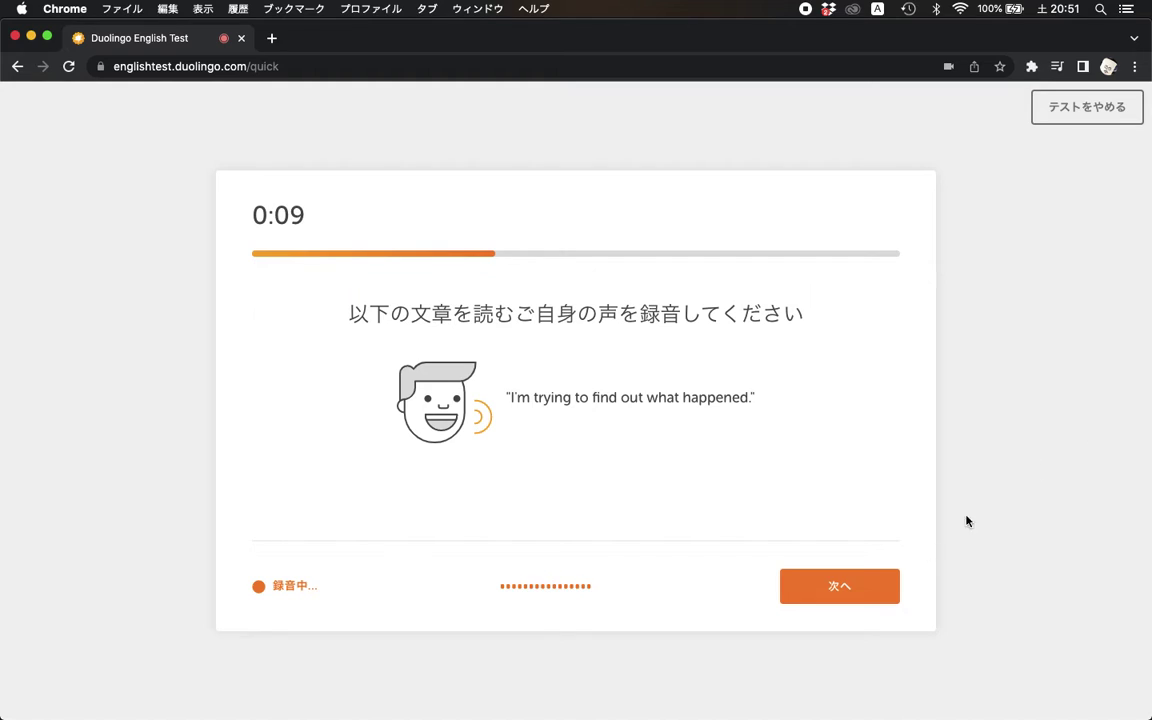
{"action": "left_click", "coordinate": [855, 586]}
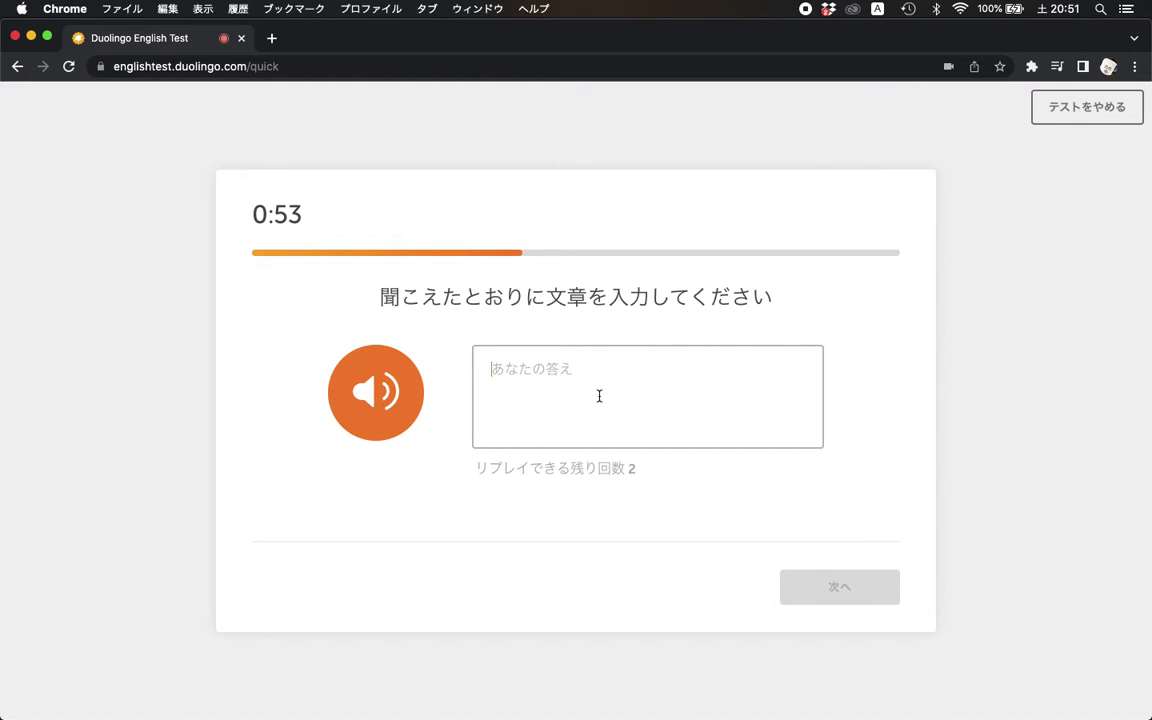
- Transcribe the dictation as "I have to set my watch ahead by two minutes.", replay the audio to check it, and submit
{"action": "type", "text": "I have "}
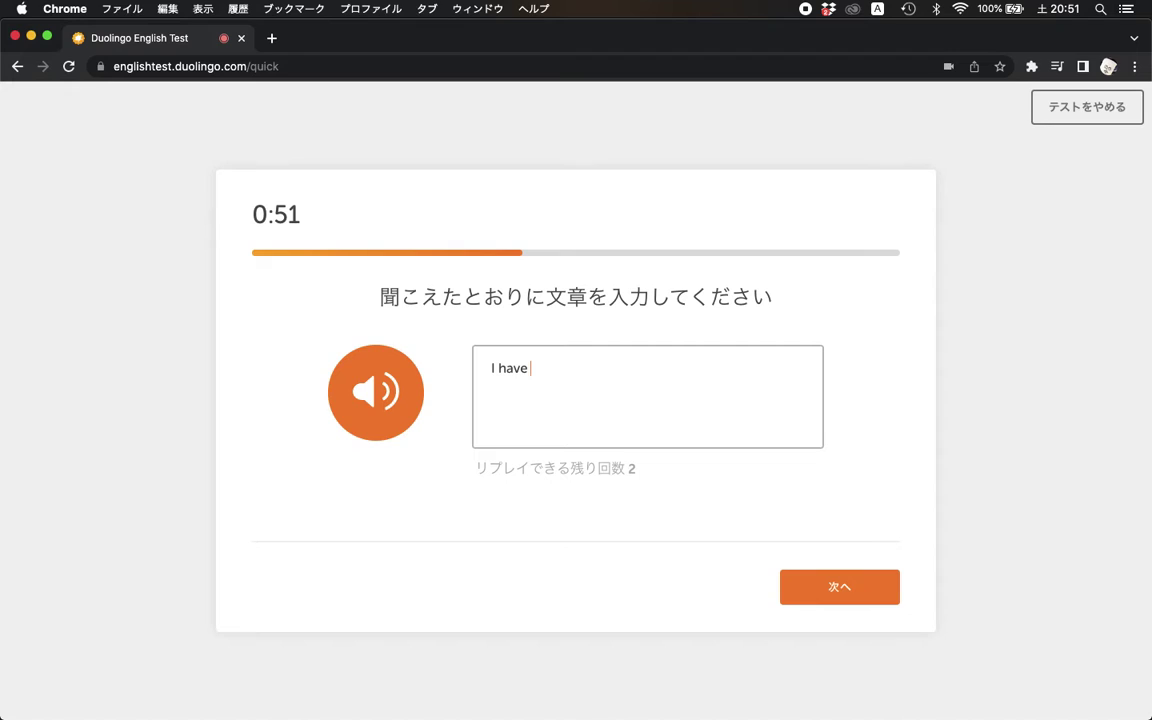
{"action": "type", "text": "to set my "}
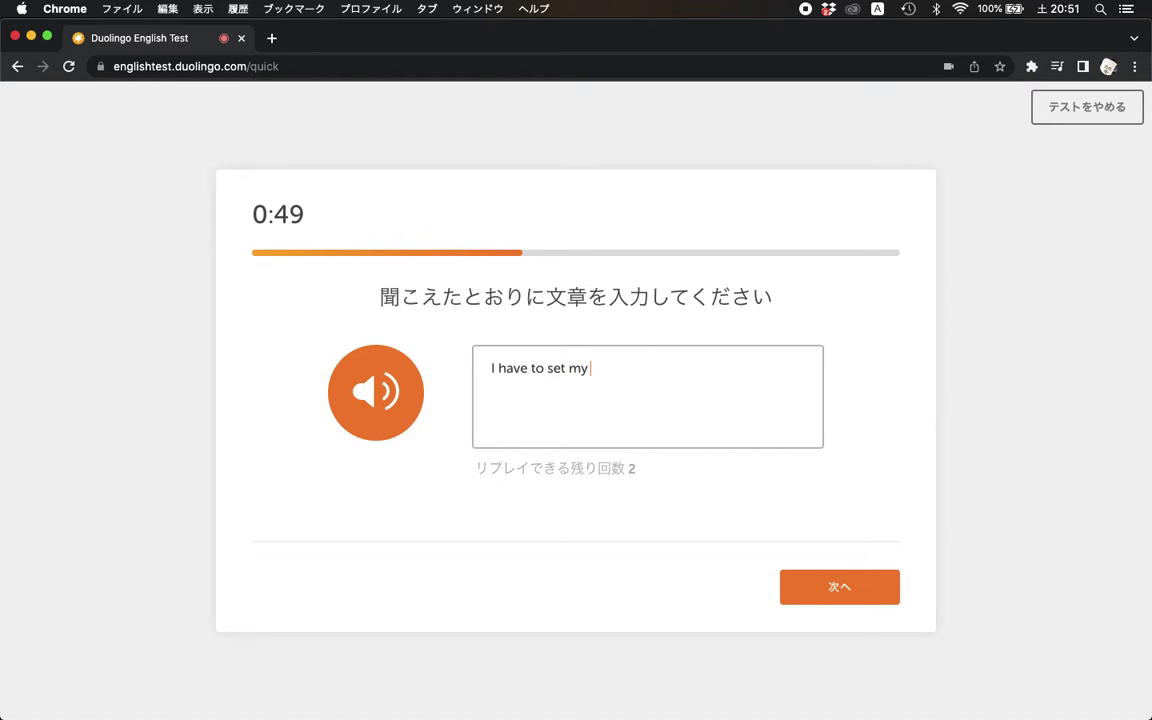
{"action": "type", "text": "watch"}
{"action": "type", "text": "ahed"}
{"action": "key", "text": "BackSpace"}
{"action": "key", "text": "BackSpace"}
{"action": "key", "text": "BackSpace"}
{"action": "type", "text": "head by"}
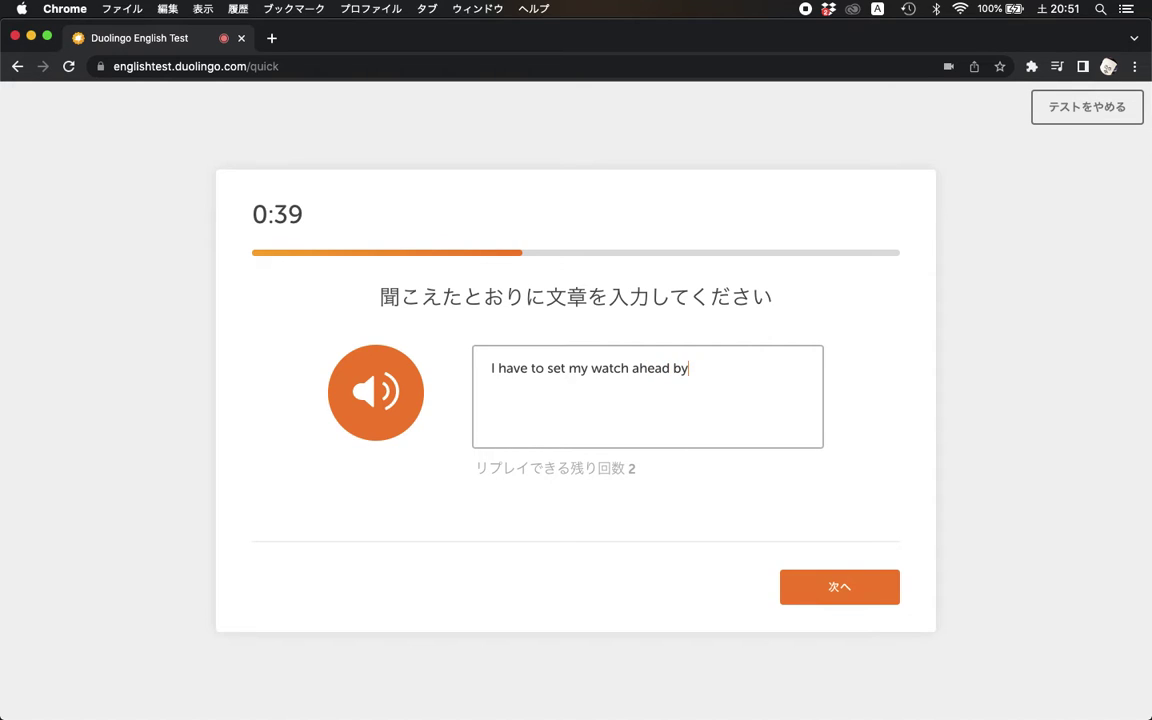
{"action": "type", "text": " two minutes."}
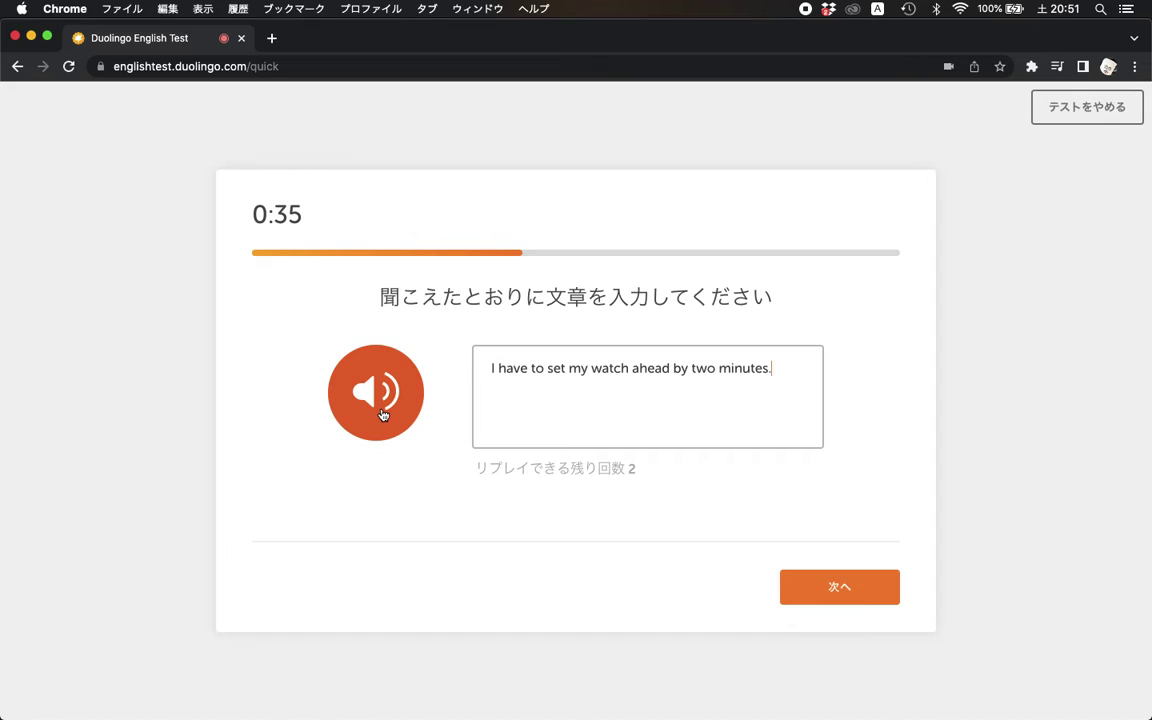
{"action": "left_click", "coordinate": [382, 414]}
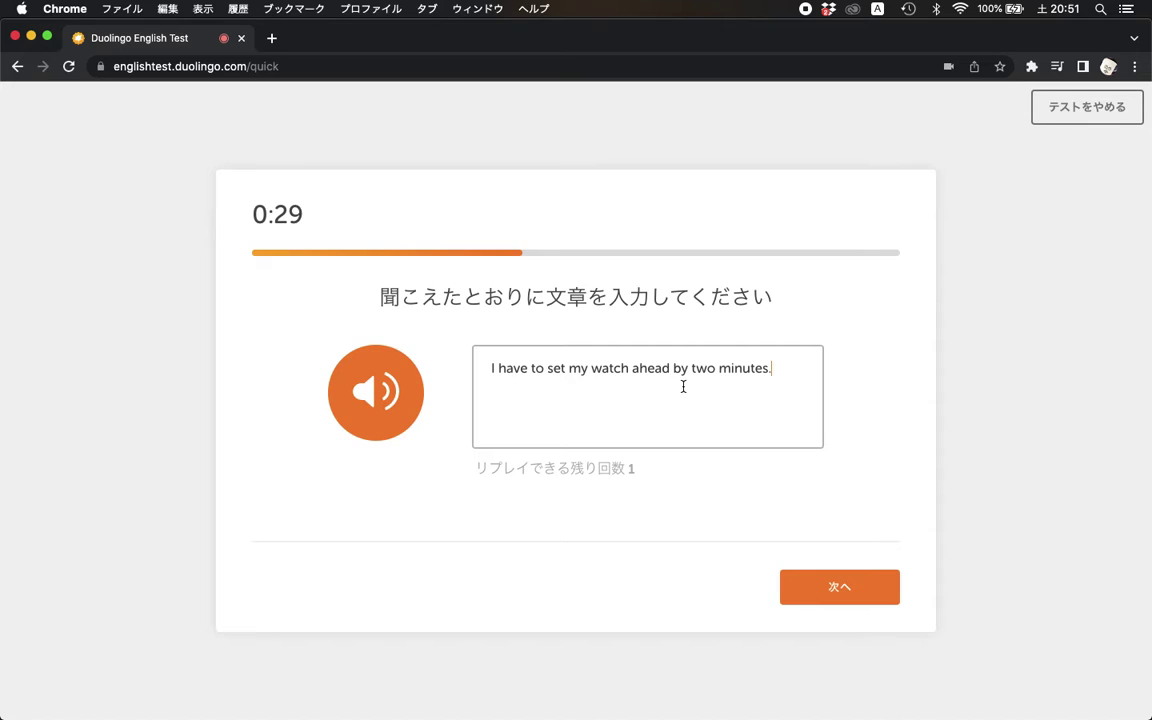
{"action": "left_click", "coordinate": [810, 585]}
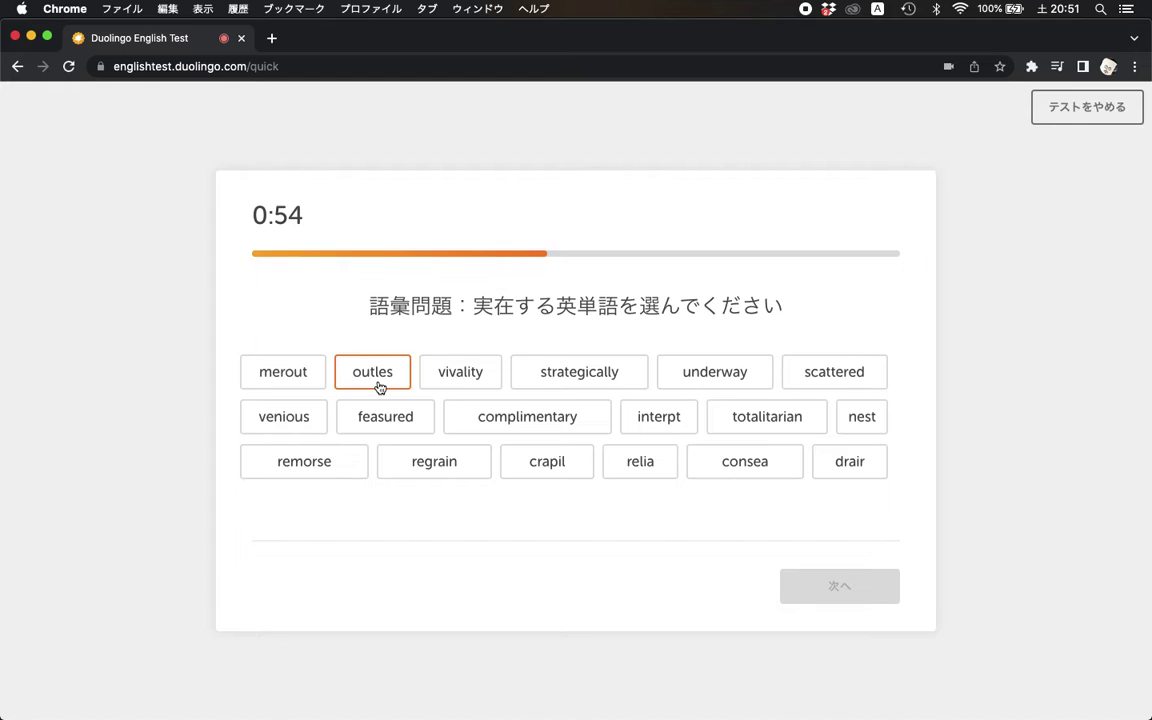
- Mark vivality, strategically, underway, scattered, complimentary, totalitarian, nest and remorse as real English words and submit the answer
{"action": "left_click", "coordinate": [484, 381]}
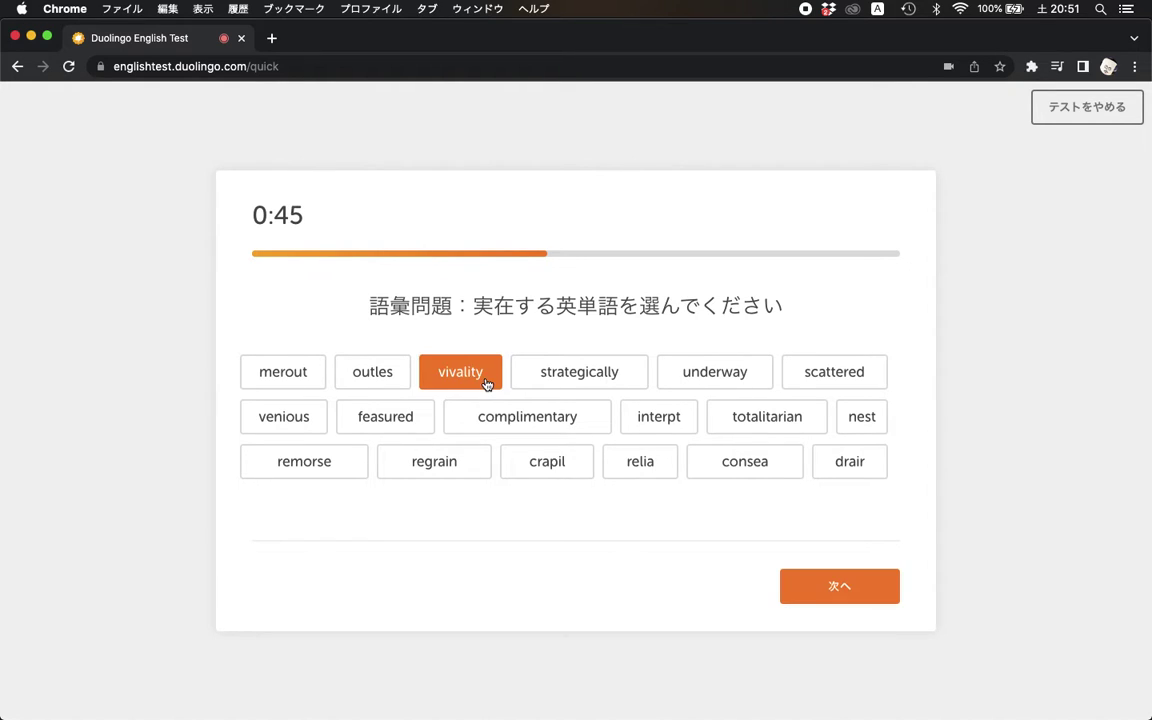
{"action": "left_click", "coordinate": [620, 387]}
{"action": "left_click", "coordinate": [726, 387]}
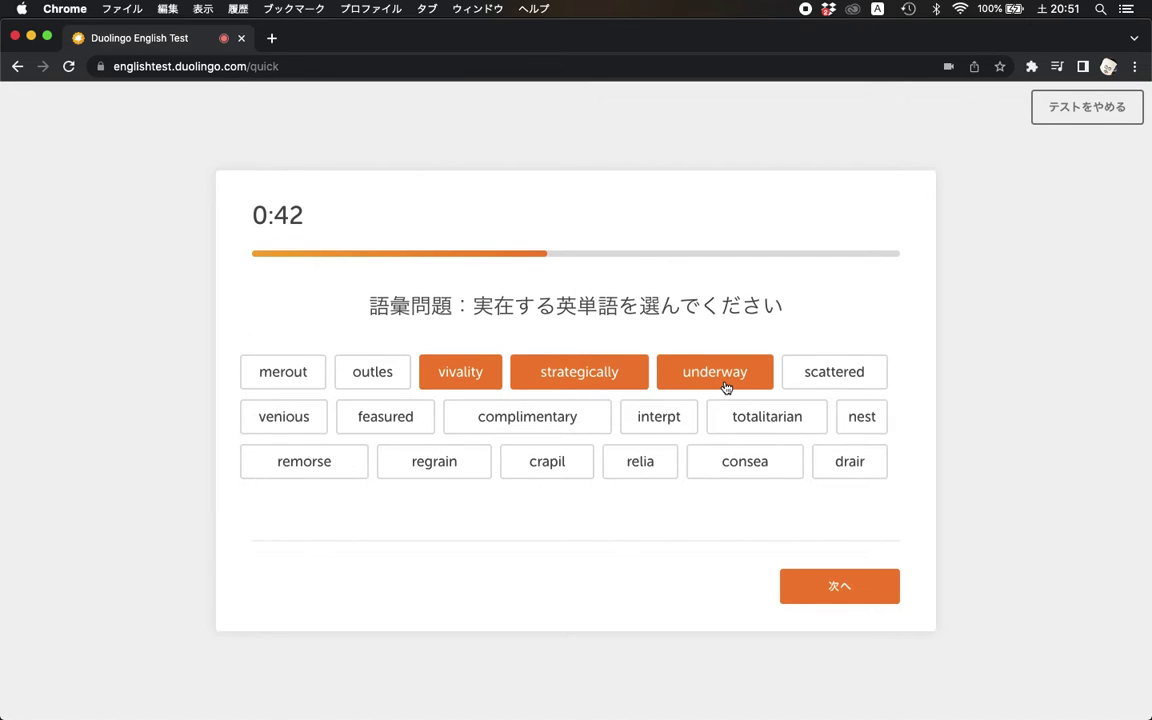
{"action": "left_click", "coordinate": [815, 384]}
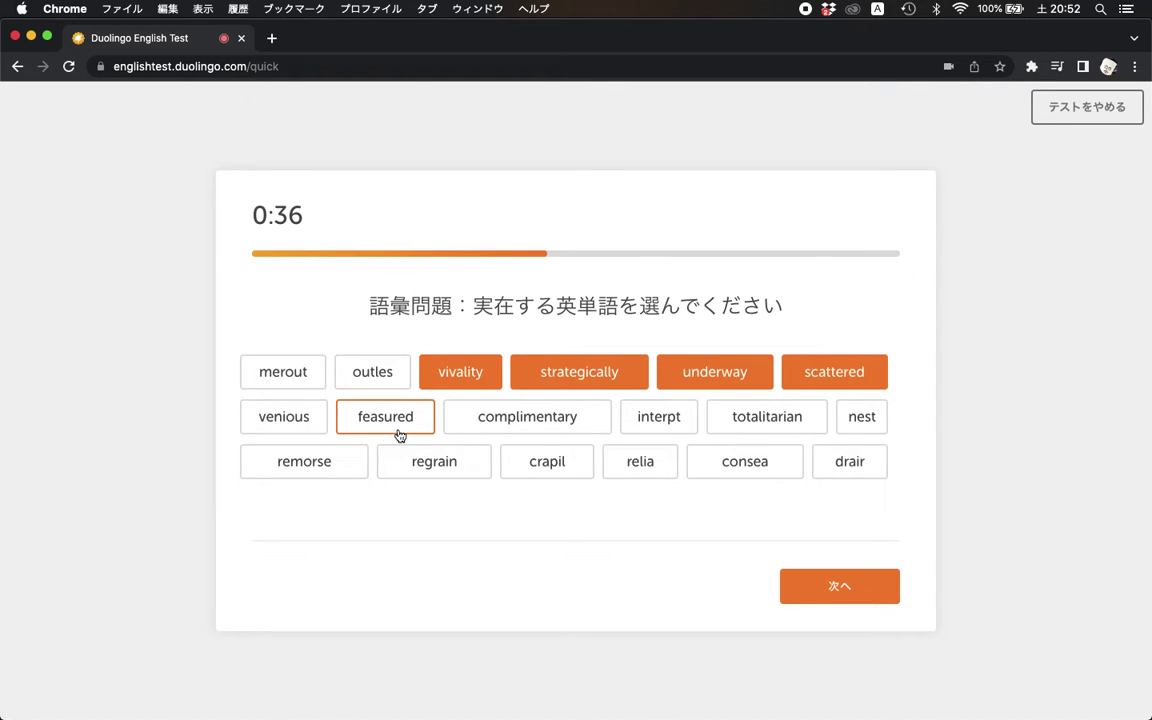
{"action": "left_click", "coordinate": [531, 434]}
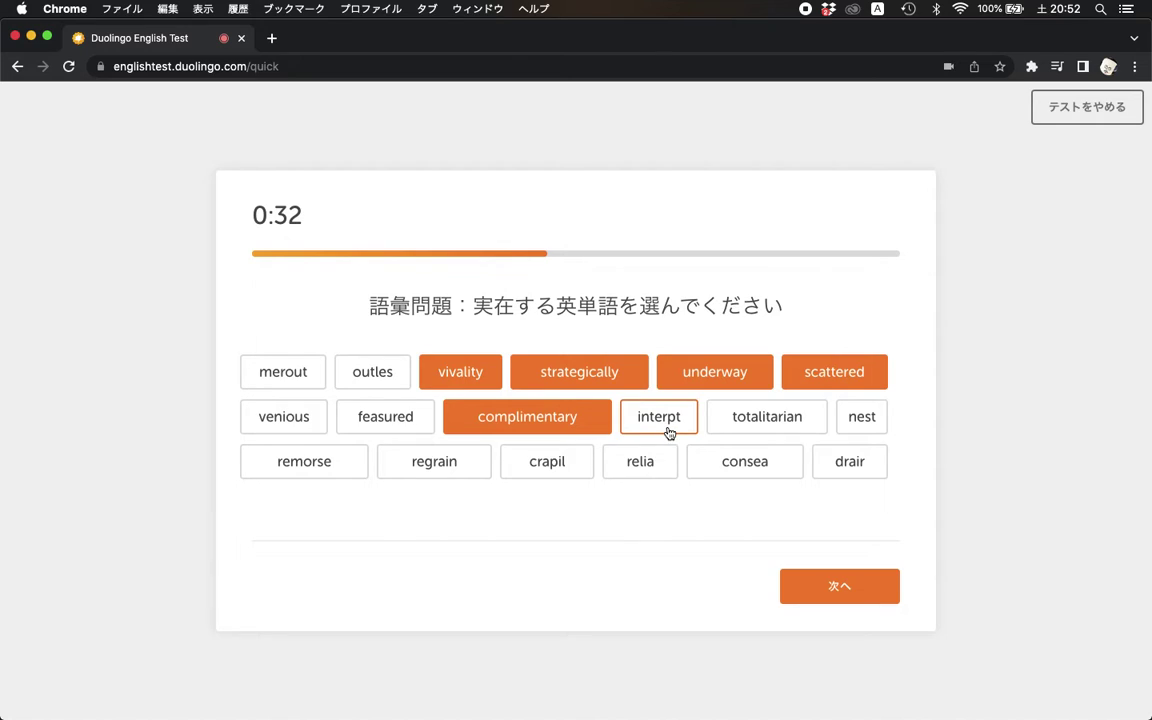
{"action": "left_click", "coordinate": [795, 430]}
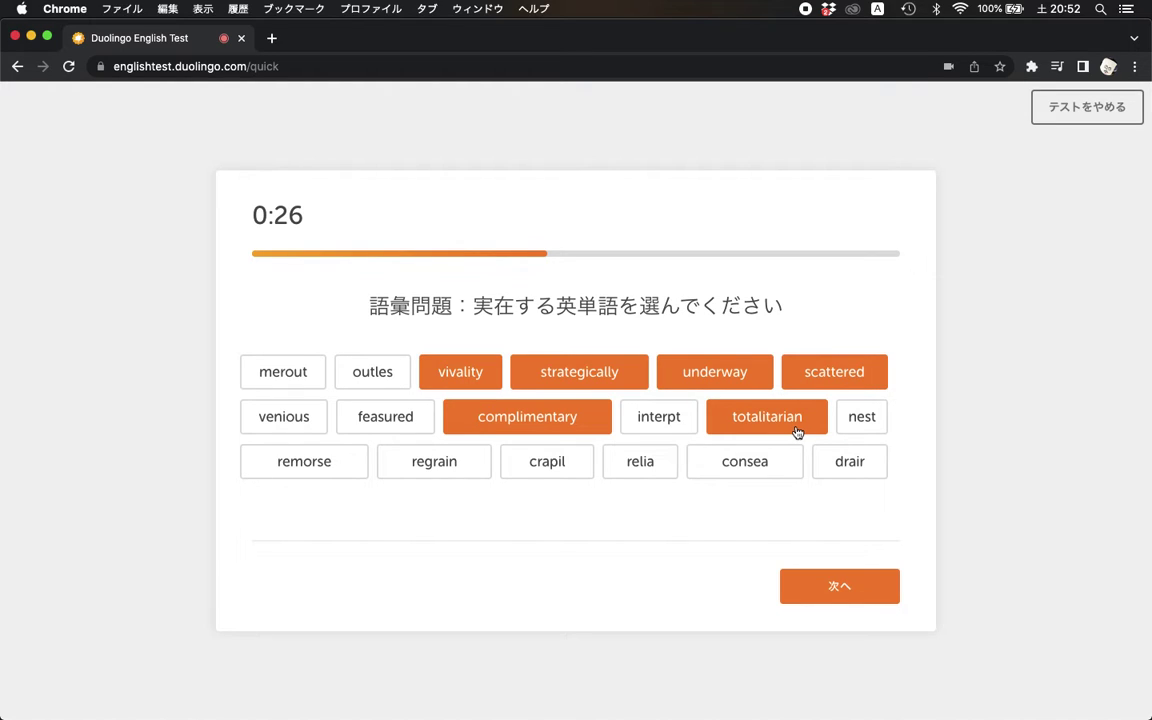
{"action": "left_click", "coordinate": [842, 430]}
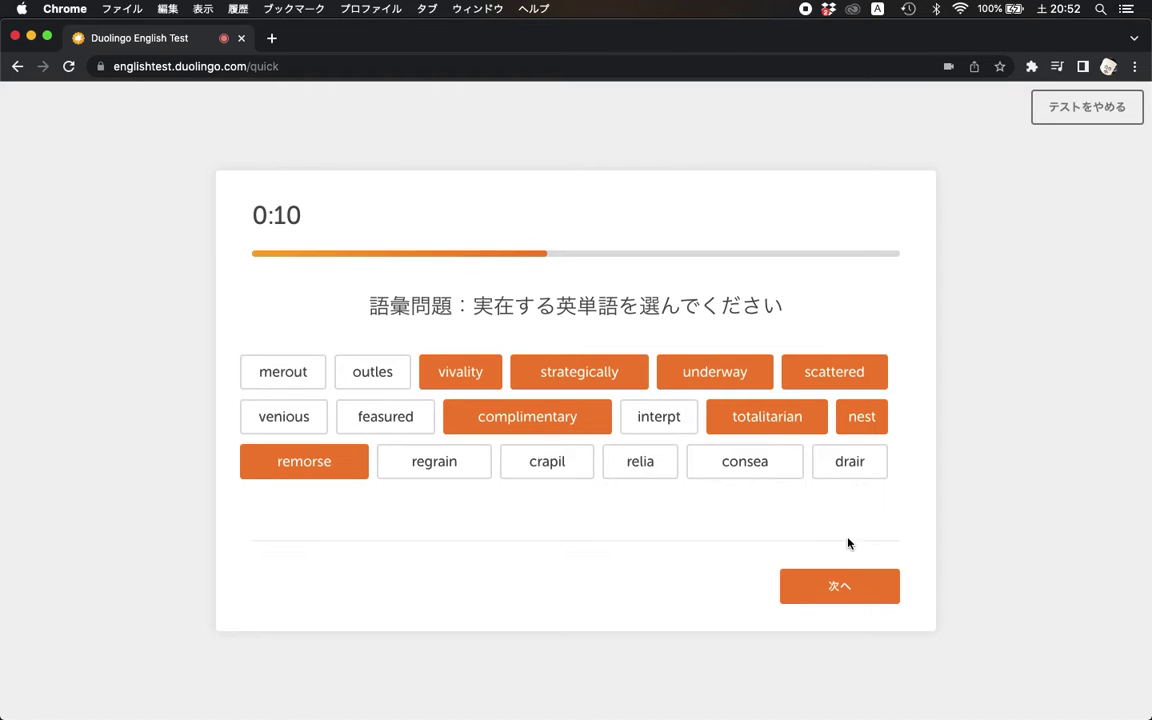
{"action": "left_click", "coordinate": [837, 600]}
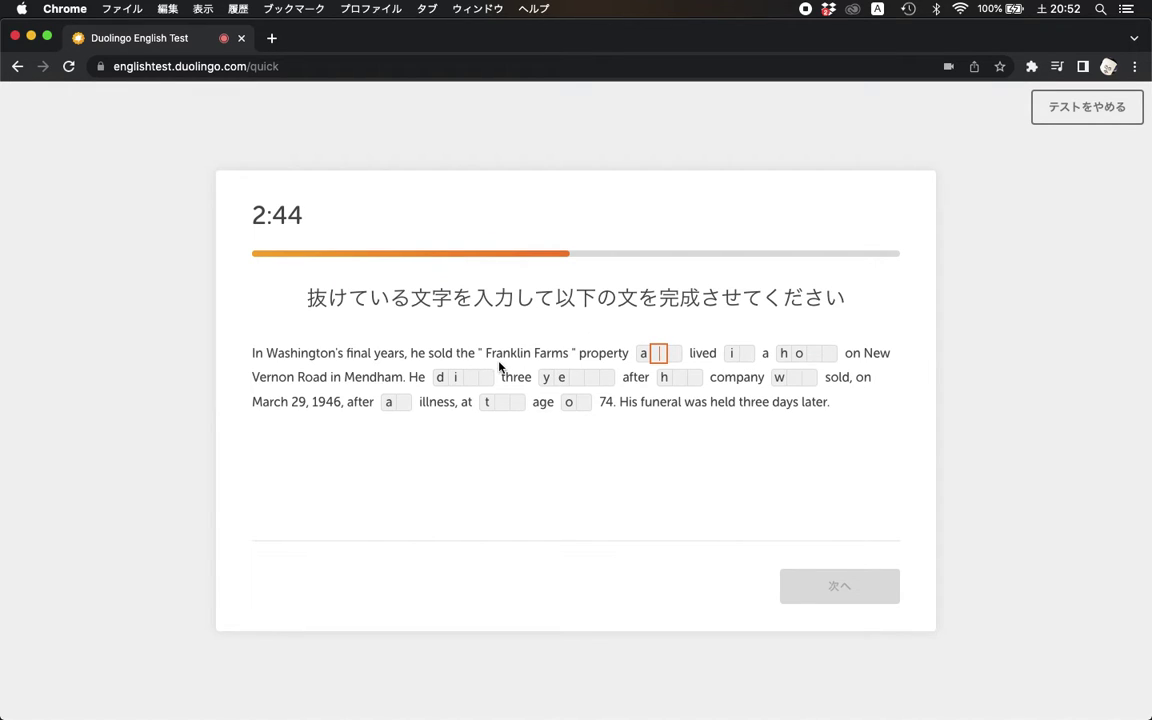
- Fill in the Washington passage's missing letters to form in, years, his, was, an, the and of
{"action": "left_click", "coordinate": [740, 358]}
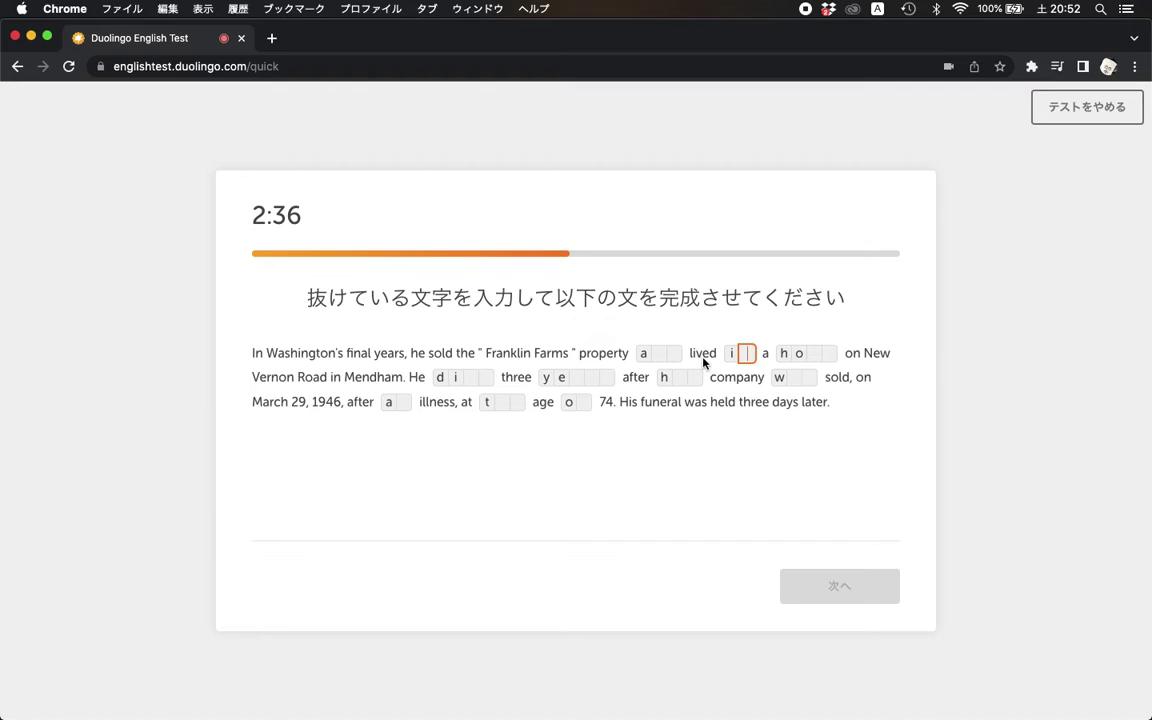
{"action": "type", "text": "n"}
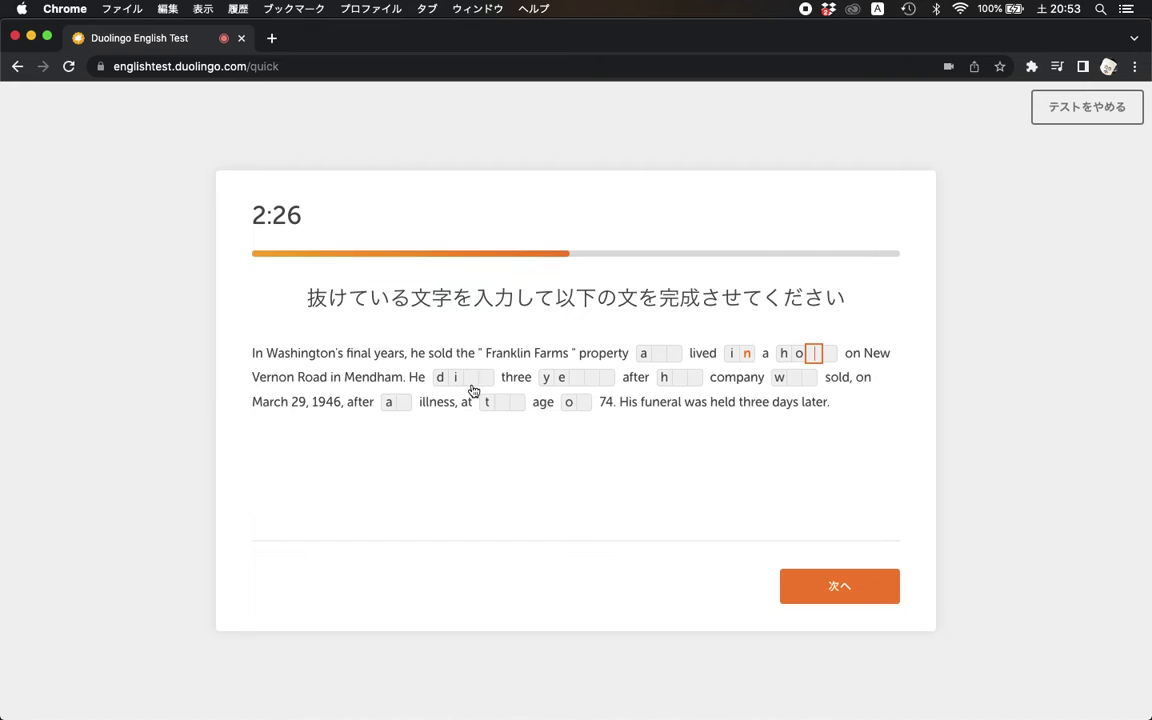
{"action": "left_click", "coordinate": [575, 388]}
{"action": "type", "text": "ra"}
{"action": "key", "text": "BackSpace"}
{"action": "key", "text": "BackSpace"}
{"action": "type", "text": "ars"}
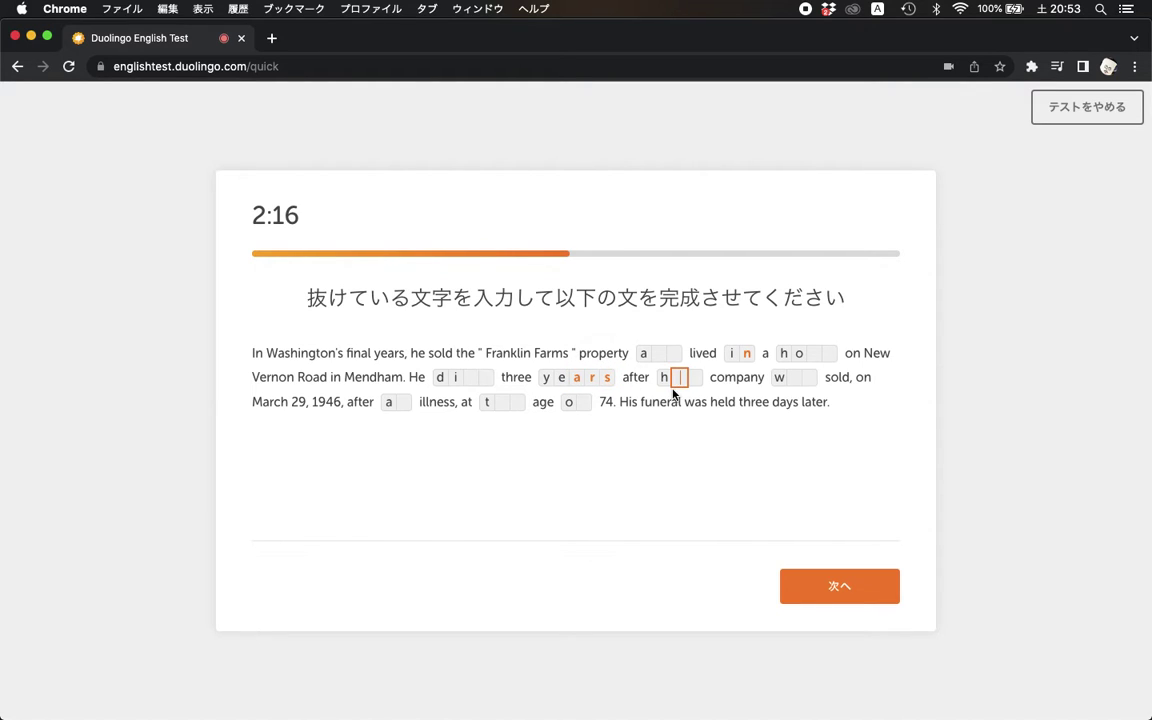
{"action": "type", "text": "is"}
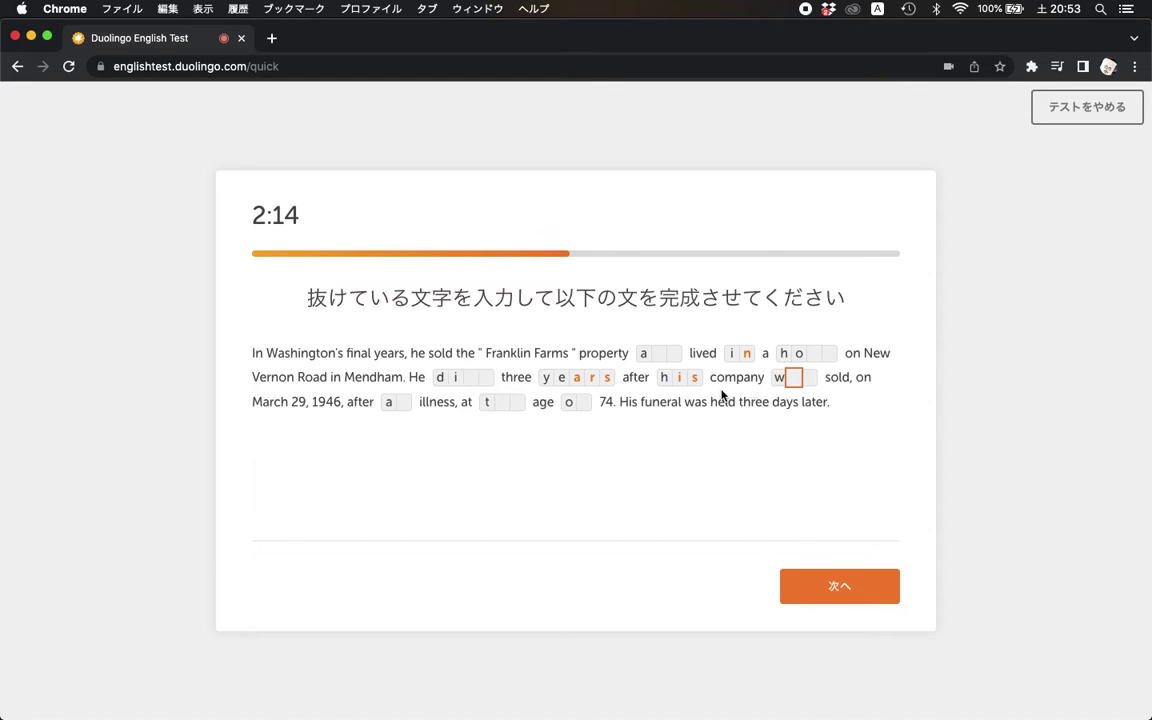
{"action": "type", "text": "as"}
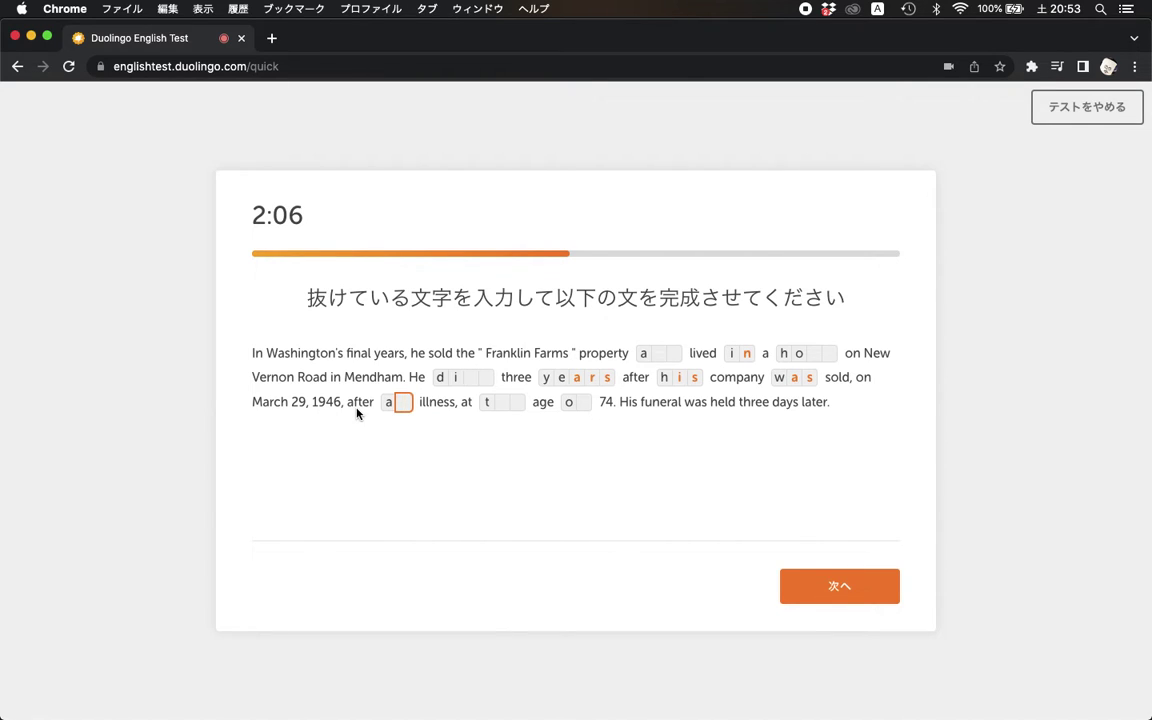
{"action": "type", "text": "nh"}
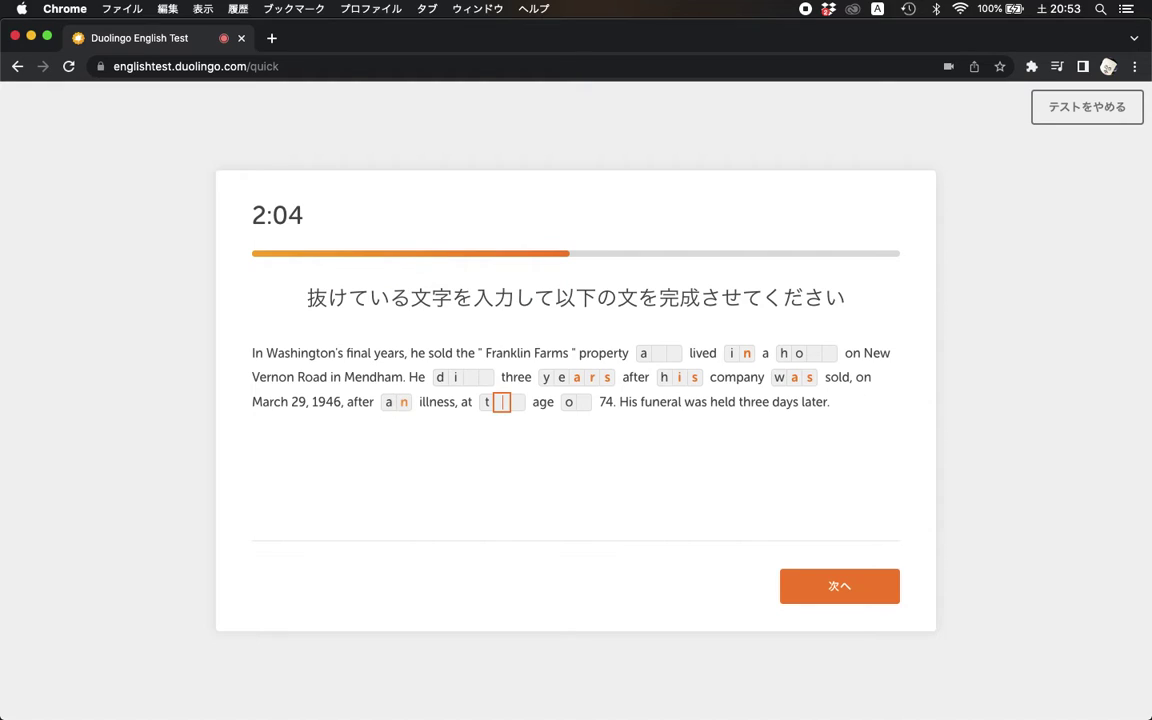
{"action": "type", "text": "e"}
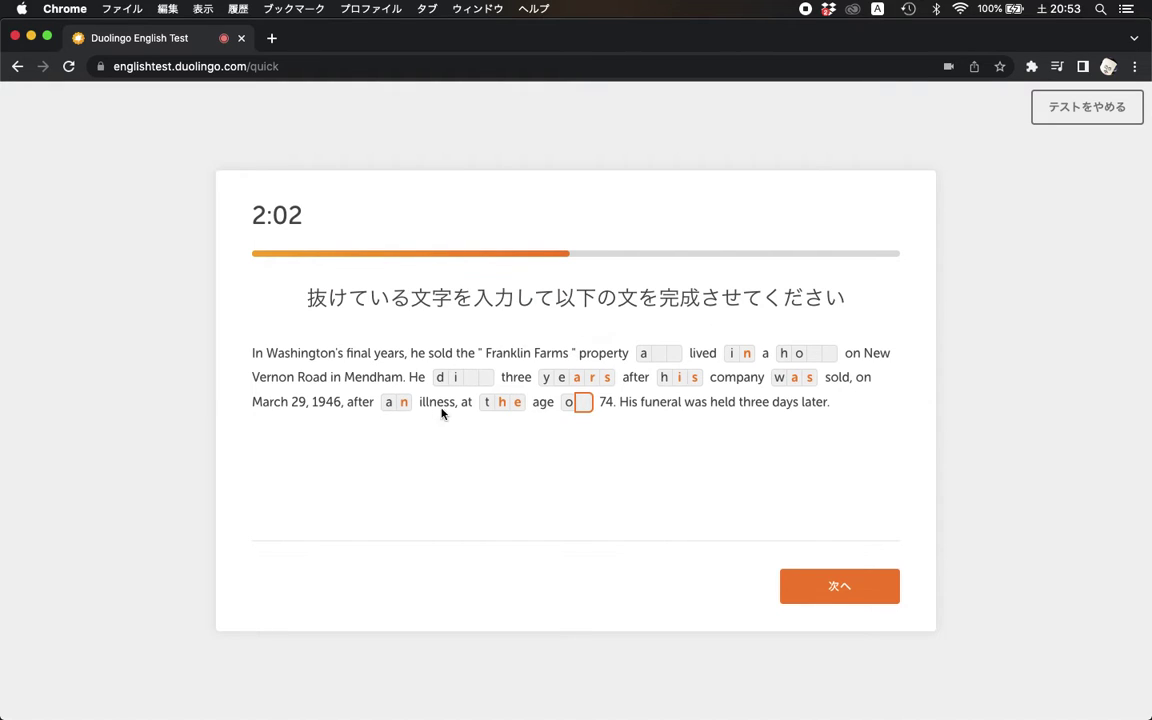
{"action": "type", "text": "f"}
- Complete the passage's remaining gaps to form and, home and died
{"action": "left_click", "coordinate": [665, 364]}
{"action": "type", "text": "nd"}
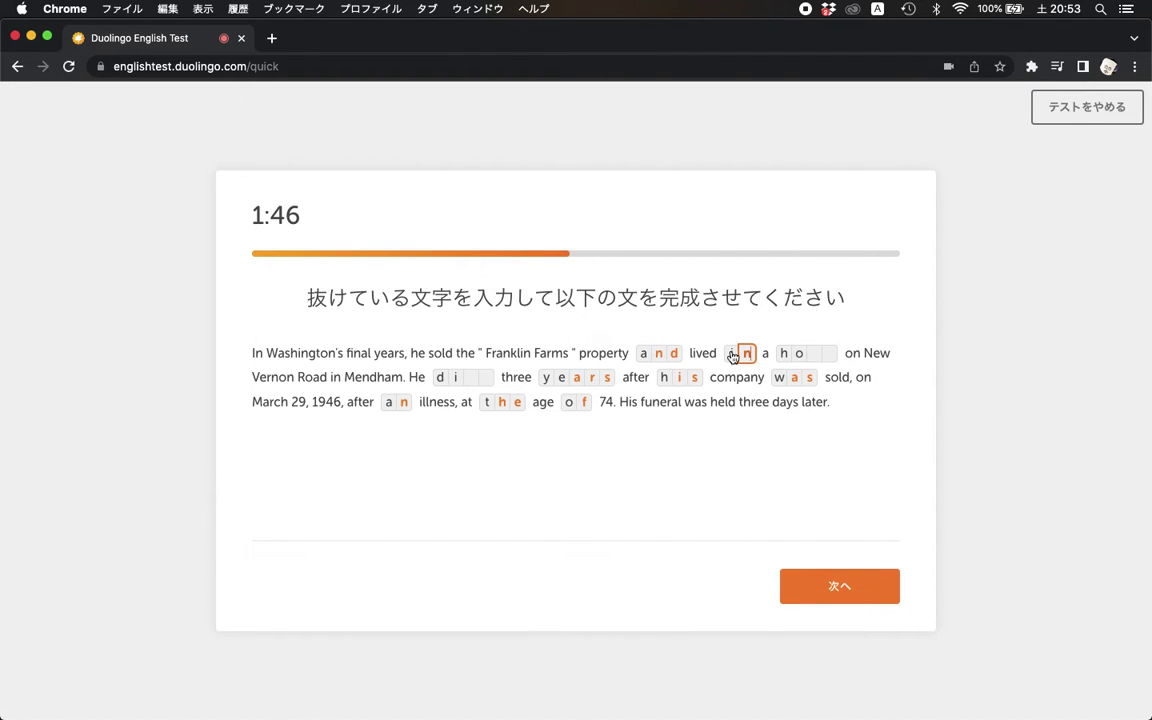
{"action": "left_click", "coordinate": [810, 357]}
{"action": "type", "text": "me"}
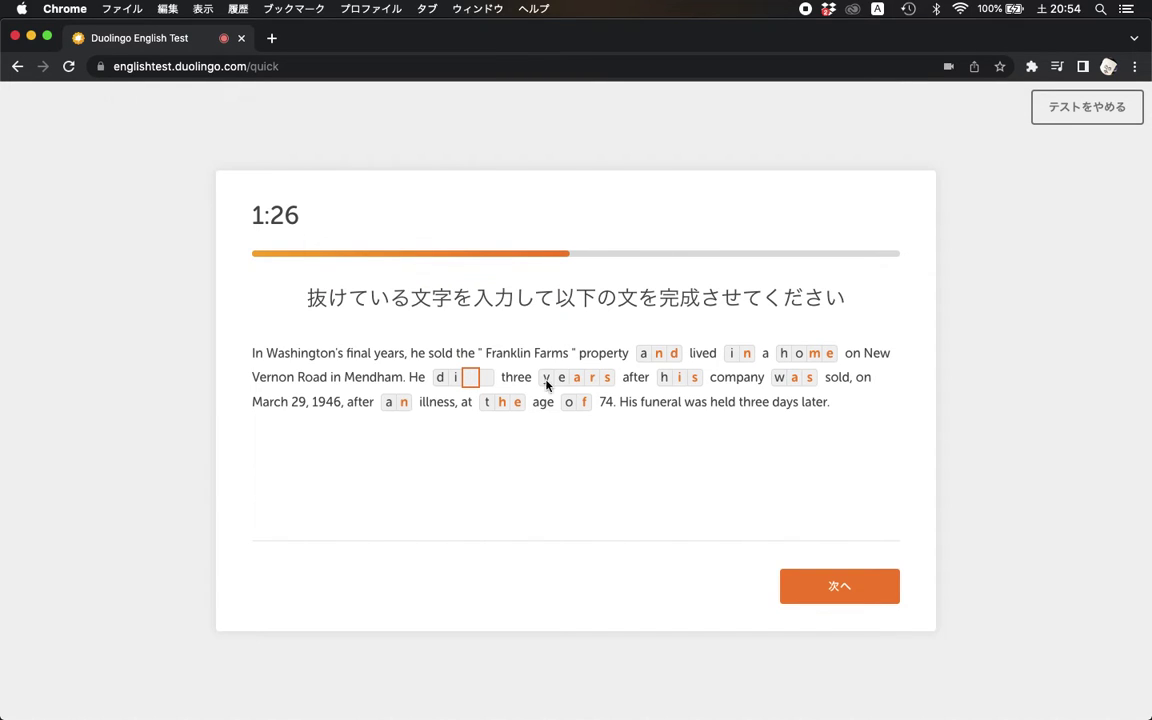
{"action": "type", "text": "ed"}
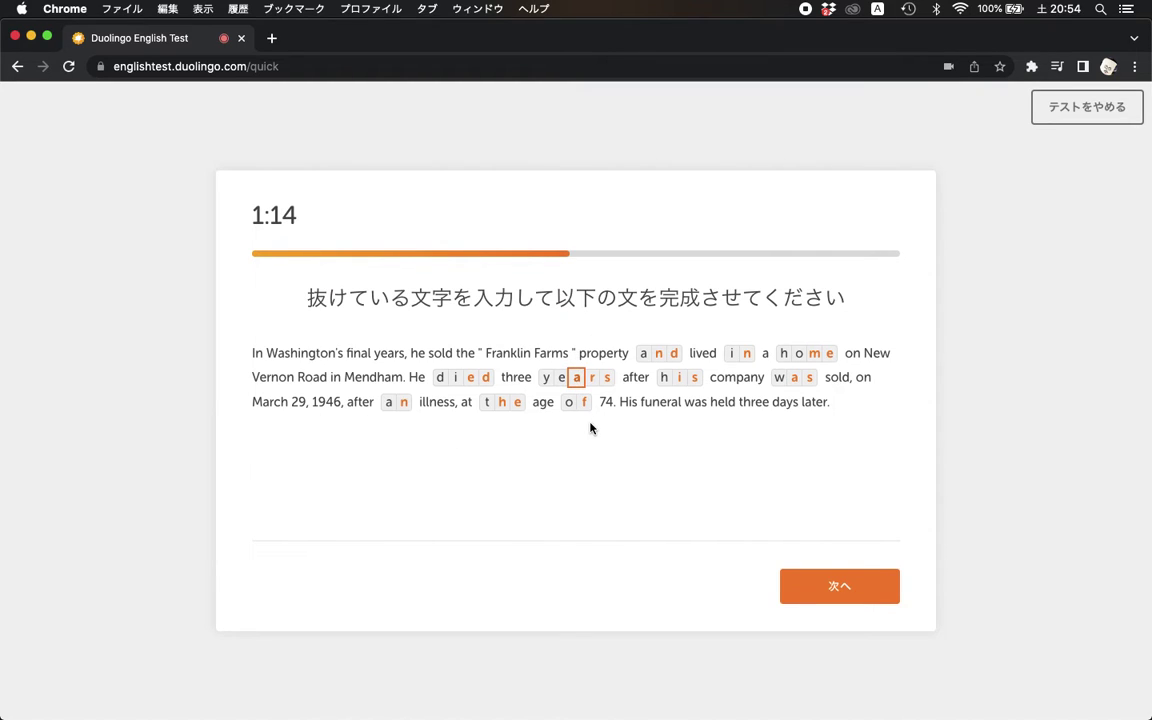
- Submit the completed Washington passage, then play audio words 1 to 3 and mark words 2 and 3 as real English words
{"action": "left_click", "coordinate": [881, 593]}
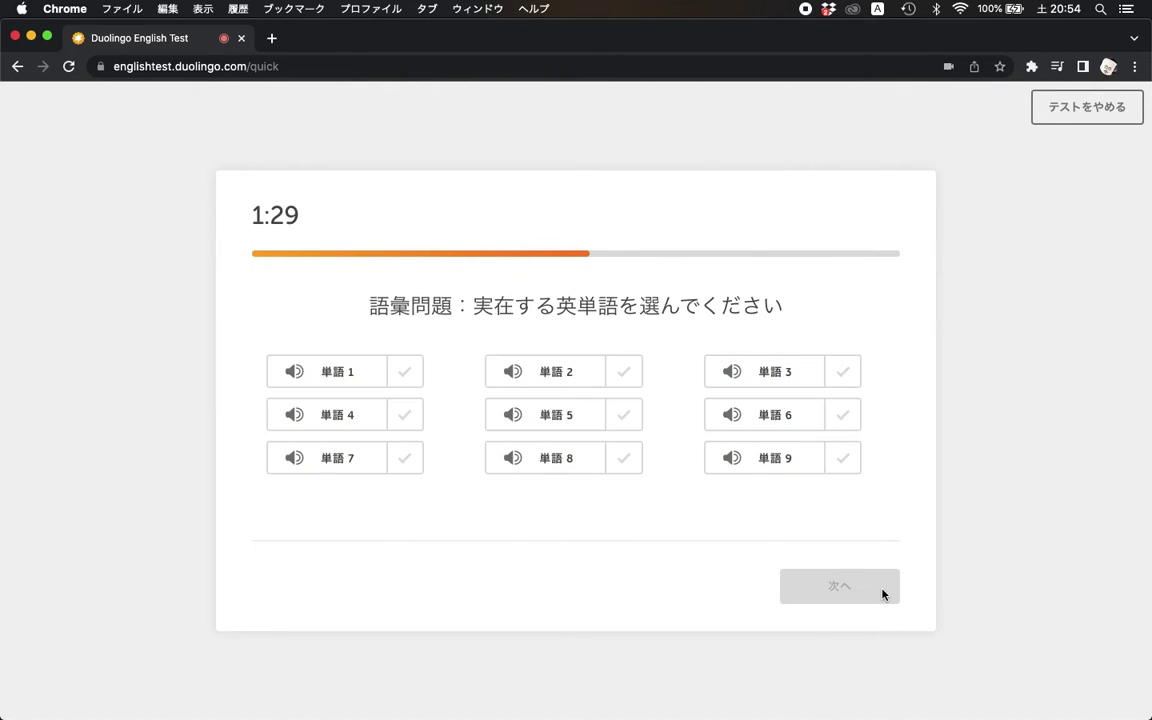
{"action": "left_click", "coordinate": [350, 386]}
{"action": "left_click", "coordinate": [512, 380]}
{"action": "left_click", "coordinate": [624, 375]}
{"action": "left_click", "coordinate": [740, 378]}
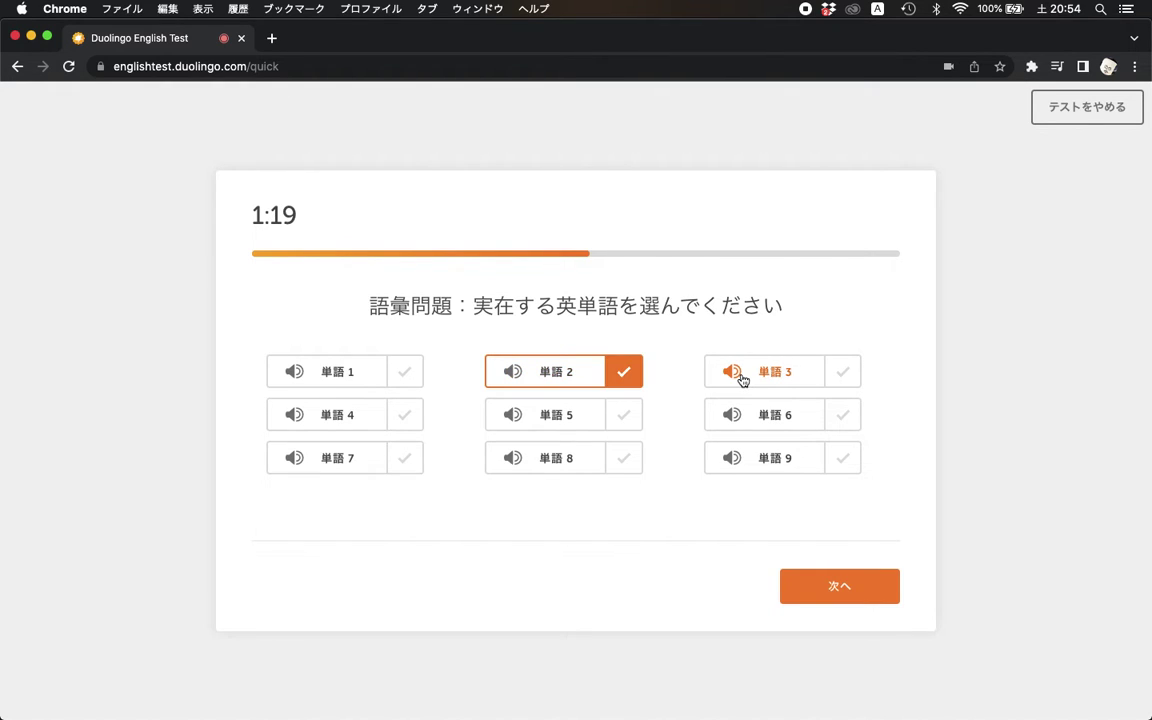
{"action": "left_click", "coordinate": [846, 373]}
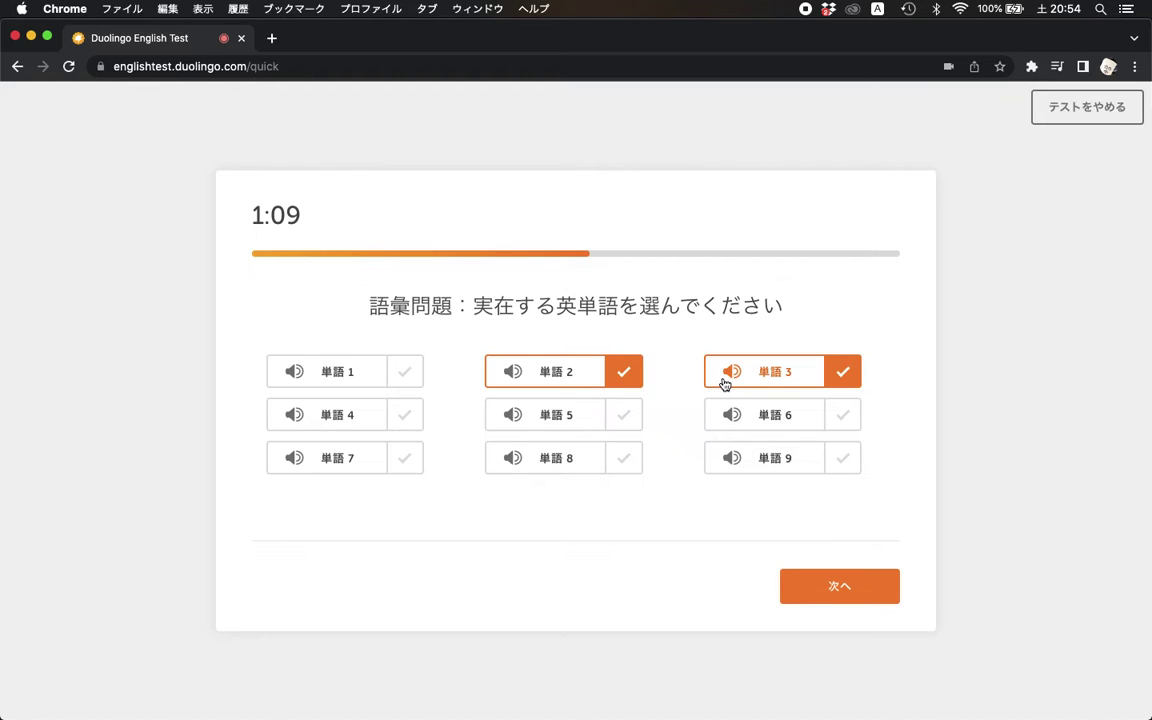
- Play audio words 4 to 9, mark words 7 and 8 as real English words and submit the answer
{"action": "left_click", "coordinate": [340, 414]}
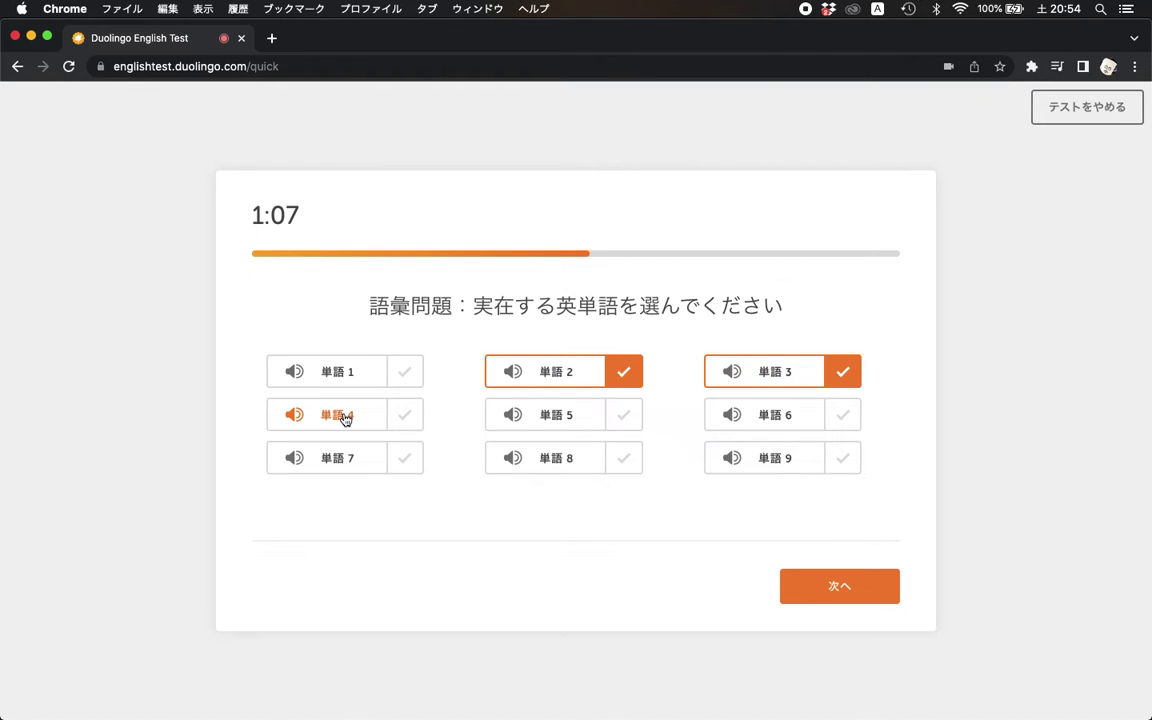
{"action": "left_click", "coordinate": [546, 428]}
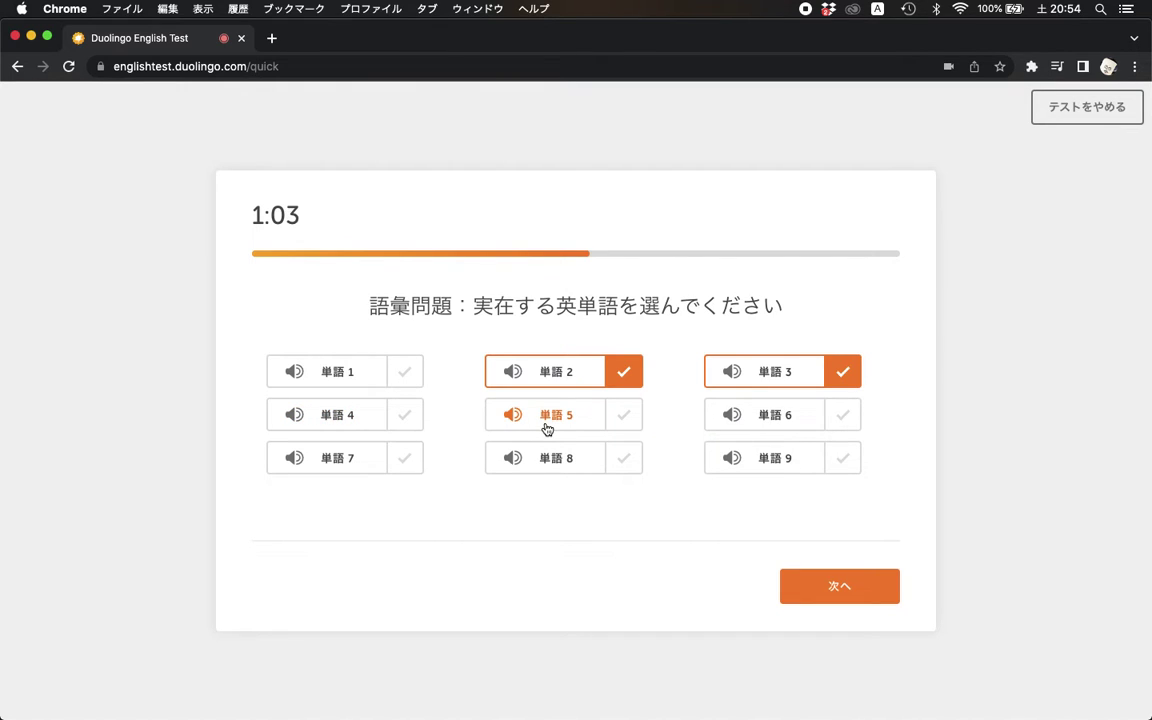
{"action": "left_click", "coordinate": [776, 422]}
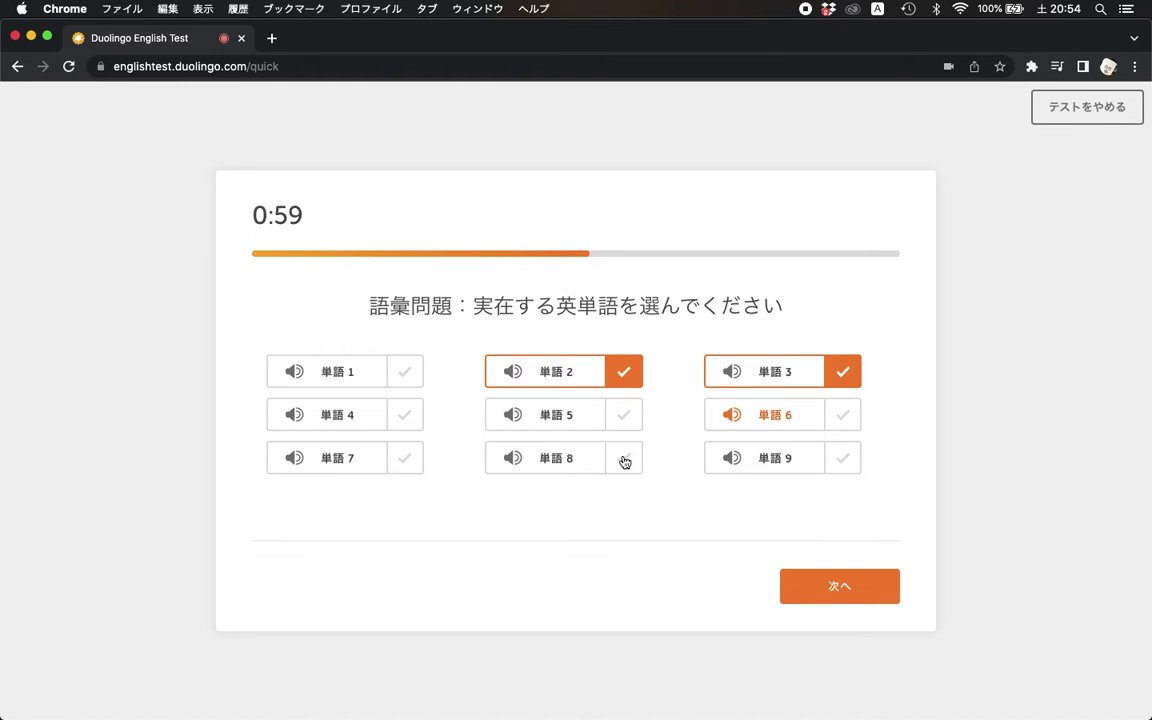
{"action": "left_click", "coordinate": [360, 470]}
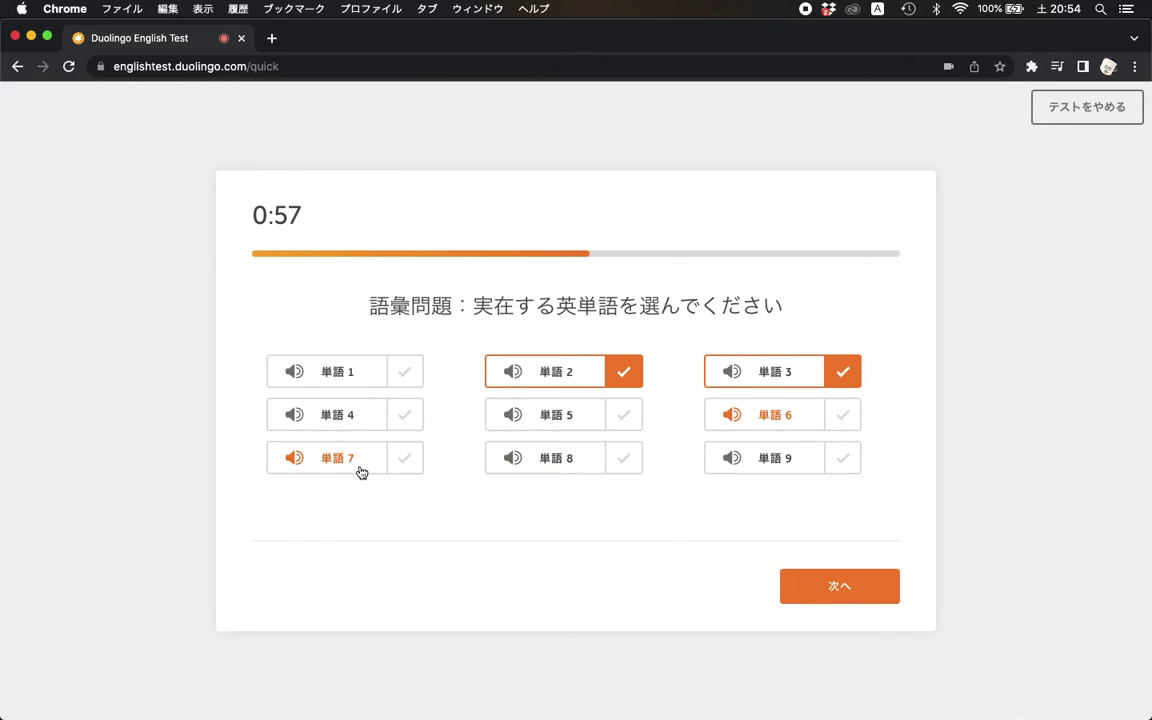
{"action": "left_click", "coordinate": [401, 461]}
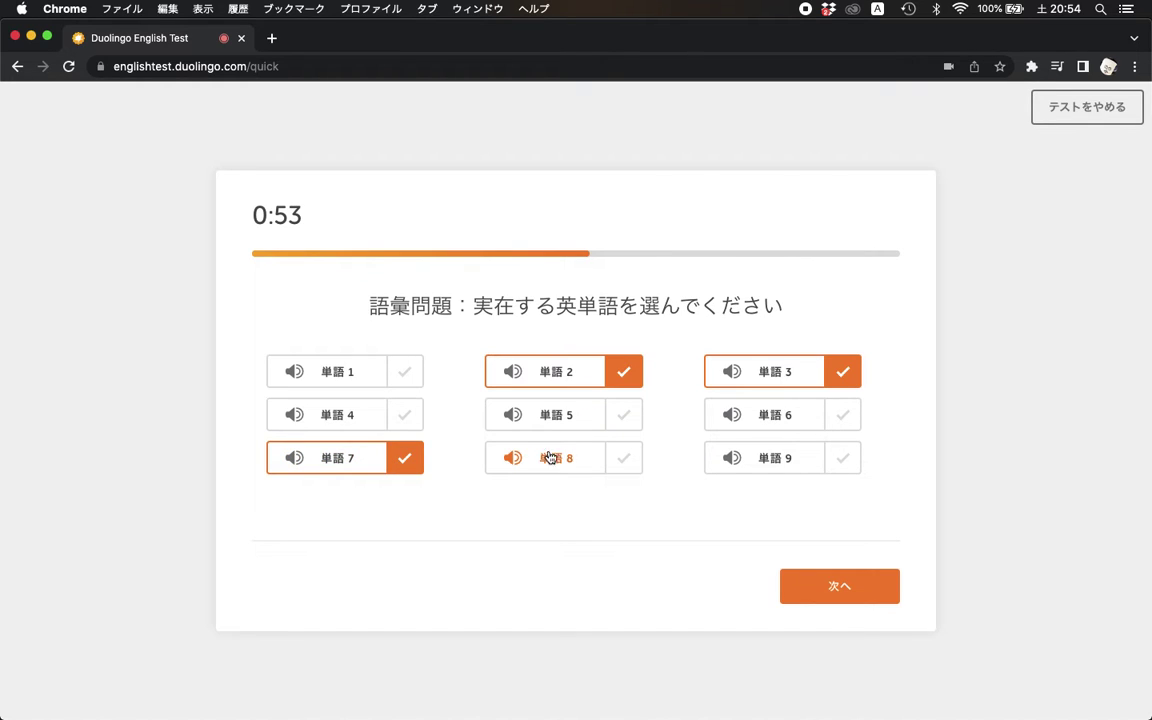
{"action": "left_click", "coordinate": [625, 460]}
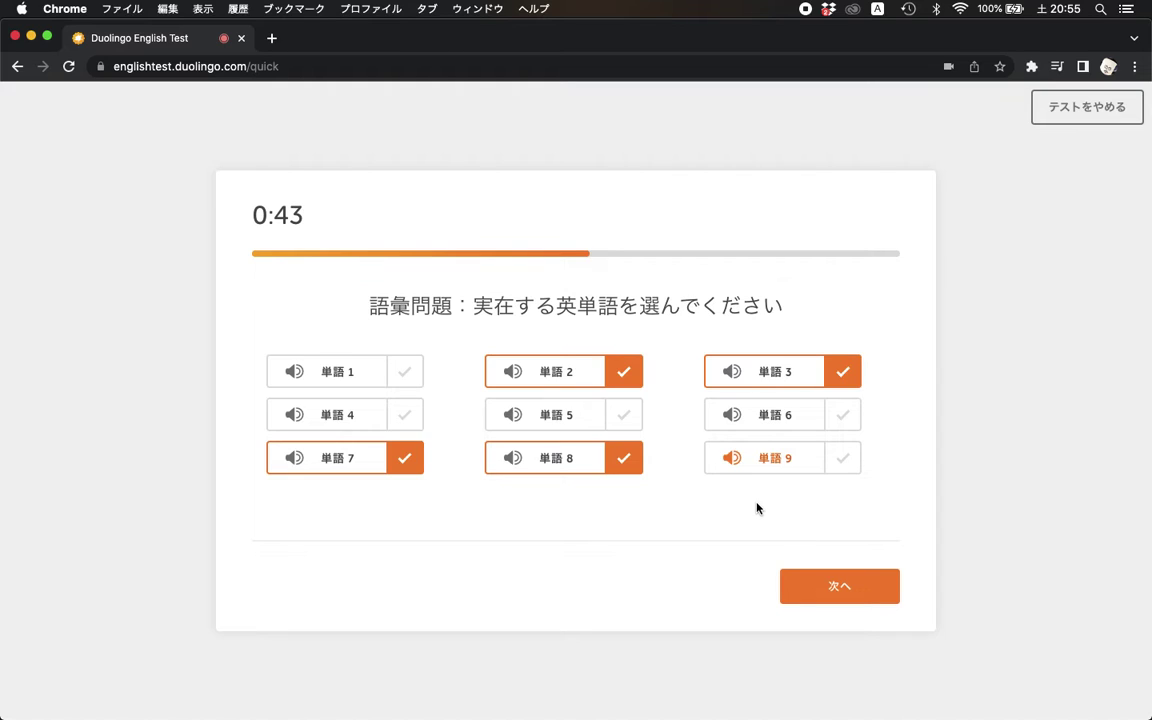
{"action": "left_click", "coordinate": [805, 586]}
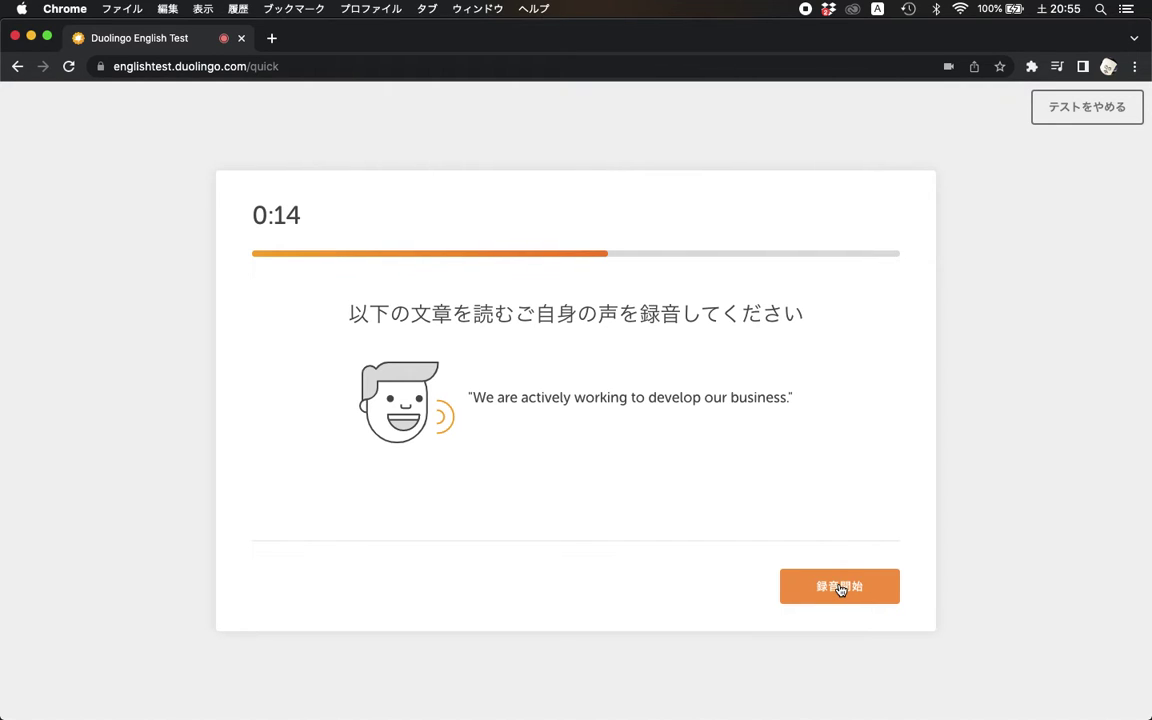
- Record reading aloud the sentence "We are actively working to develop our business." and submit the recording
{"action": "left_click", "coordinate": [840, 589]}
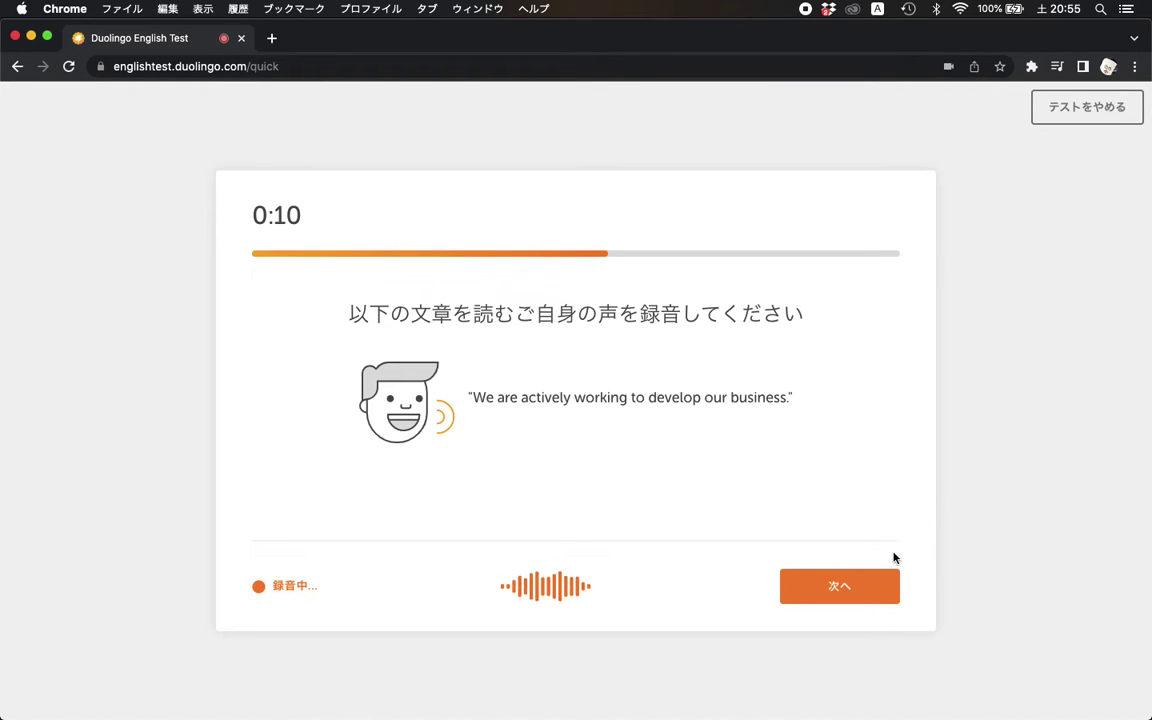
{"action": "left_click", "coordinate": [875, 584]}
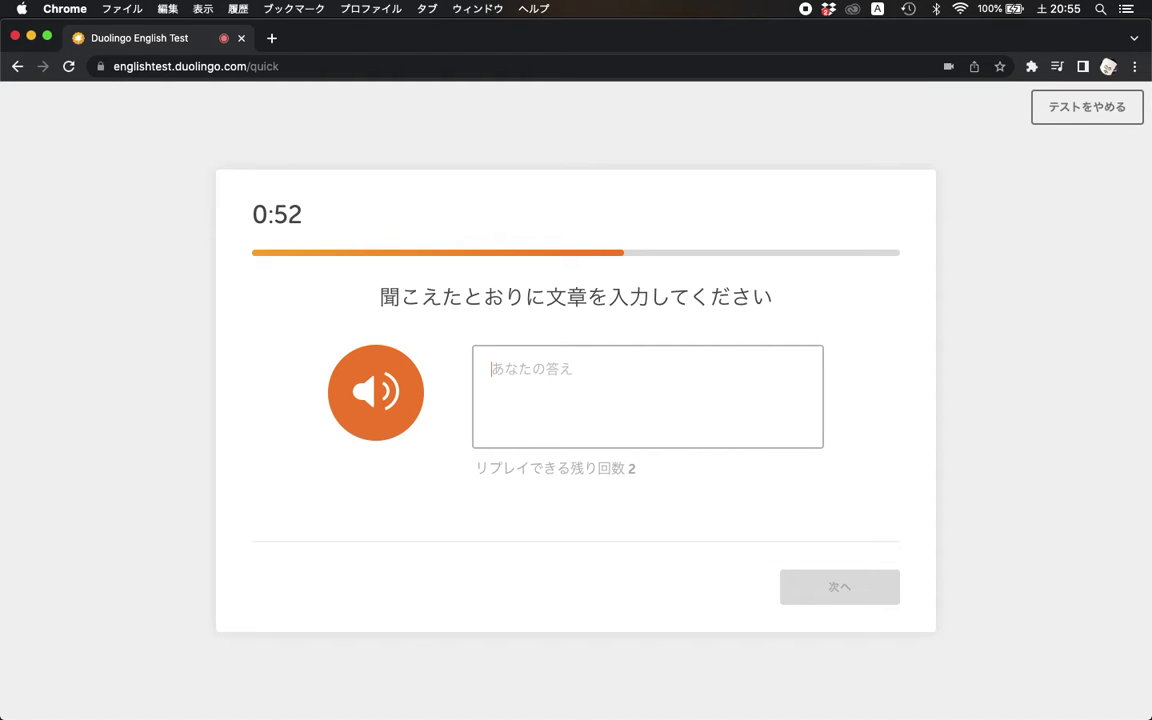
- Transcribe the dictation as "Even without seeing you, I would have recognize you by sound of your voice."
{"action": "type", "text": "Even"}
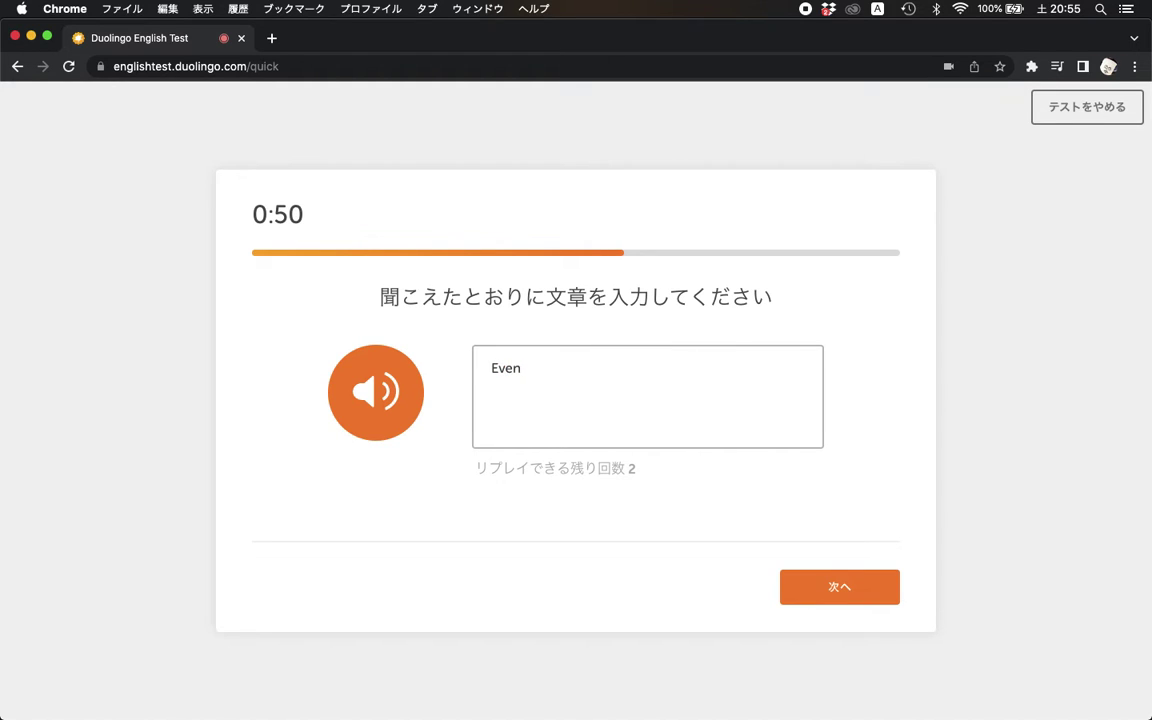
{"action": "type", "text": " without seein"}
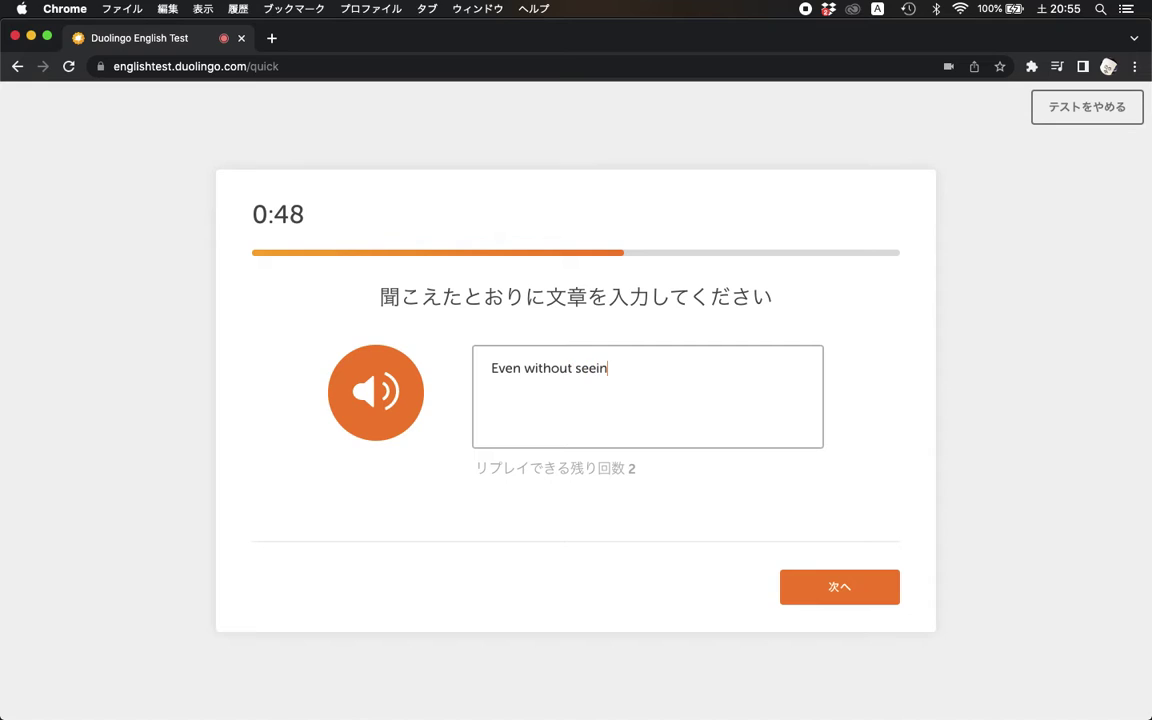
{"action": "type", "text": "g you,"}
{"action": "type", "text": "I would g"}
{"action": "key", "text": "BackSpace"}
{"action": "type", "text": "ahve"}
{"action": "key", "text": "BackSpace"}
{"action": "key", "text": "BackSpace"}
{"action": "key", "text": "BackSpace"}
{"action": "key", "text": "BackSpace"}
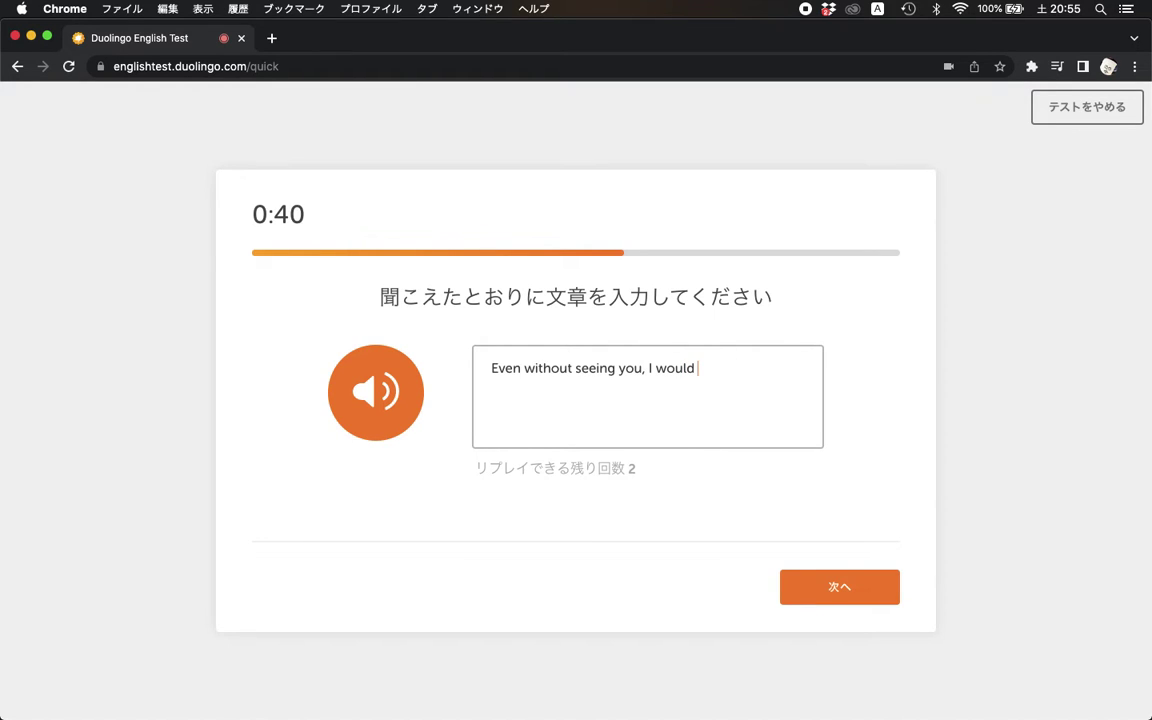
{"action": "type", "text": "have re"}
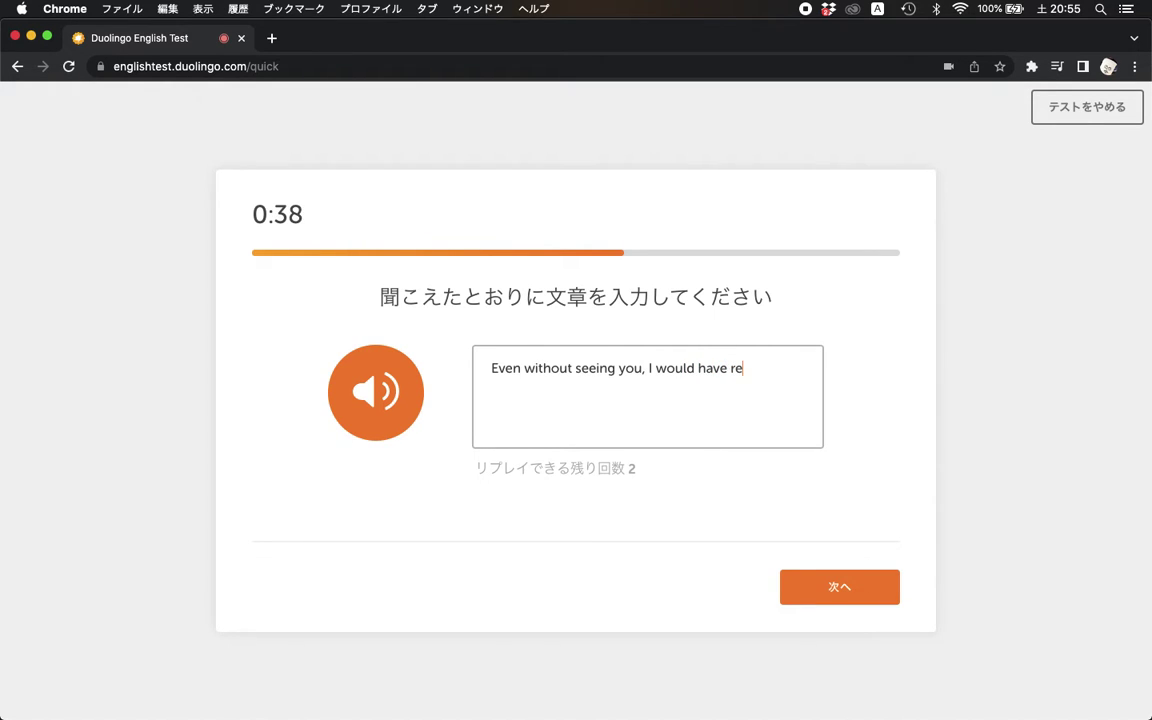
{"action": "type", "text": "cognize you"}
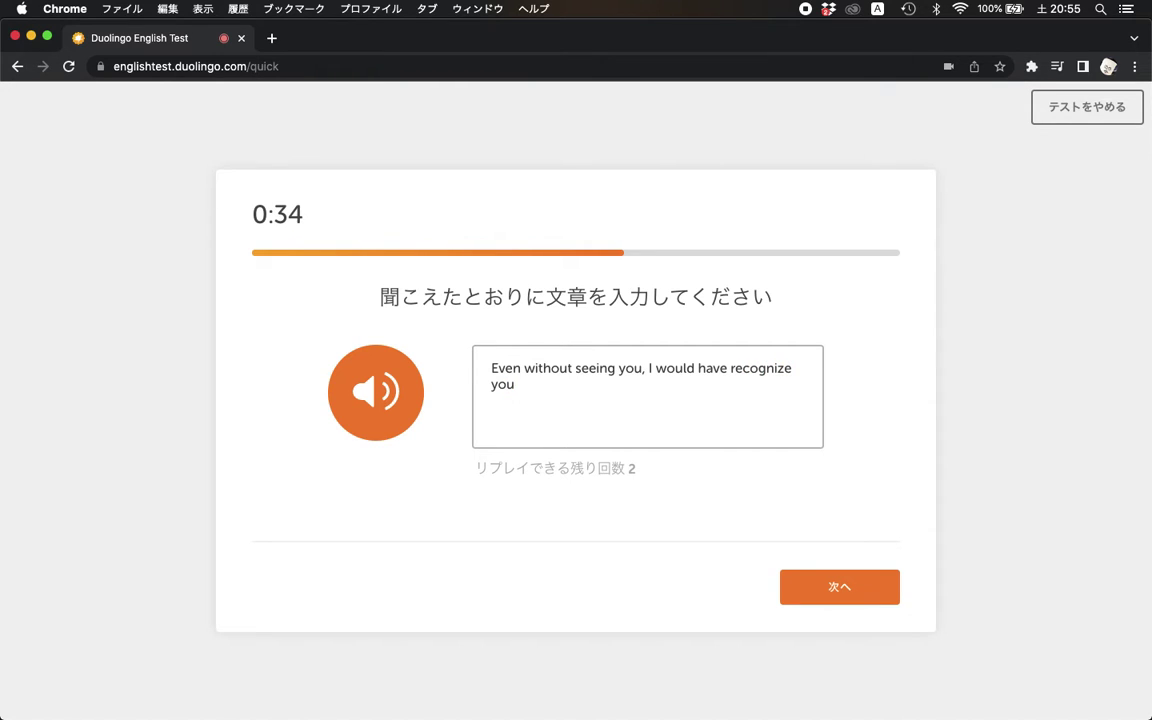
{"action": "type", "text": " by soun"}
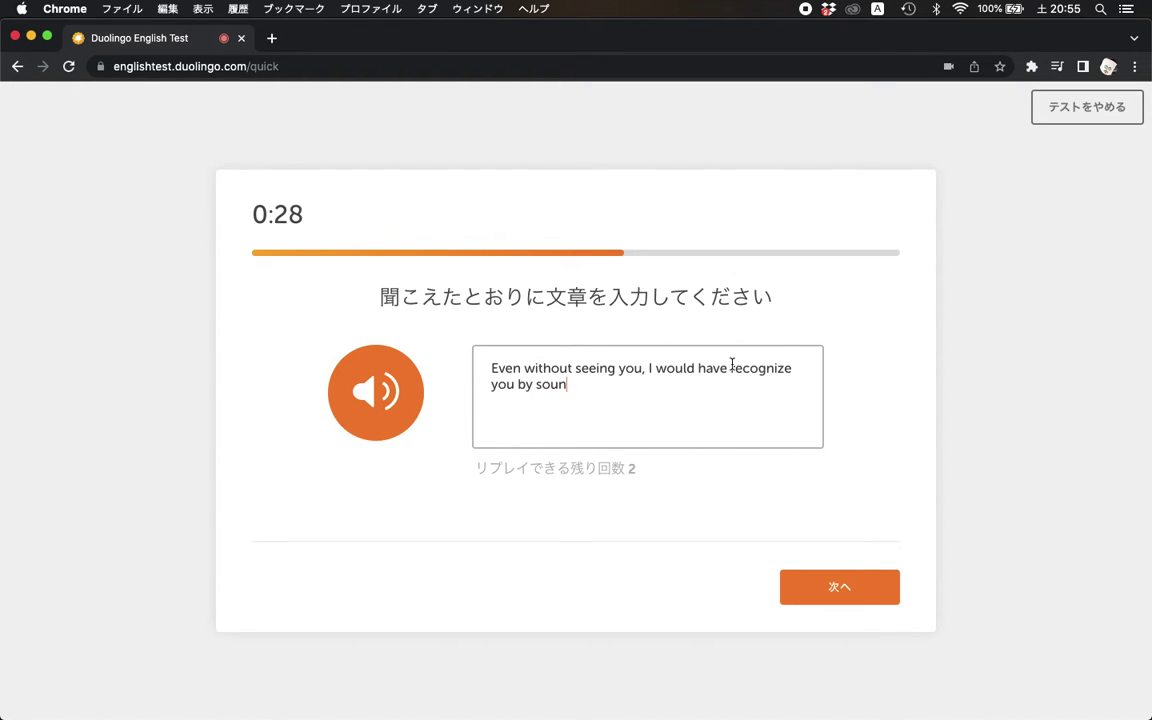
{"action": "type", "text": "d of your voice."}
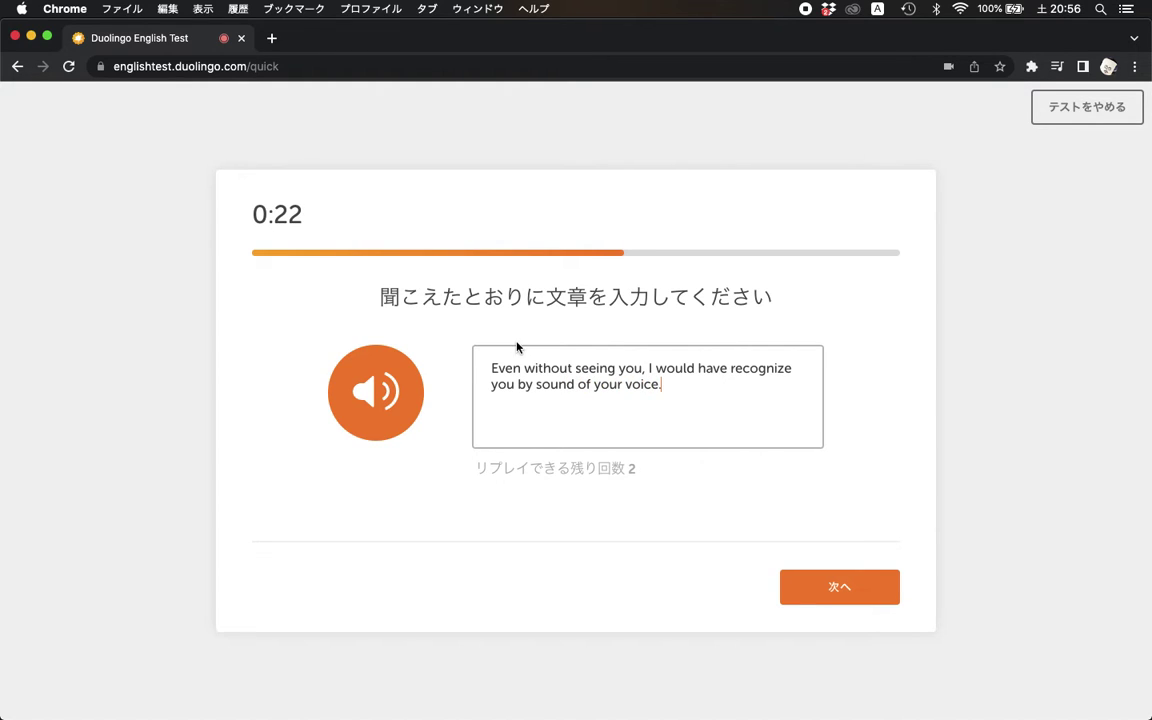
- Replay the dictation twice, correct the transcript to "recognized" and "by the sound", and submit the answer
{"action": "left_click", "coordinate": [376, 392]}
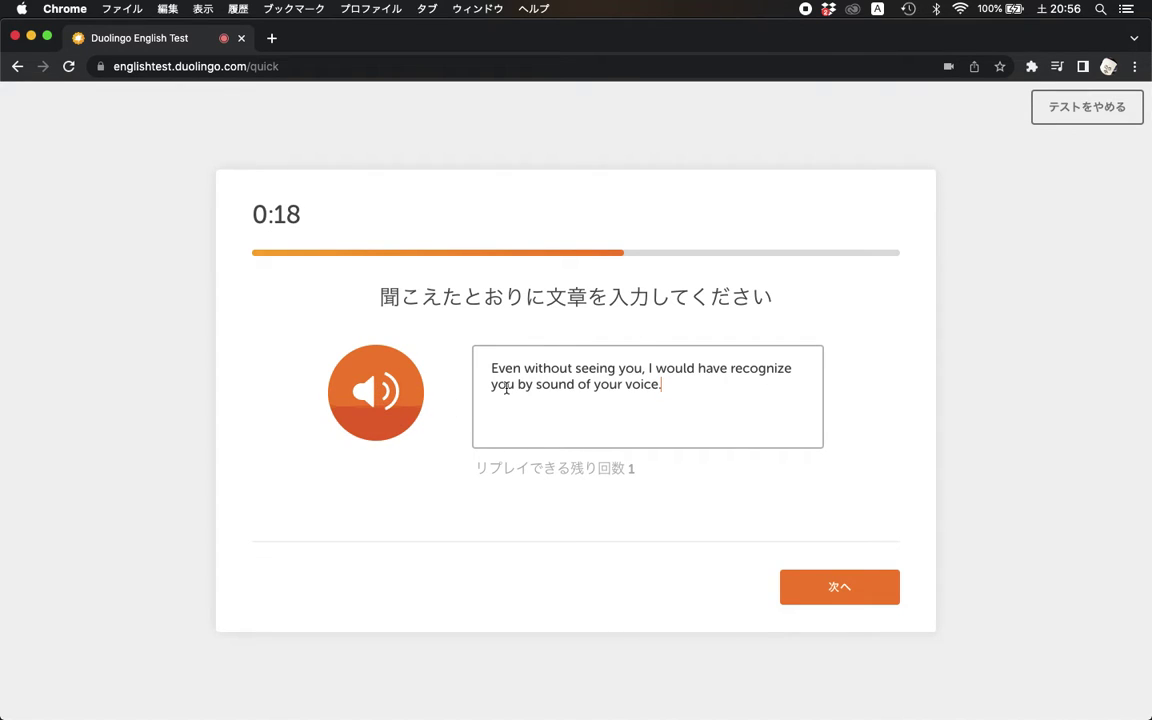
{"action": "left_click", "coordinate": [797, 369]}
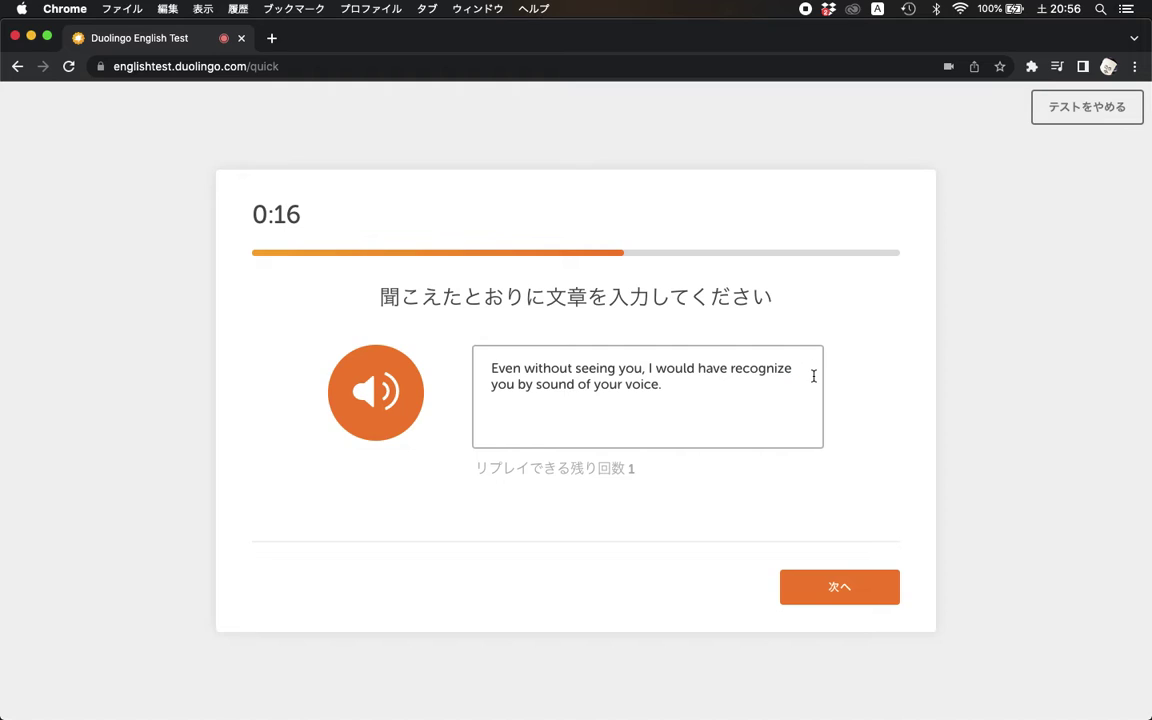
{"action": "type", "text": "d"}
{"action": "left_click", "coordinate": [402, 398]}
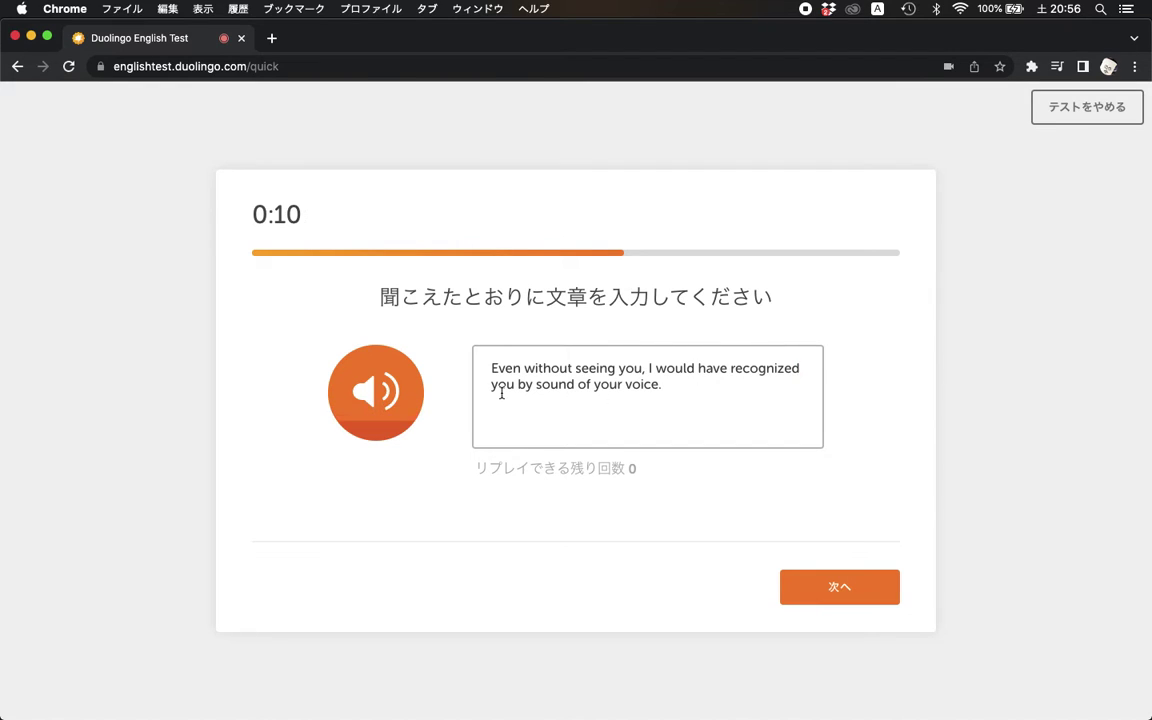
{"action": "left_click", "coordinate": [538, 387]}
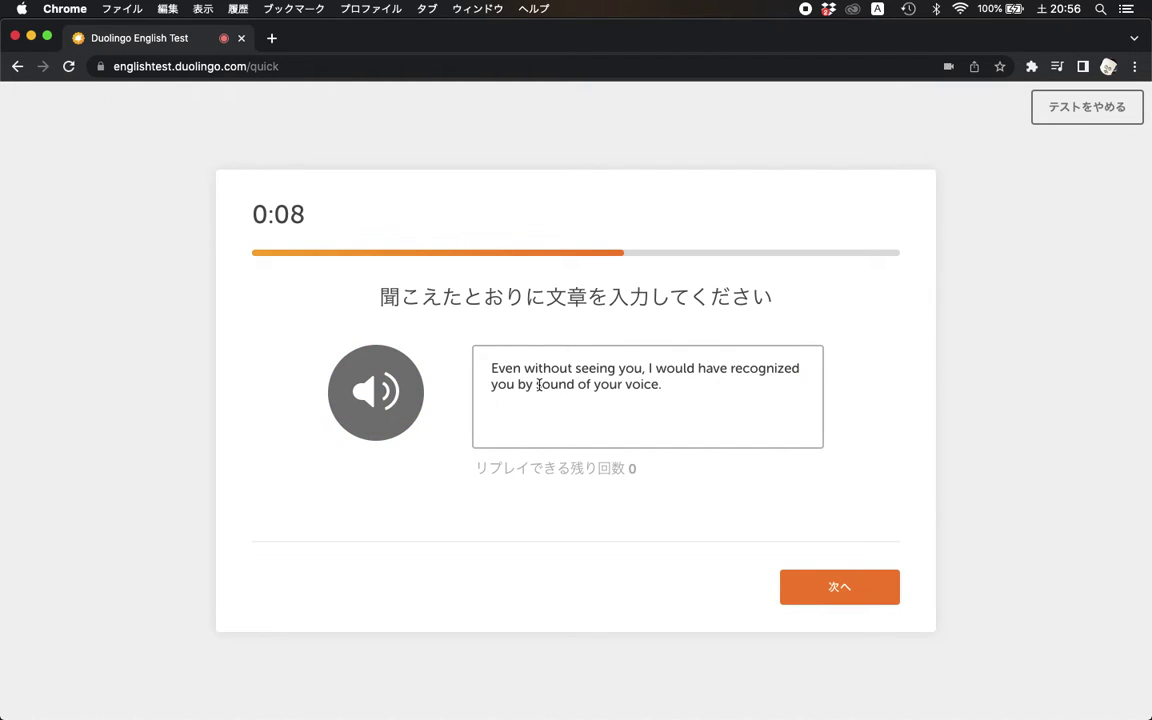
{"action": "type", "text": "the"}
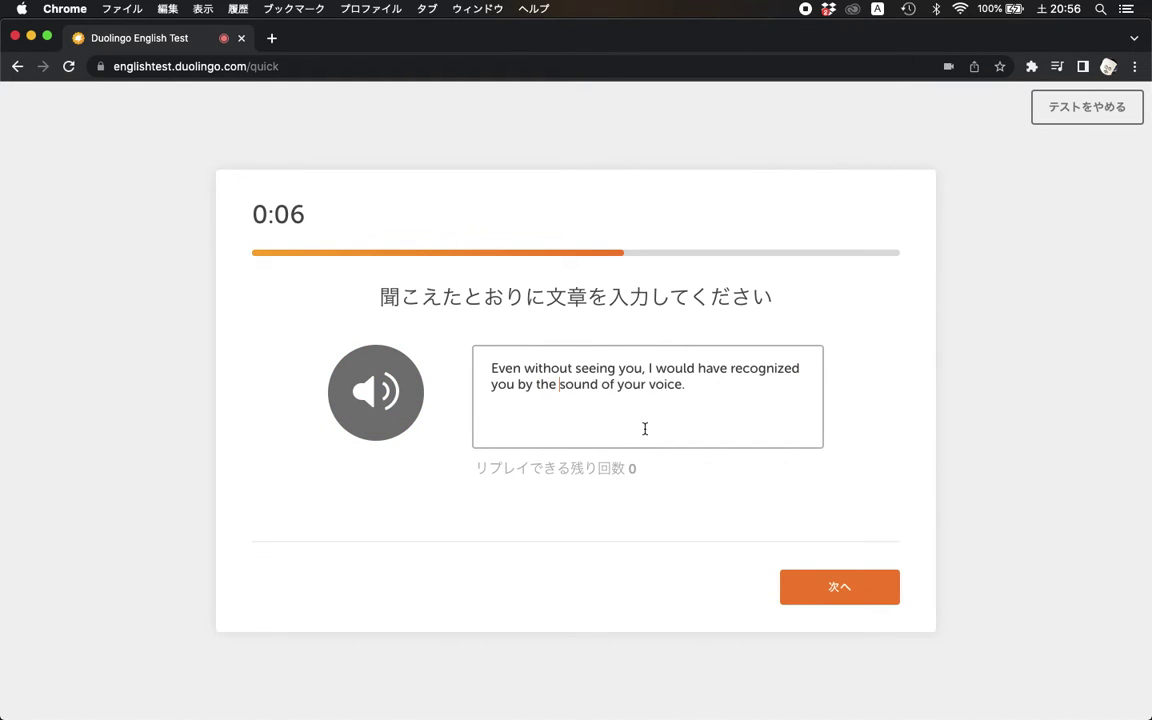
{"action": "left_click", "coordinate": [871, 595]}
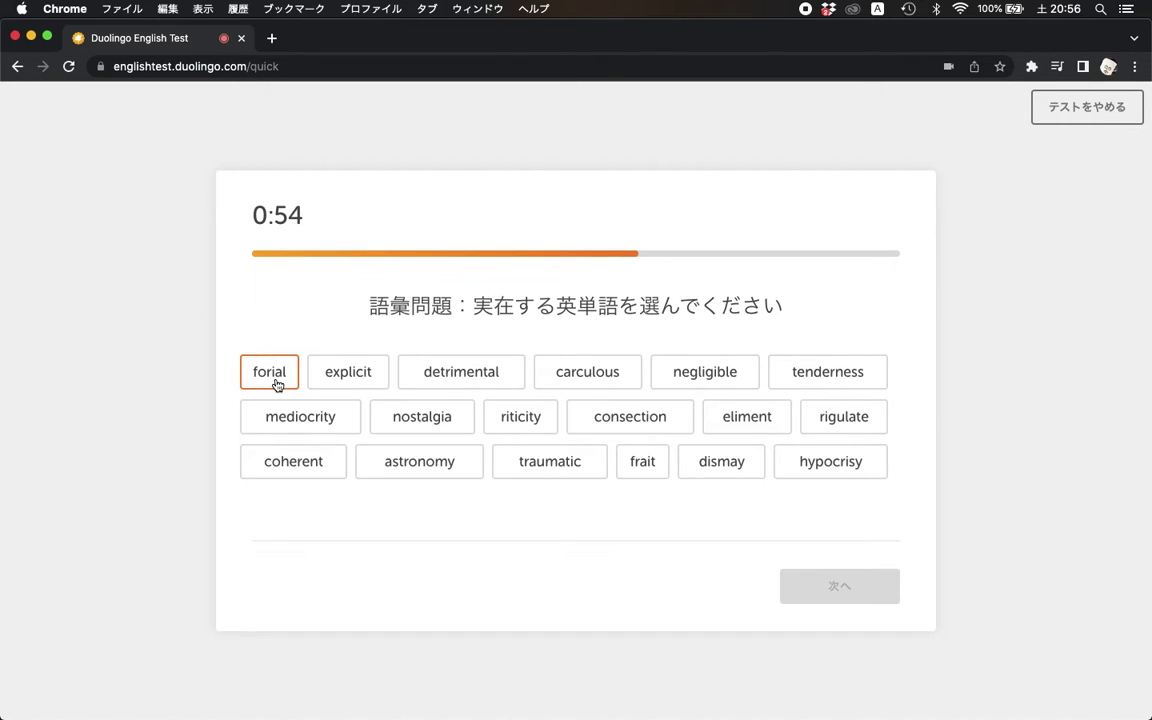
- Mark explicit, detrimental, tenderness, nostalgia, coherent, astronomy, traumatic and dismay as real English words
{"action": "left_click", "coordinate": [359, 385]}
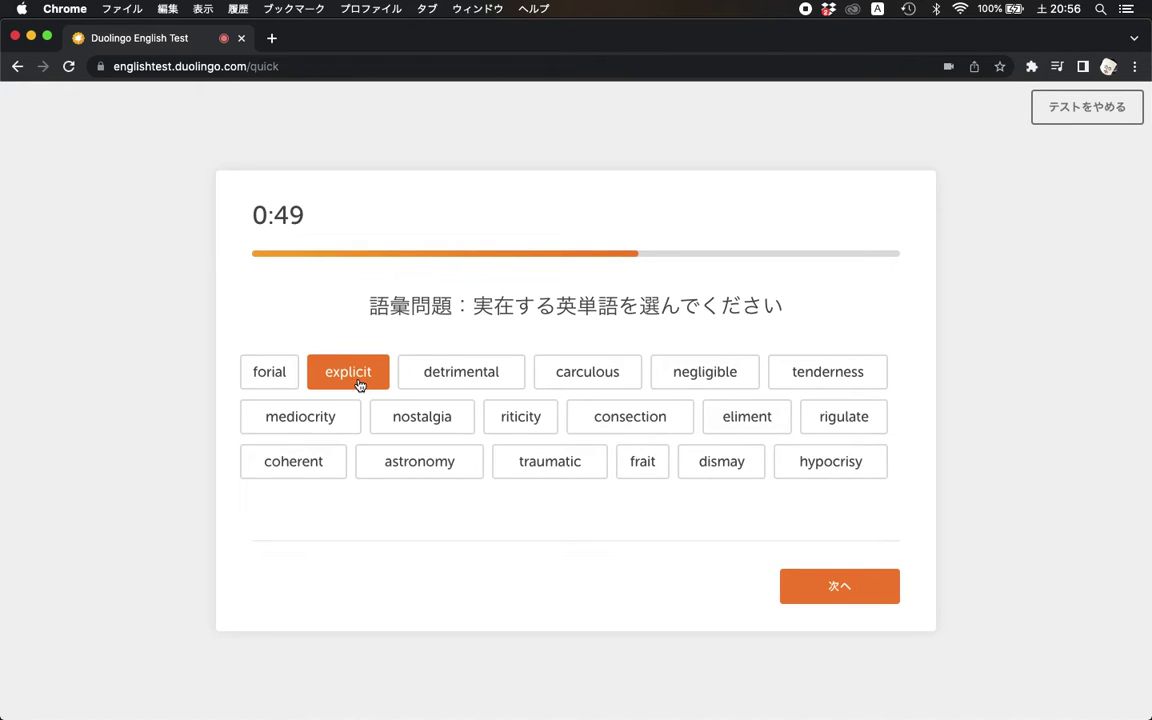
{"action": "left_click", "coordinate": [483, 382]}
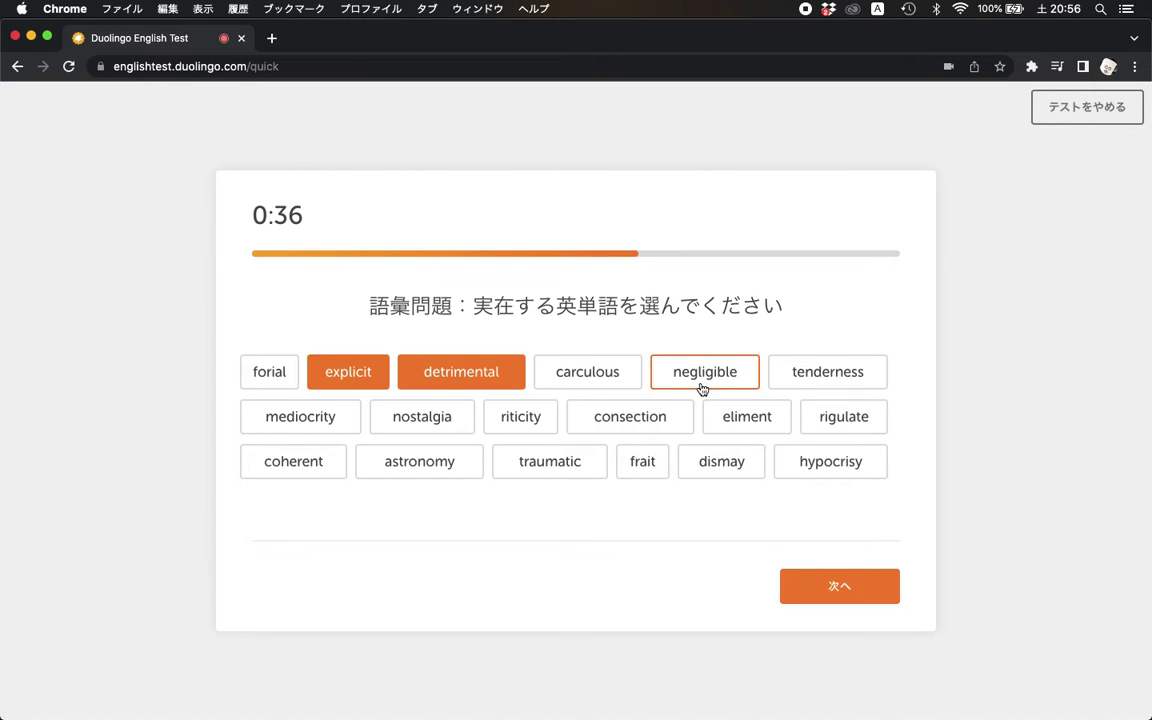
{"action": "left_click", "coordinate": [790, 387]}
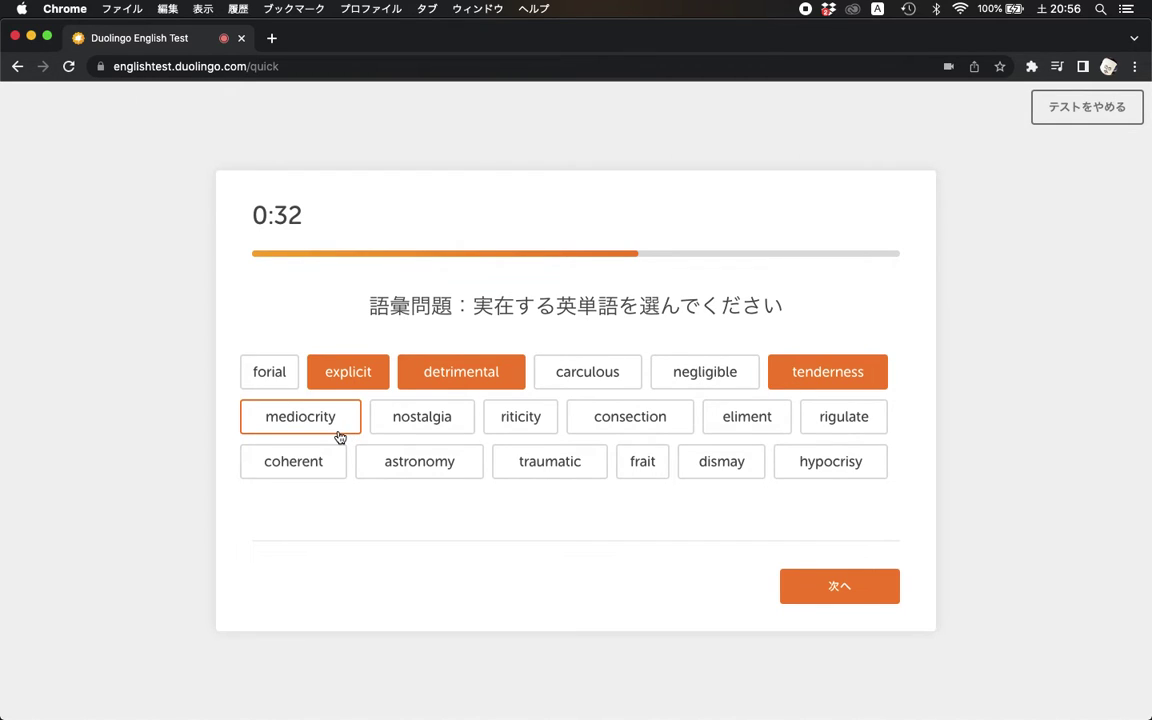
{"action": "left_click", "coordinate": [442, 430]}
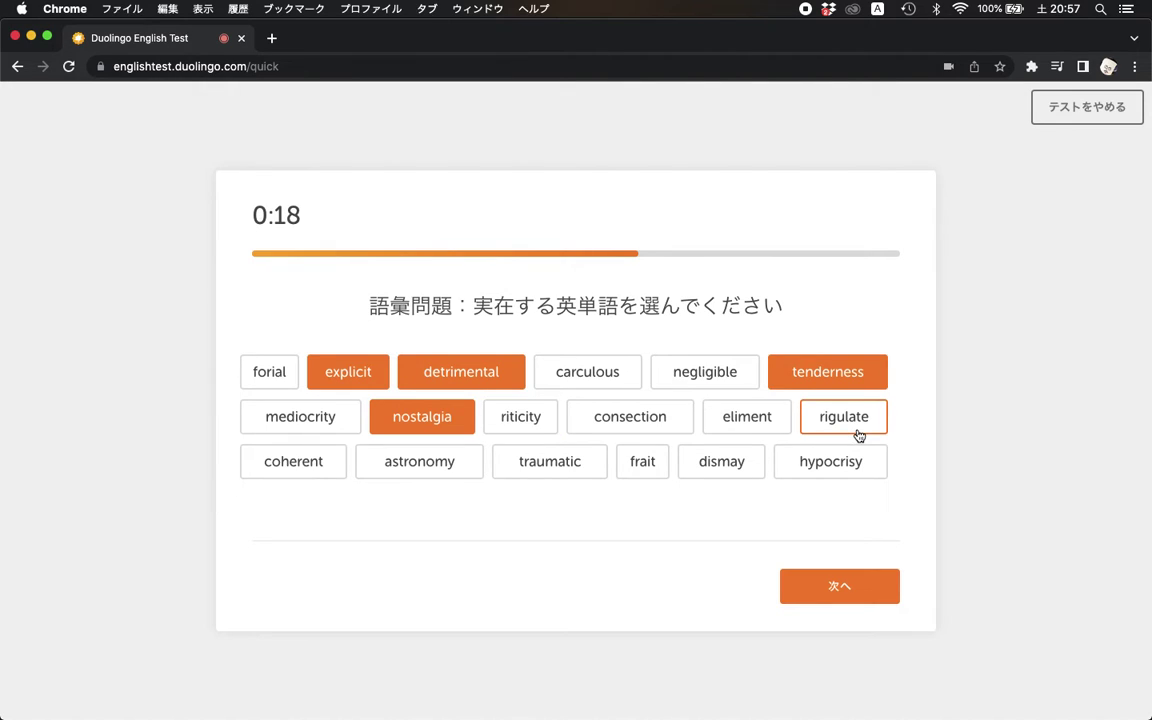
{"action": "left_click", "coordinate": [326, 472]}
{"action": "left_click", "coordinate": [418, 476]}
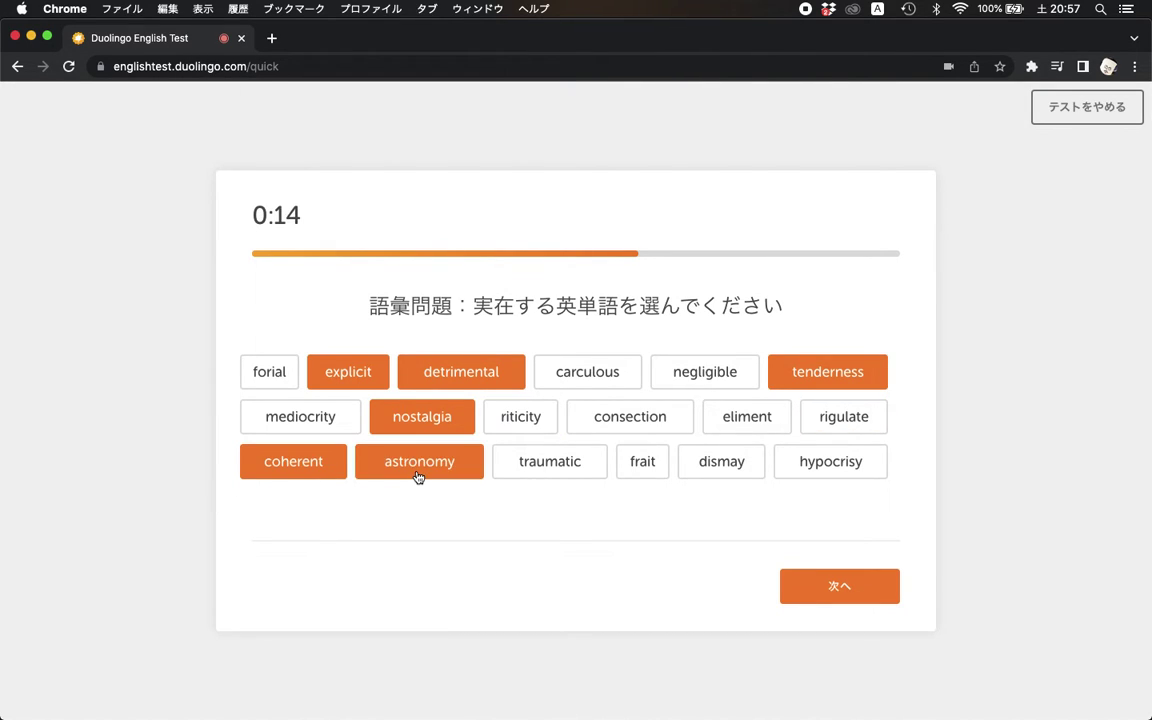
{"action": "left_click", "coordinate": [584, 477]}
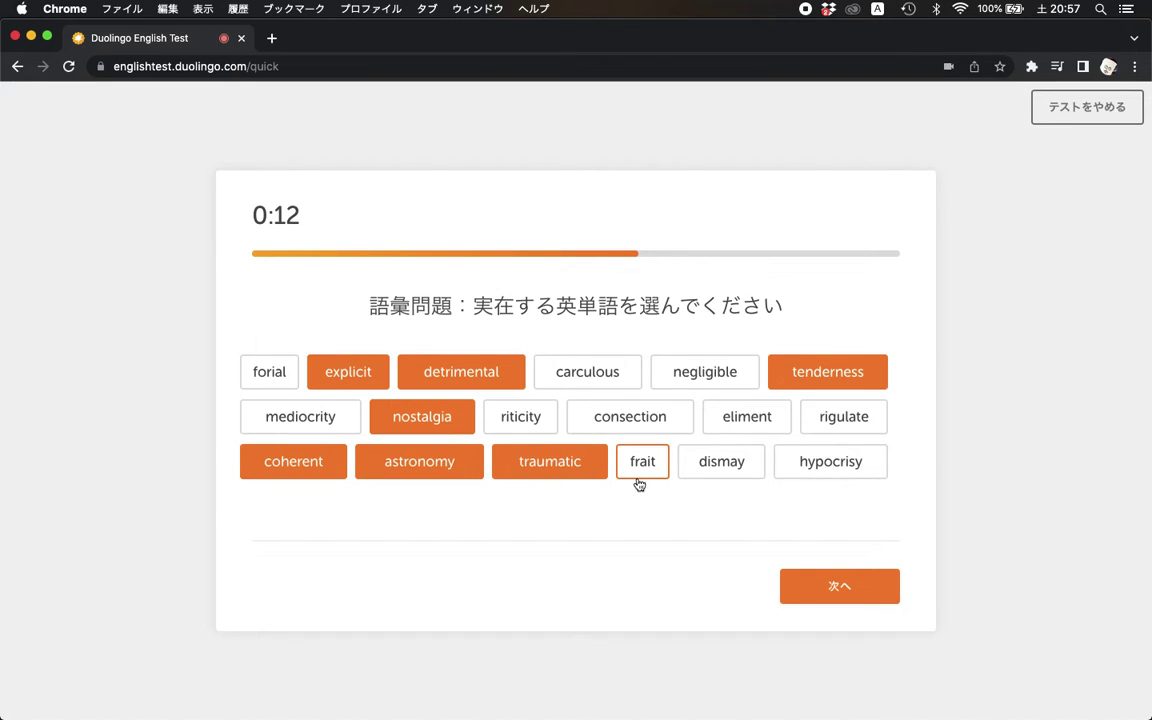
{"action": "left_click", "coordinate": [707, 470]}
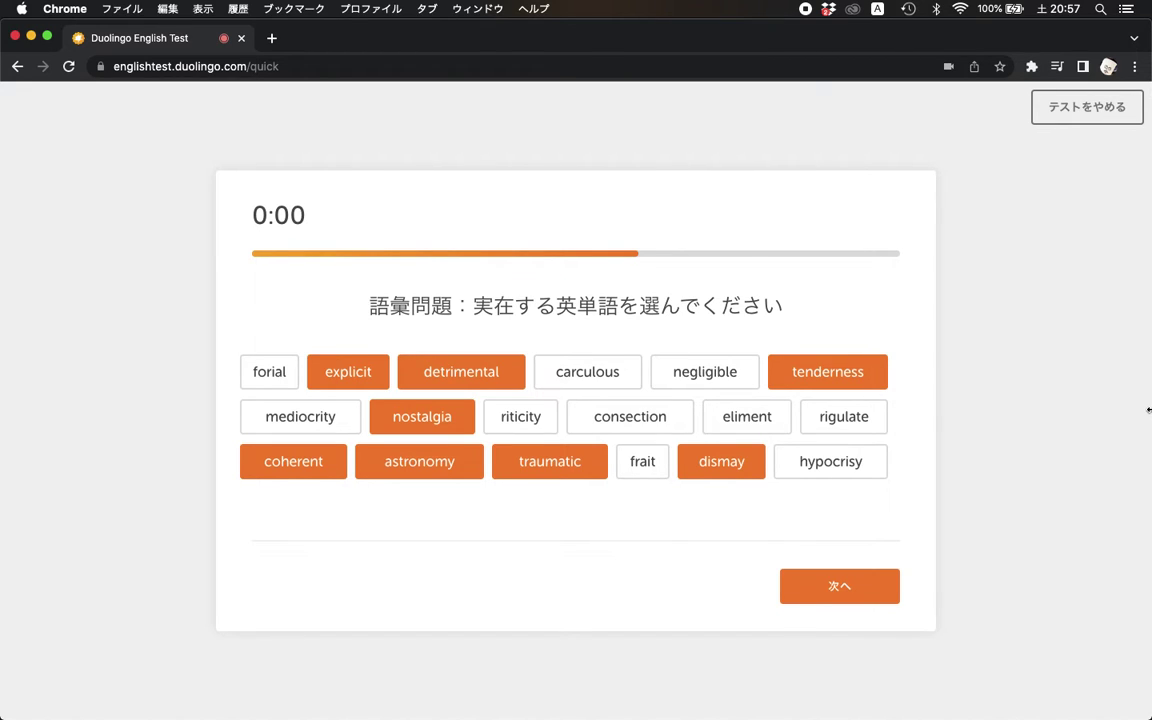
{"action": "key", "text": "super+shift+3"}
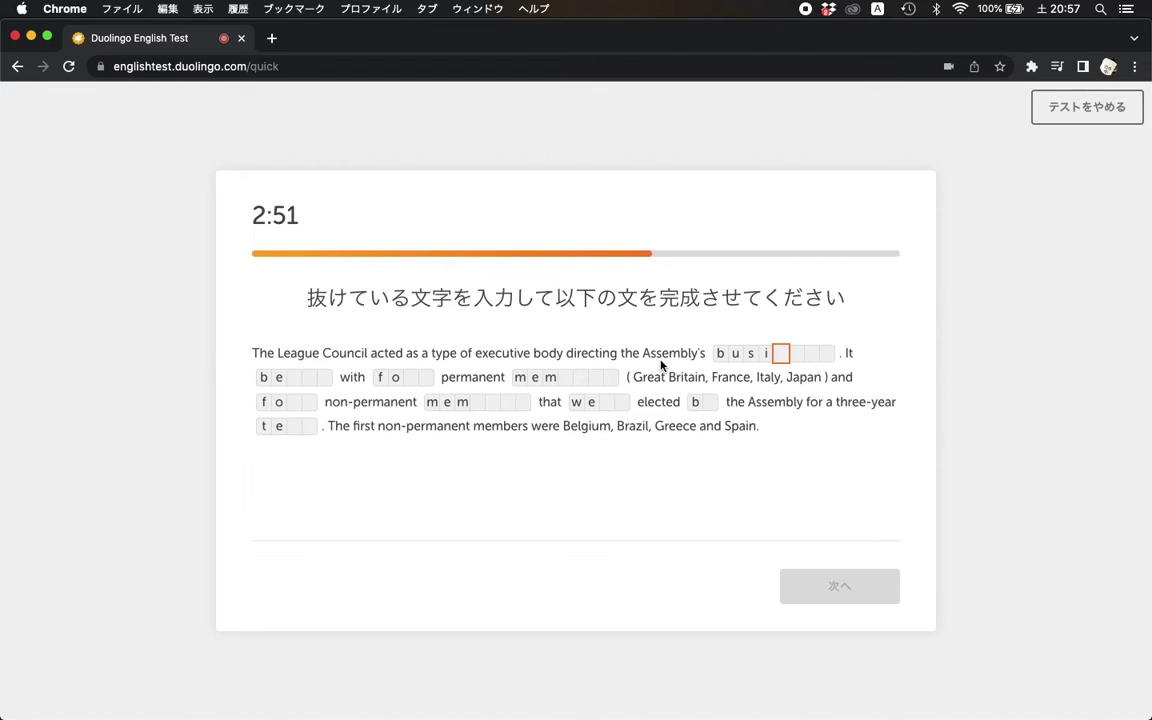
- Complete the gaps in the League Council passage as "business", "began" and, after "permanent", "members"
{"action": "type", "text": "ness. It be"}
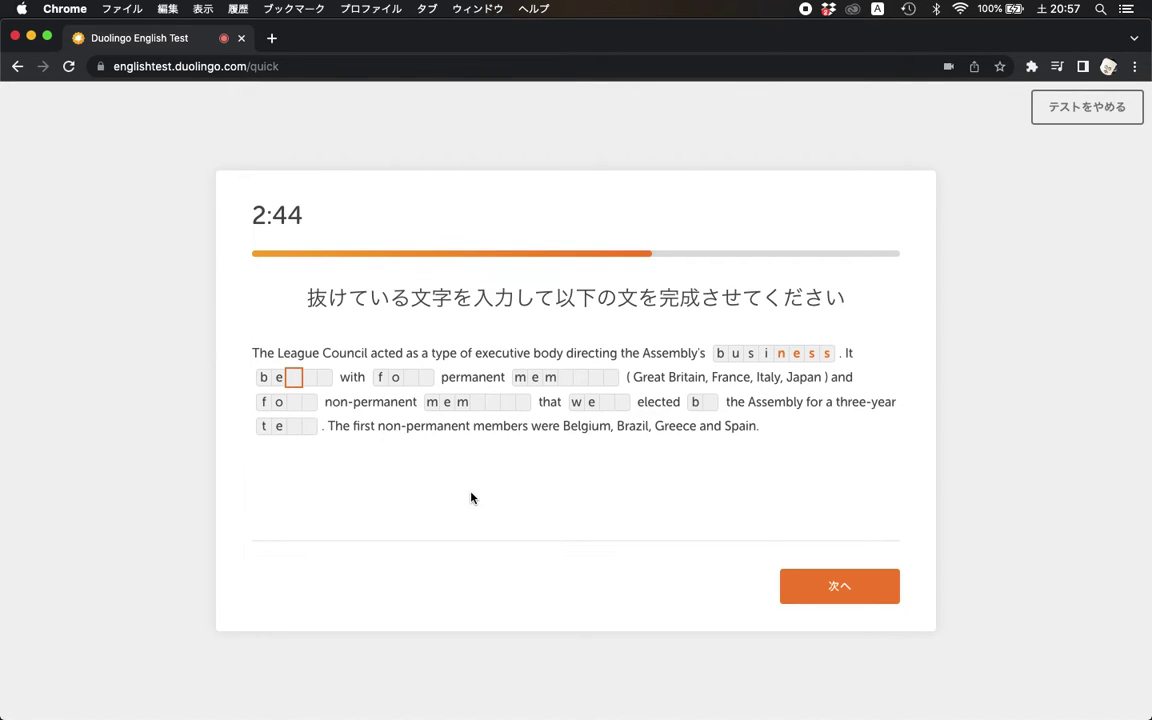
{"action": "type", "text": "gan"}
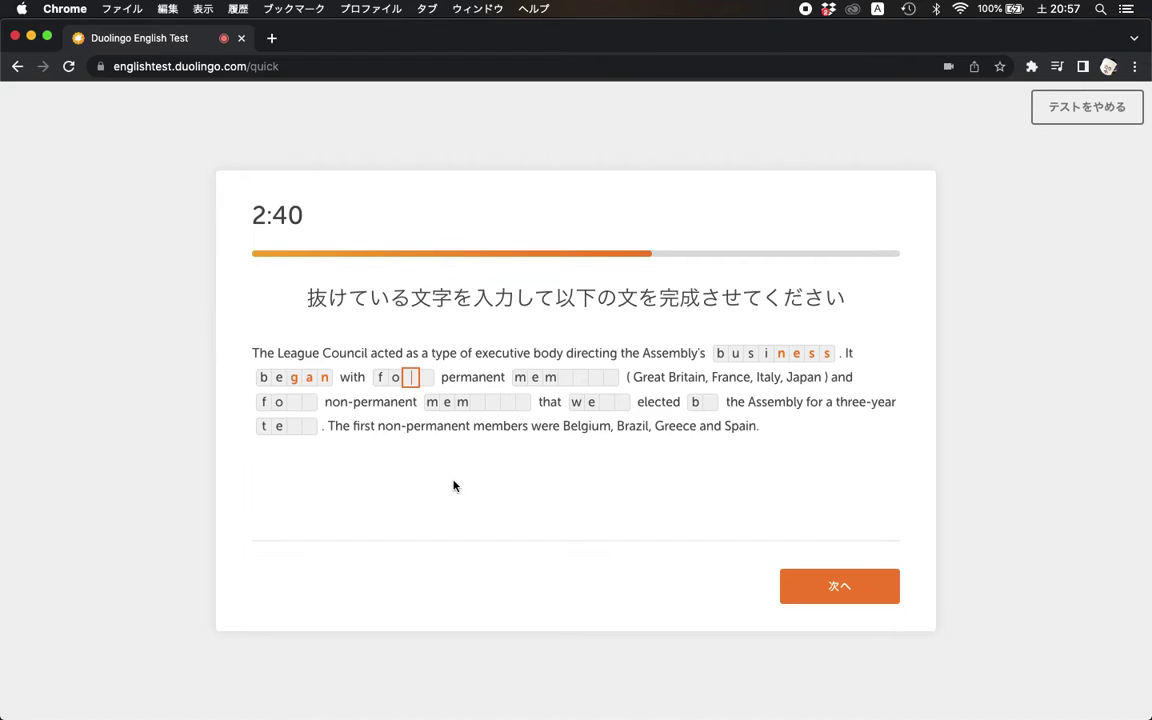
{"action": "left_click", "coordinate": [563, 379]}
{"action": "type", "text": "bers"}
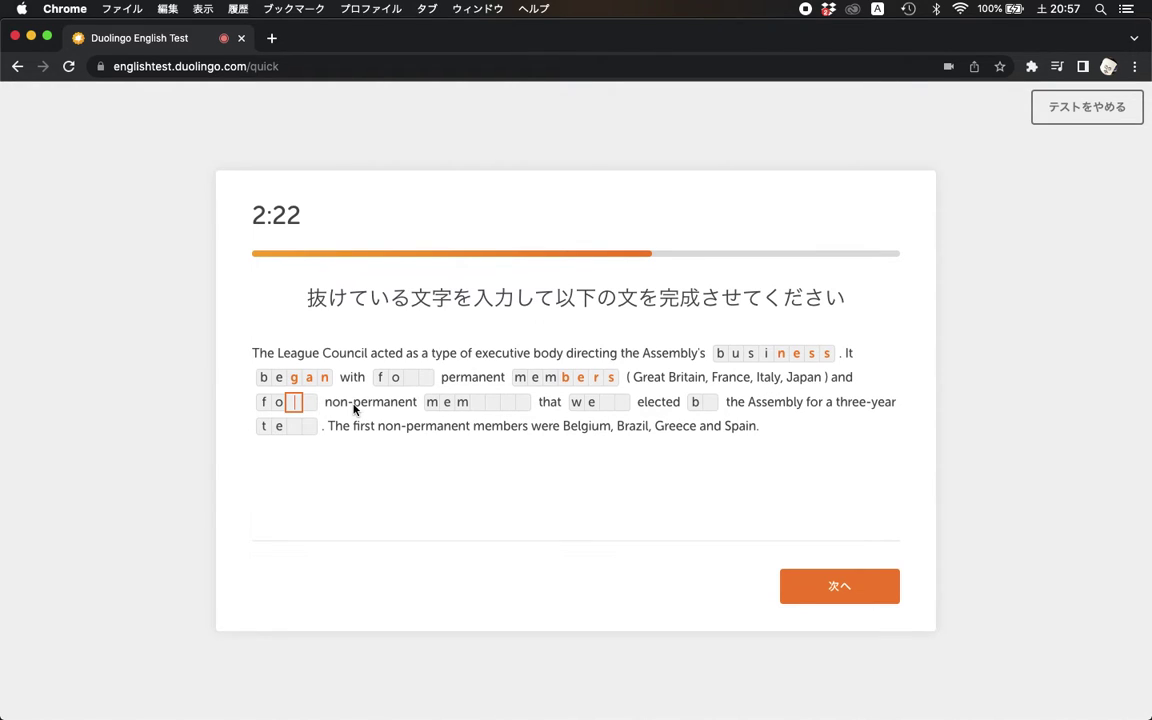
- Complete the gap after "non-permanent" as "members" and the remaining gaps through the three-year phrase as "were", "by" and "term"
{"action": "left_click", "coordinate": [477, 412]}
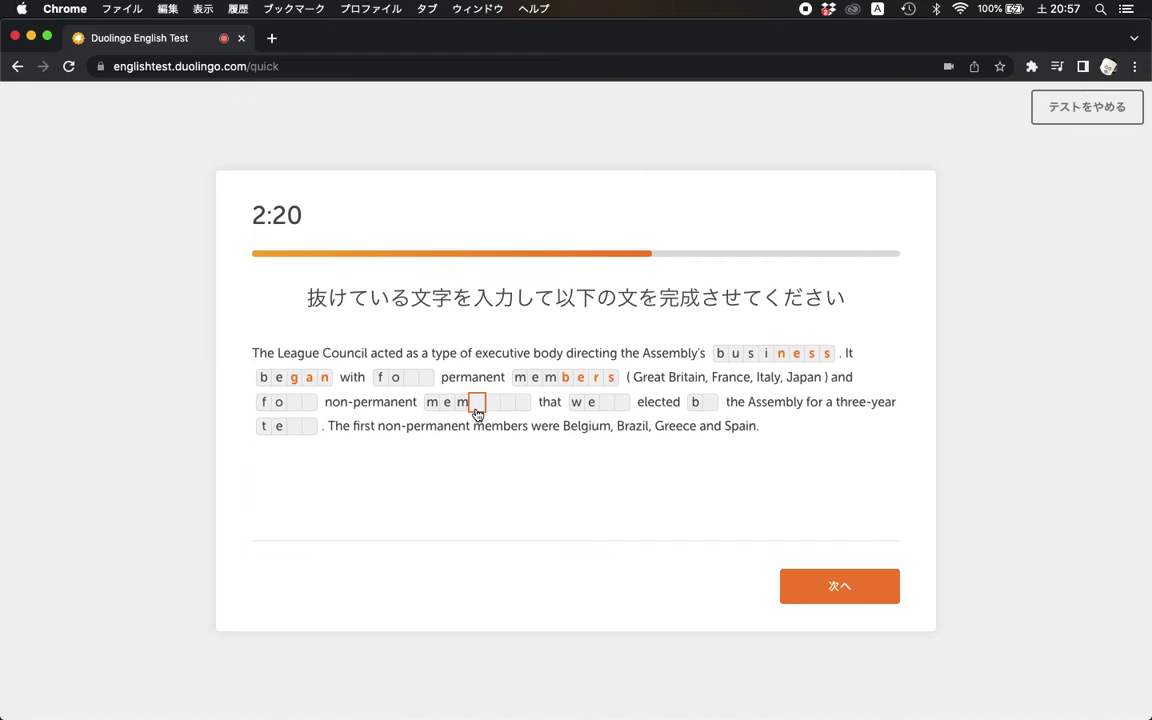
{"action": "type", "text": "e"}
{"action": "key", "text": "BackSpace"}
{"action": "type", "text": "bers"}
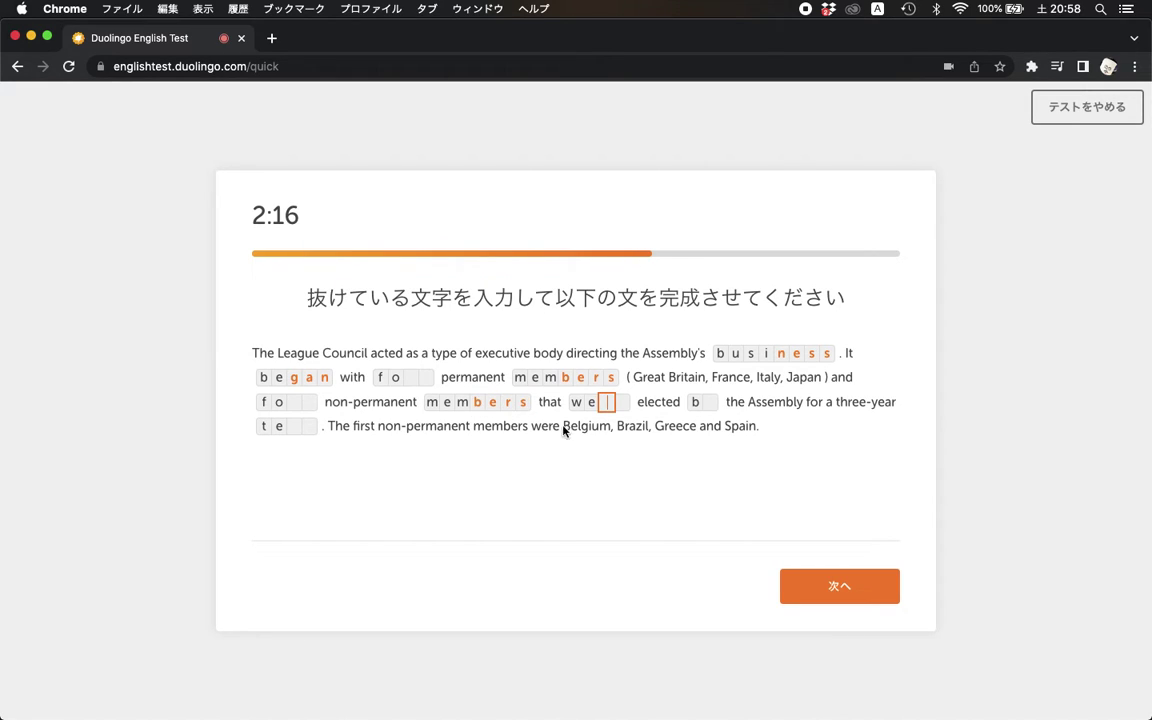
{"action": "type", "text": "re"}
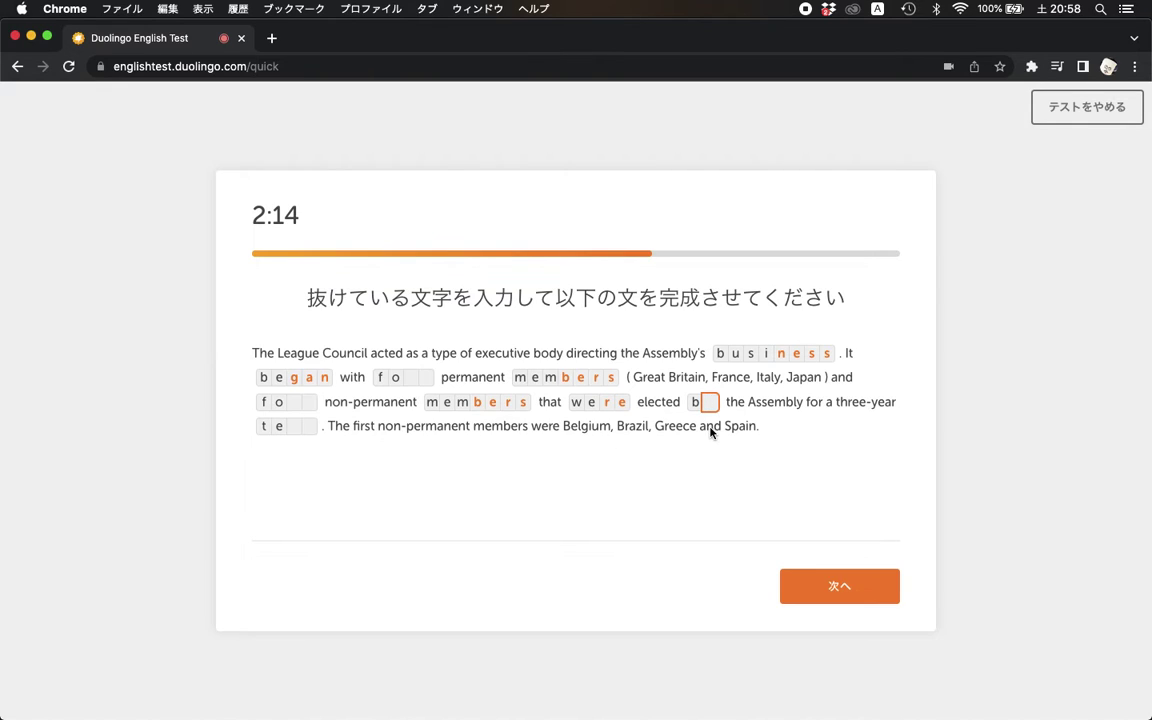
{"action": "type", "text": "y"}
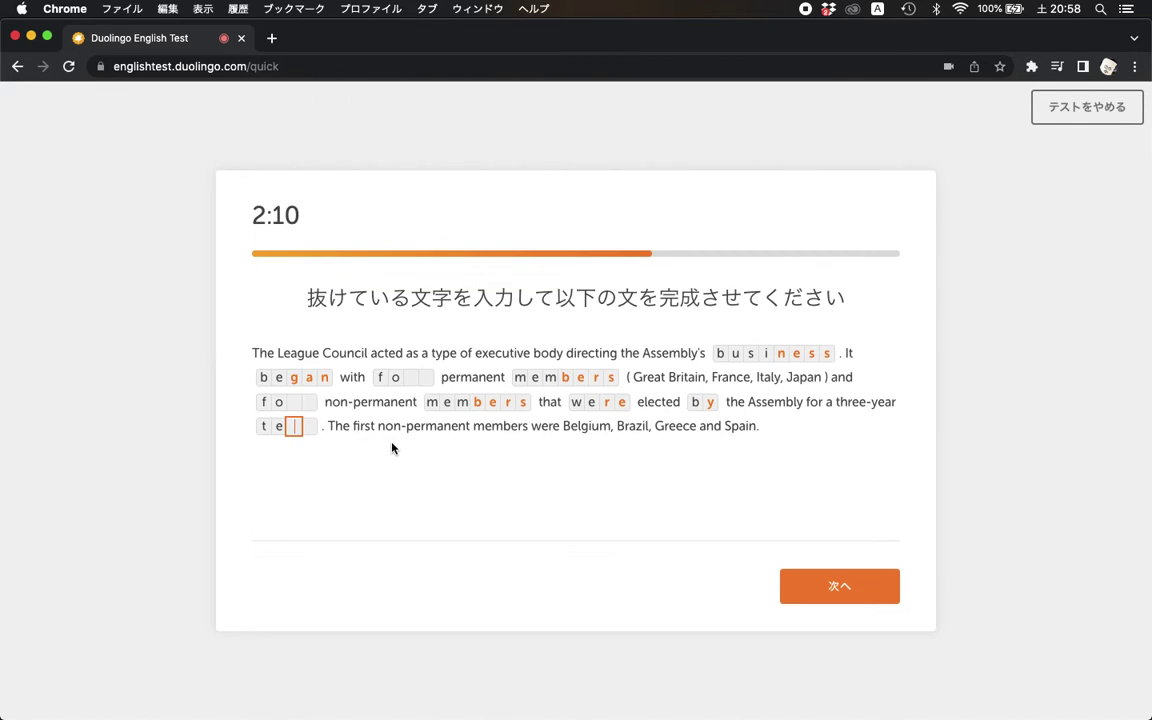
{"action": "type", "text": "rm"}
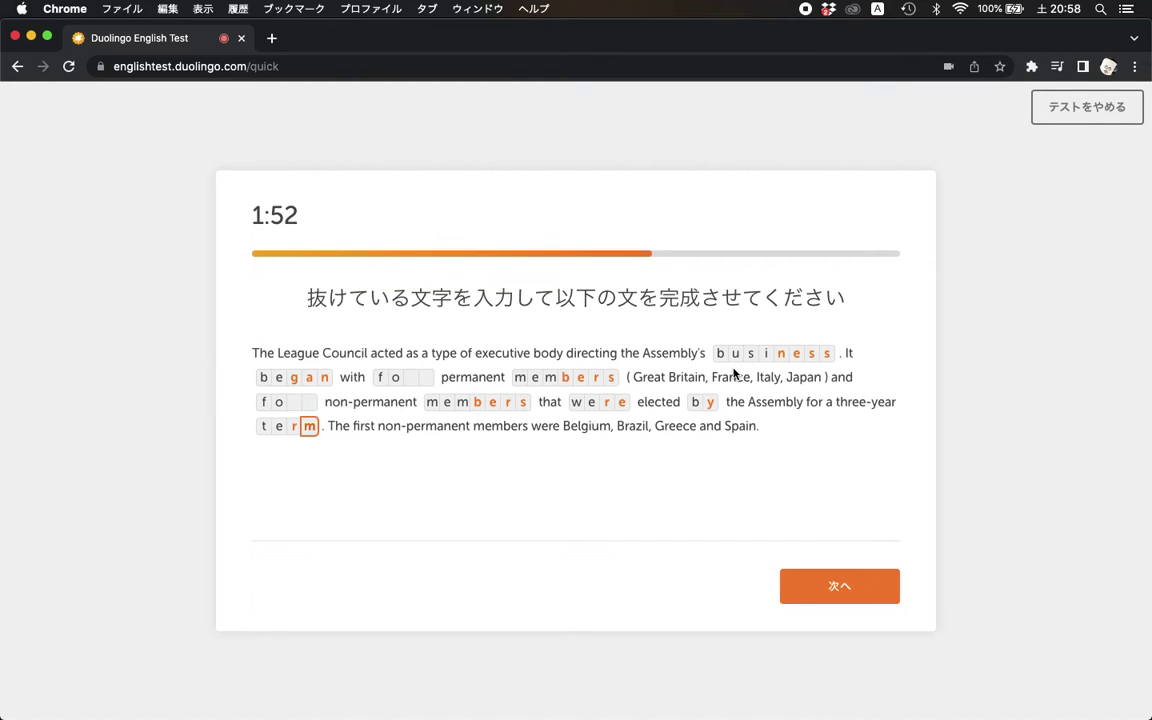
- Complete both skipped number gaps in the passage as "four" and submit the answer
{"action": "left_click", "coordinate": [414, 384]}
{"action": "type", "text": "ur"}
{"action": "left_click", "coordinate": [293, 403]}
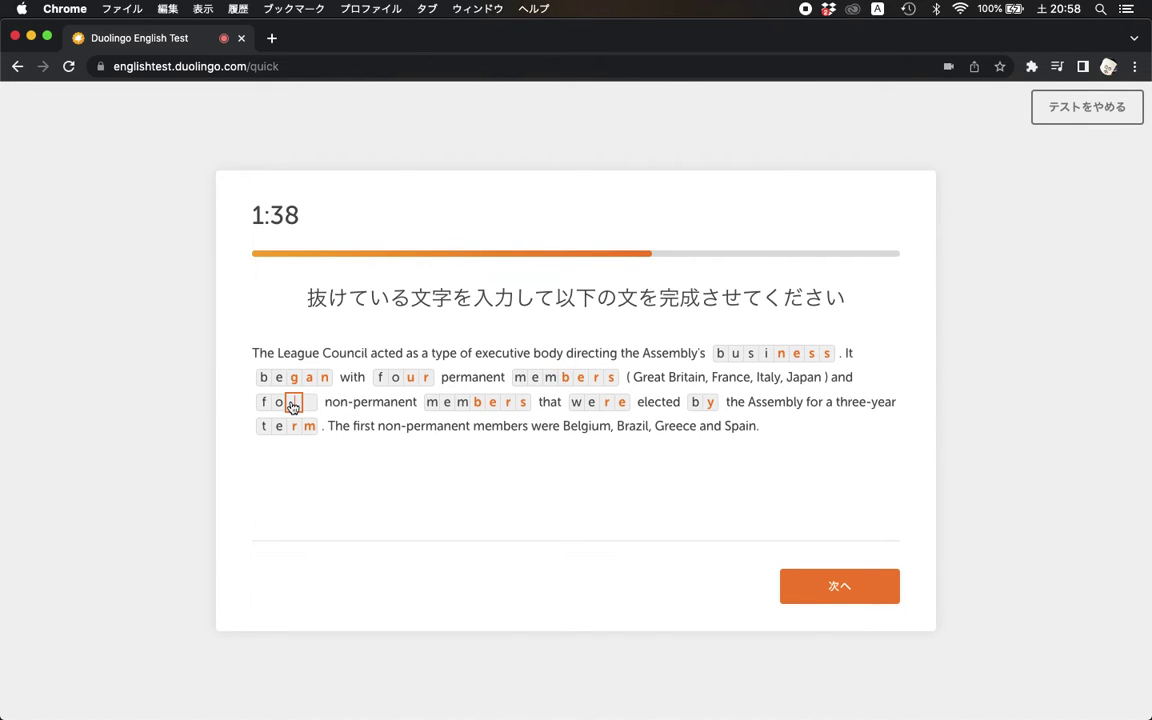
{"action": "type", "text": "ur"}
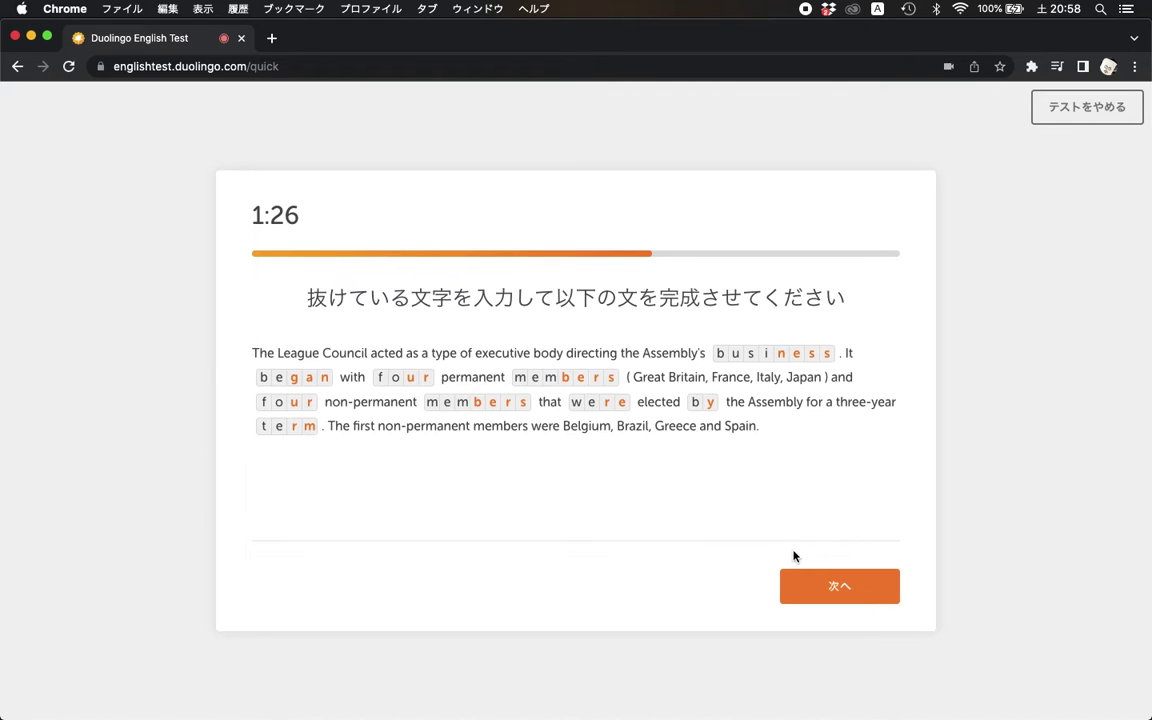
{"action": "left_click", "coordinate": [794, 592]}
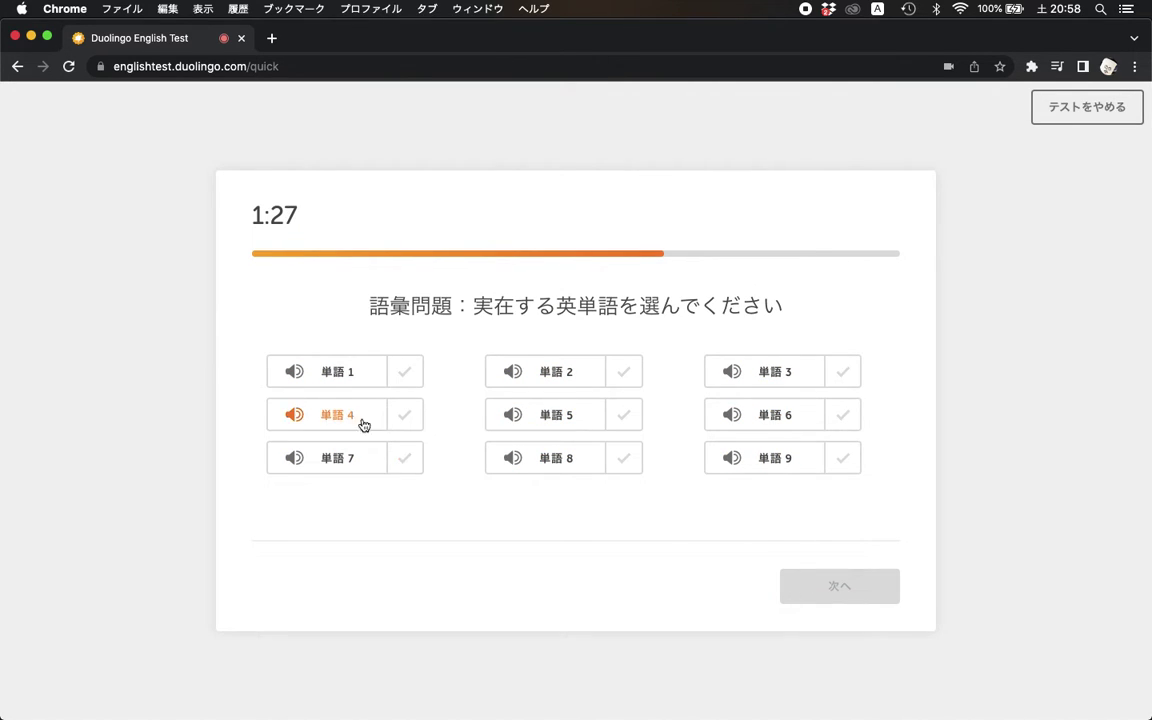
- Mark spoken words 1, 2, 3, 5, 6, 7 and 8 as real English words, listening to unclear ones, and submit the answer
{"action": "left_click", "coordinate": [408, 372]}
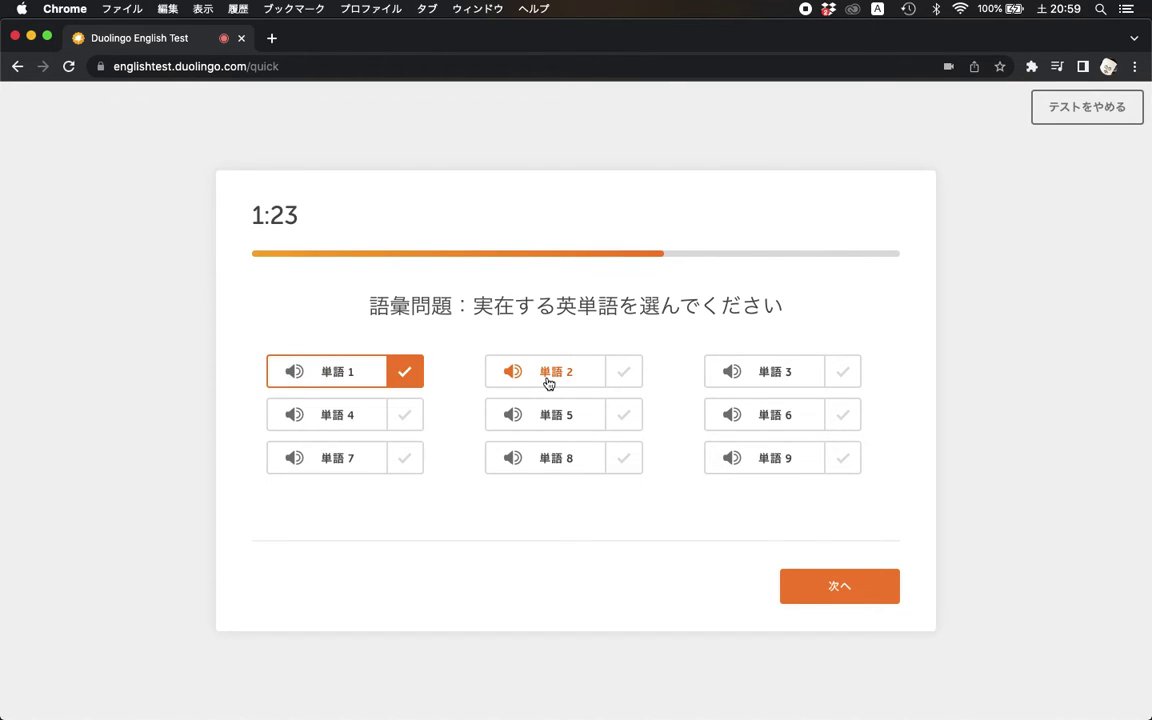
{"action": "left_click", "coordinate": [621, 370]}
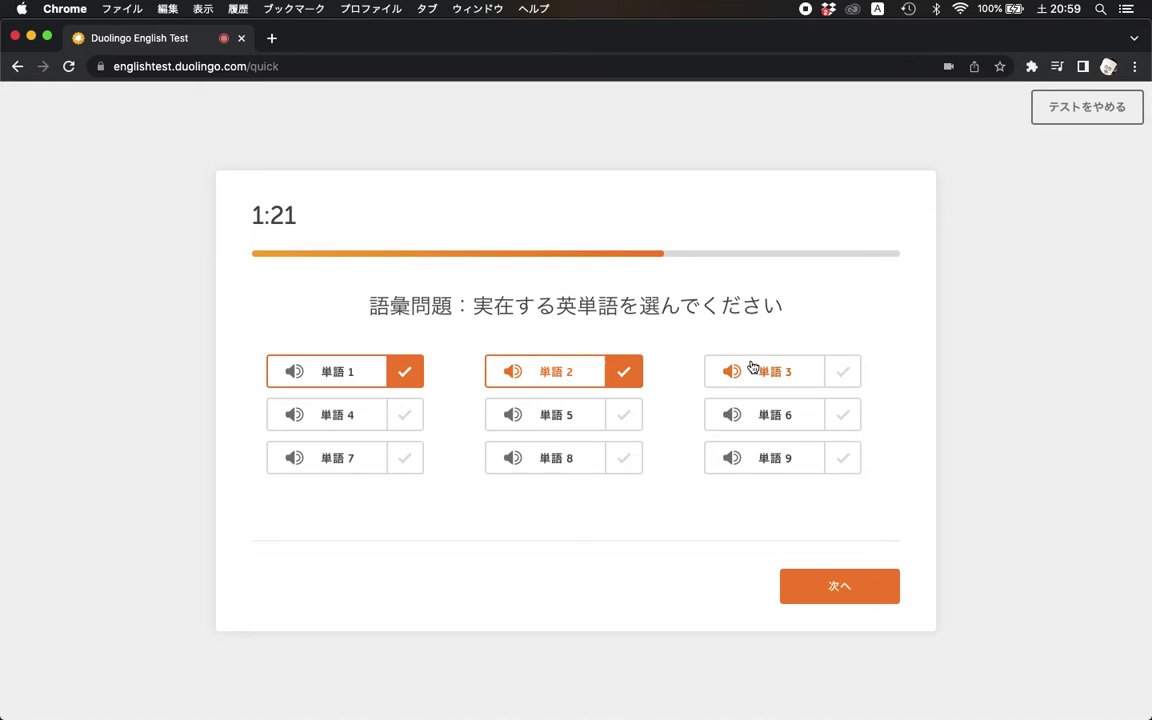
{"action": "left_click", "coordinate": [846, 372]}
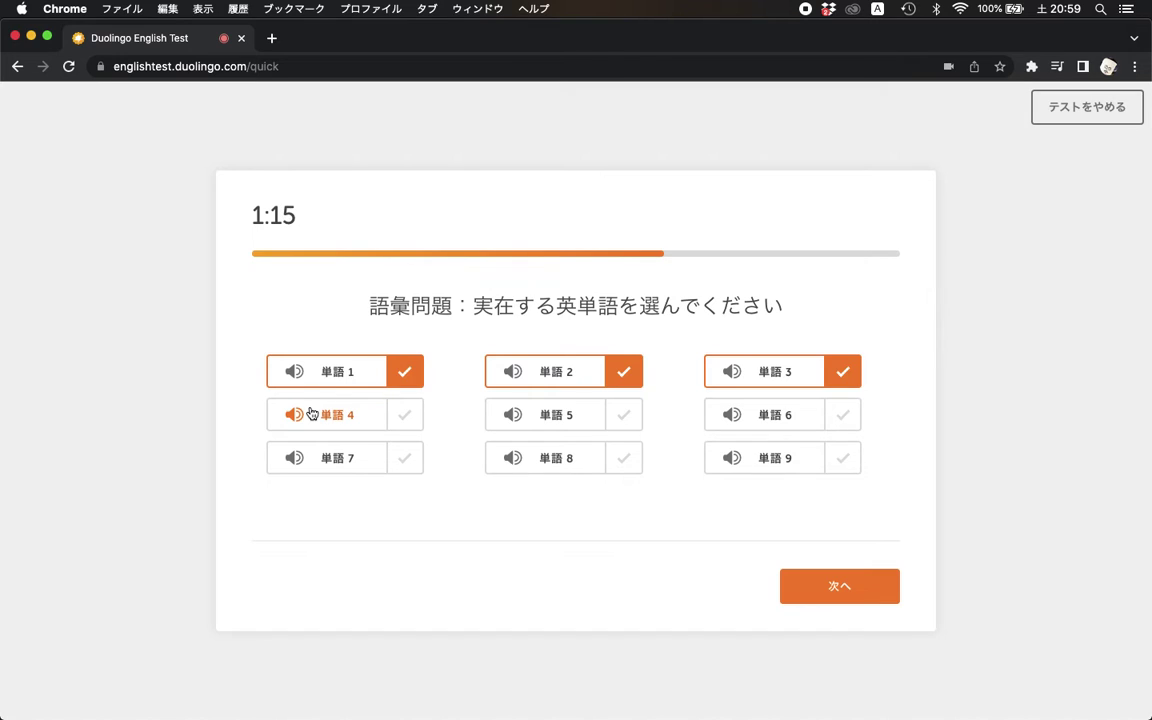
{"action": "left_click", "coordinate": [538, 430]}
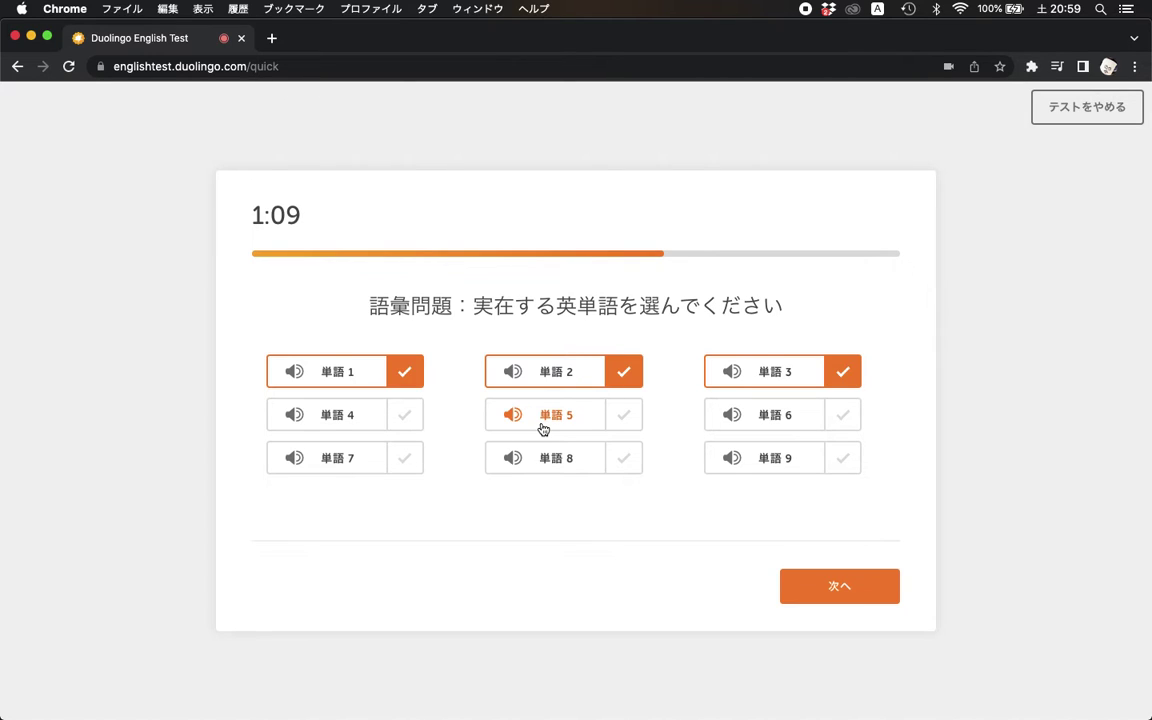
{"action": "left_click", "coordinate": [624, 413]}
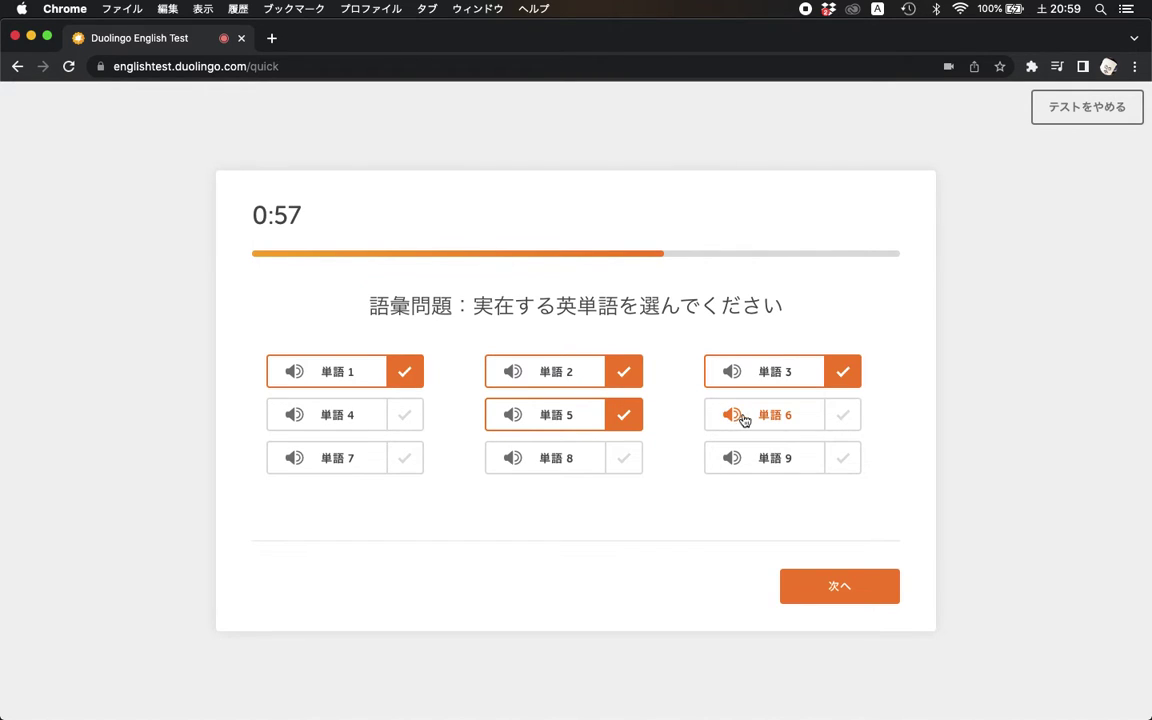
{"action": "left_click", "coordinate": [840, 420]}
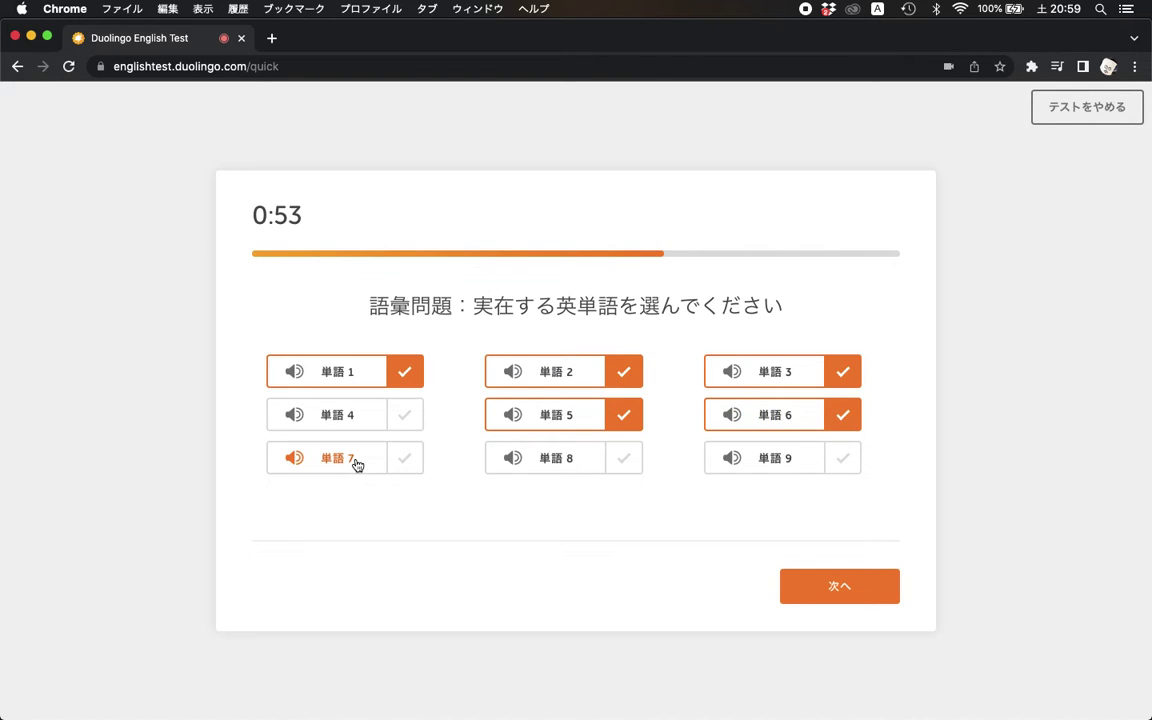
{"action": "left_click", "coordinate": [404, 458]}
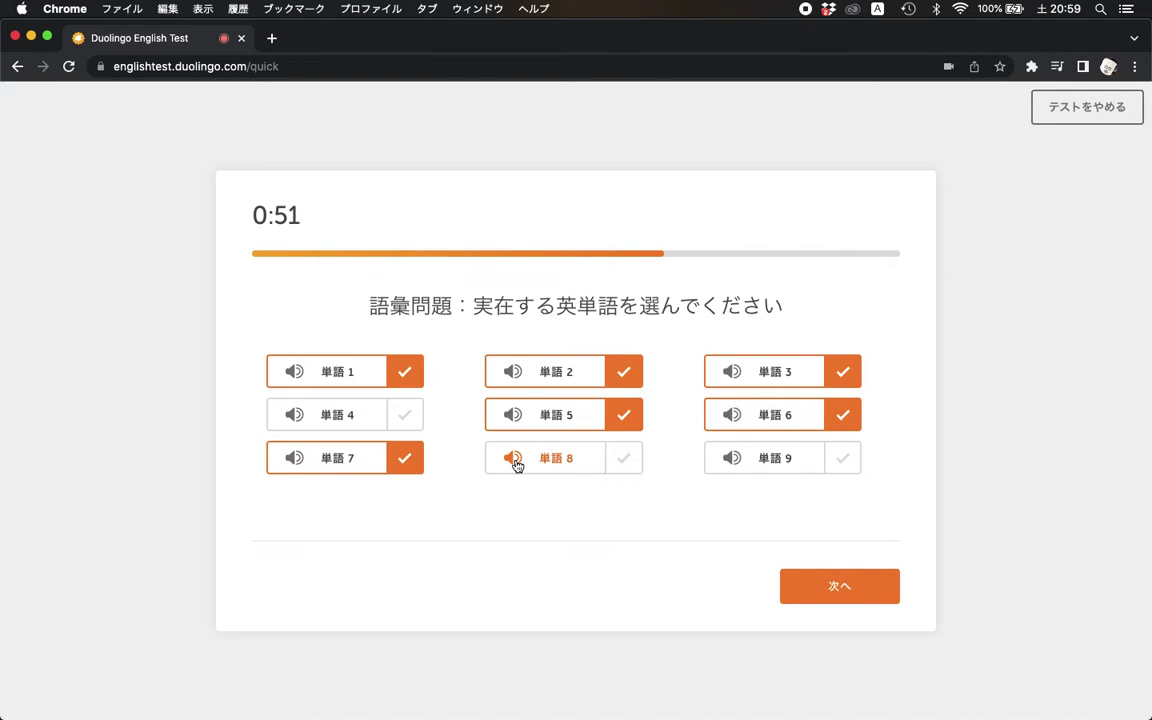
{"action": "left_click", "coordinate": [624, 458]}
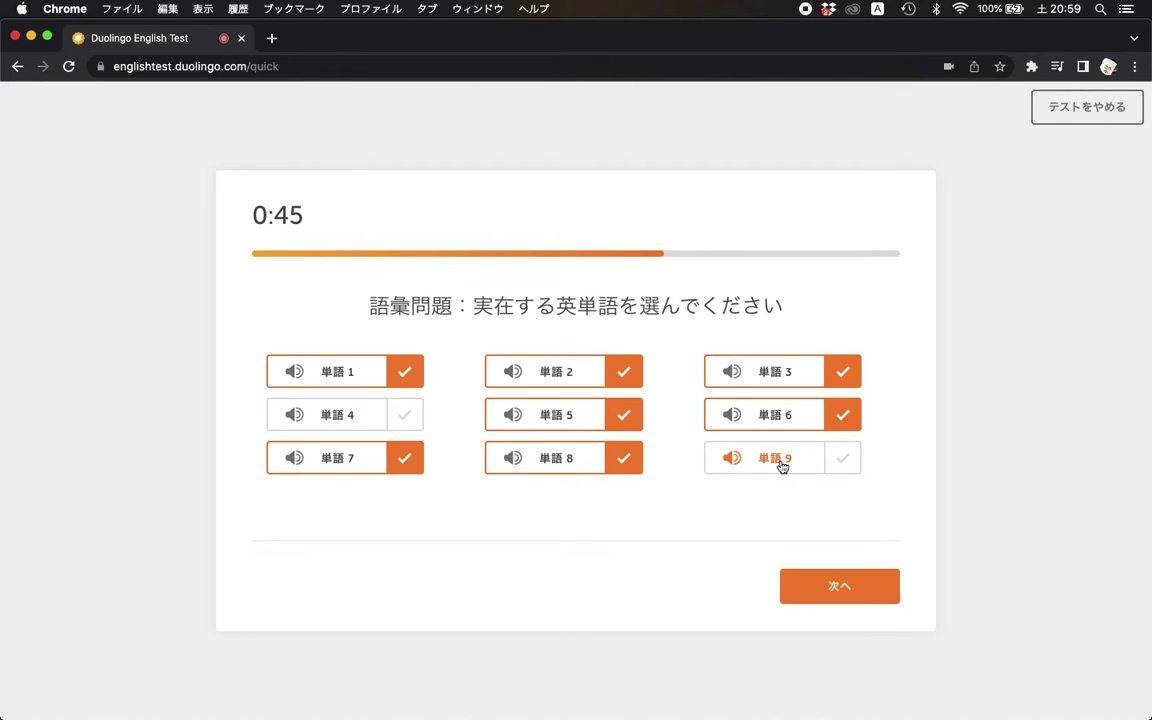
{"action": "left_click", "coordinate": [813, 585]}
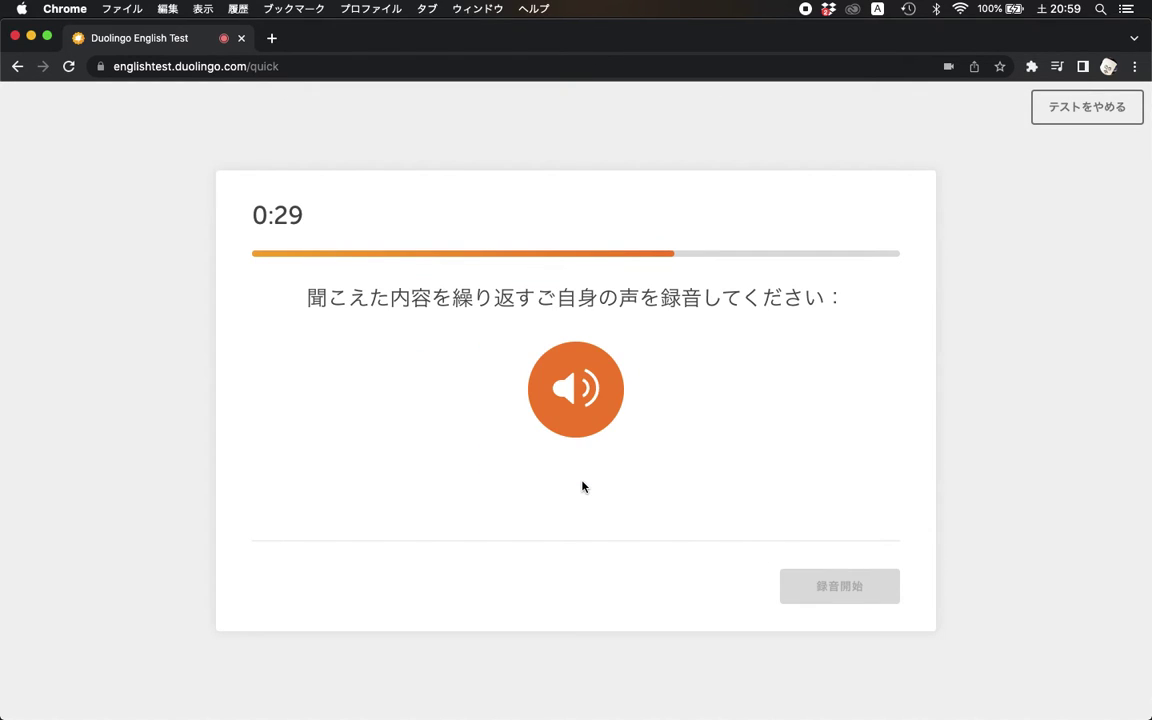
- Replay the spoken statement, record yourself repeating it, and submit the recording
{"action": "left_click", "coordinate": [594, 404]}
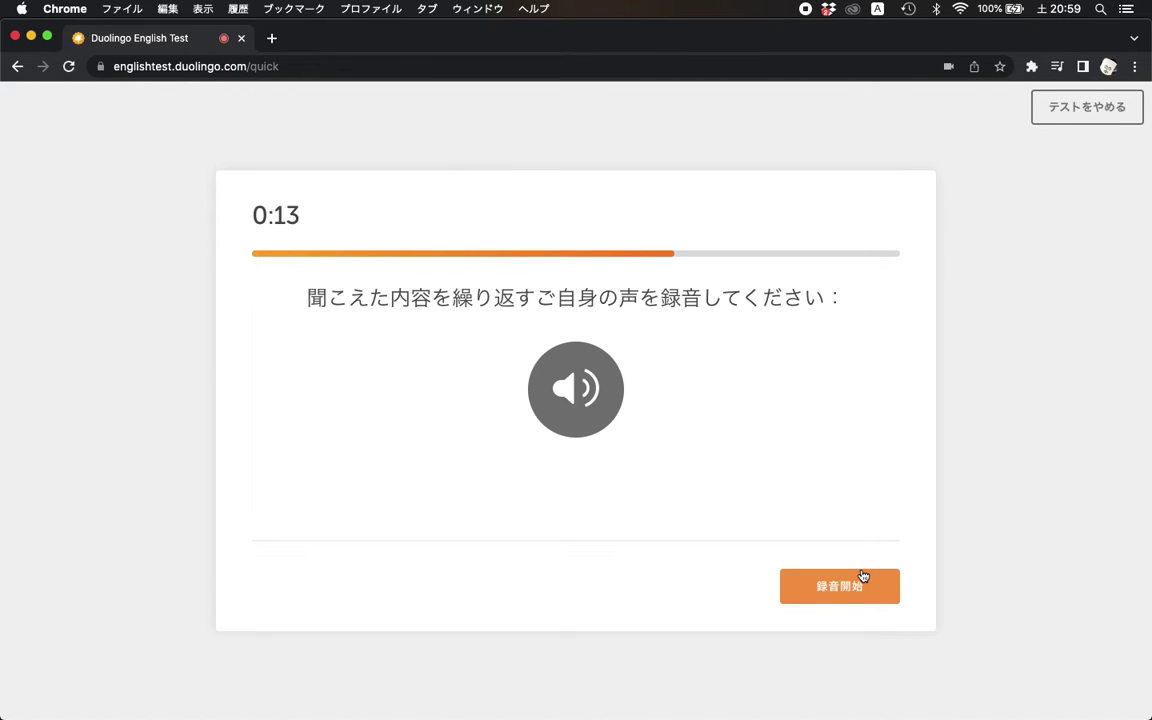
{"action": "left_click", "coordinate": [862, 576]}
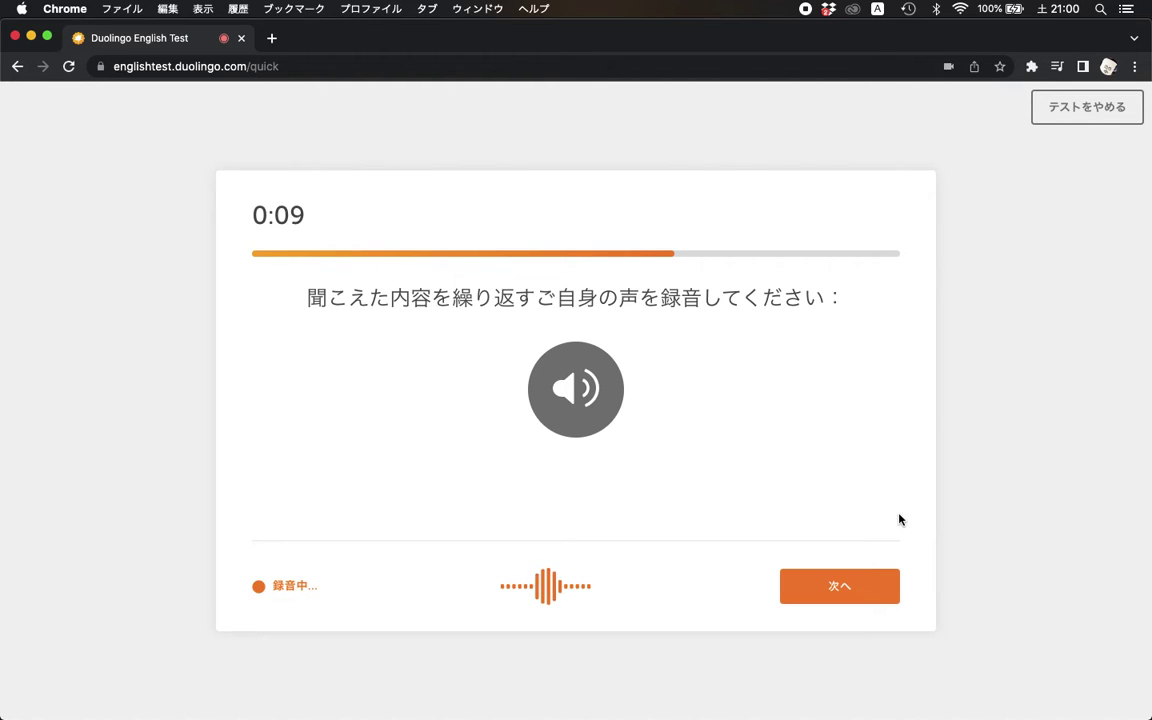
{"action": "left_click", "coordinate": [843, 592]}
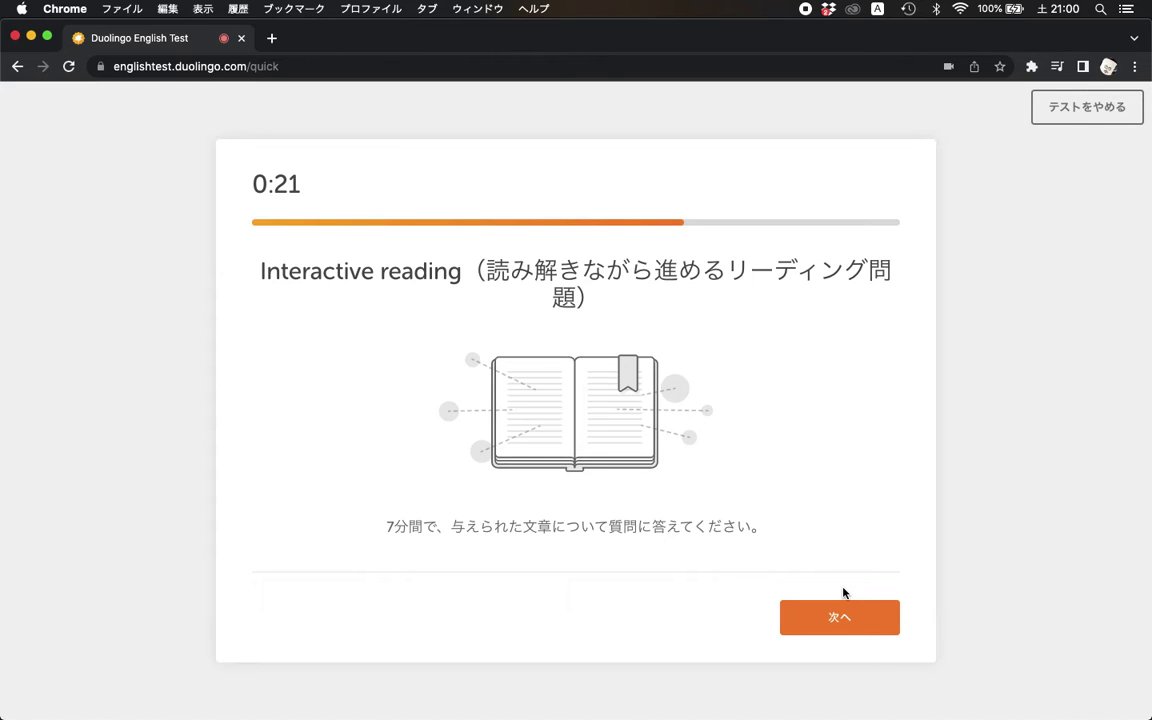
- Start the Interactive reading section and choose "caused" for the first blank of the posture passage
{"action": "left_click", "coordinate": [840, 616]}
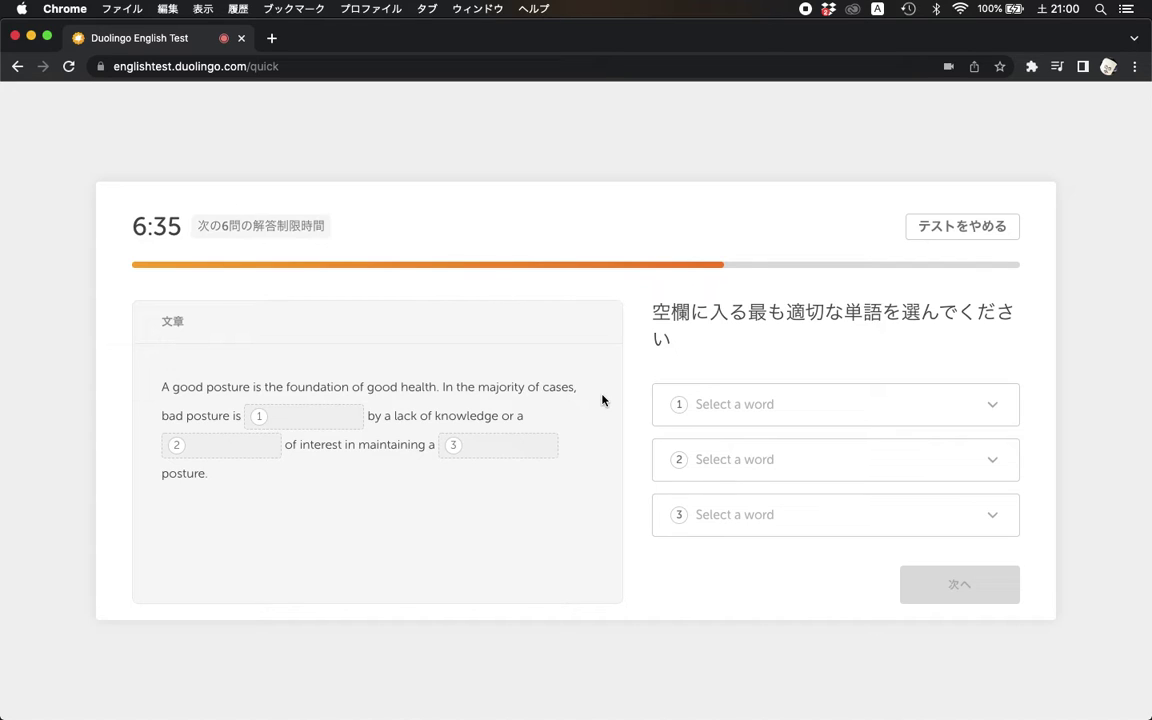
{"action": "left_click", "coordinate": [740, 415]}
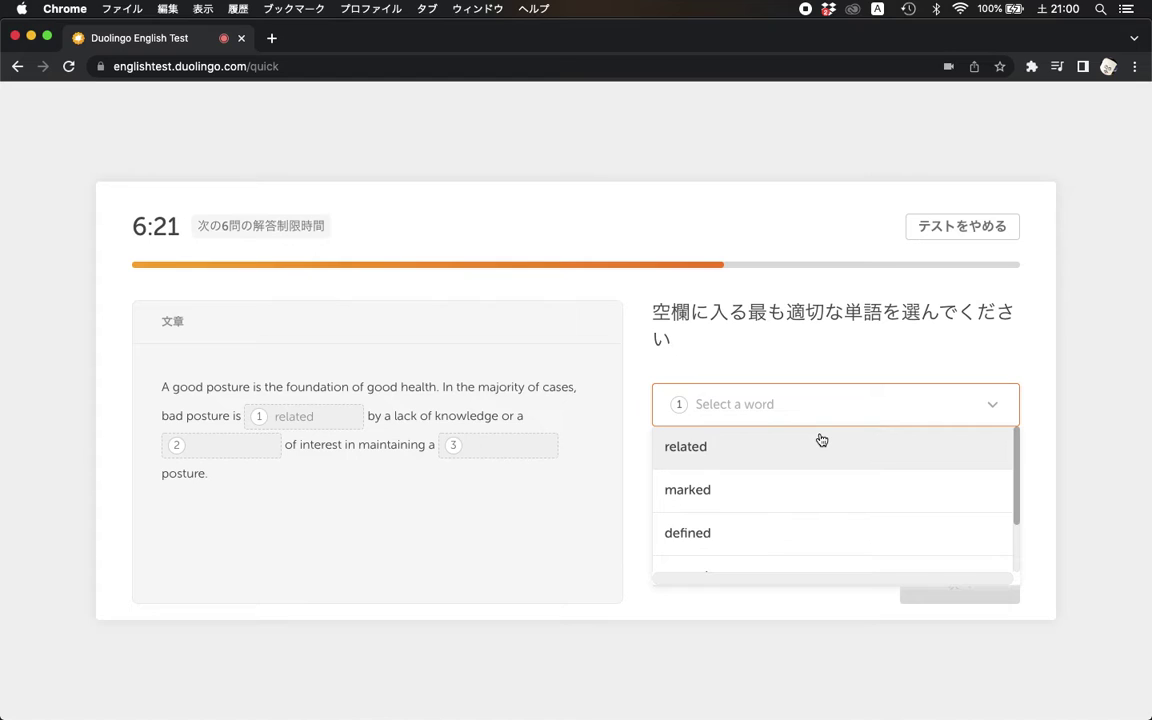
{"action": "scroll", "coordinate": [821, 440], "scroll_direction": "down", "scroll_amount": 2}
{"action": "scroll", "coordinate": [821, 440], "scroll_direction": "up", "scroll_amount": 1}
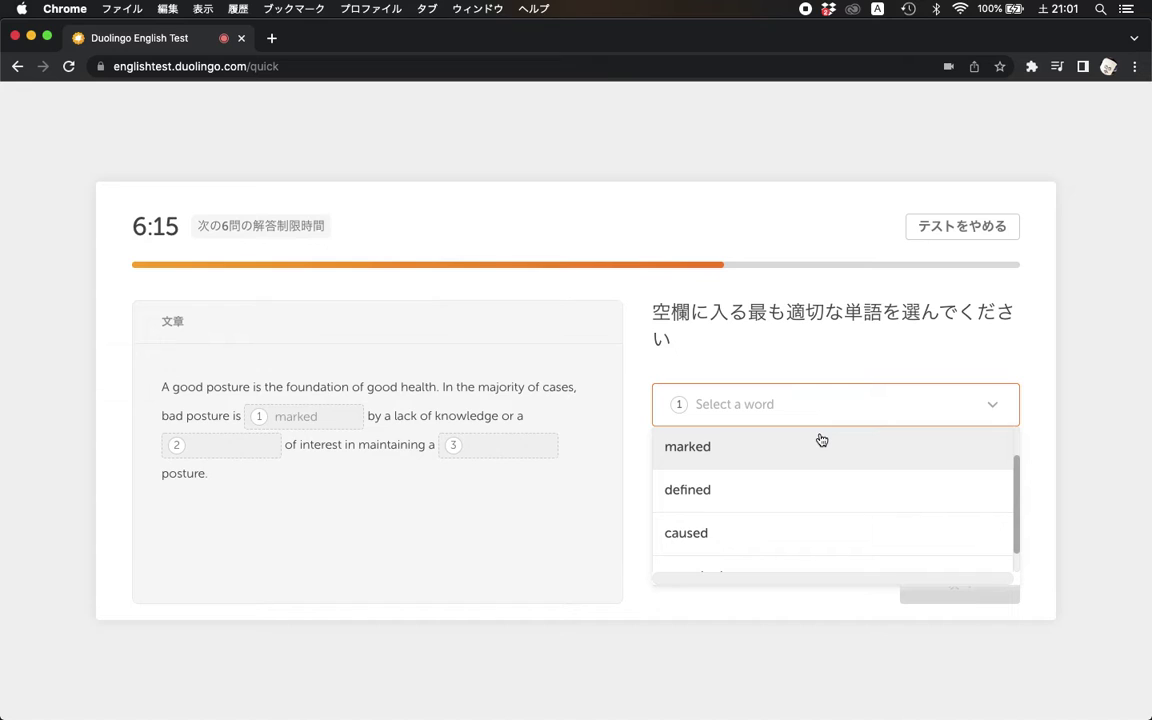
{"action": "scroll", "coordinate": [821, 440], "scroll_direction": "down", "scroll_amount": 1}
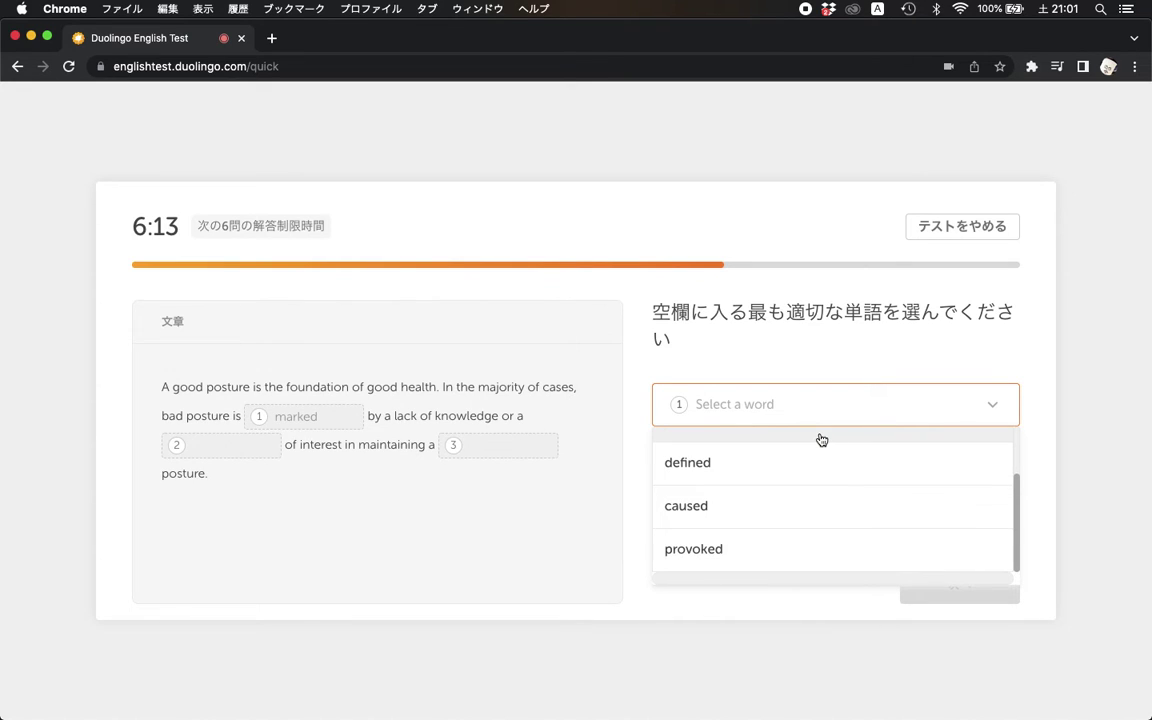
{"action": "left_click", "coordinate": [786, 506]}
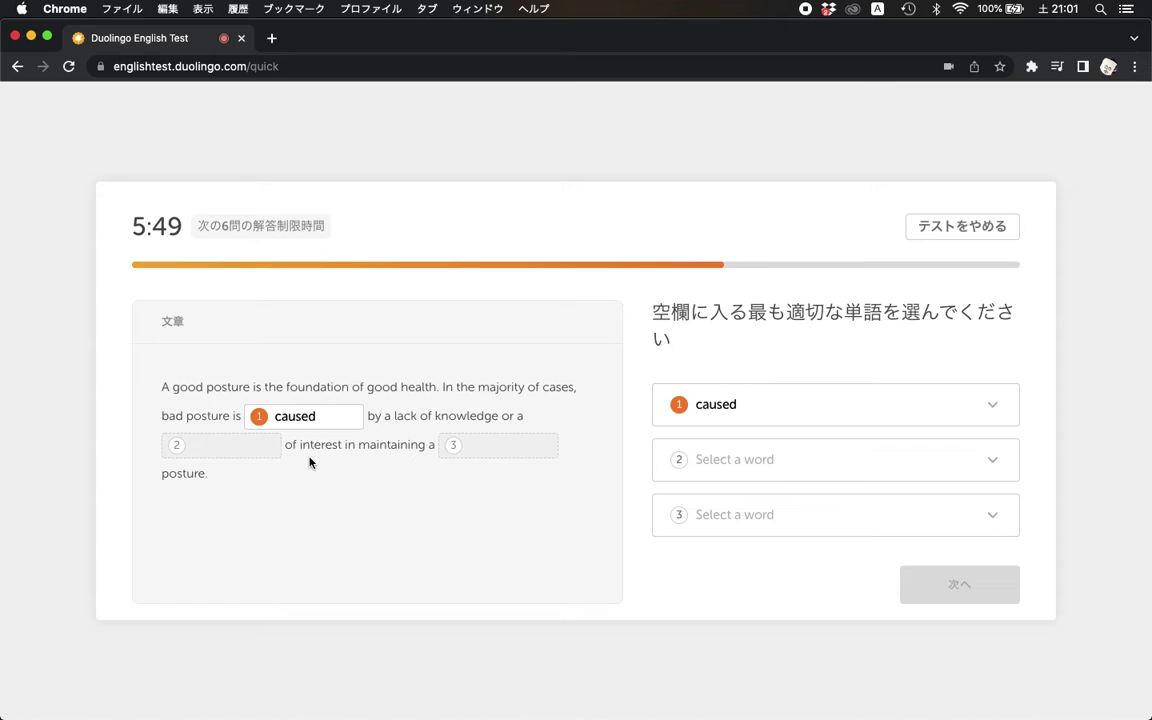
- Choose "lack" for the second blank and "good" for the third, and submit the word choices
{"action": "left_click", "coordinate": [770, 462]}
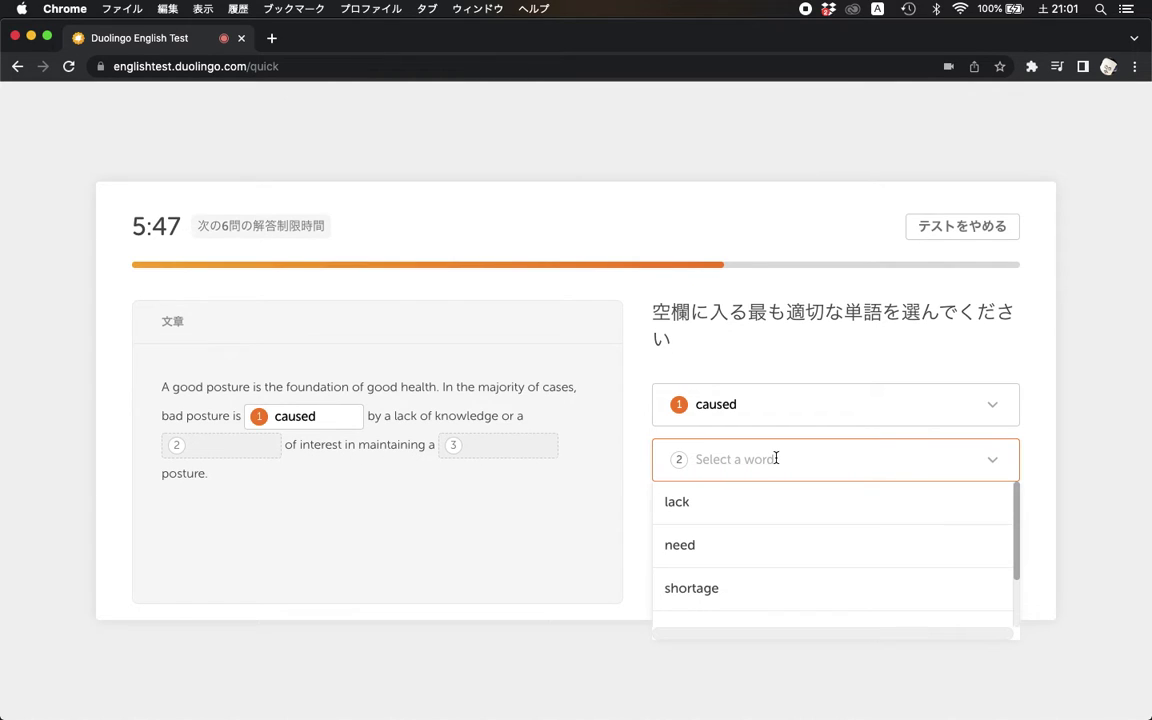
{"action": "left_click", "coordinate": [753, 508]}
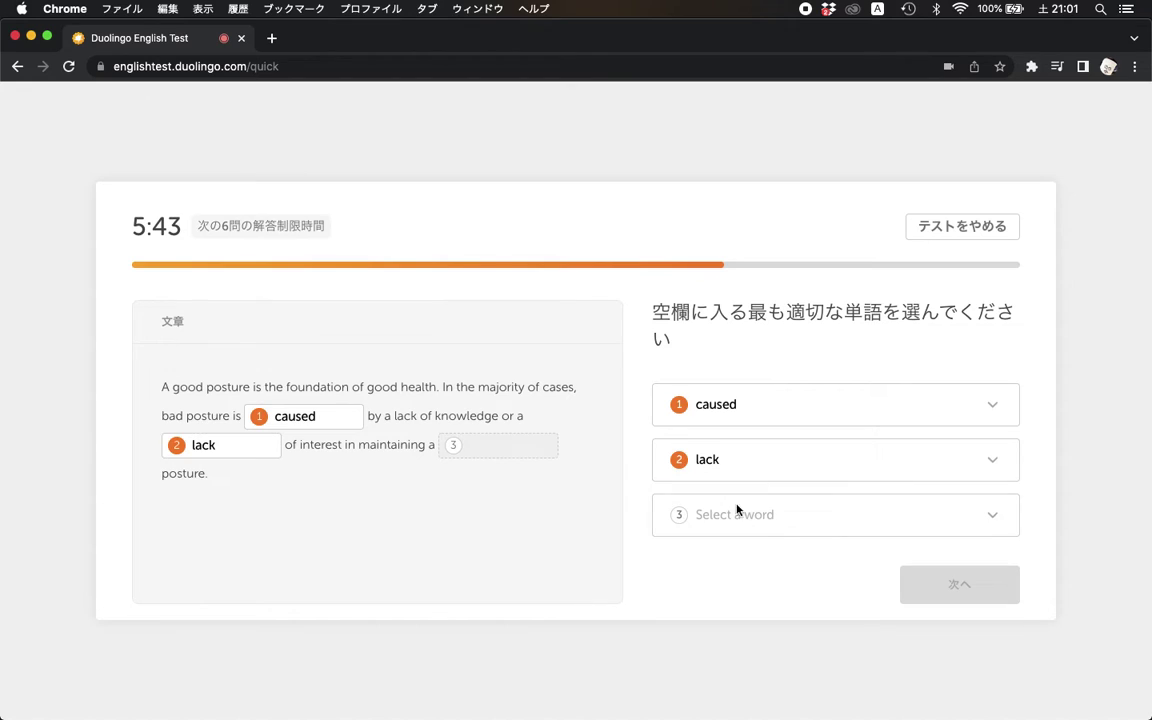
{"action": "left_click", "coordinate": [731, 532]}
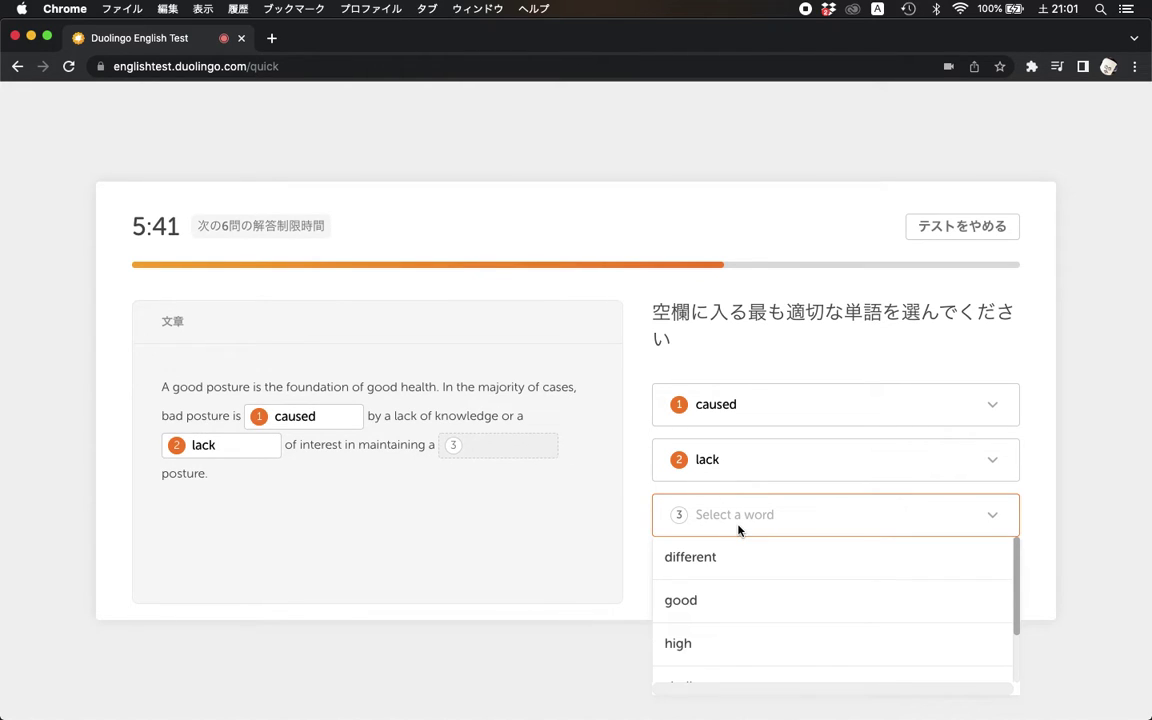
{"action": "left_click", "coordinate": [702, 603]}
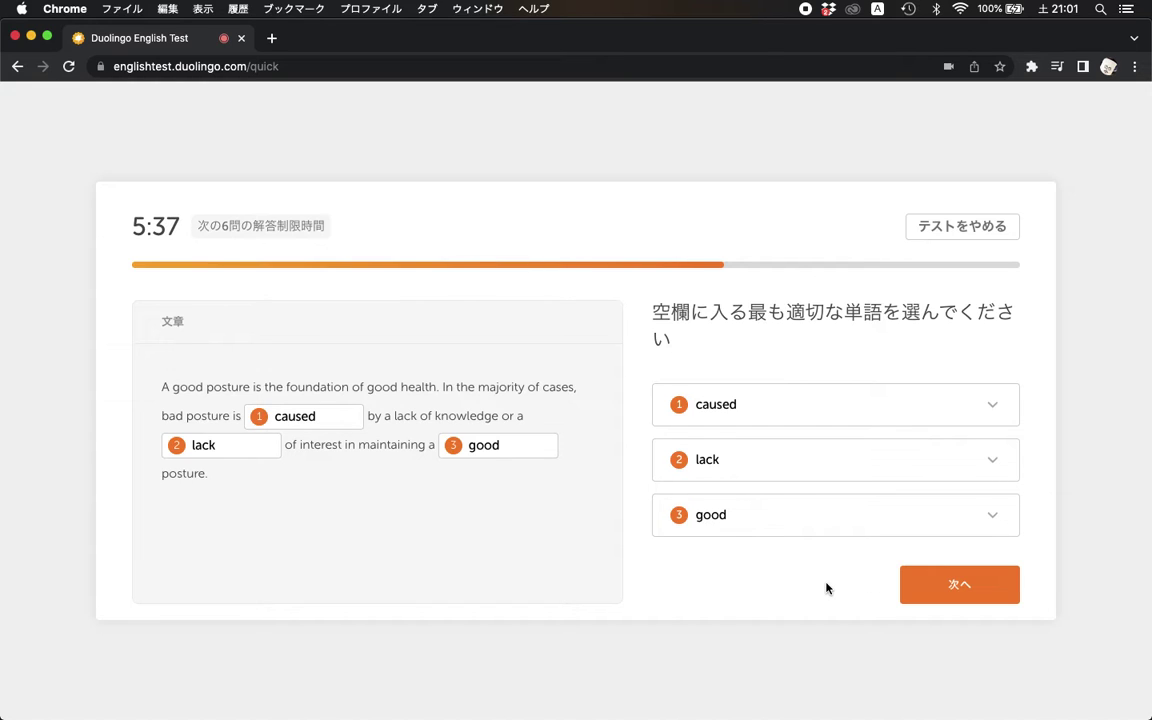
{"action": "left_click", "coordinate": [912, 584]}
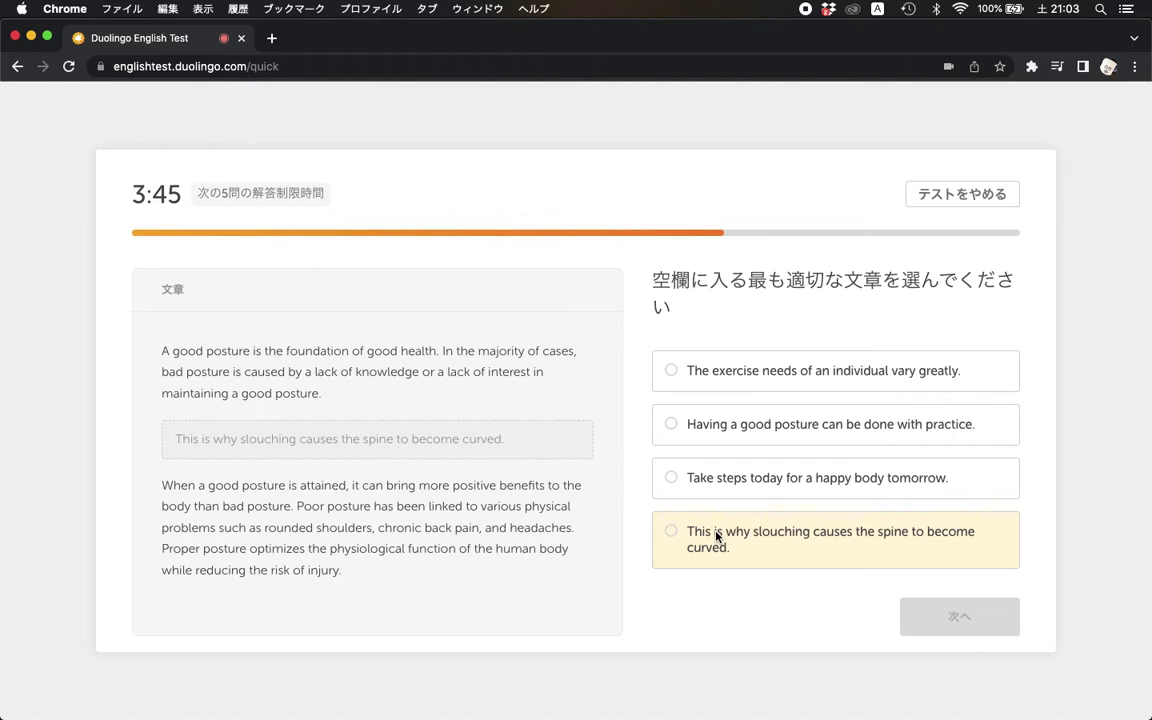
- Choose "Take steps today for a happy body tomorrow." as the passage's missing sentence and submit it
{"action": "left_click", "coordinate": [728, 482]}
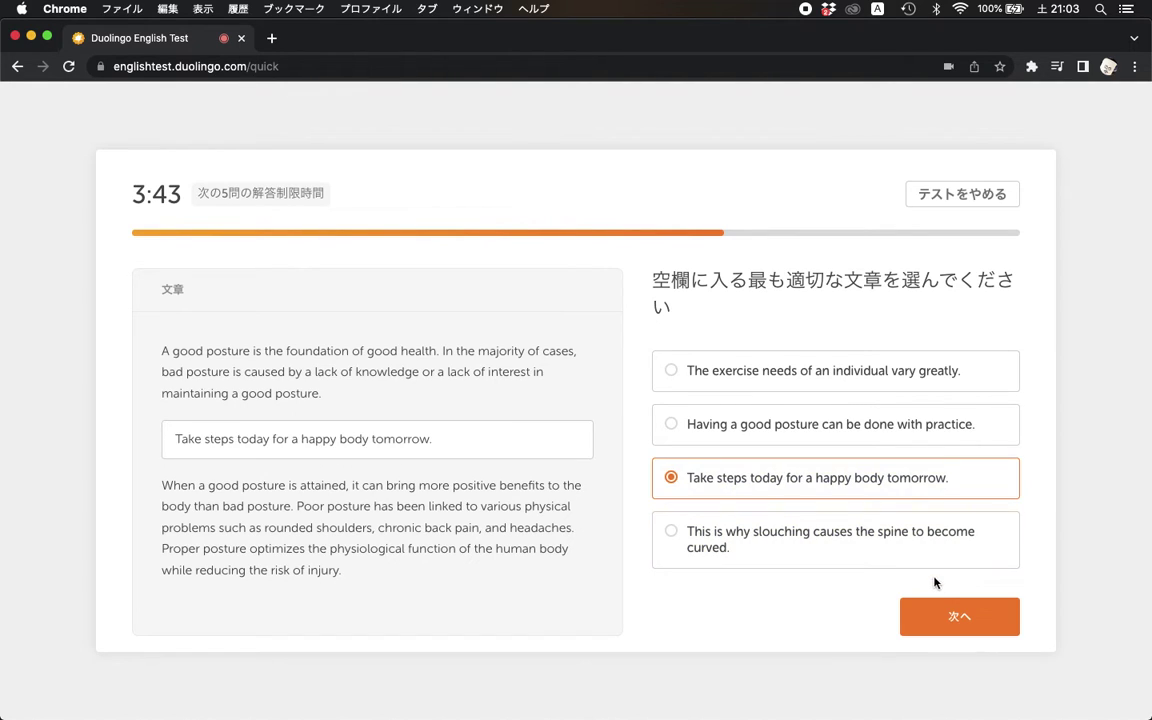
{"action": "left_click", "coordinate": [940, 613]}
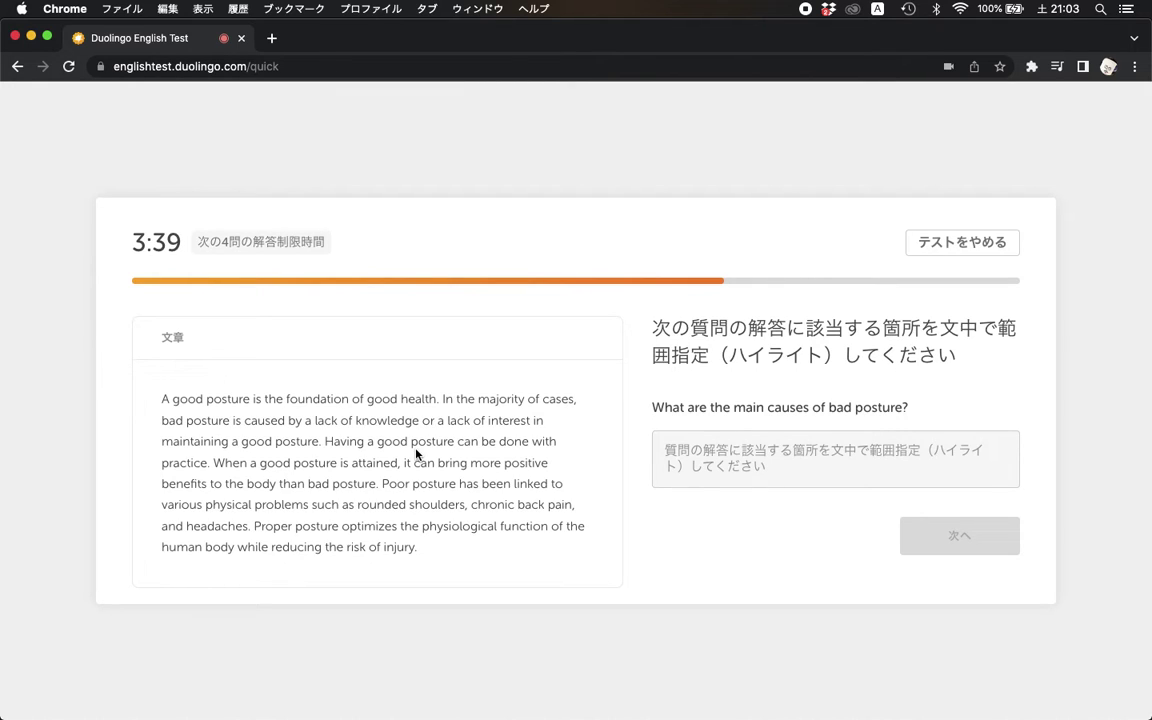
- Highlight "a lack of knowledge or a lack of interest in maintaining a good posture" as the causes of bad posture and submit it
{"action": "left_click_drag", "start_coordinate": [300, 441], "coordinate": [222, 466]}
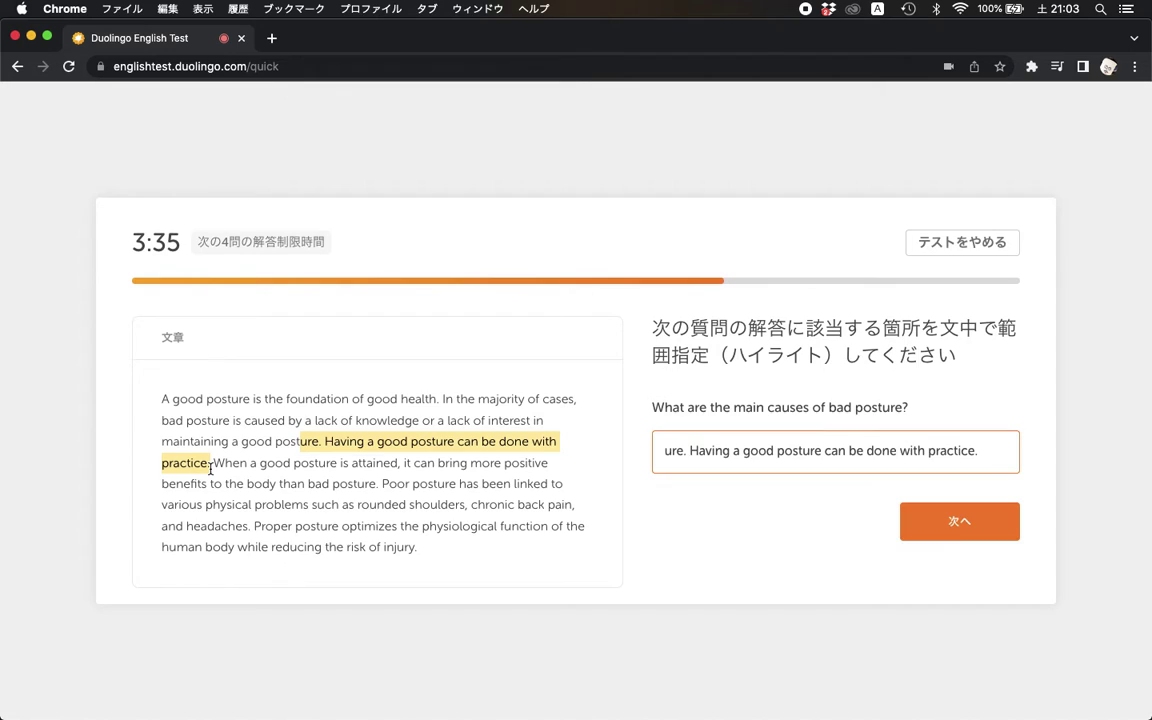
{"action": "left_click", "coordinate": [345, 440]}
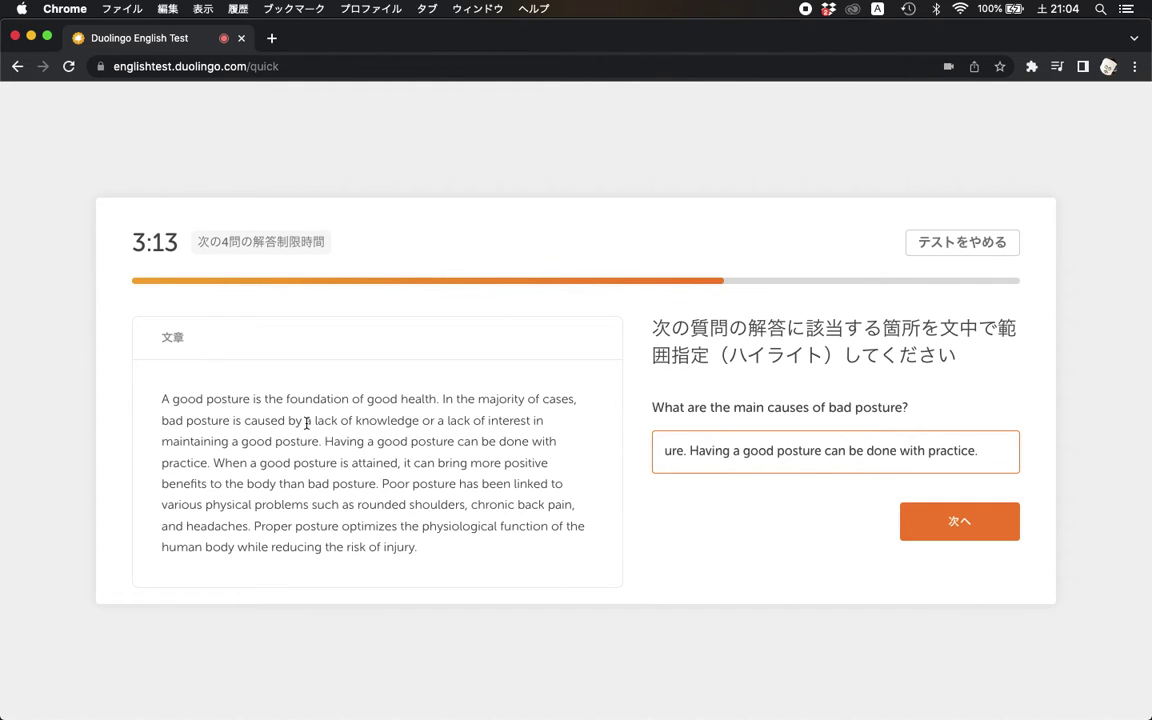
{"action": "left_click_drag", "start_coordinate": [305, 421], "coordinate": [320, 441]}
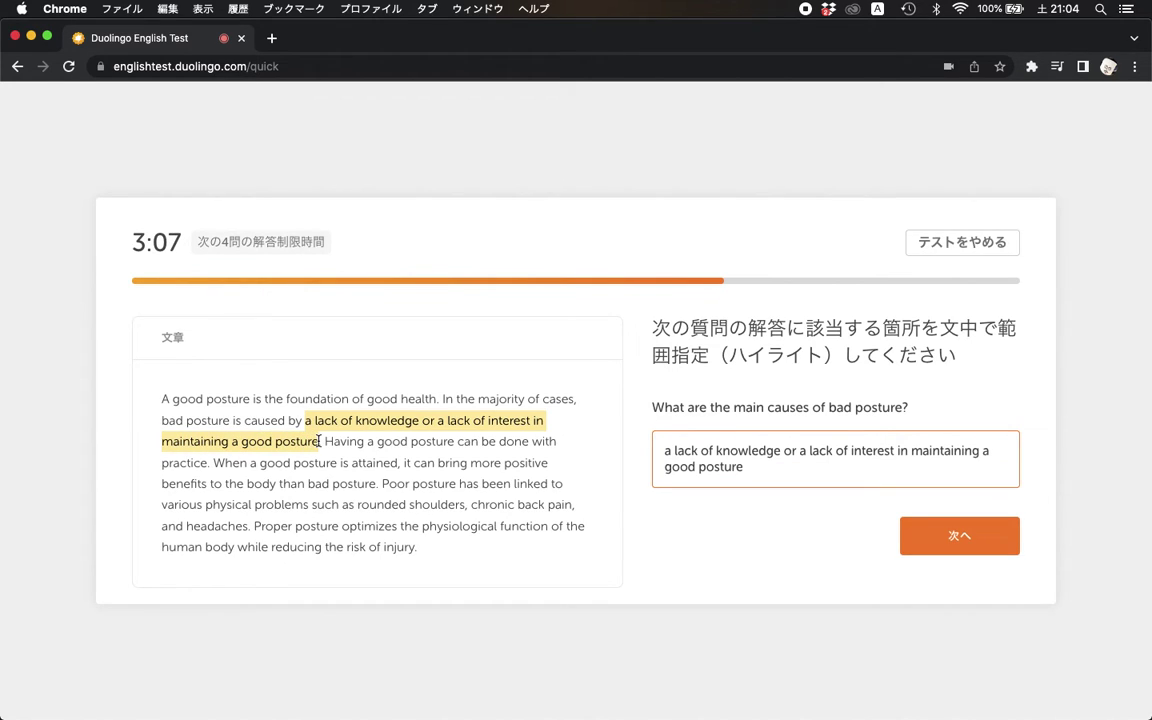
{"action": "left_click", "coordinate": [936, 530]}
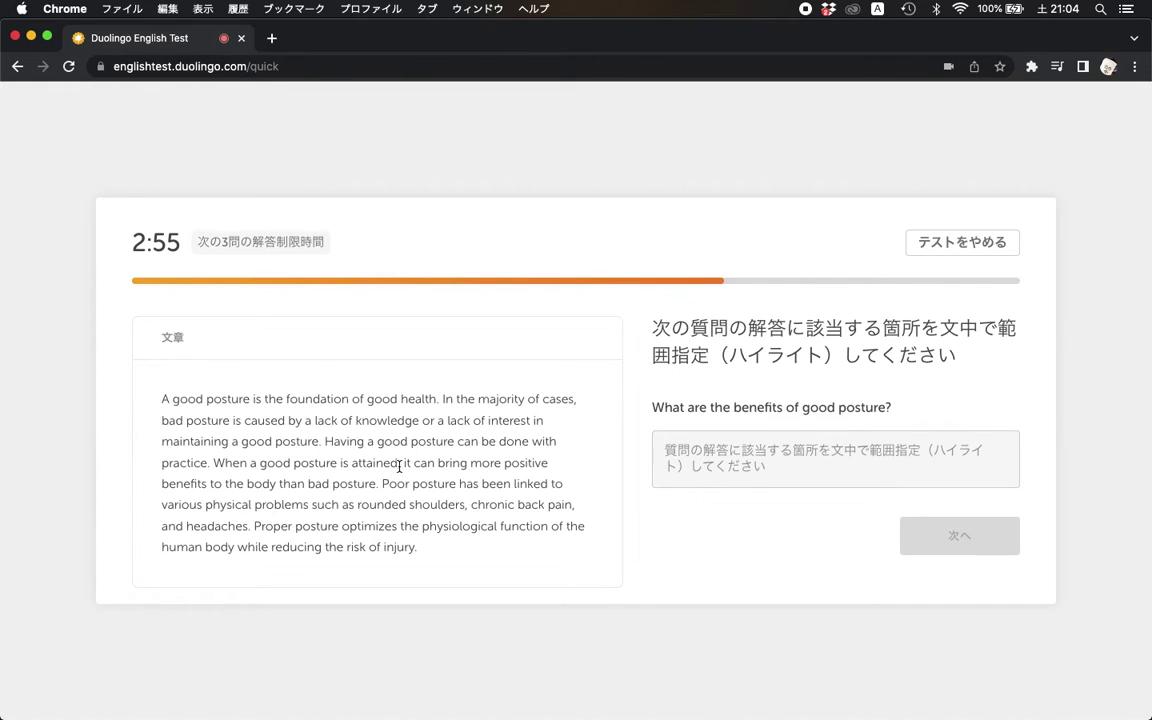
- Highlight "Proper posture optimizes the physiological function of the human body while reducing the risk of injury." as the benefits answer and submit it
{"action": "left_click_drag", "start_coordinate": [400, 464], "coordinate": [378, 484]}
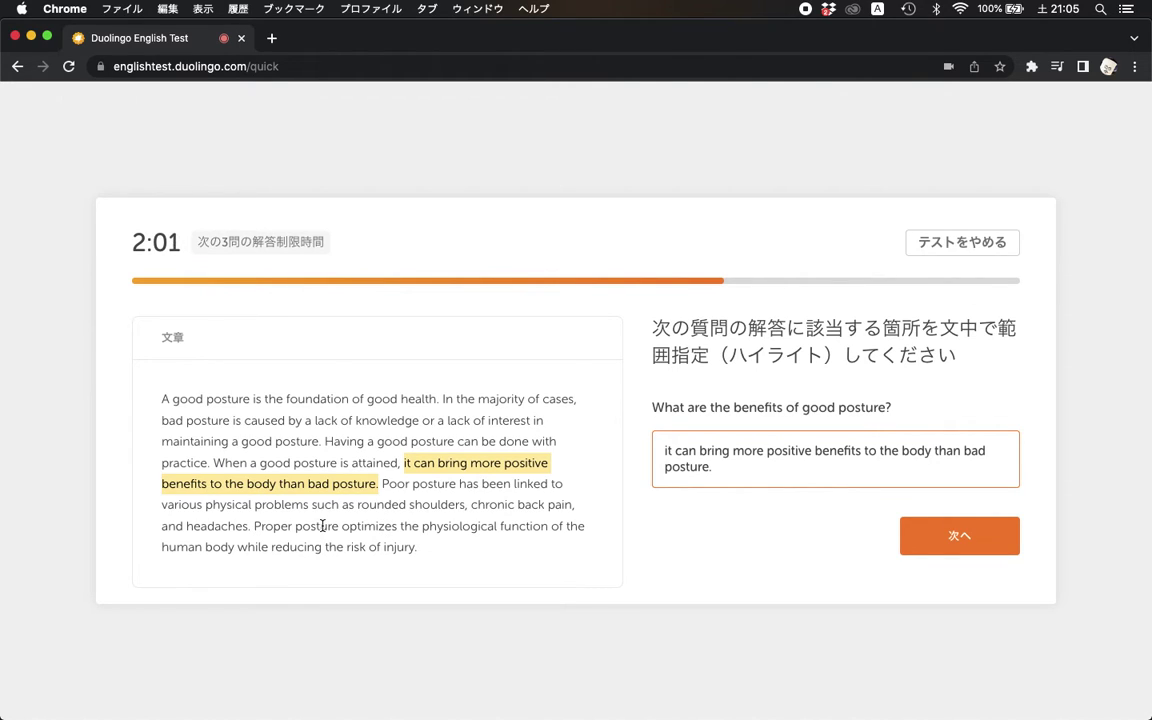
{"action": "left_click", "coordinate": [254, 527]}
{"action": "left_click_drag", "start_coordinate": [254, 527], "coordinate": [418, 549]}
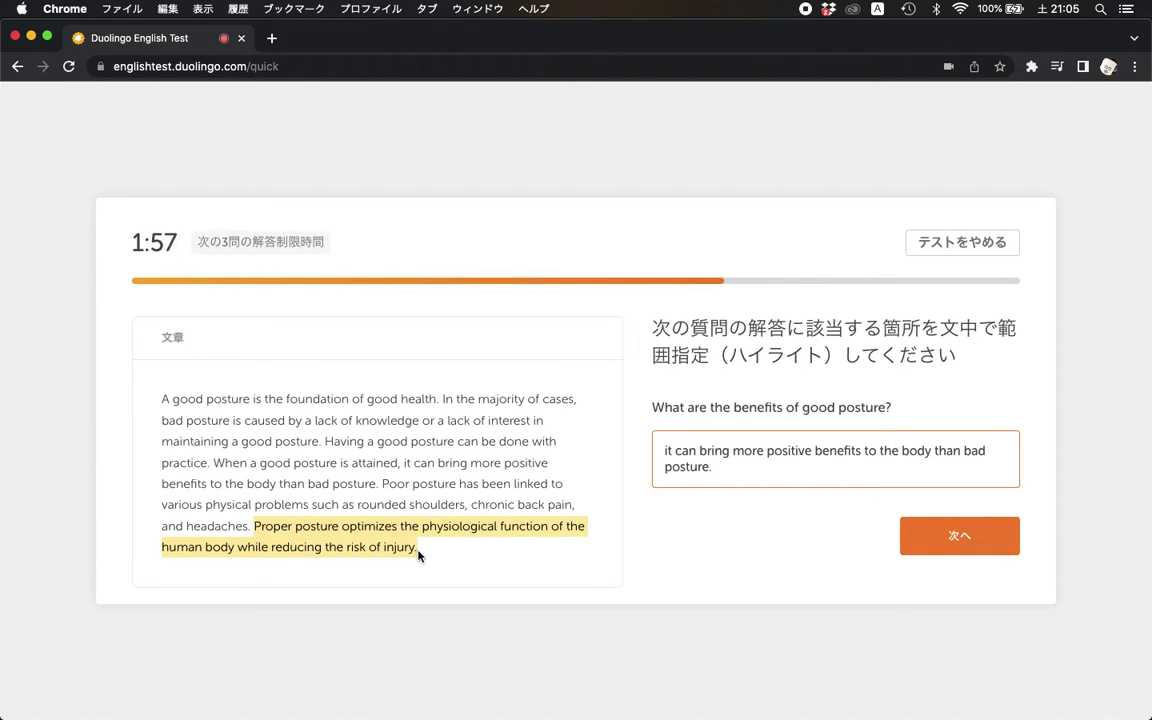
{"action": "left_click", "coordinate": [931, 546]}
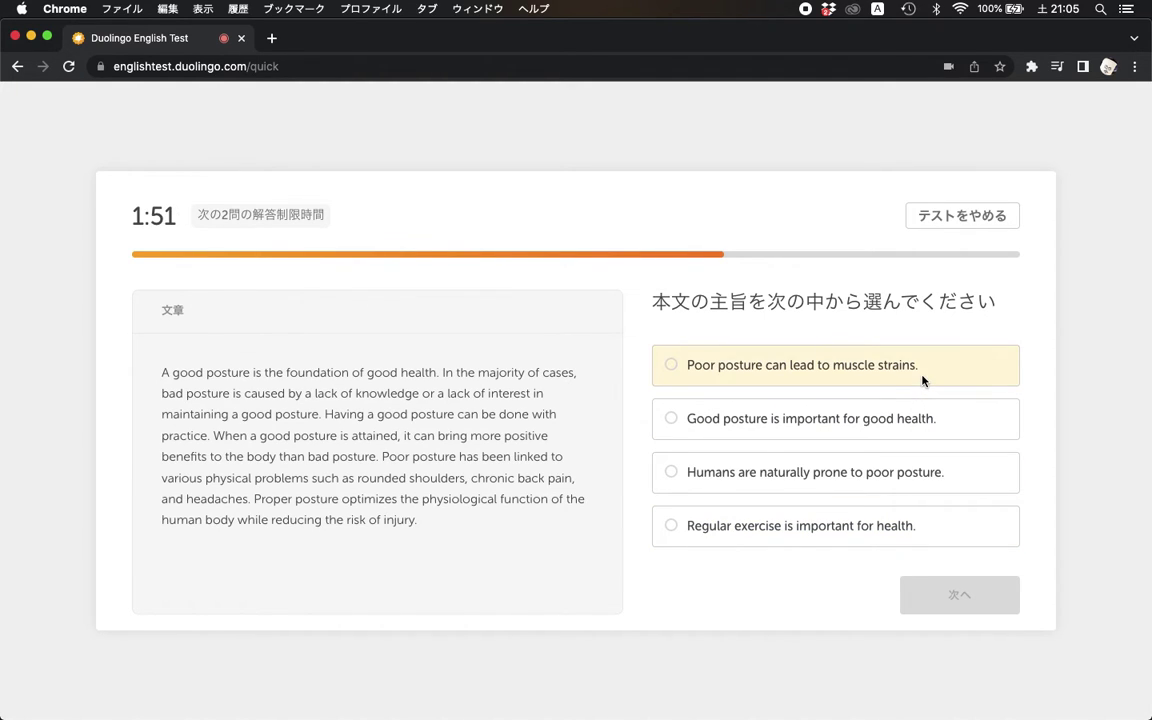
- Submit "Good posture is important for good health." as the main idea and "The Importance of Good Posture" as the passage's title
{"action": "left_click", "coordinate": [934, 424]}
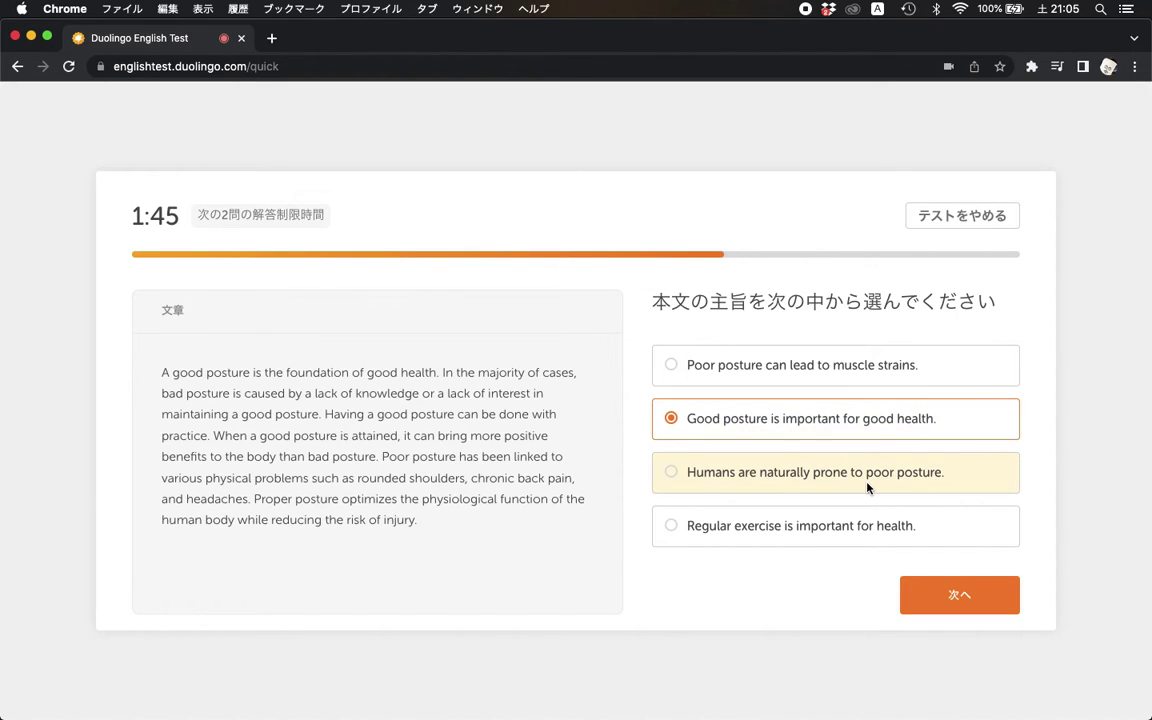
{"action": "left_click", "coordinate": [915, 602]}
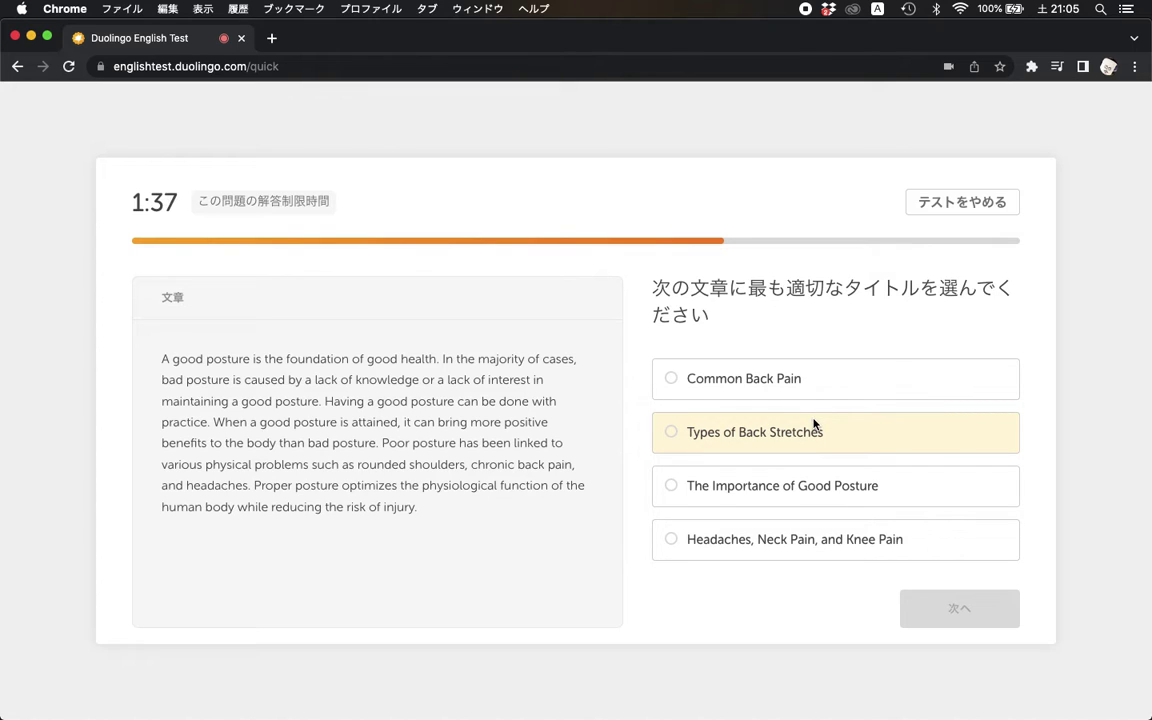
{"action": "left_click", "coordinate": [818, 484]}
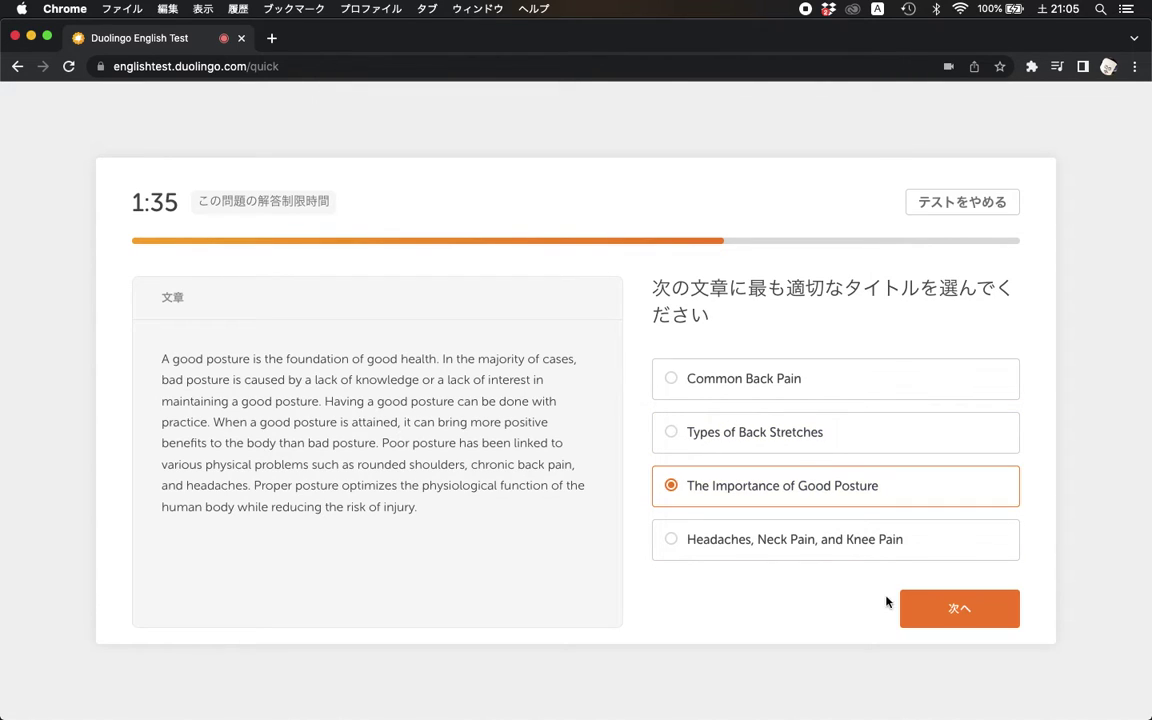
{"action": "left_click", "coordinate": [926, 609]}
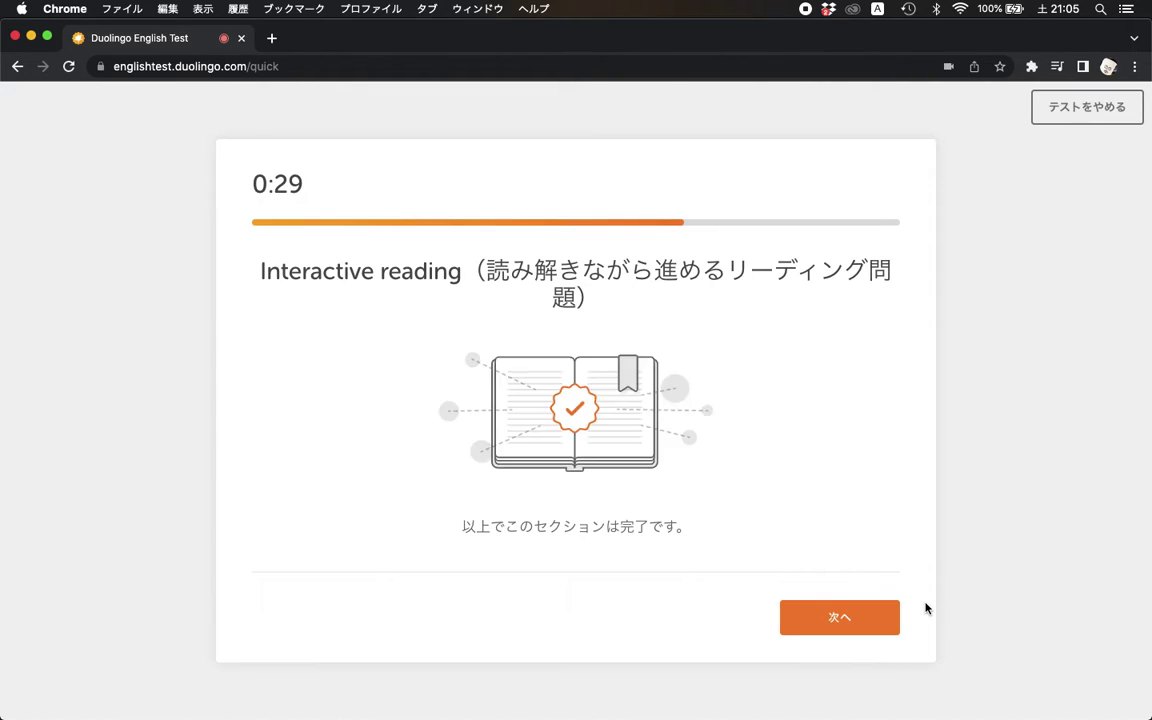
- Move on to the films writing question and begin the answer with "I love watching American movies."
{"action": "left_click", "coordinate": [853, 619]}
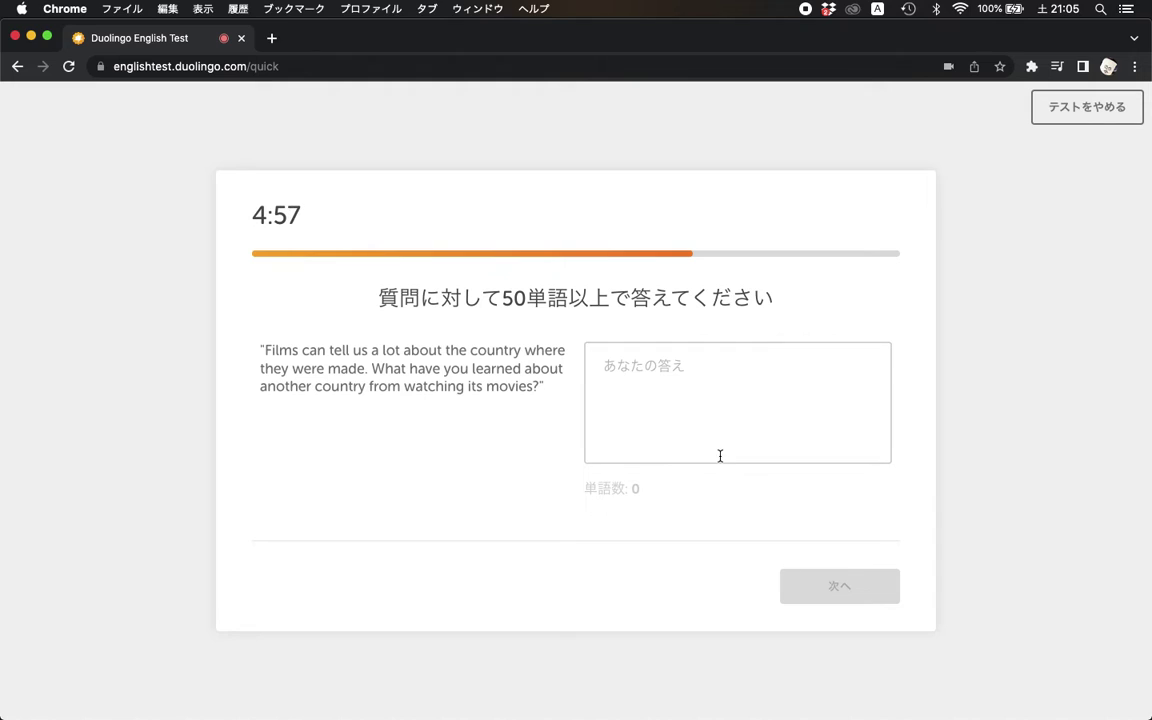
{"action": "left_click", "coordinate": [694, 412]}
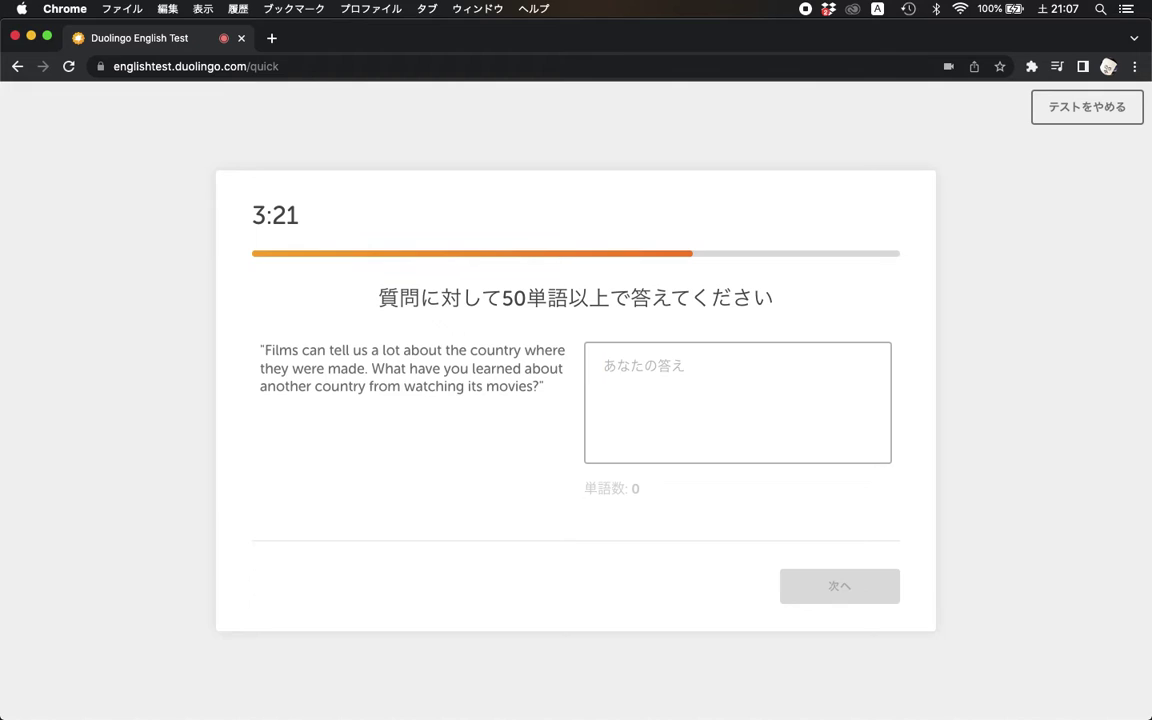
{"action": "type", "text": "I"}
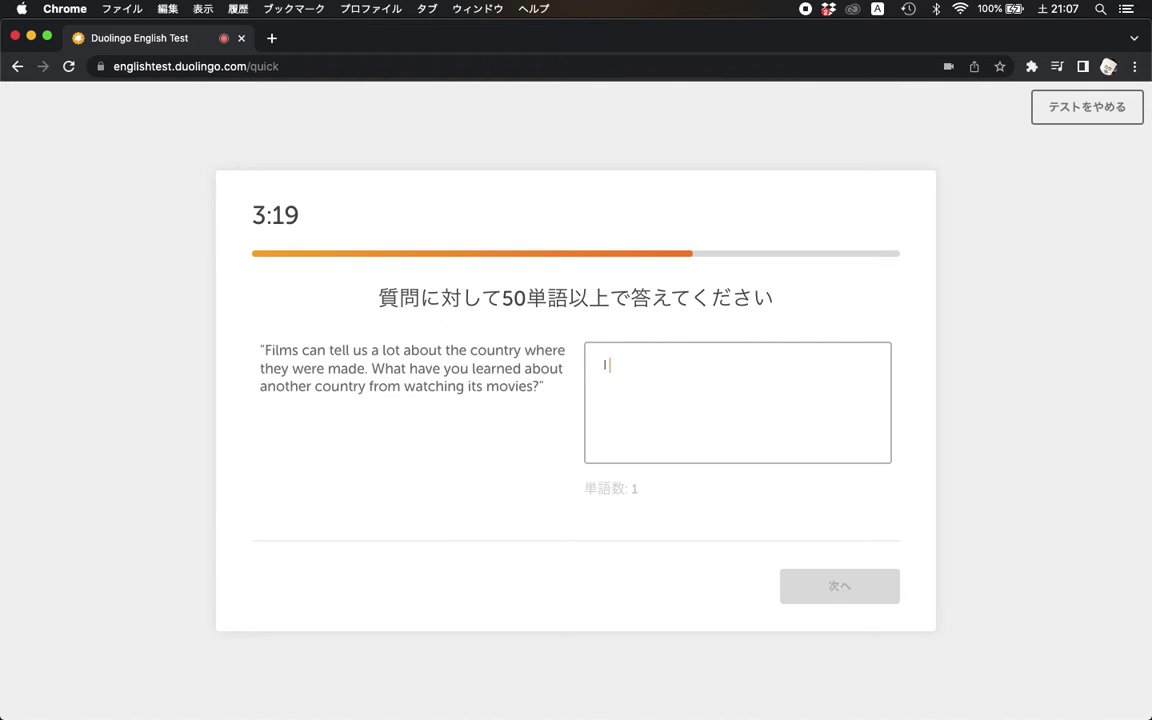
{"action": "type", "text": " love watchi"}
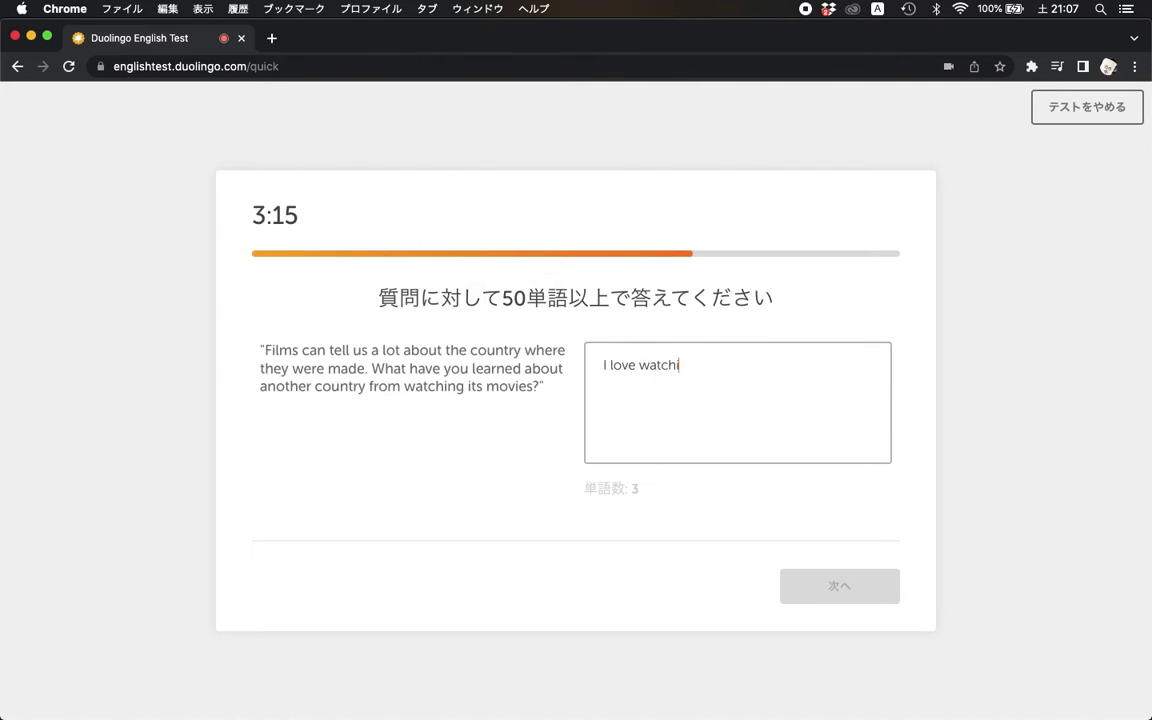
{"action": "type", "text": "ng American m"}
{"action": "type", "text": "ov"}
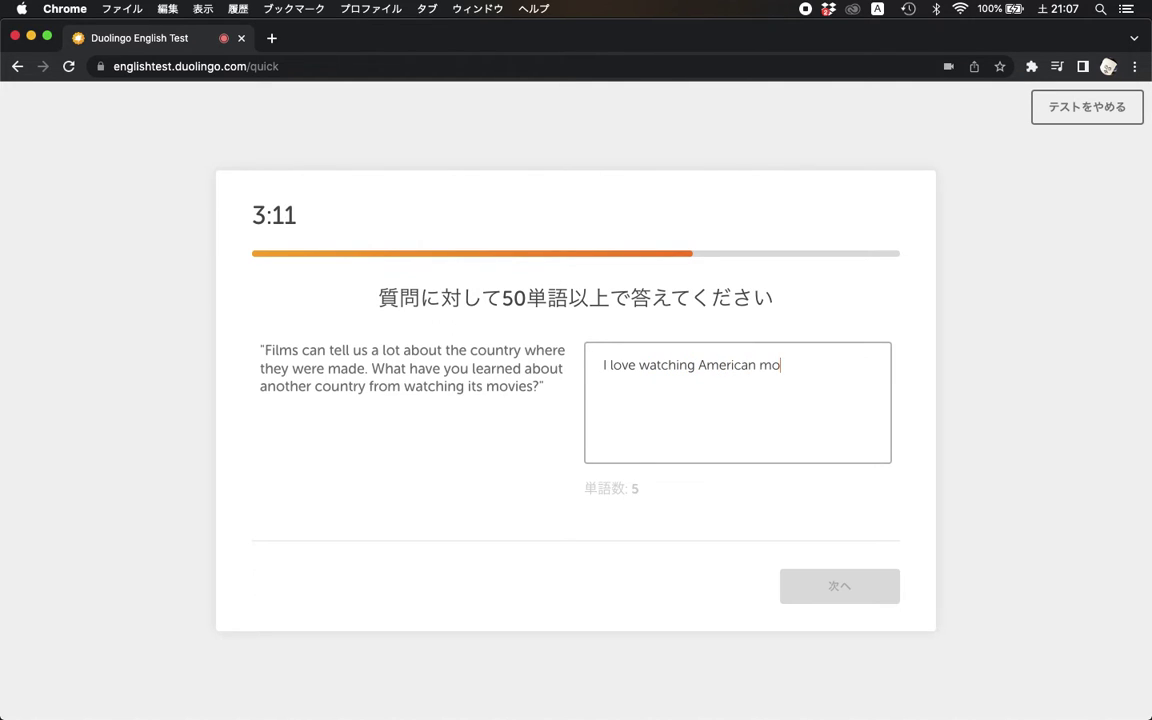
{"action": "key", "text": "BackSpace"}
{"action": "key", "text": "BackSpace"}
{"action": "key", "text": "BackSpace"}
{"action": "type", "text": "movies."}
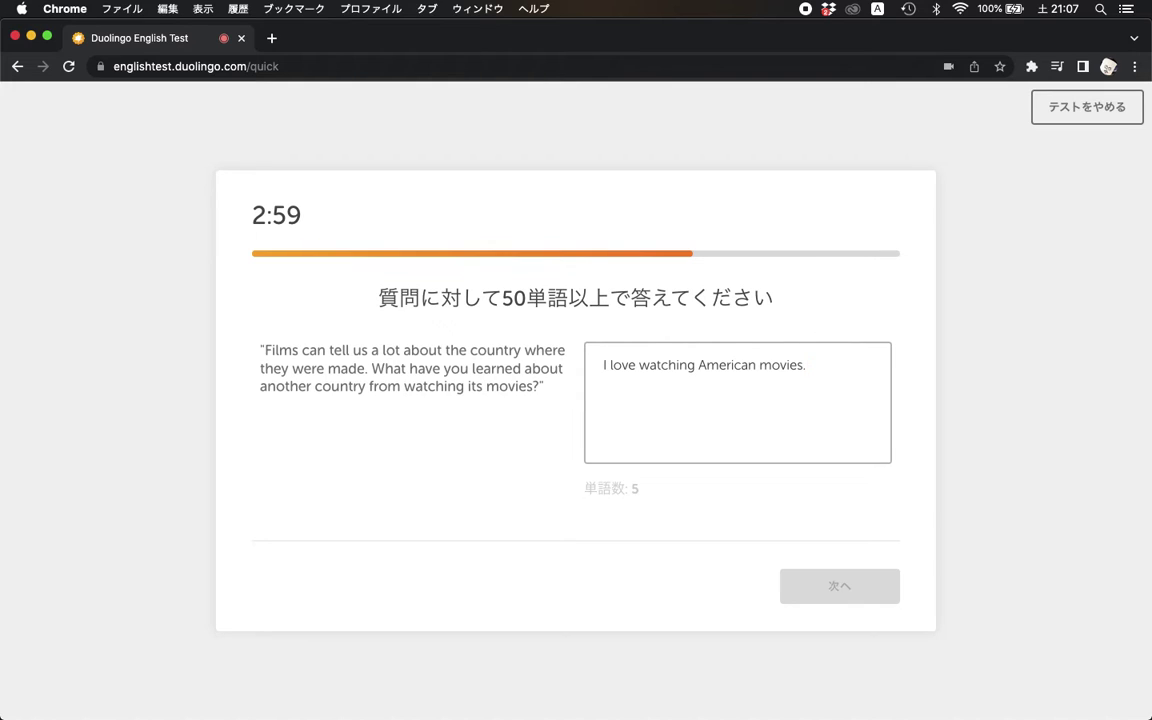
- Continue the films answer with "I have learned how they communicate with other people"
{"action": "type", "text": "Those films"}
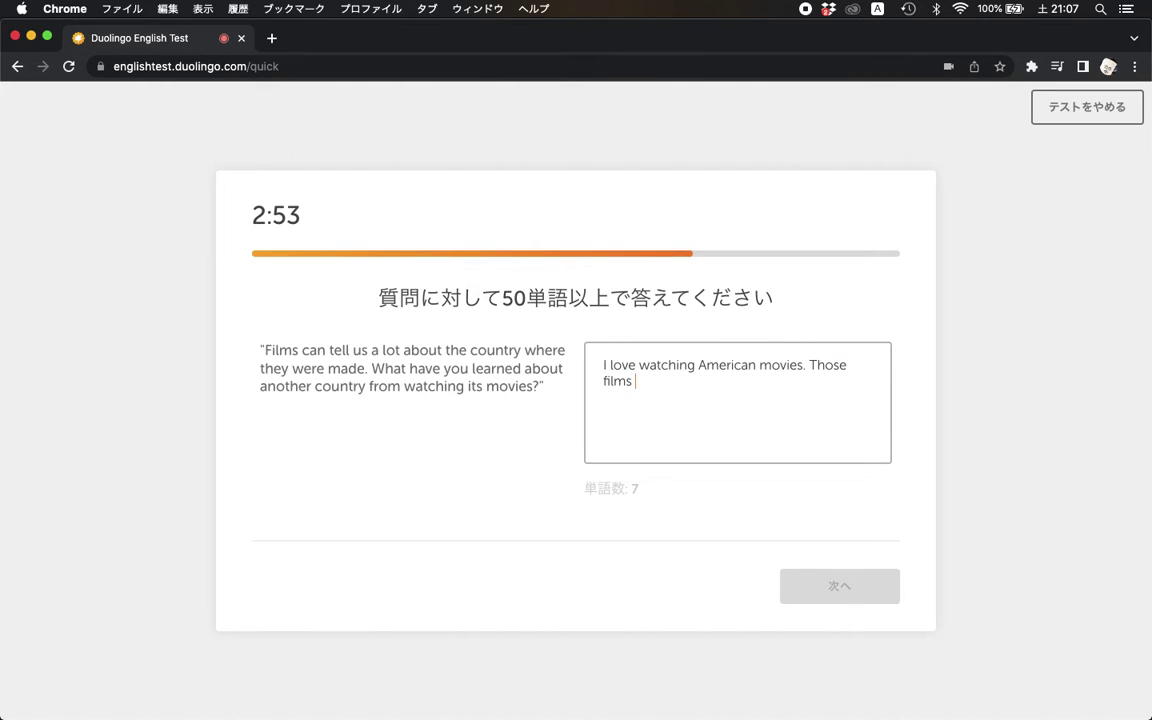
{"action": "type", "text": " have"}
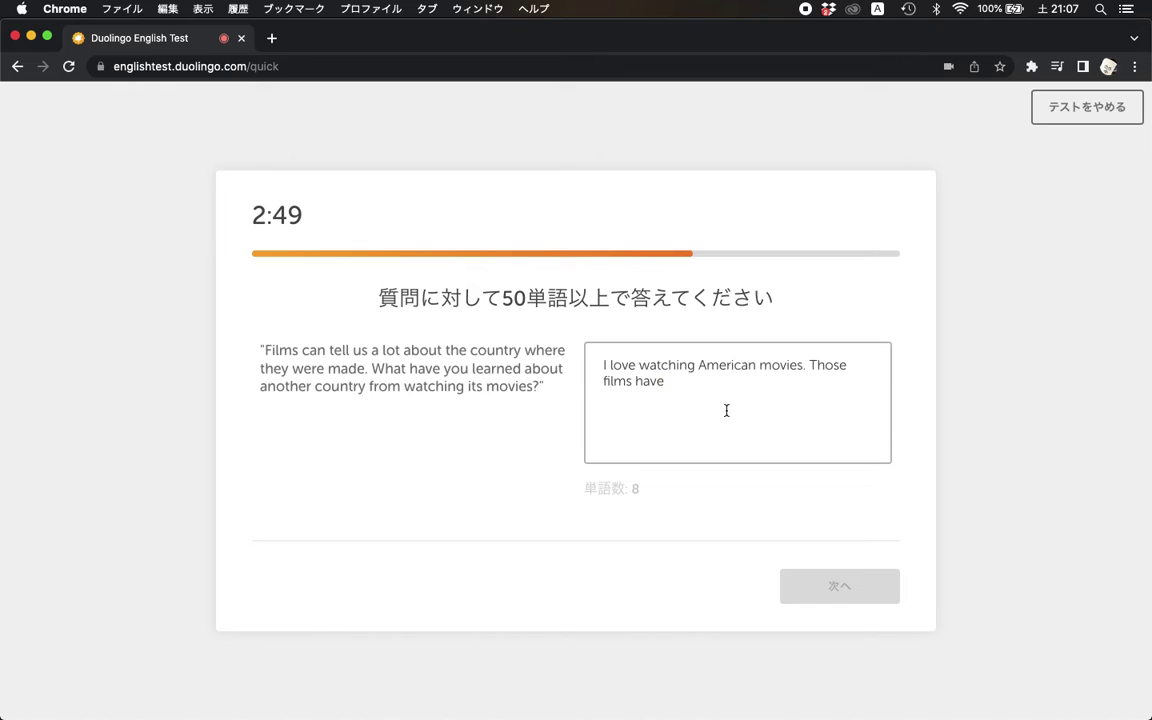
{"action": "left_click_drag", "start_coordinate": [812, 367], "coordinate": [633, 382]}
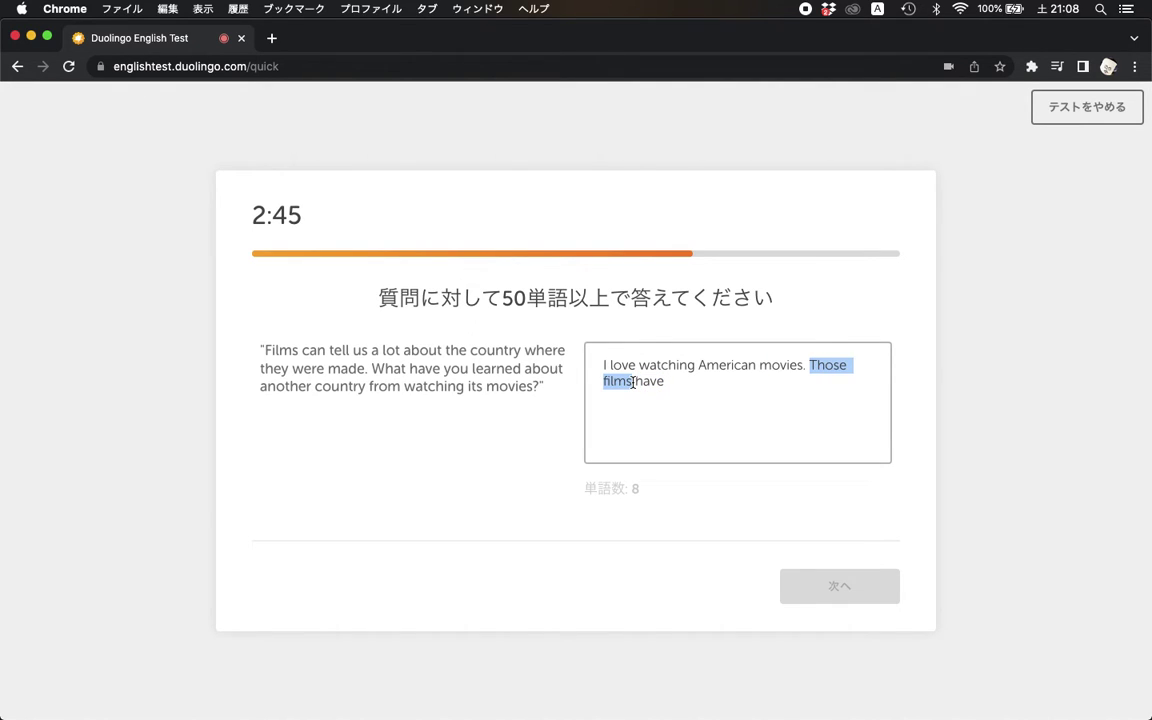
{"action": "type", "text": "I"}
{"action": "left_click", "coordinate": [881, 364]}
{"action": "type", "text": "learned"}
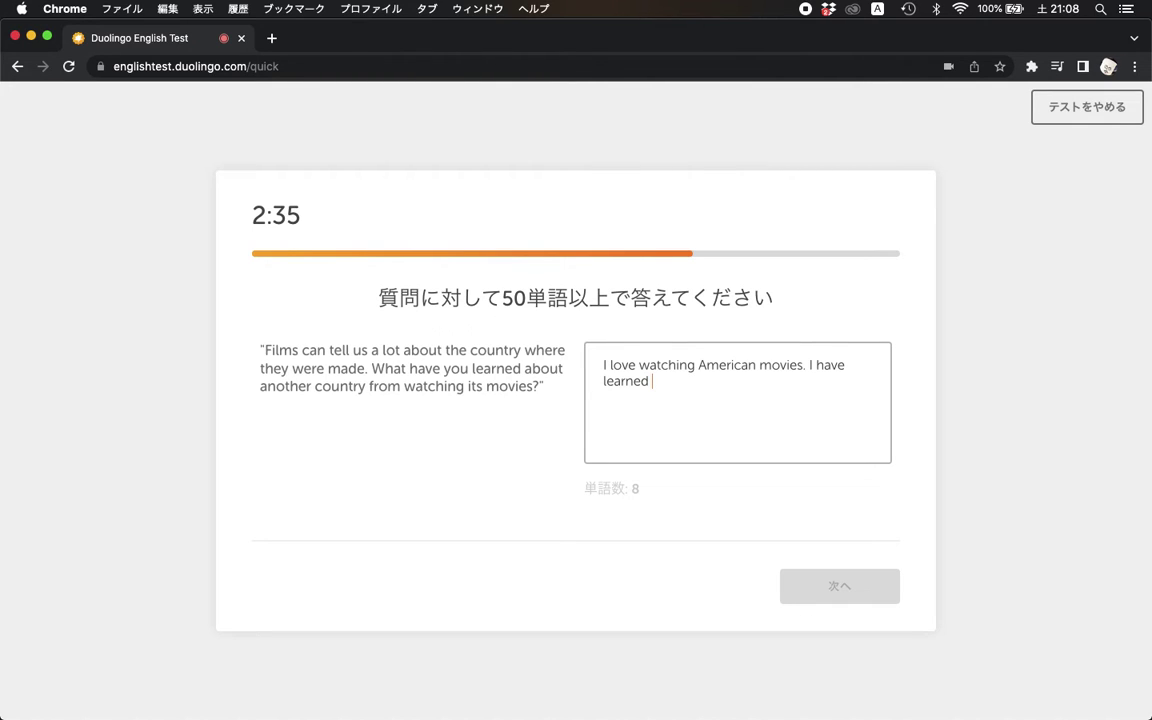
{"action": "type", "text": "how they "}
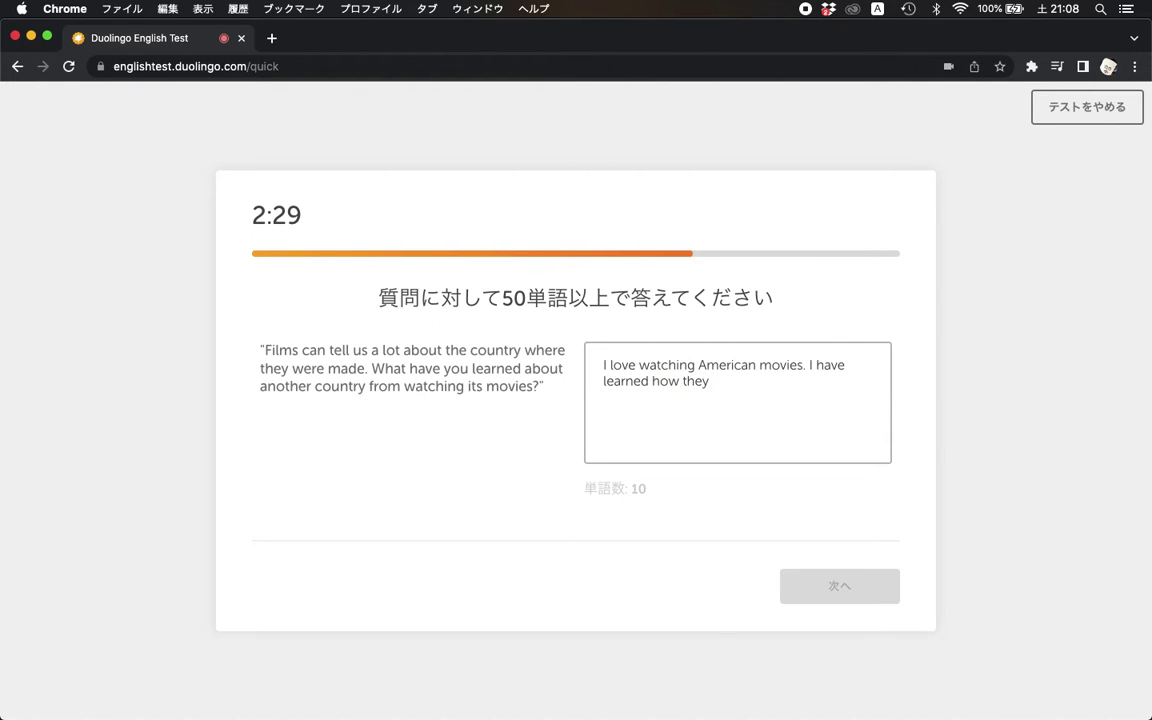
{"action": "type", "text": "communicate with"}
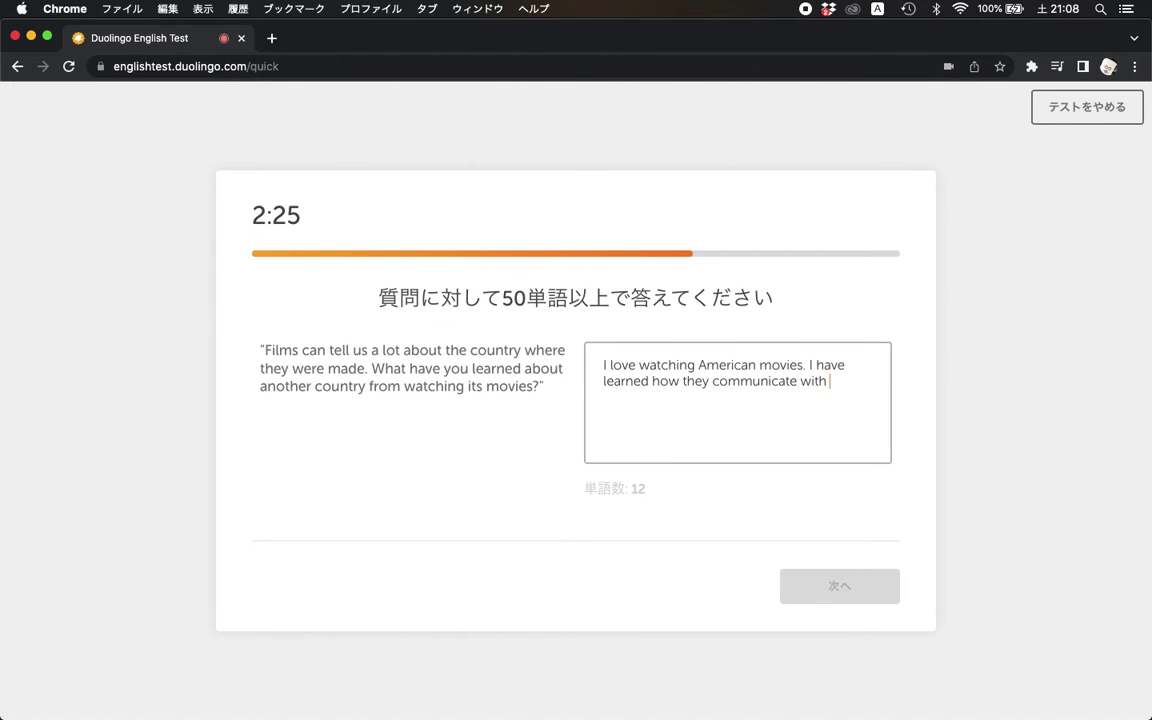
{"action": "type", "text": " other people"}
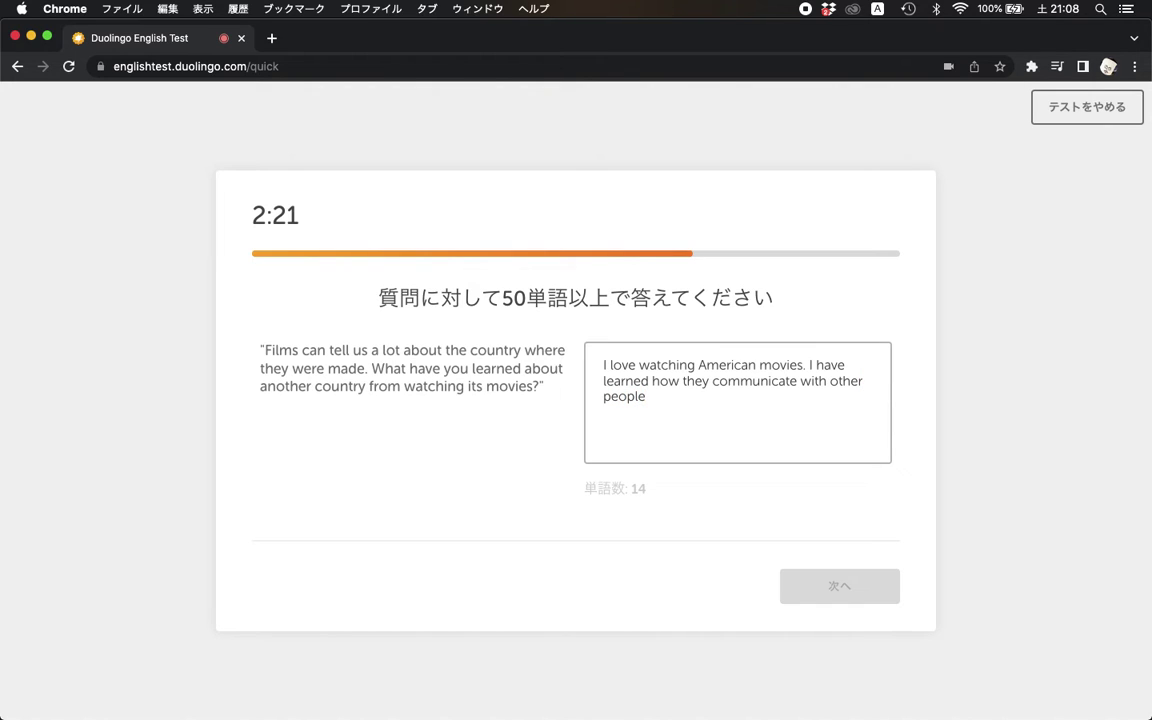
- Insert "socialize and" before "communicate" and end the sentence after "people" with a period
{"action": "left_click", "coordinate": [713, 381]}
{"action": "type", "text": "social"}
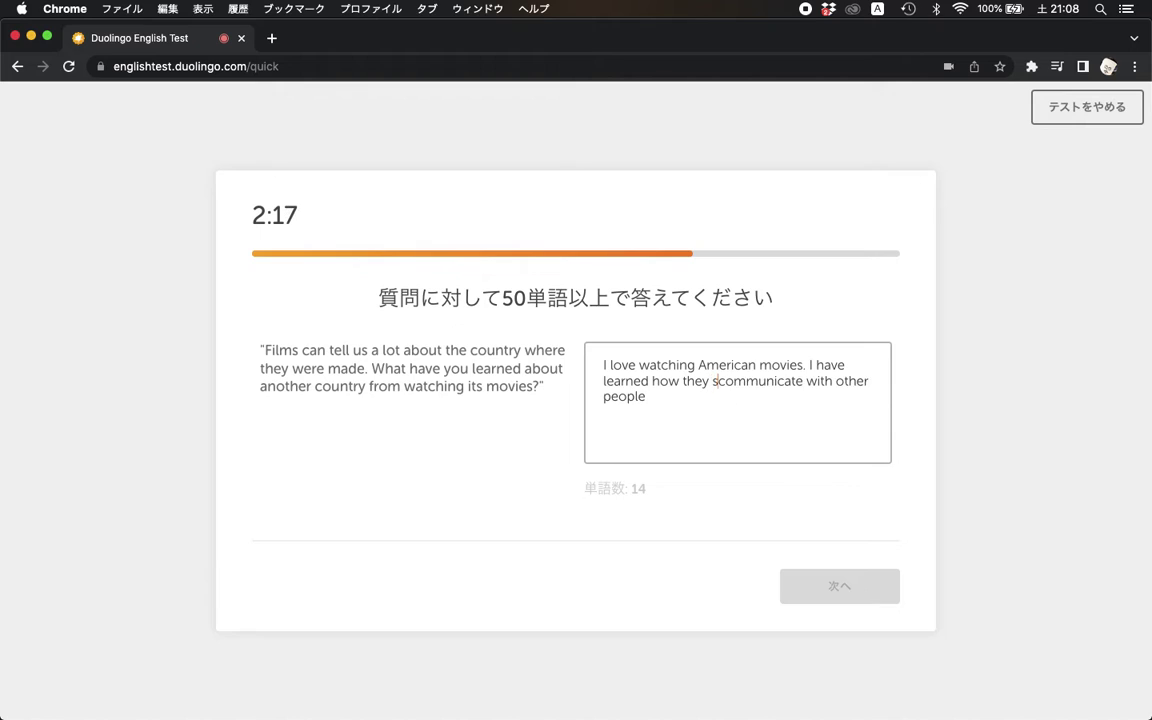
{"action": "type", "text": "ize and"}
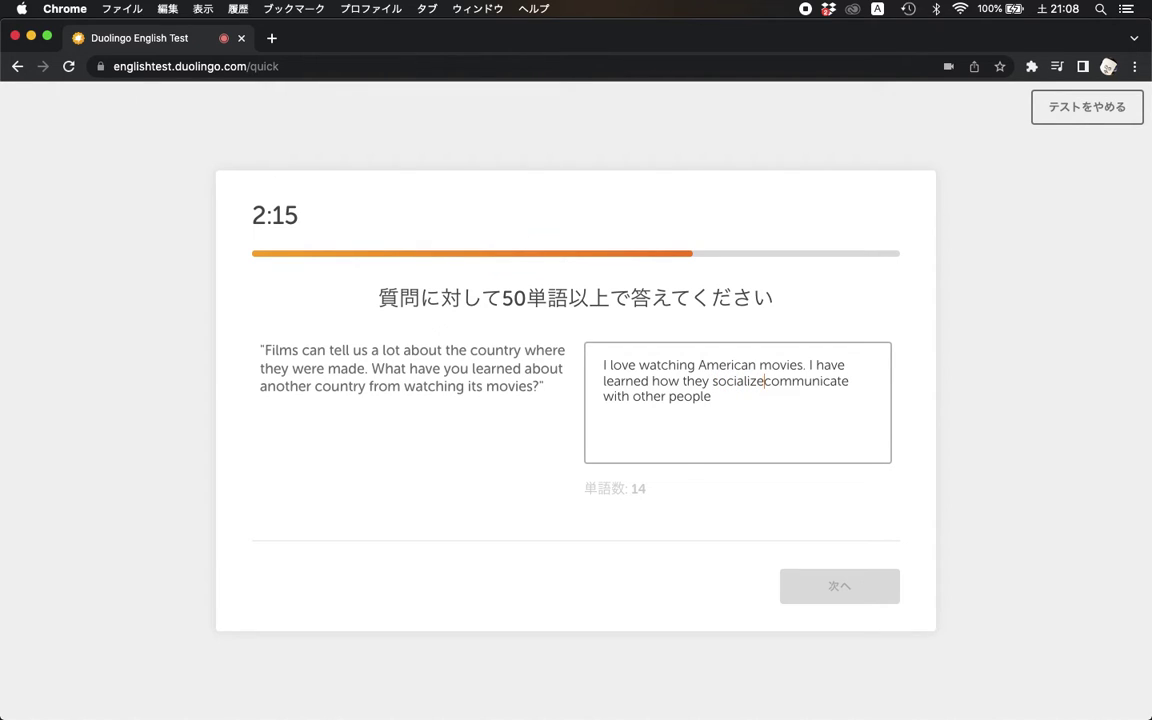
{"action": "left_click", "coordinate": [835, 398]}
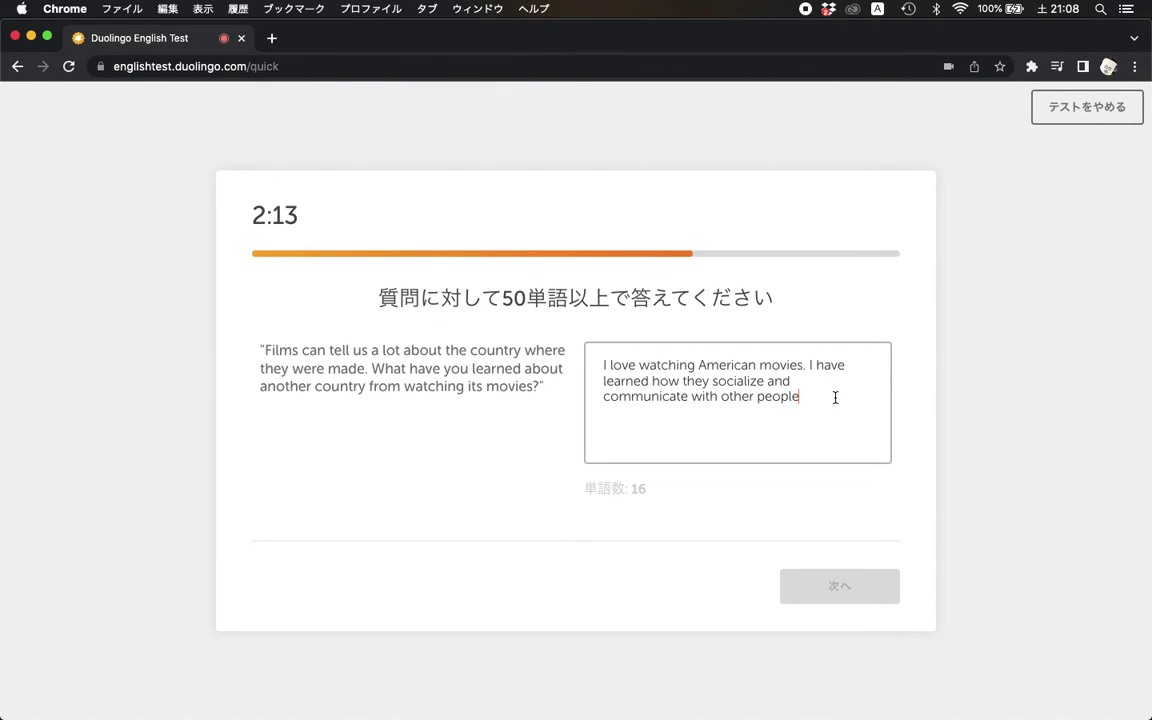
{"action": "type", "text": "."}
- Add the sentence "They try to act positive and bright as much as they can." to the films answer
{"action": "type", "text": "Tha"}
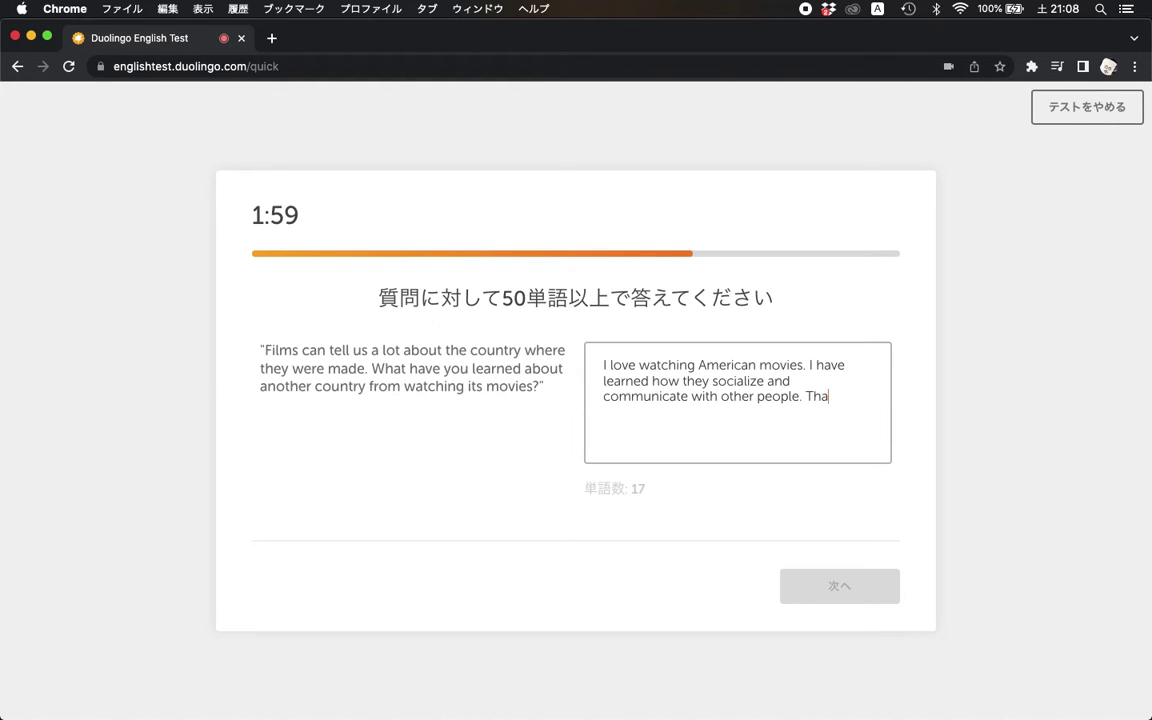
{"action": "key", "text": "BackSpace"}
{"action": "type", "text": "ey try to act pos"}
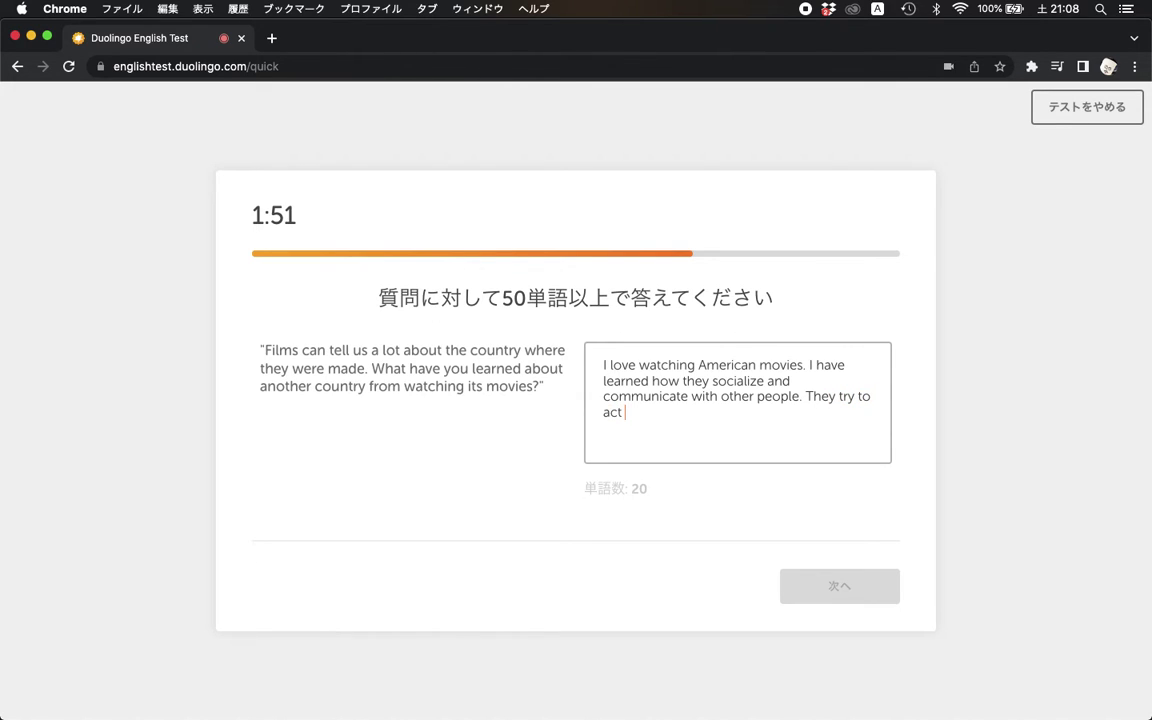
{"action": "type", "text": "tive"}
{"action": "type", "text": "and bright"}
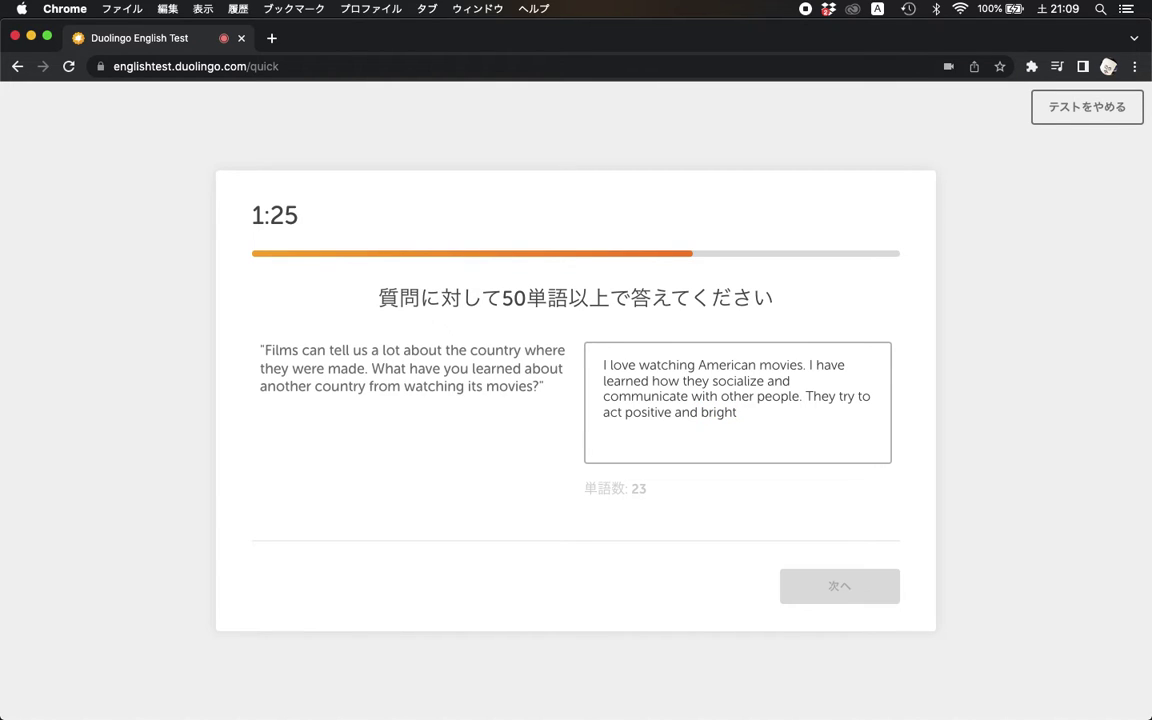
{"action": "type", "text": " as m"}
{"action": "key", "text": "BackSpace"}
{"action": "key", "text": "BackSpace"}
{"action": "key", "text": "BackSpace"}
{"action": "key", "text": "BackSpace"}
{"action": "type", "text": "as much as"}
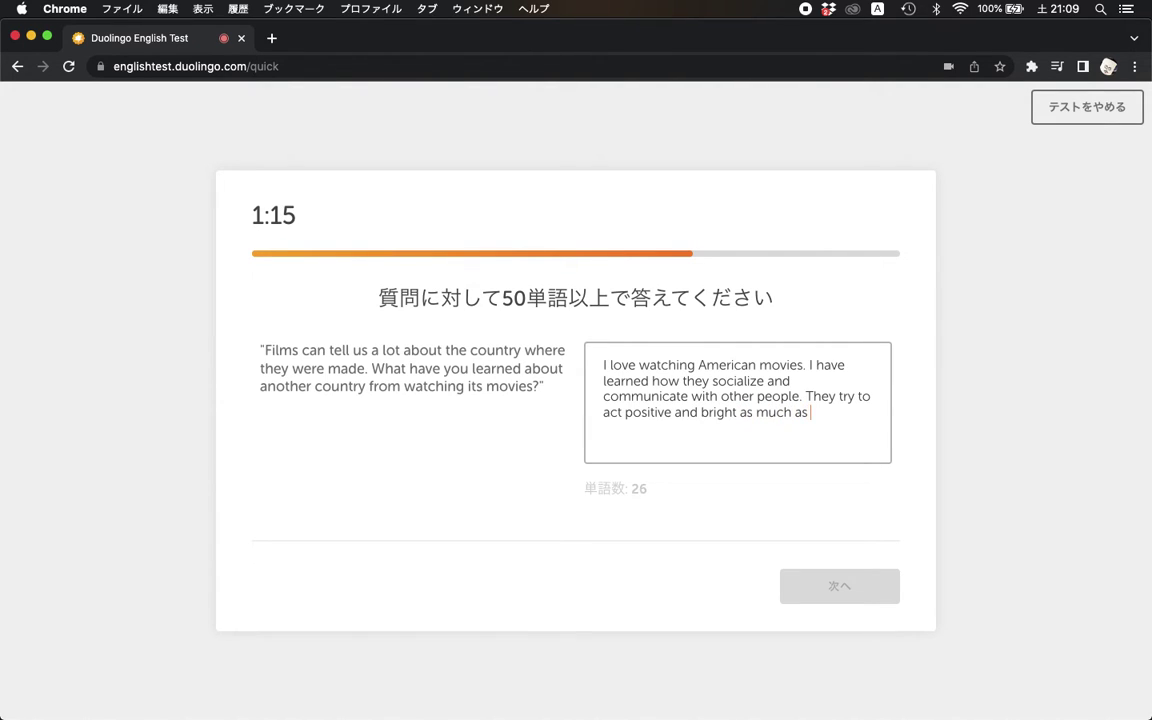
{"action": "type", "text": " they can."}
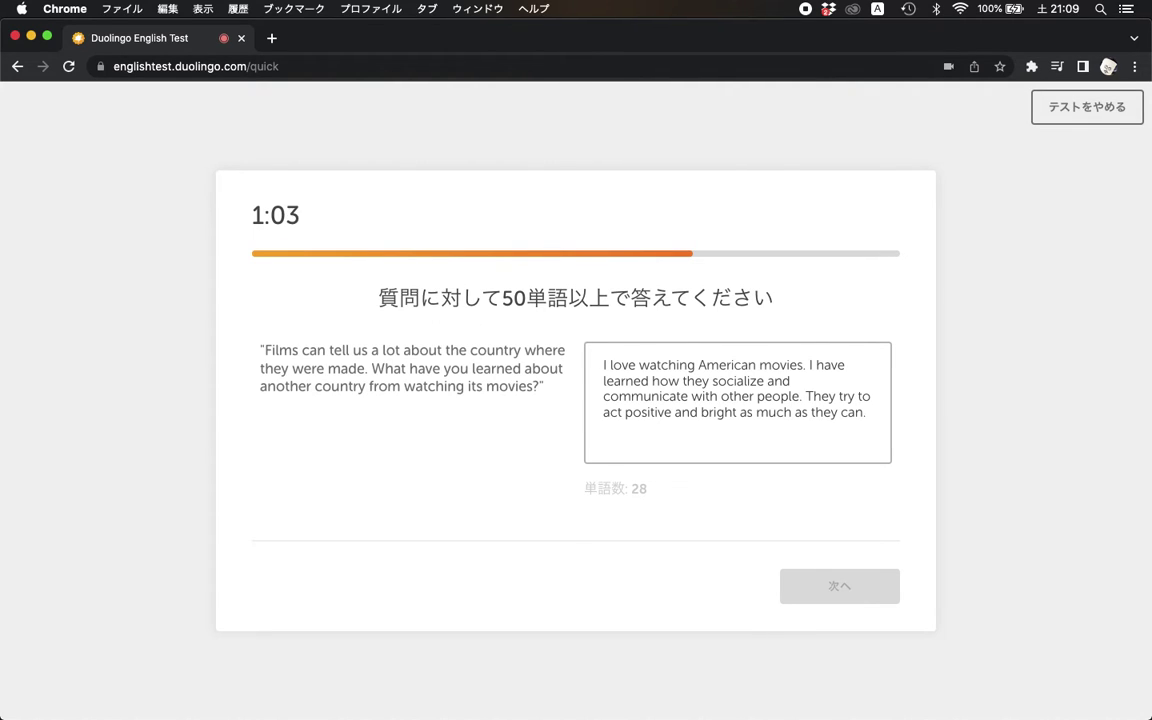
- Continue the films answer with "Also they seem to pretend to be understanding and considering even though"
{"action": "type", "text": "Ao"}
{"action": "key", "text": "BackSpace"}
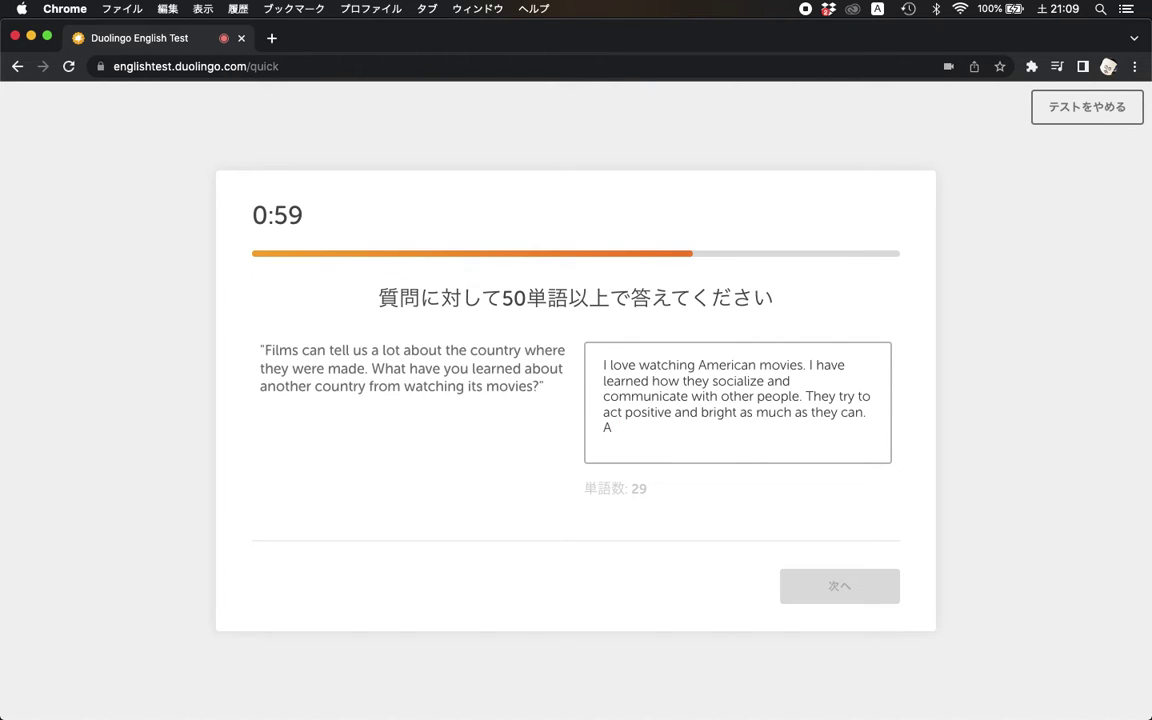
{"action": "type", "text": "lso they seem"}
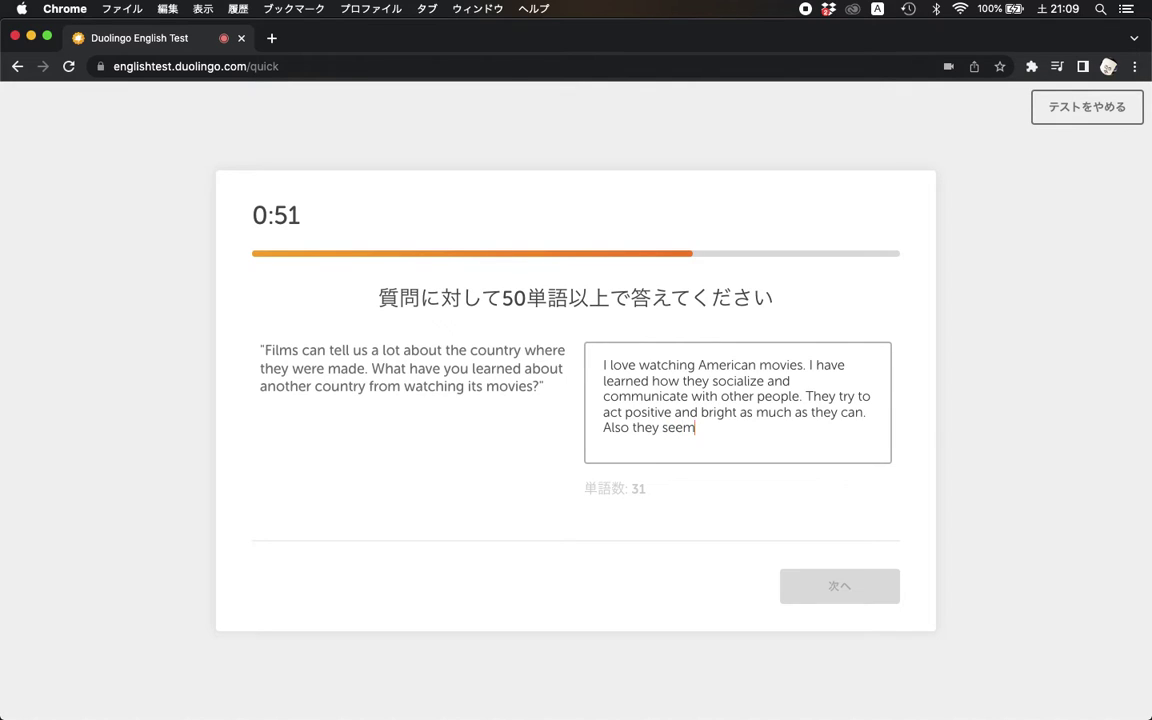
{"action": "type", "text": " to pretend "}
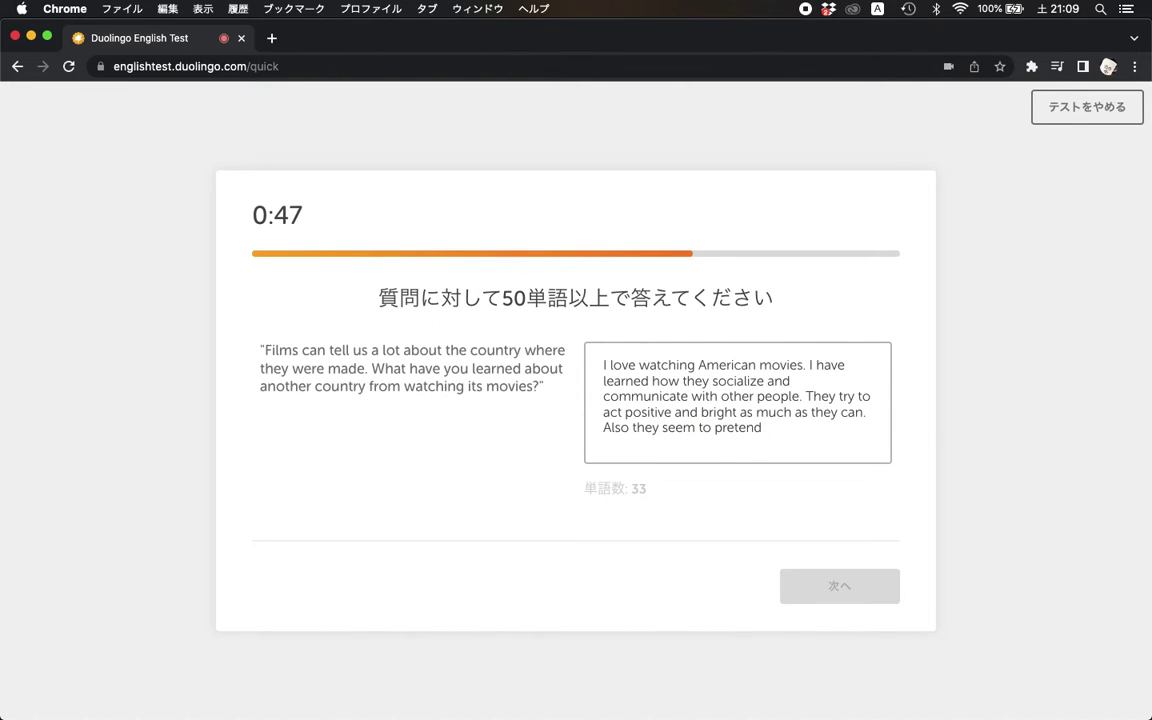
{"action": "type", "text": "to be unde"}
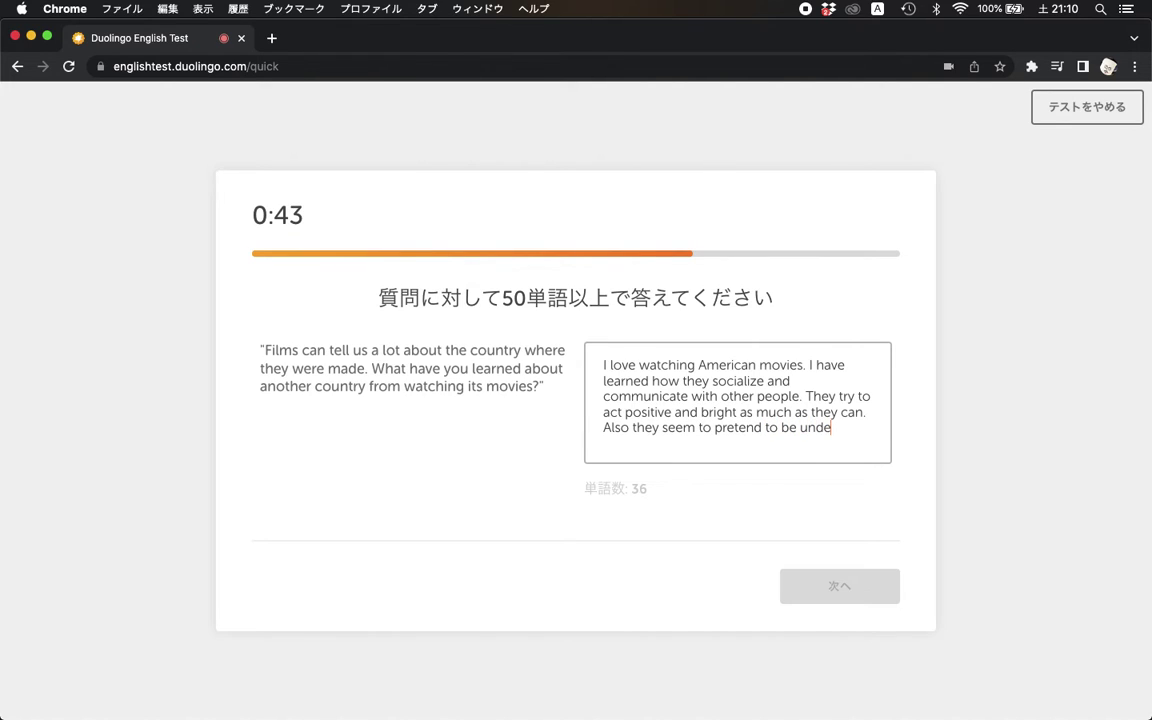
{"action": "type", "text": "rstanding"}
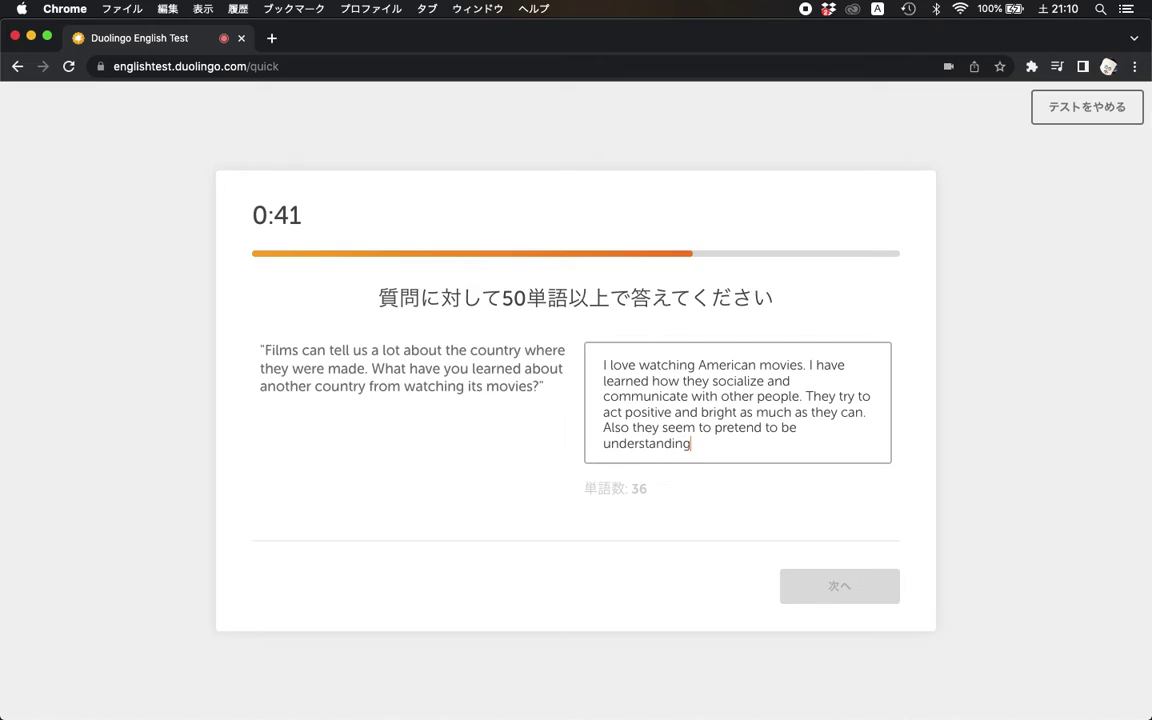
{"action": "type", "text": " and consi"}
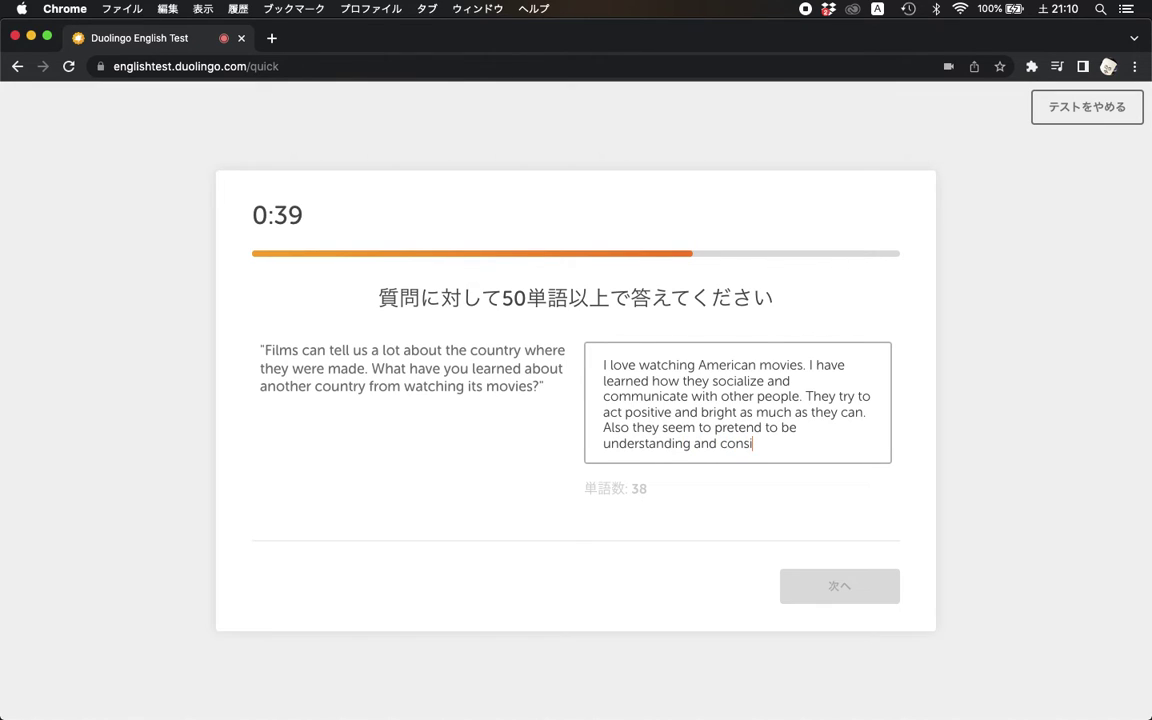
{"action": "type", "text": "dering even though"}
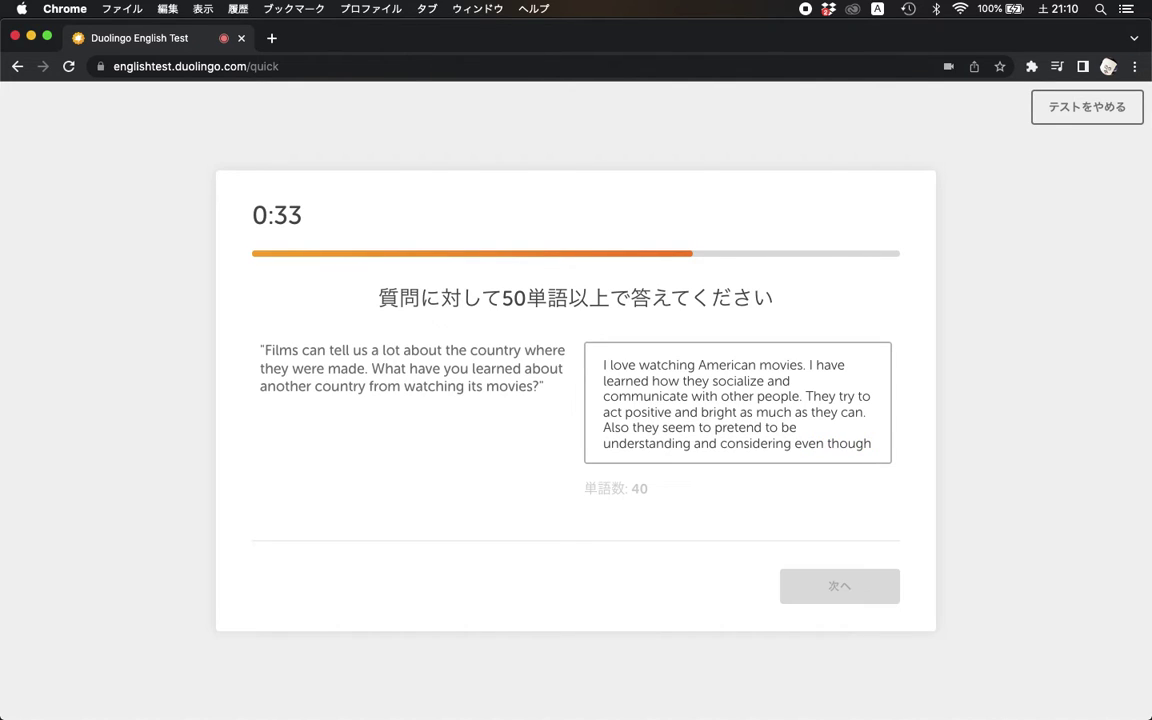
- Add "they actually" after "even though" in the films answer
{"action": "type", "text": " ehy"}
{"action": "key", "text": "BackSpace"}
{"action": "key", "text": "BackSpace"}
{"action": "key", "text": "BackSpace"}
{"action": "type", "text": "they "}
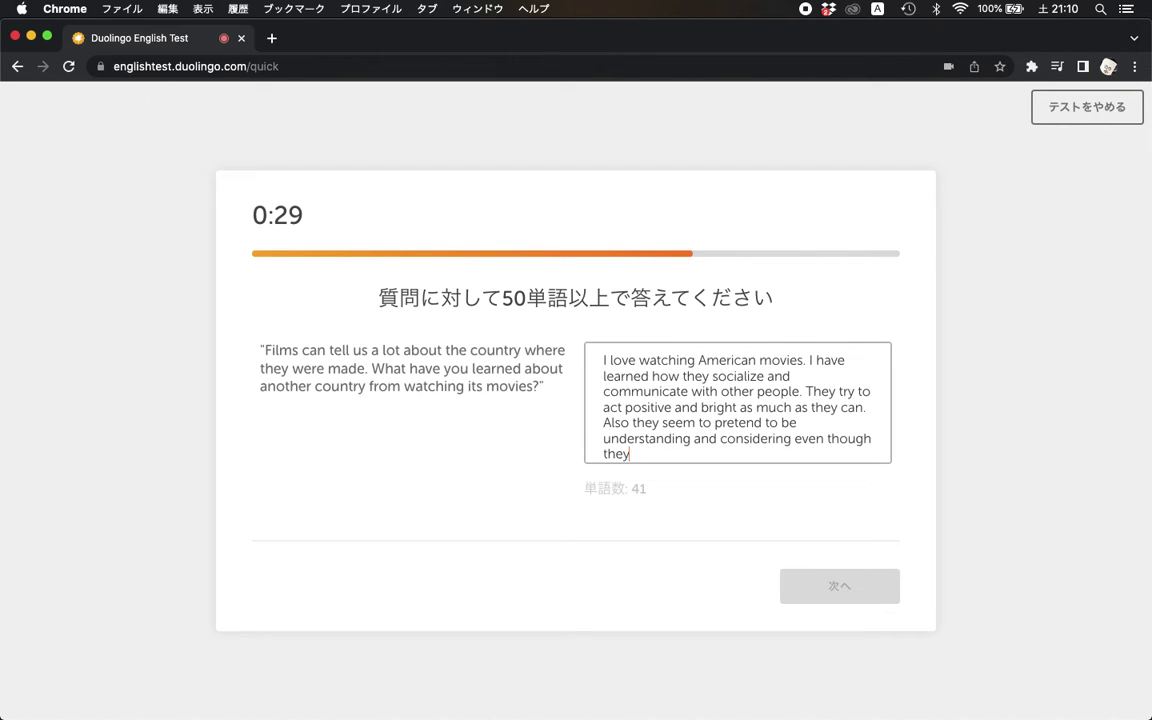
{"action": "type", "text": "actuak"}
{"action": "key", "text": "BackSpace"}
{"action": "type", "text": "lly"}
{"action": "type", "text": " th"}
{"action": "key", "text": "BackSpace"}
{"action": "key", "text": "BackSpace"}
{"action": "type", "text": "x"}
{"action": "key", "text": "BackSpace"}
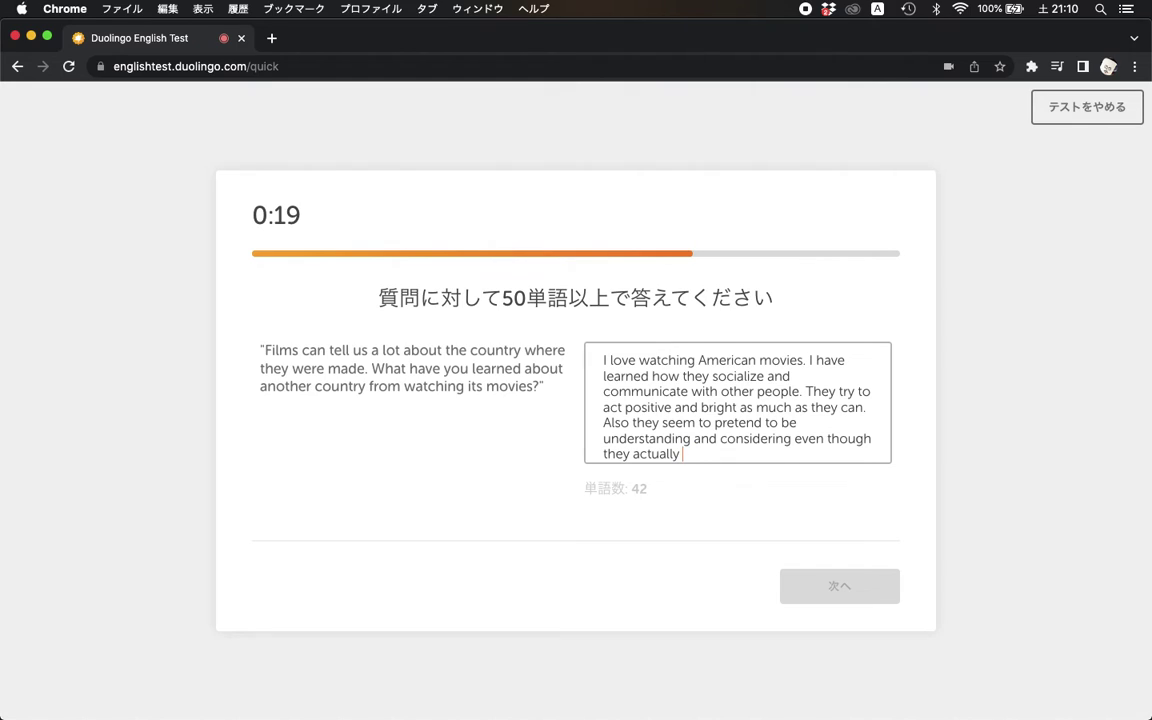
- Finish the last sentence of the films answer with "feel empathy with someone."
{"action": "type", "text": "feel empa"}
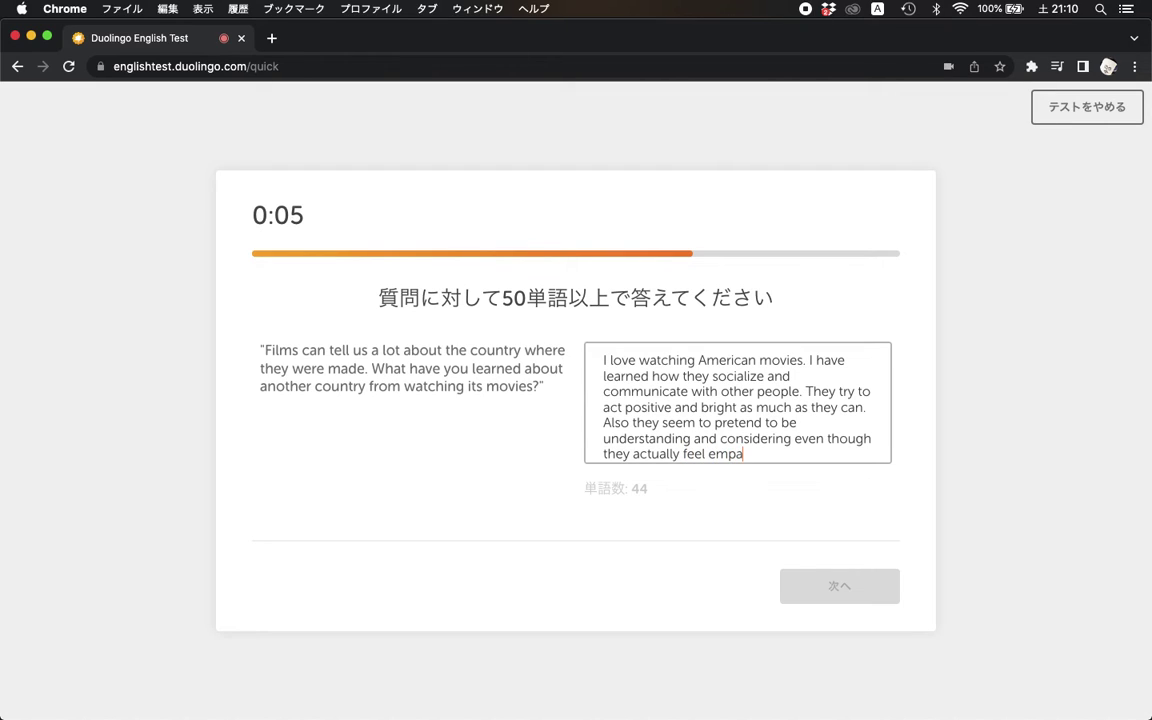
{"action": "type", "text": "thy with som"}
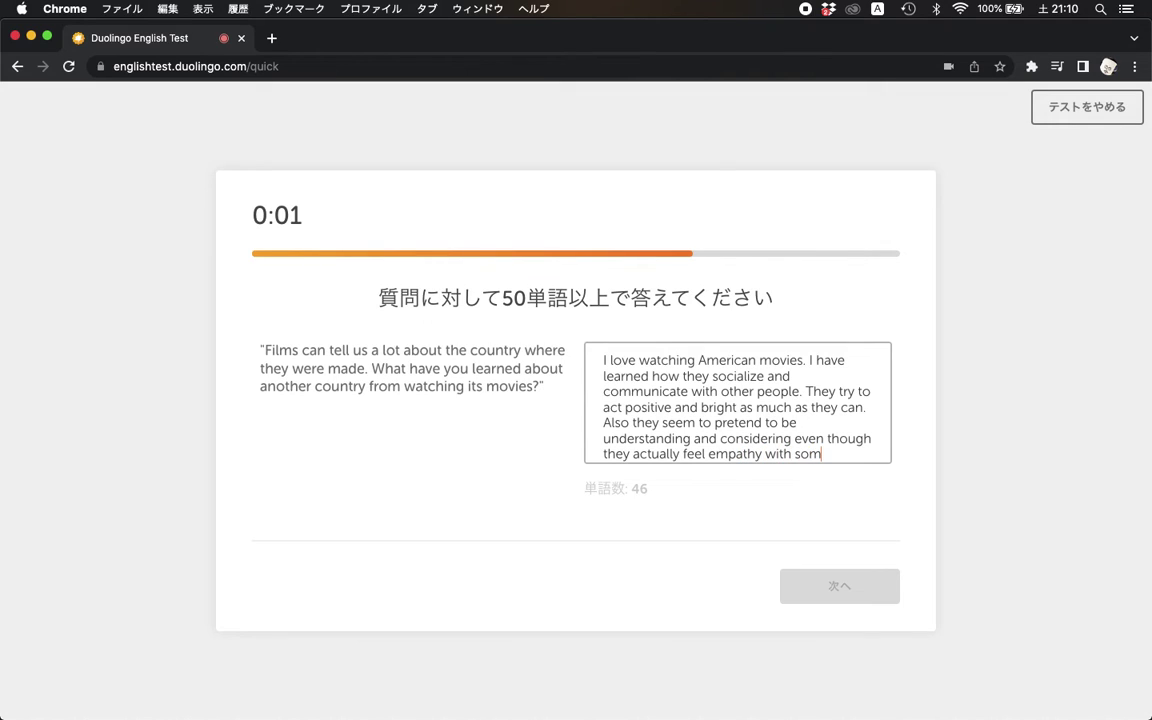
{"action": "type", "text": "eone."}
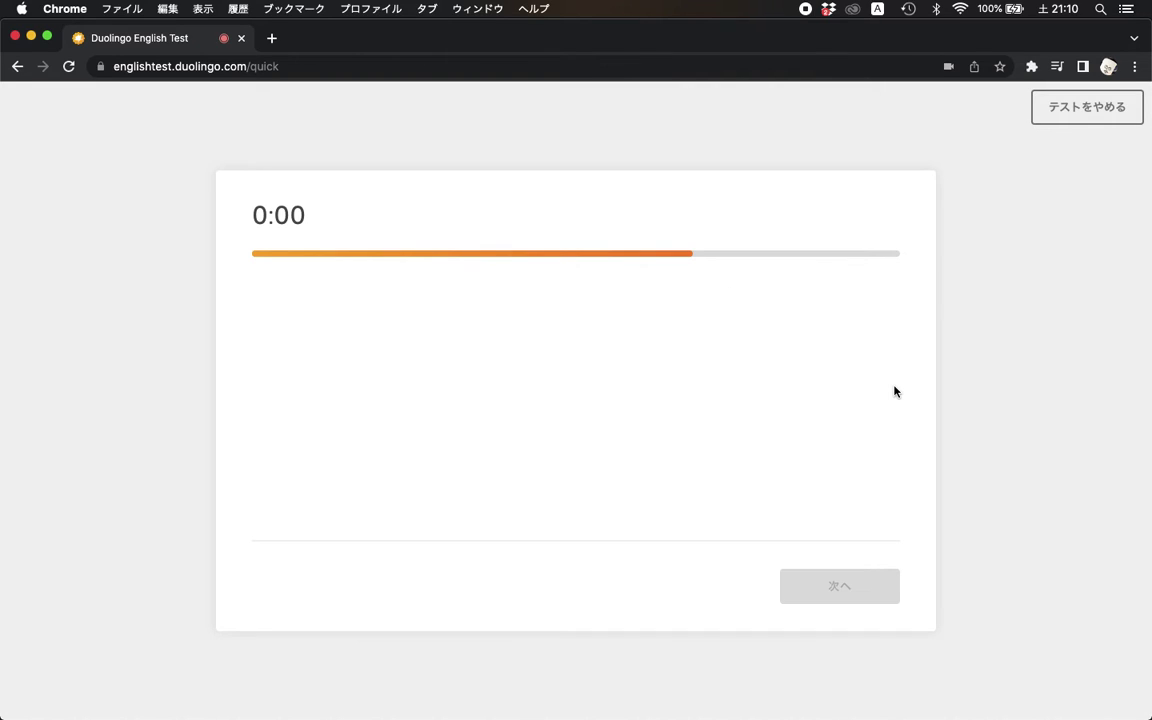
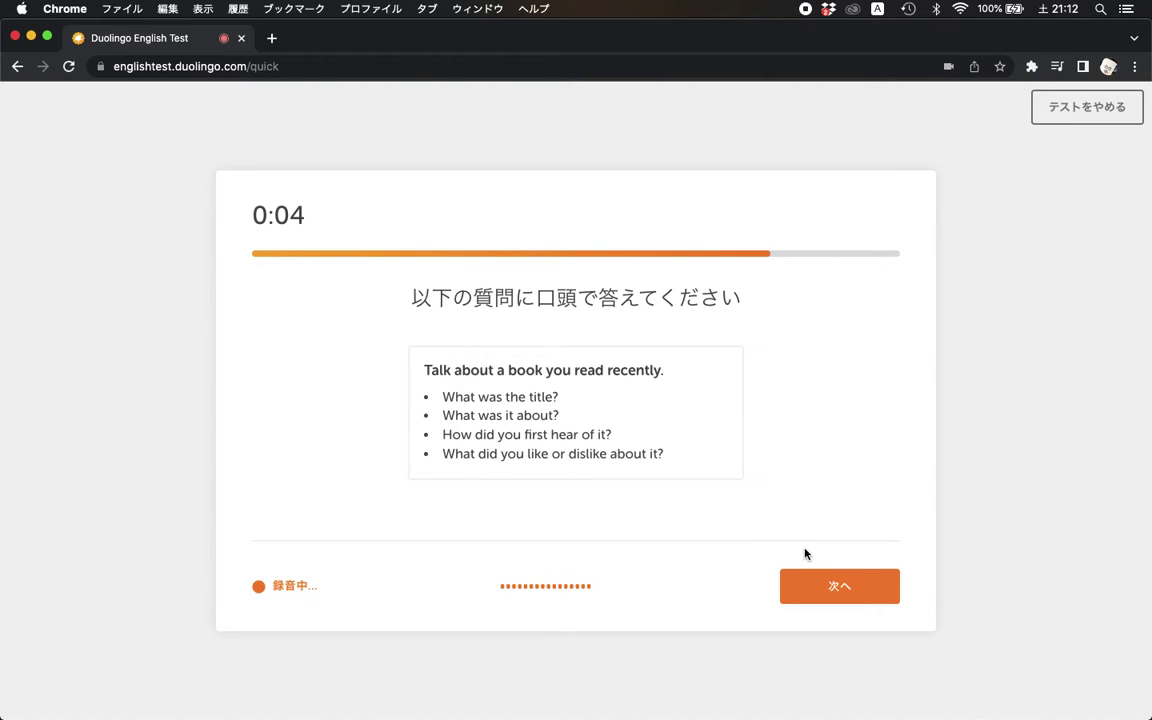
- Submit the spoken answer about a recently read book and proceed to the Writing Sample answer on parents' responsibility
{"action": "left_click", "coordinate": [817, 585]}
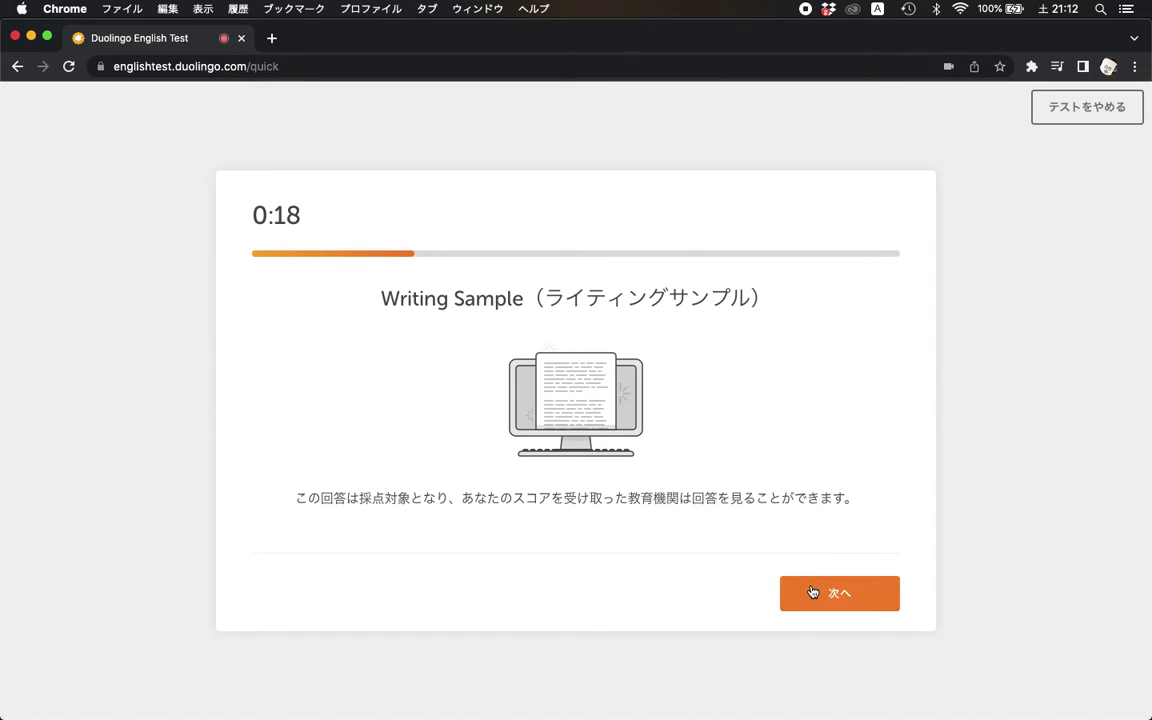
{"action": "left_click", "coordinate": [813, 592]}
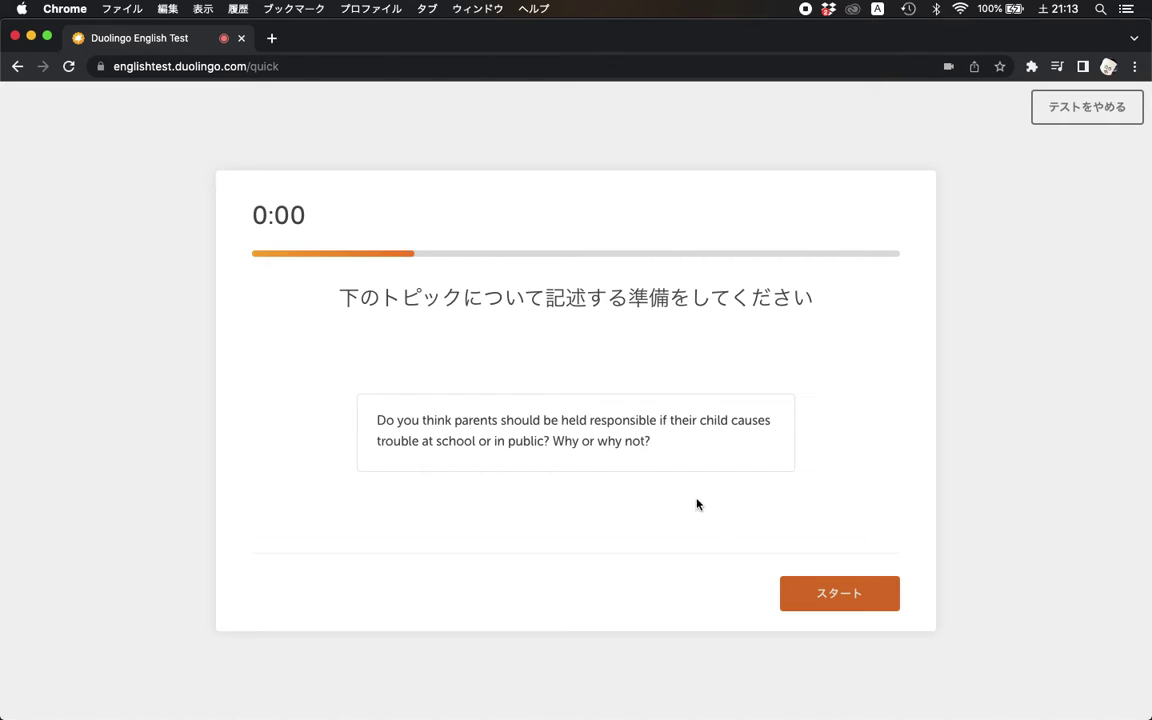
{"action": "left_click", "coordinate": [754, 407]}
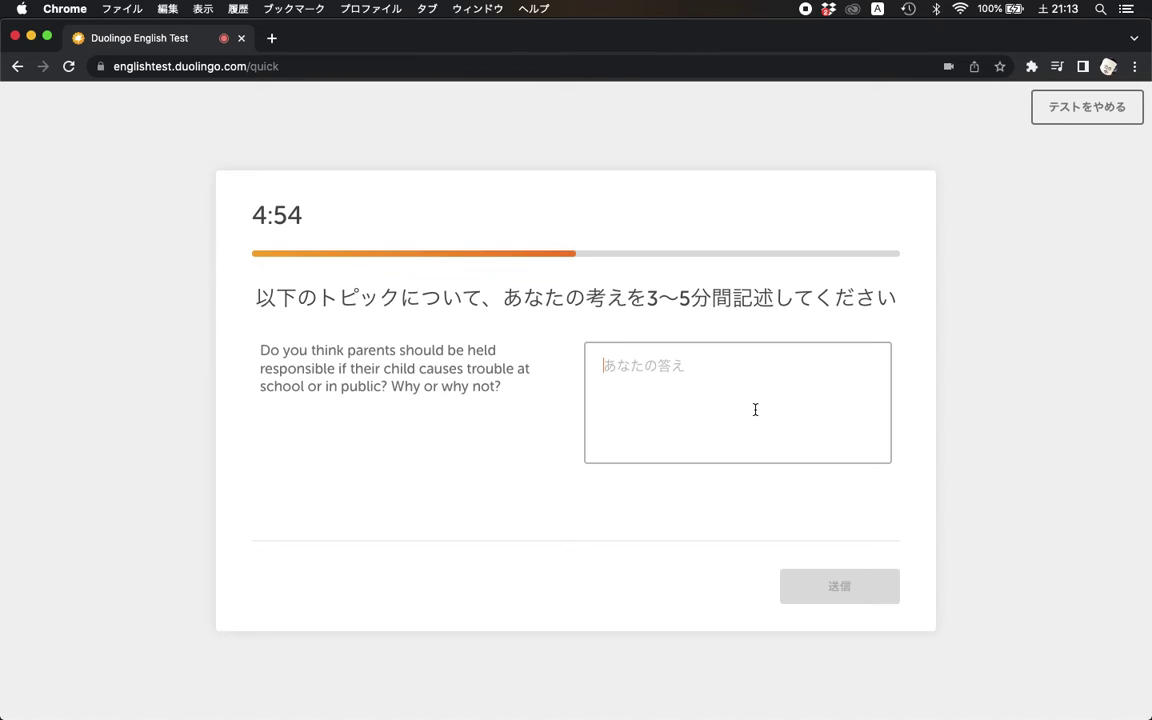
- Begin the Writing Sample answer with "Yes, I believe parents are responsible"
{"action": "type", "text": "Y"}
{"action": "type", "text": "es, I t"}
{"action": "type", "text": "hi"}
{"action": "key", "text": "BackSpace"}
{"action": "key", "text": "BackSpace"}
{"action": "key", "text": "BackSpace"}
{"action": "type", "text": "believe pae"}
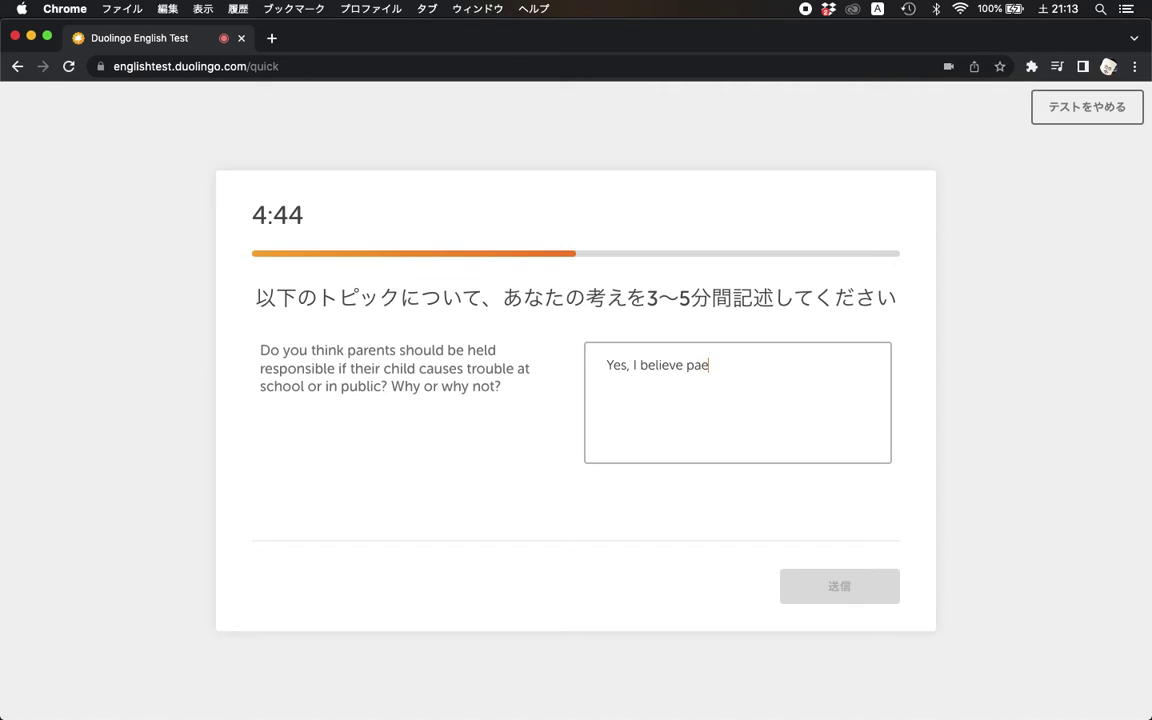
{"action": "key", "text": "BackSpace"}
{"action": "type", "text": "reb"}
{"action": "key", "text": "BackSpace"}
{"action": "key", "text": "BackSpace"}
{"action": "type", "text": "ents are re"}
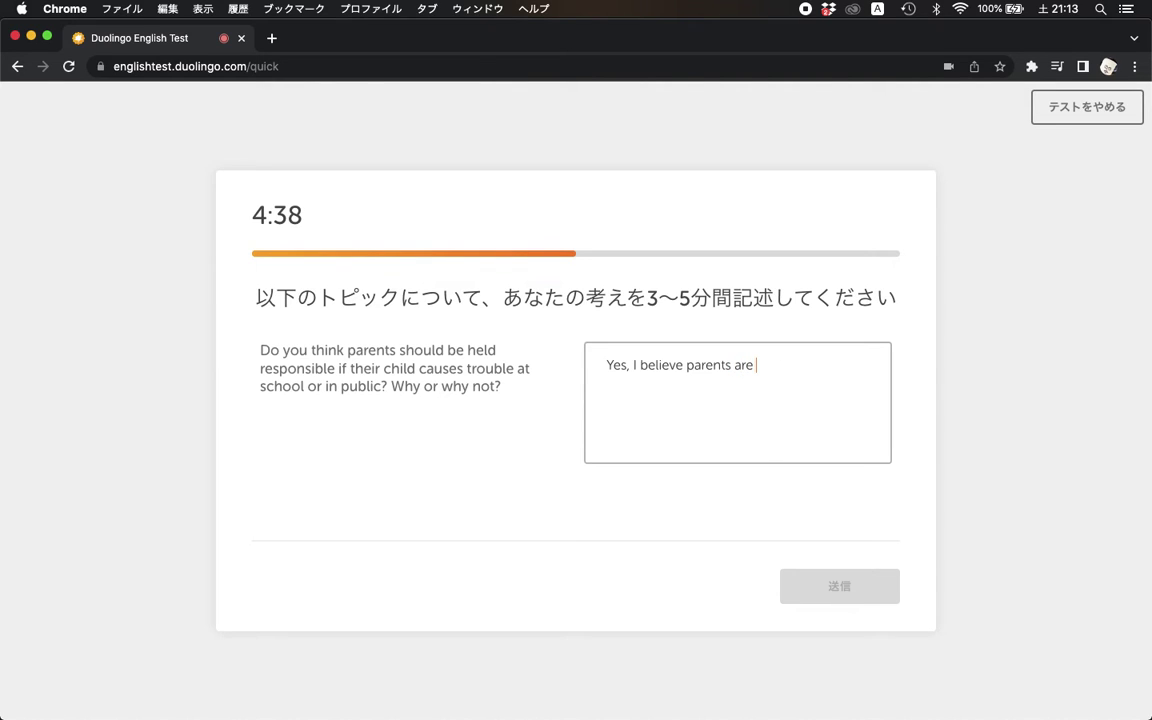
{"action": "type", "text": "sponsible f"}
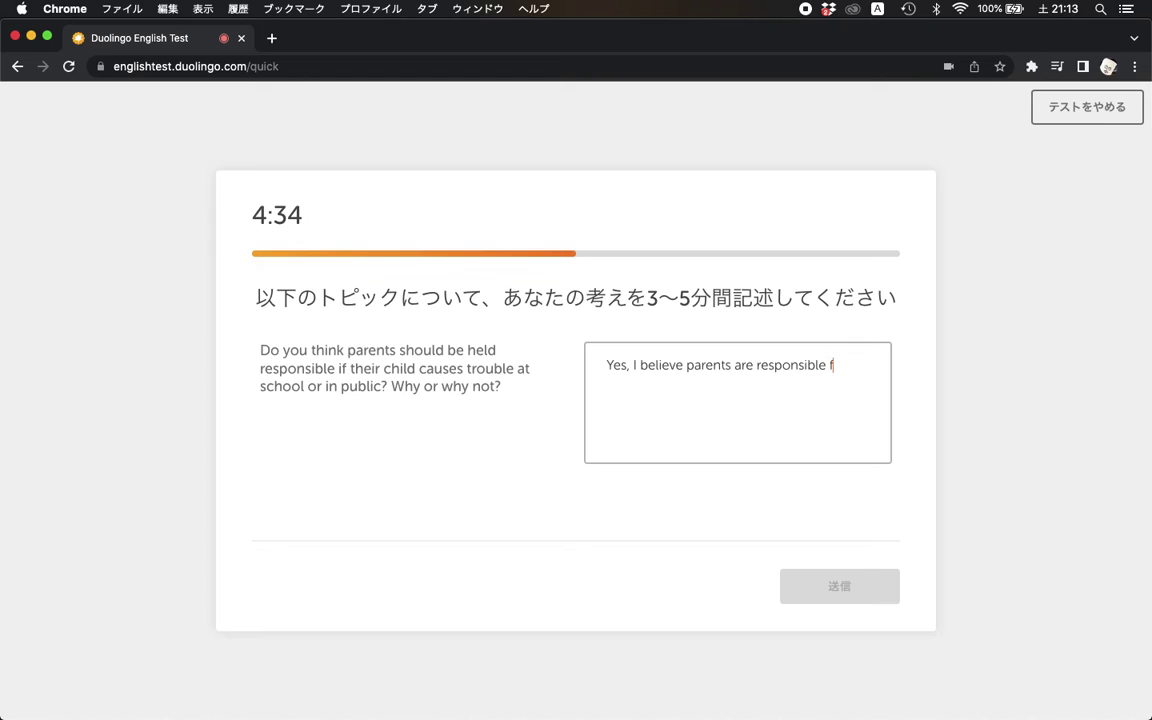
- Complete the opening sentence of the Writing Sample with "for their children's trouble."
{"action": "type", "text": "or thie"}
{"action": "key", "text": "BackSpace"}
{"action": "key", "text": "BackSpace"}
{"action": "type", "text": "eir child"}
{"action": "type", "text": "ren7"}
{"action": "key", "text": "BackSpace"}
{"action": "type", "text": "'"}
{"action": "key", "text": "BackSpace"}
{"action": "type", "text": "'s trouble."}
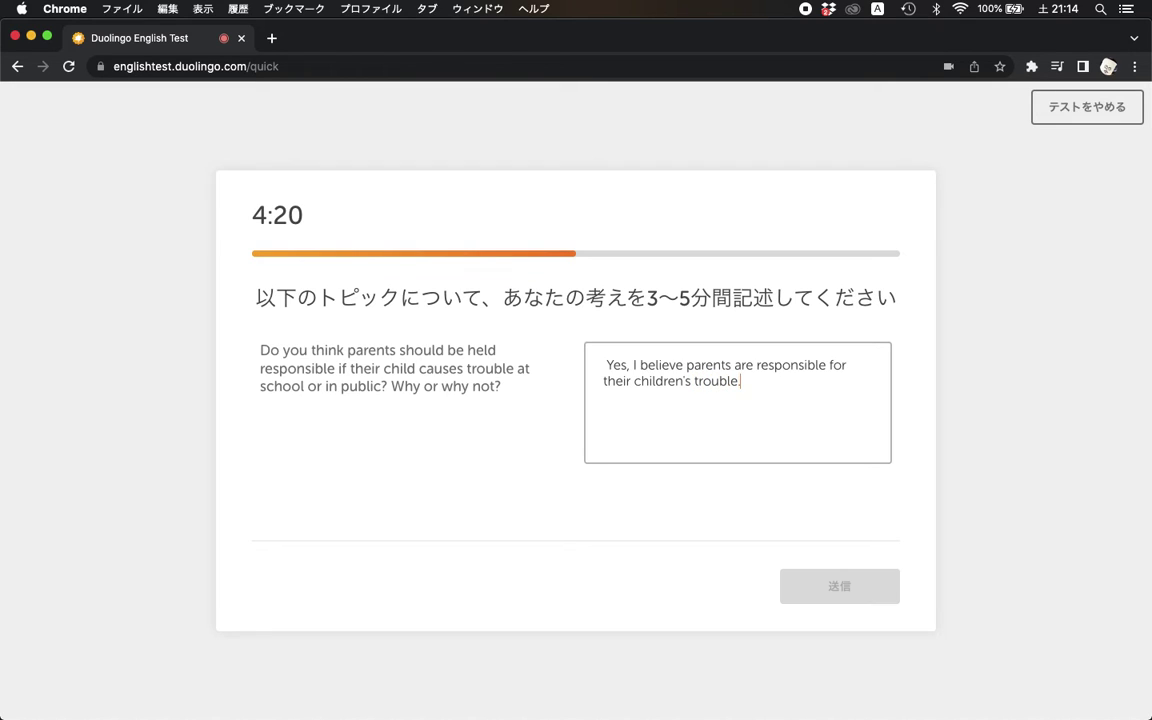
- Add "I have two reasons to support my opinioin. To begin with," to the Writing Sample answer
{"action": "type", "text": " I have"}
{"action": "type", "text": "two reasons "}
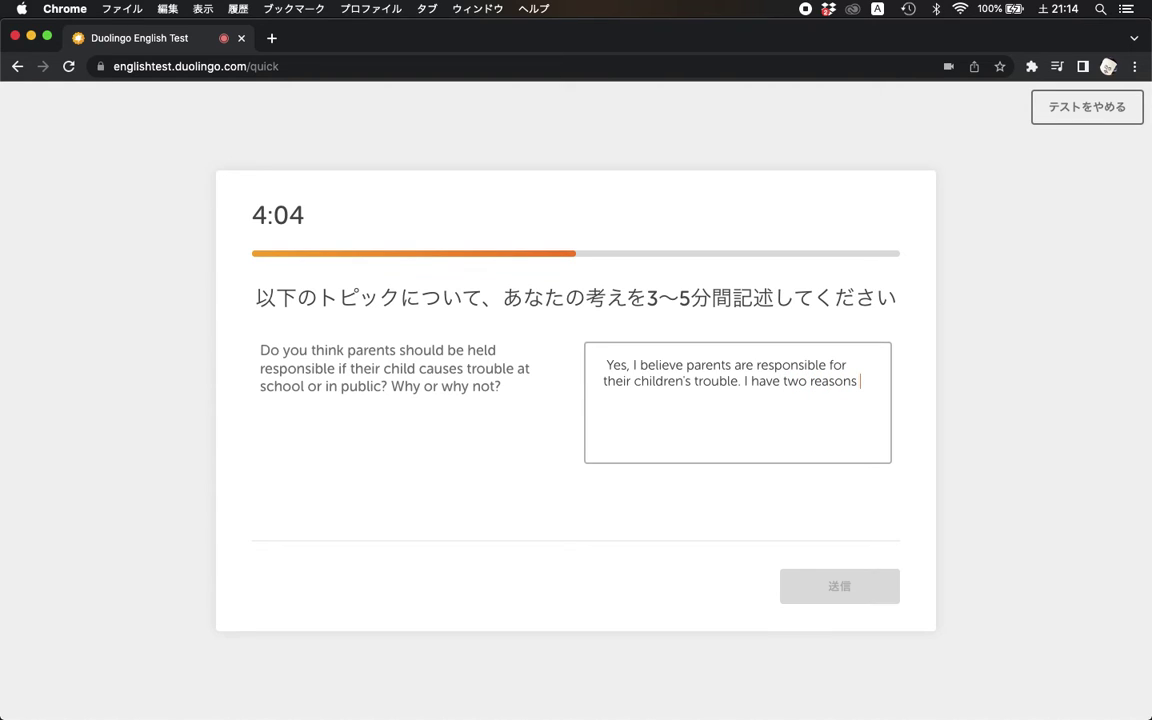
{"action": "type", "text": "to support my opini"}
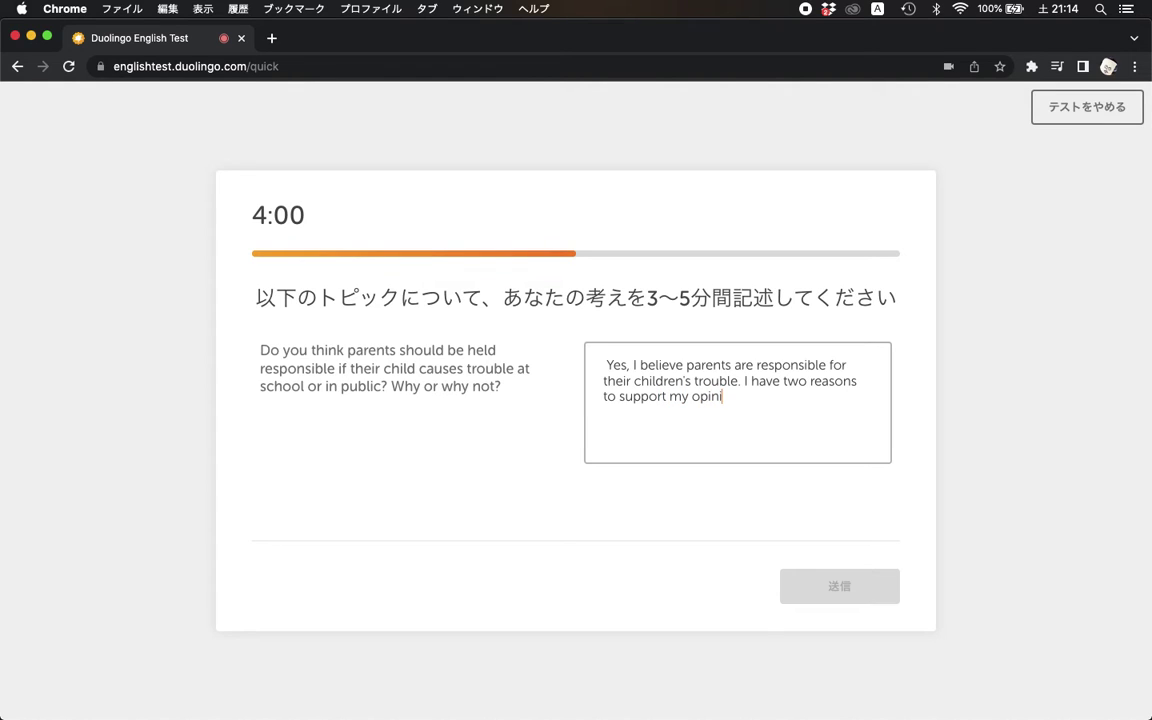
{"action": "type", "text": "oin."}
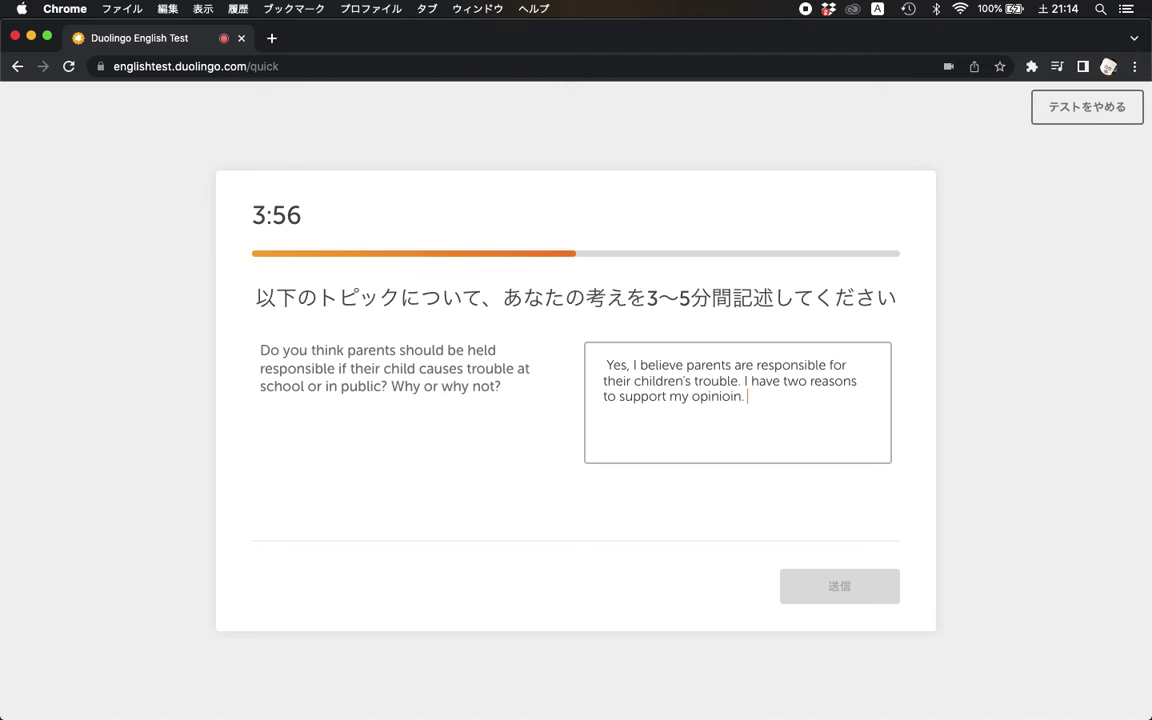
{"action": "type", "text": " To begin with,"}
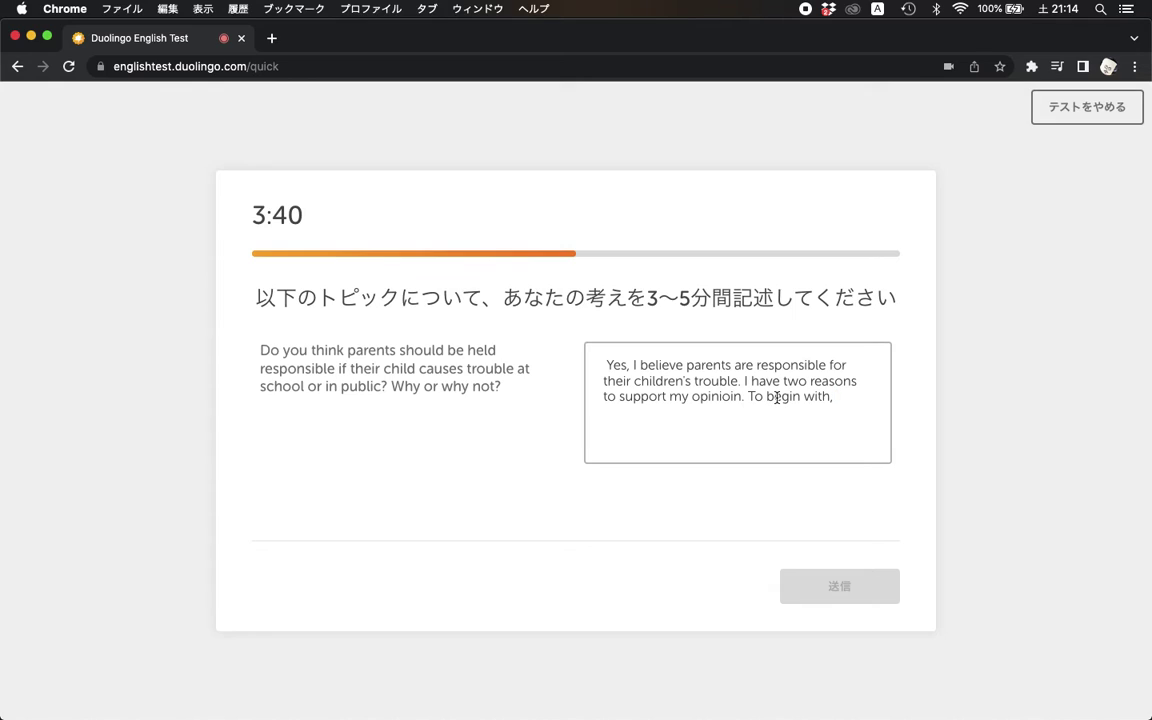
- Change "children's" to "child's" in the opening sentence
{"action": "left_click_drag", "start_coordinate": [685, 381], "coordinate": [667, 382]}
{"action": "key", "text": "BackSpace"}
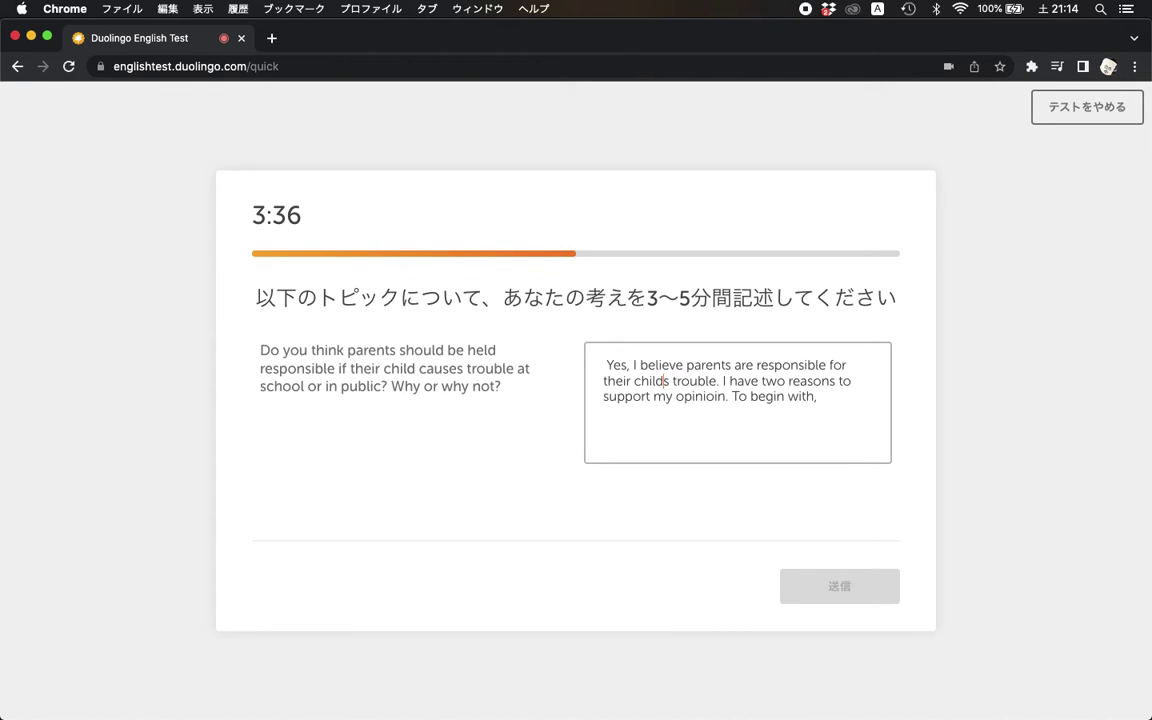
{"action": "type", "text": "'"}
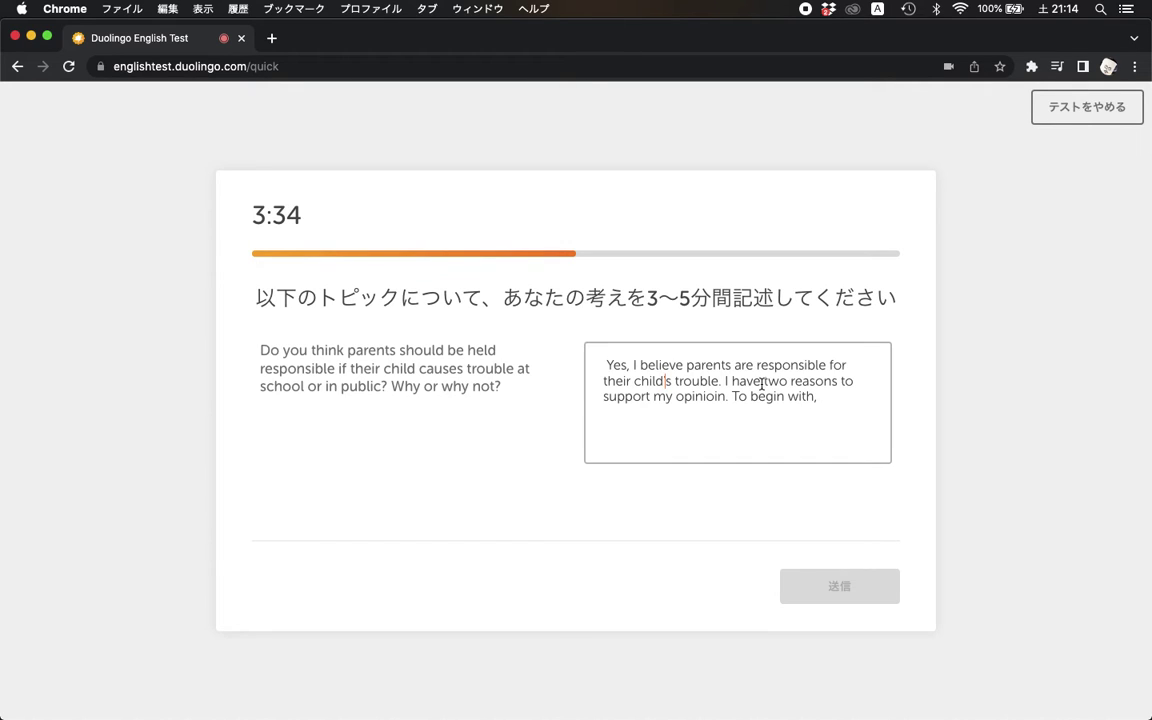
- Continue after "To begin with," with "childs don't know how to behave appropriately"
{"action": "type", "text": "childs"}
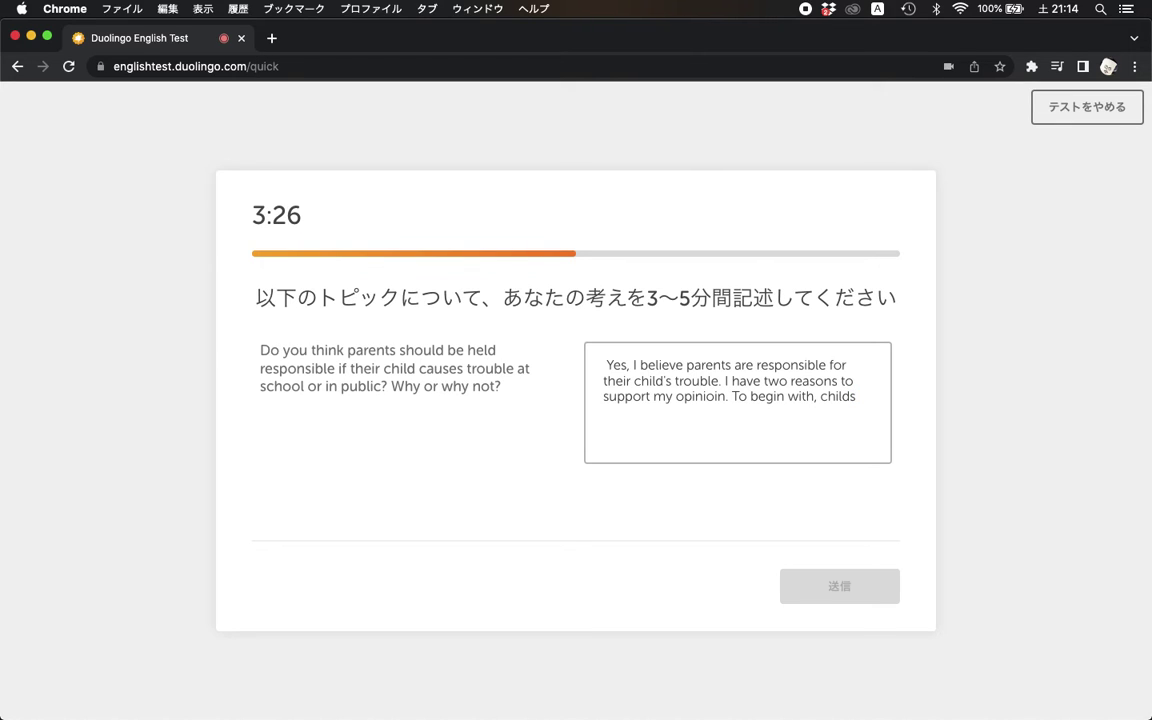
{"action": "type", "text": "don't know how to behave ap"}
{"action": "key", "text": "BackSpace"}
{"action": "type", "text": "appeo"}
{"action": "key", "text": "BackSpace"}
{"action": "key", "text": "BackSpace"}
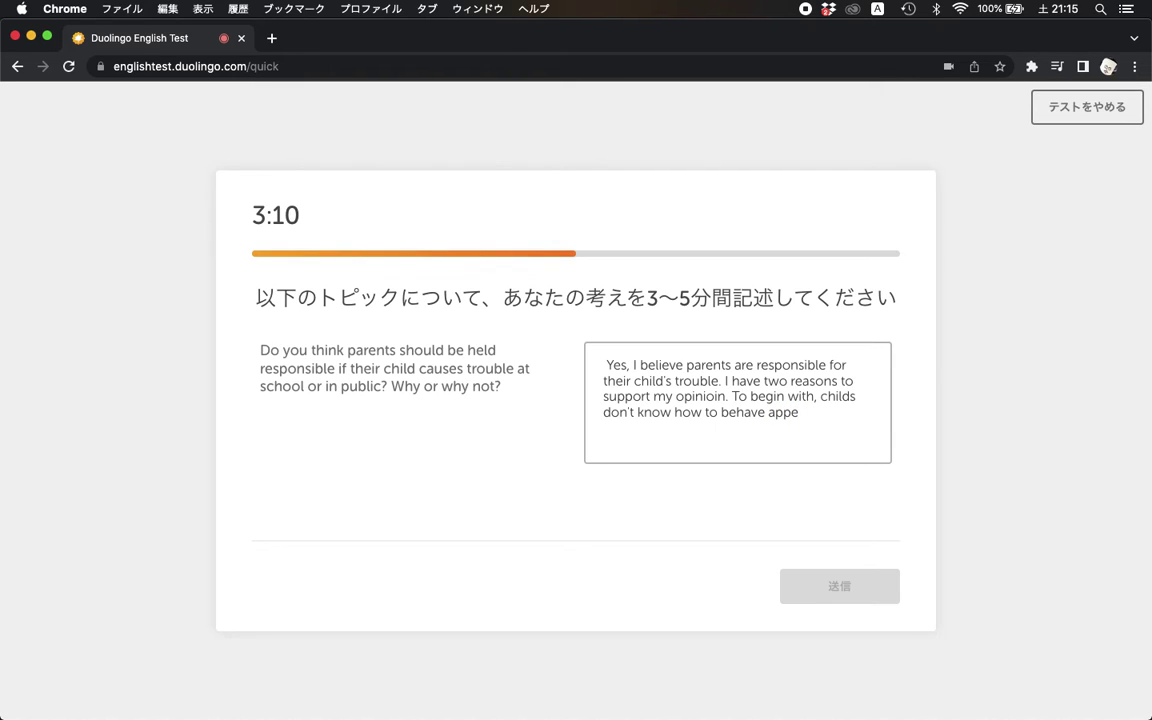
{"action": "type", "text": "ropriately"}
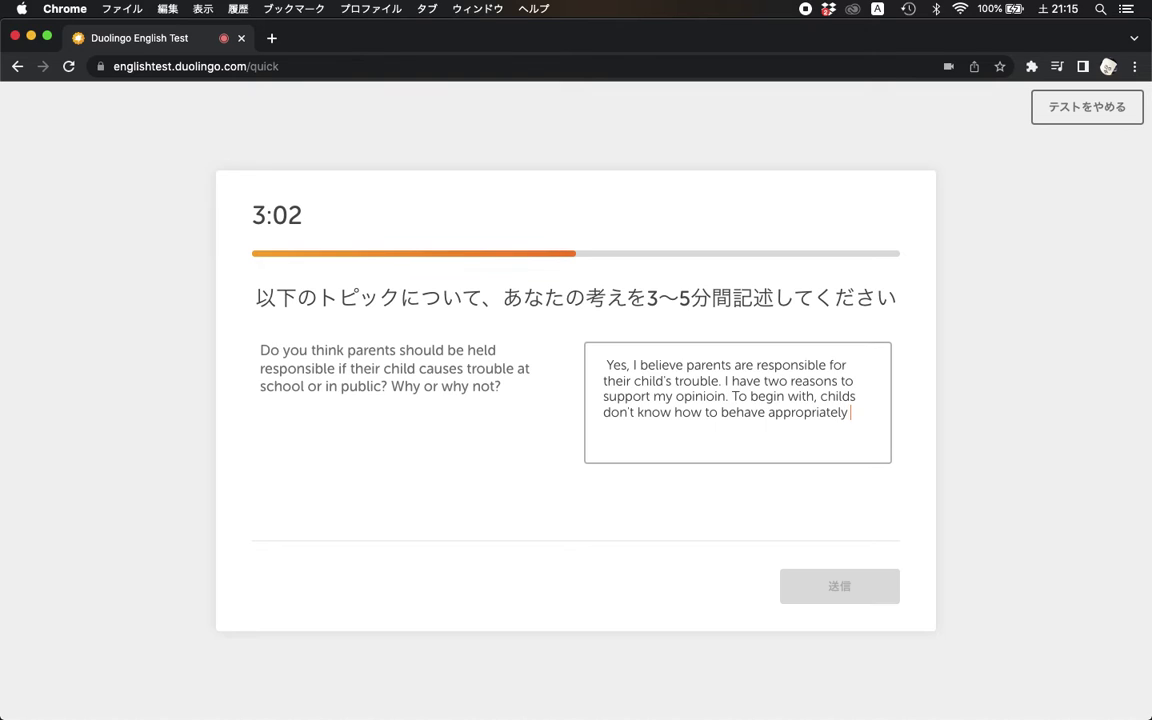
- End the sentence about children's behavior with "so much."
{"action": "type", "text": "ao m"}
{"action": "key", "text": "BackSpace"}
{"action": "key", "text": "BackSpace"}
{"action": "key", "text": "BackSpace"}
{"action": "key", "text": "BackSpace"}
{"action": "type", "text": "so much."}
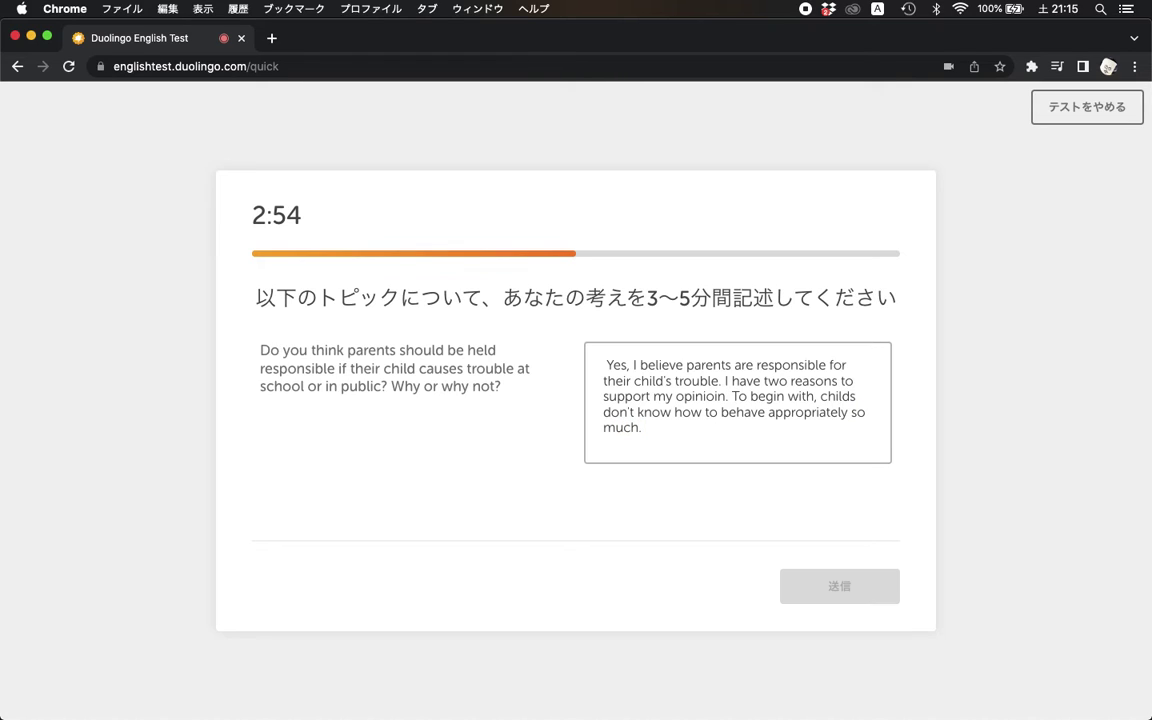
- Start the following sentence of the Writing Sample with "They are greatly"
{"action": "type", "text": " That"}
{"action": "key", "text": "BackSpace"}
{"action": "key", "text": "BackSpace"}
{"action": "type", "text": "ey are grea"}
{"action": "type", "text": "tly"}
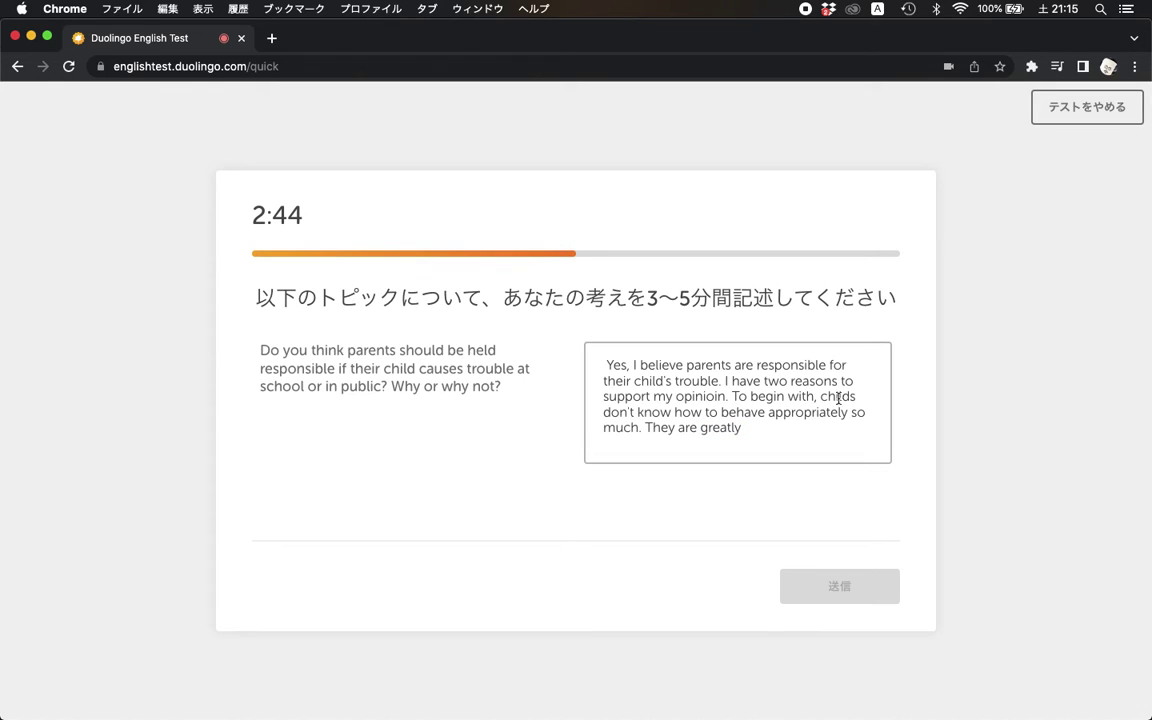
- Replace "They" before "are greatly" with "Their way of thinking and behavior" in the Writing Sample
{"action": "left_click_drag", "start_coordinate": [665, 429], "coordinate": [674, 430]}
{"action": "type", "text": "ir"}
{"action": "left_click", "coordinate": [681, 428]}
{"action": "type", "text": "way of "}
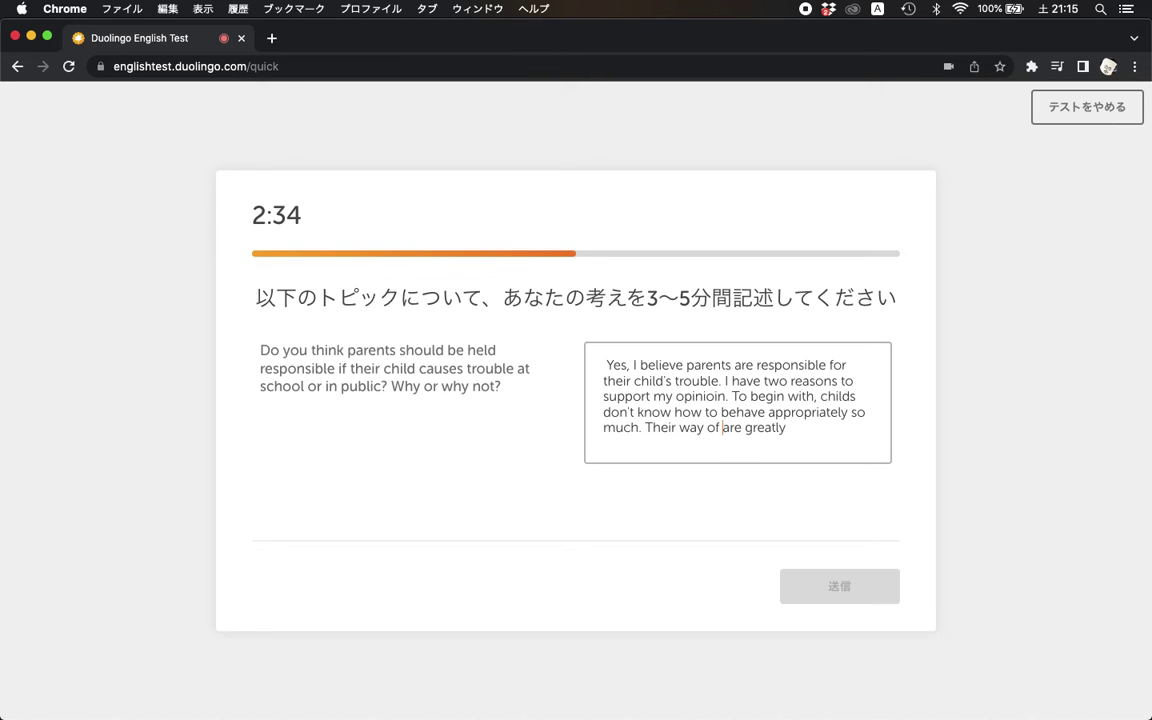
{"action": "type", "text": "thinking and behavior"}
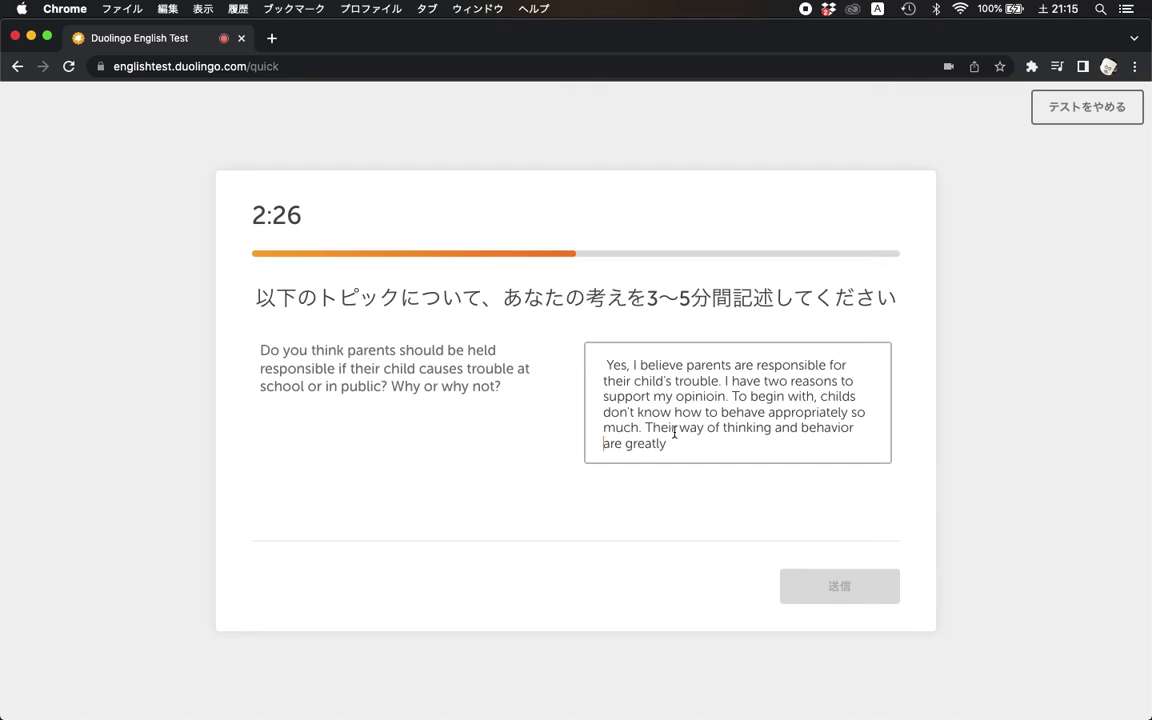
- Complete the sentence after "are greatly" with "affected by their parents'."
{"action": "type", "text": " are greatly affected by th"}
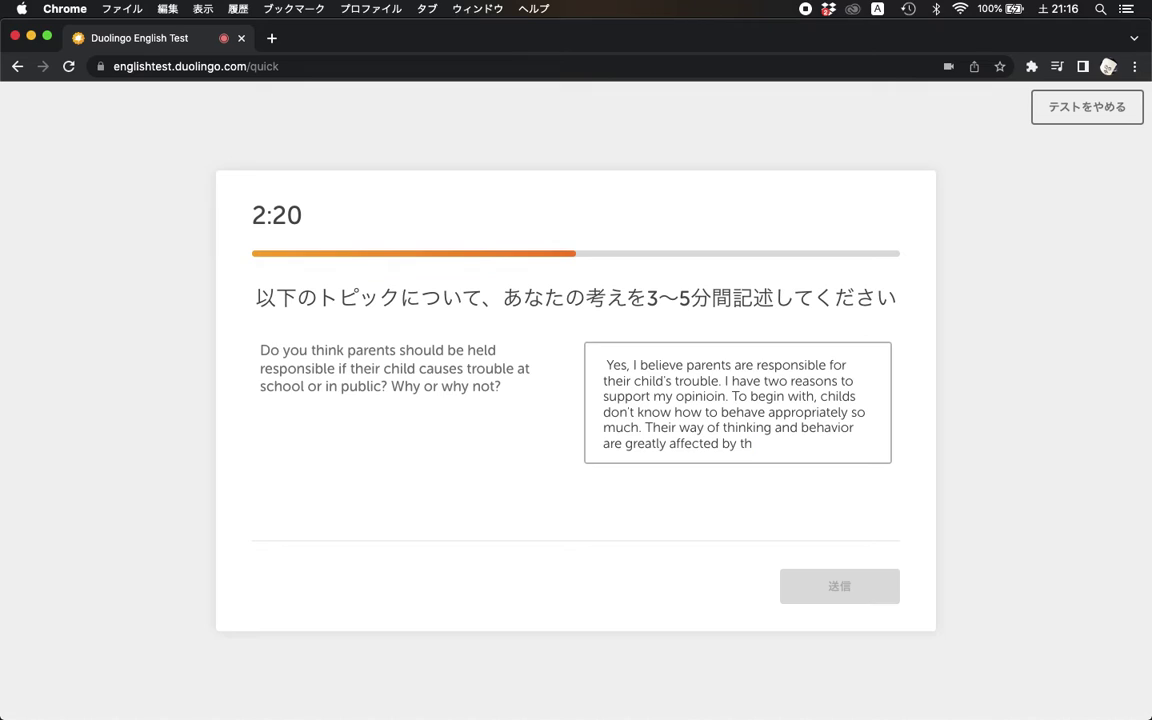
{"action": "type", "text": "eir parent"}
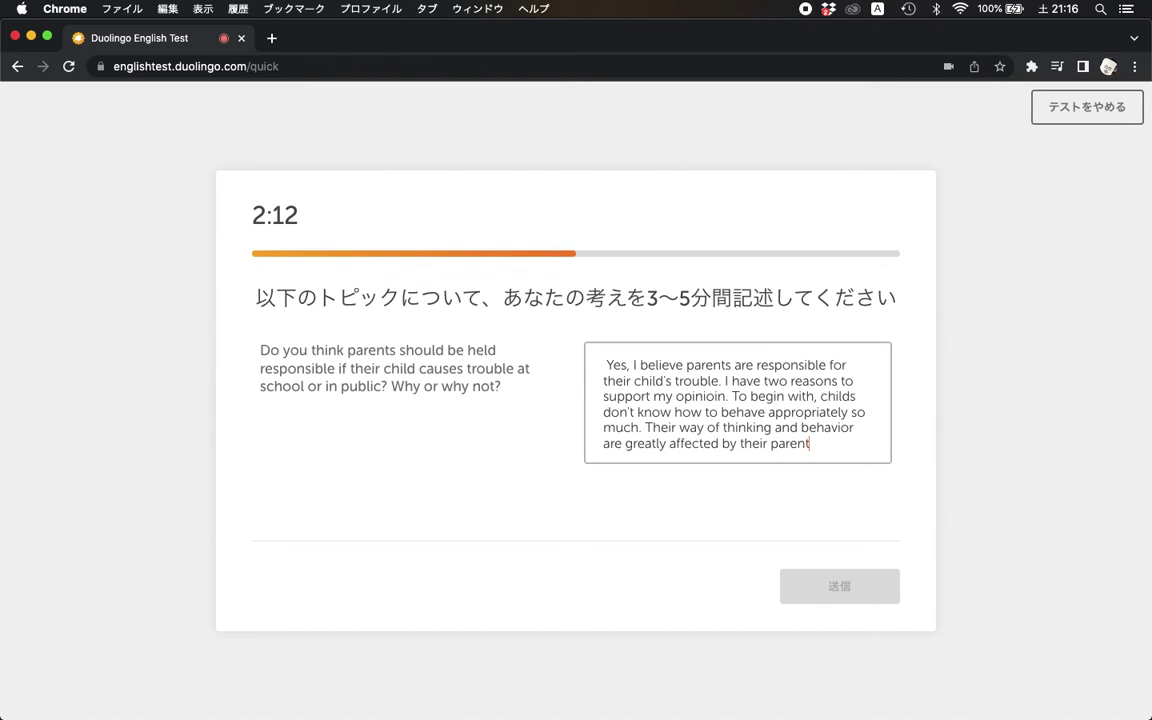
{"action": "type", "text": "s'."}
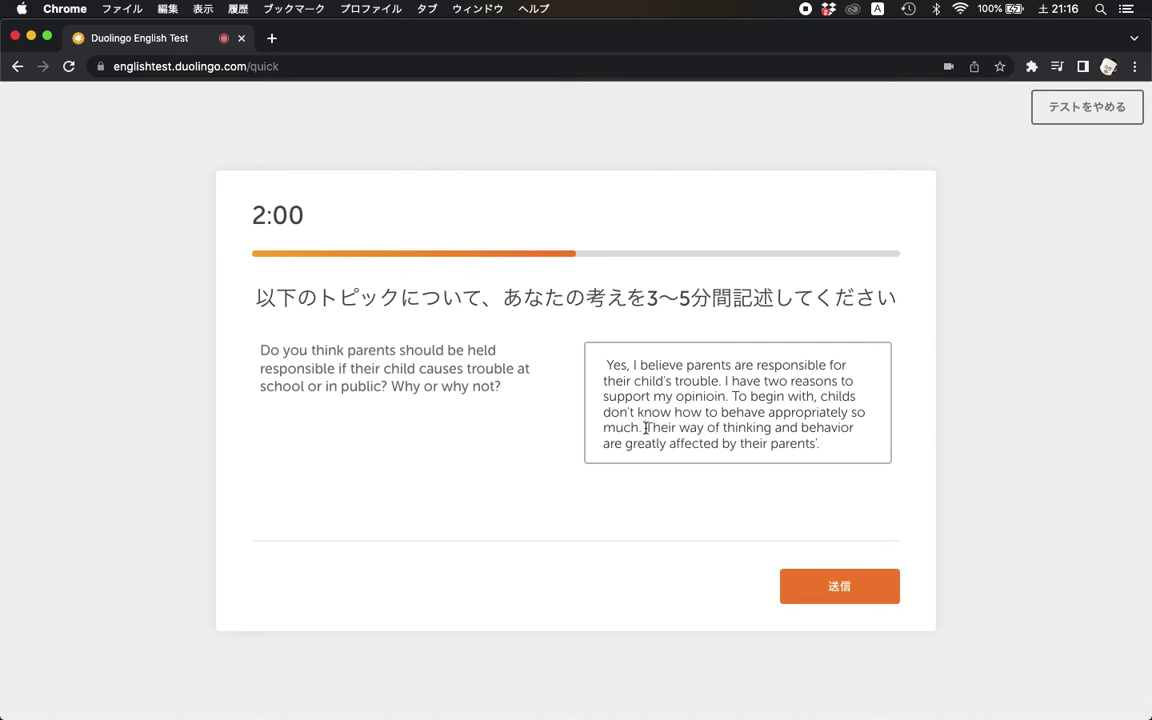
- Insert the sentence "So, parents should teach lessons." before "Their way of thinking and behavior"
{"action": "type", "text": "So,"}
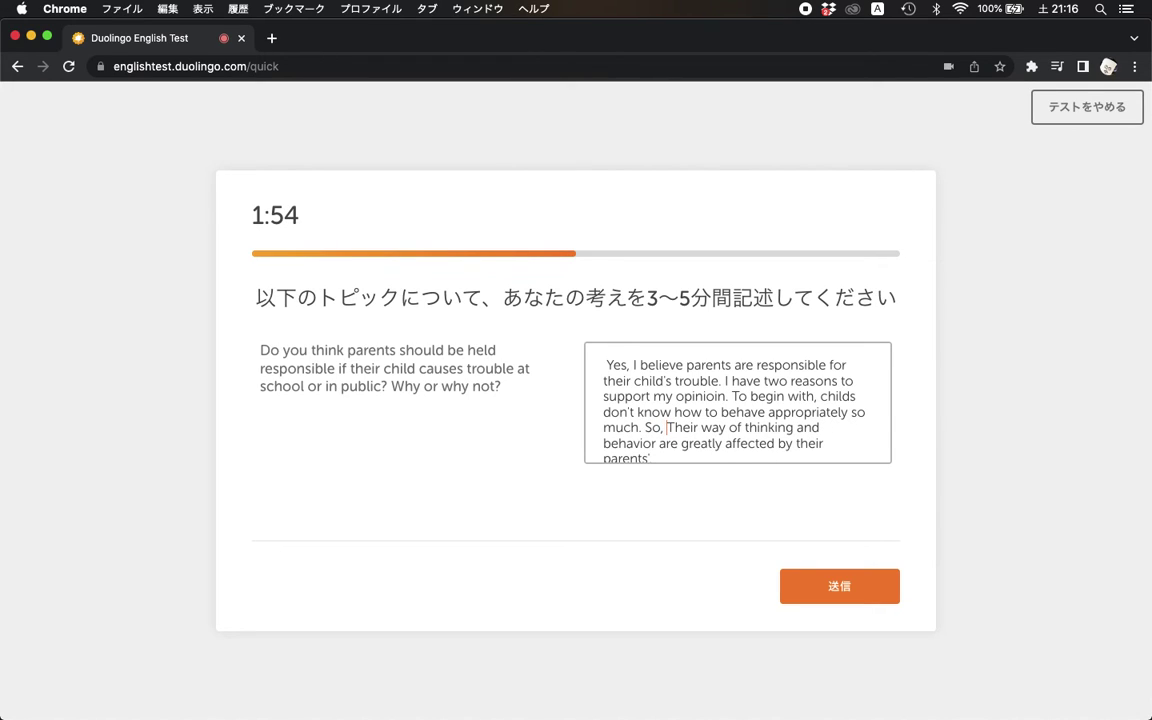
{"action": "type", "text": "pae"}
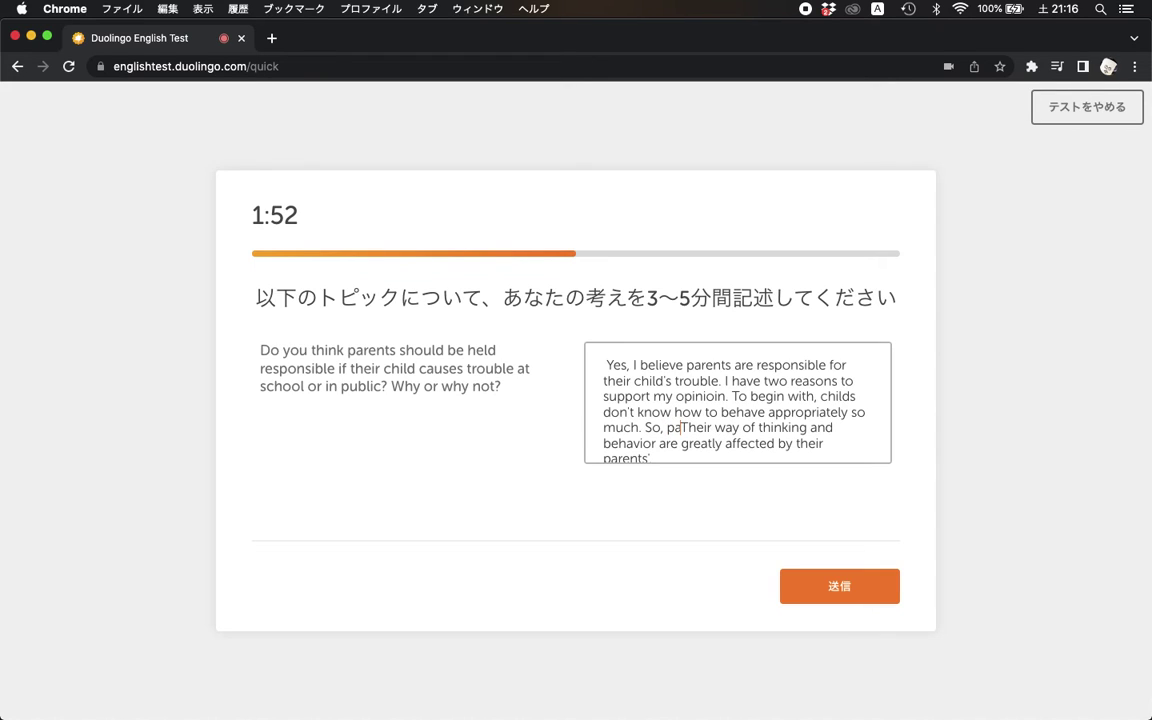
{"action": "key", "text": "BackSpace"}
{"action": "type", "text": "rents shou"}
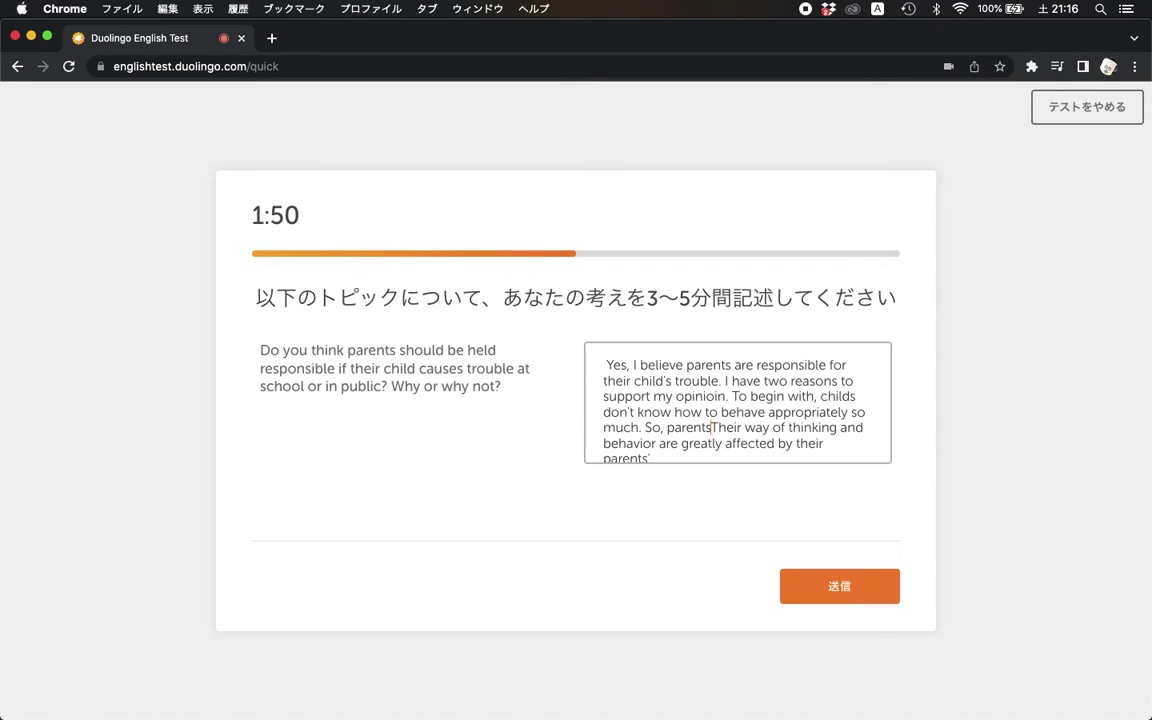
{"action": "type", "text": "ld tea"}
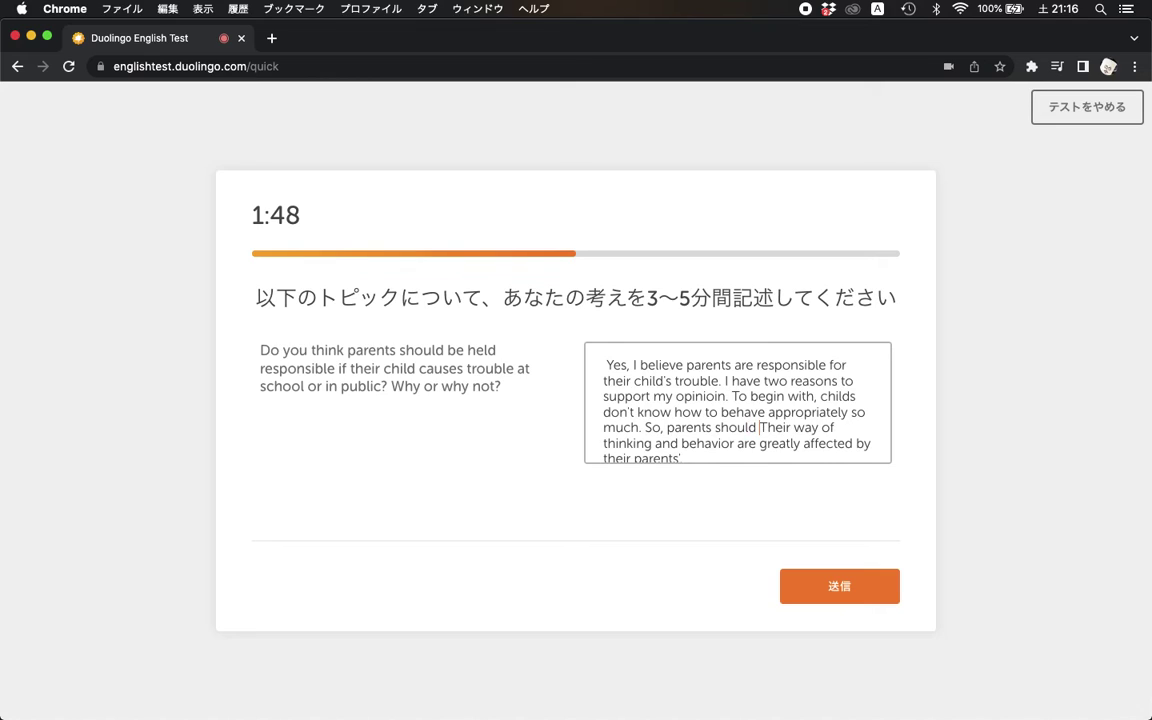
{"action": "type", "text": "ch "}
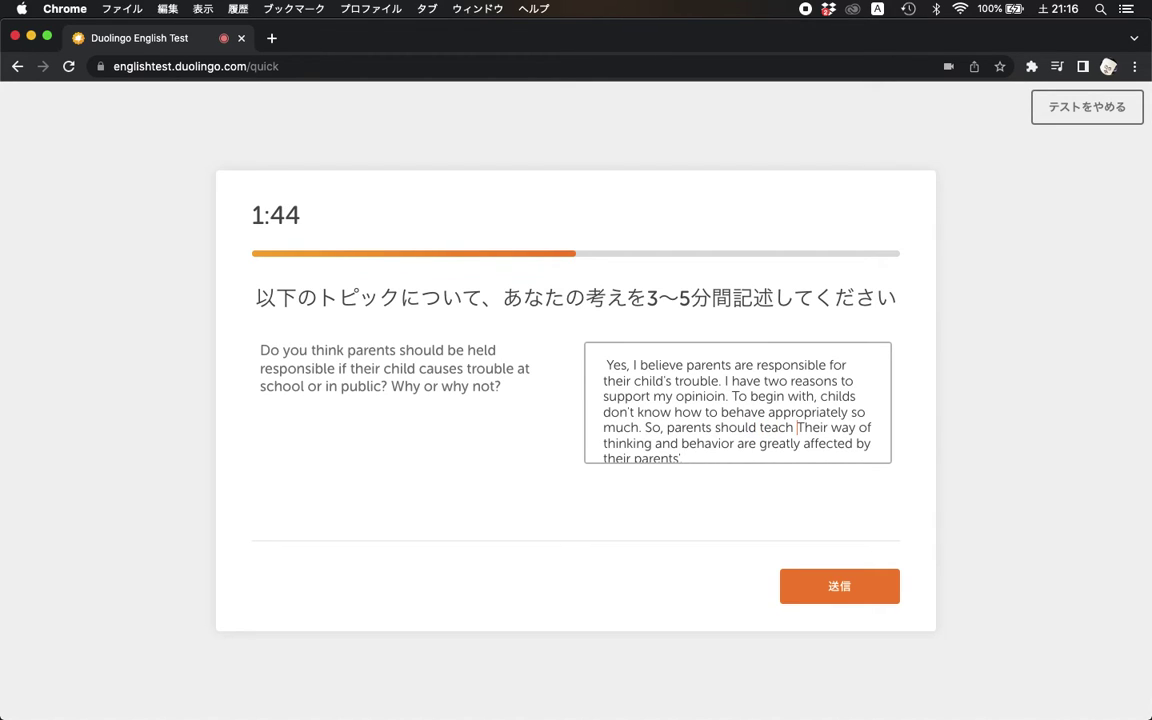
{"action": "type", "text": "("}
{"action": "key", "text": "BackSpace"}
{"action": "type", "text": "lessnd"}
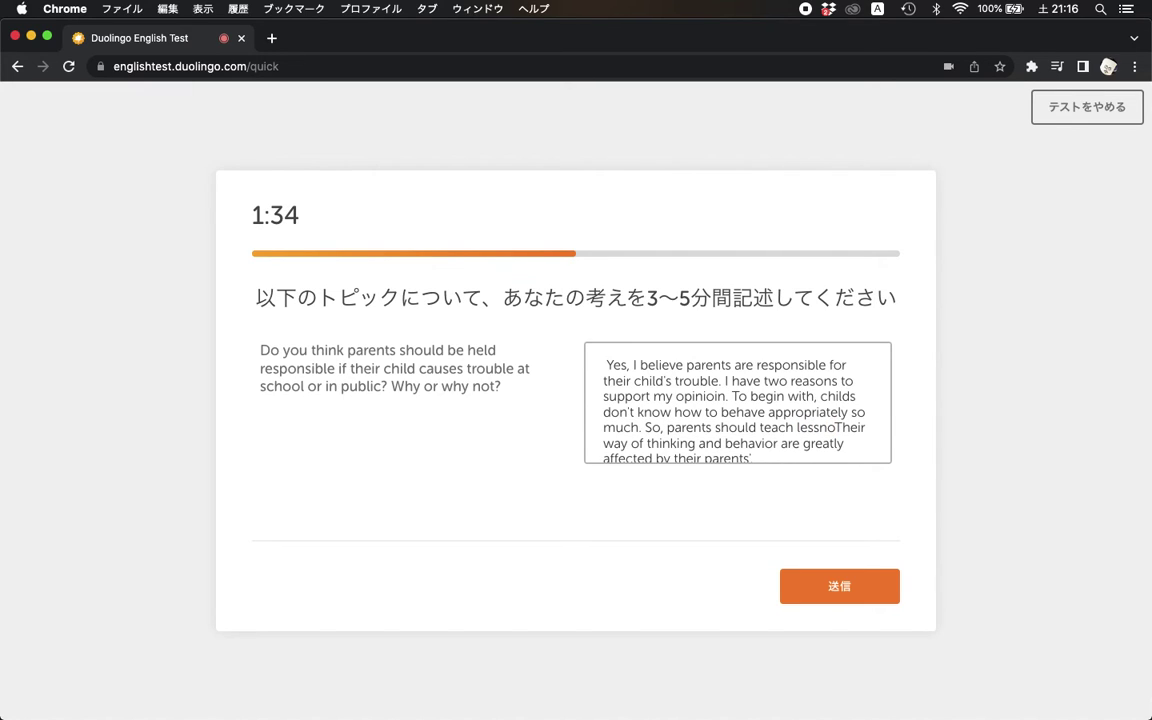
{"action": "key", "text": "BackSpace"}
{"action": "key", "text": "BackSpace"}
{"action": "type", "text": "ons."}
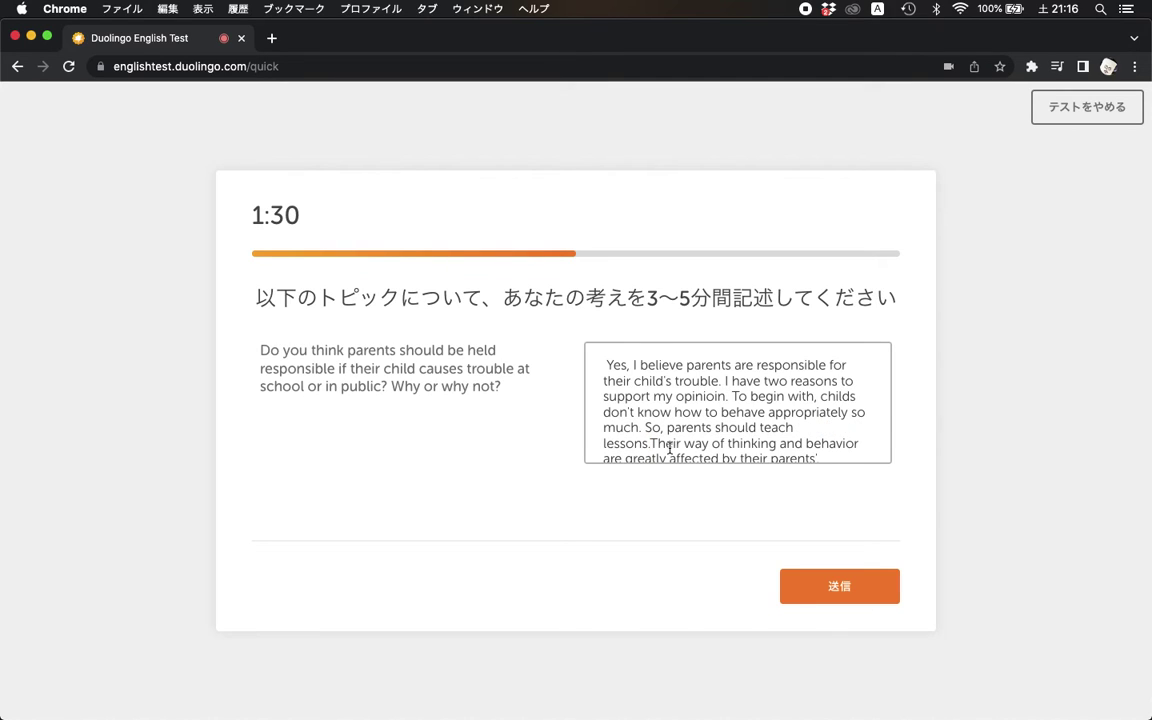
- Change "Their" before "way of thinking" to "A child's"
{"action": "double_click", "coordinate": [633, 443]}
{"action": "type", "text": "A chil"}
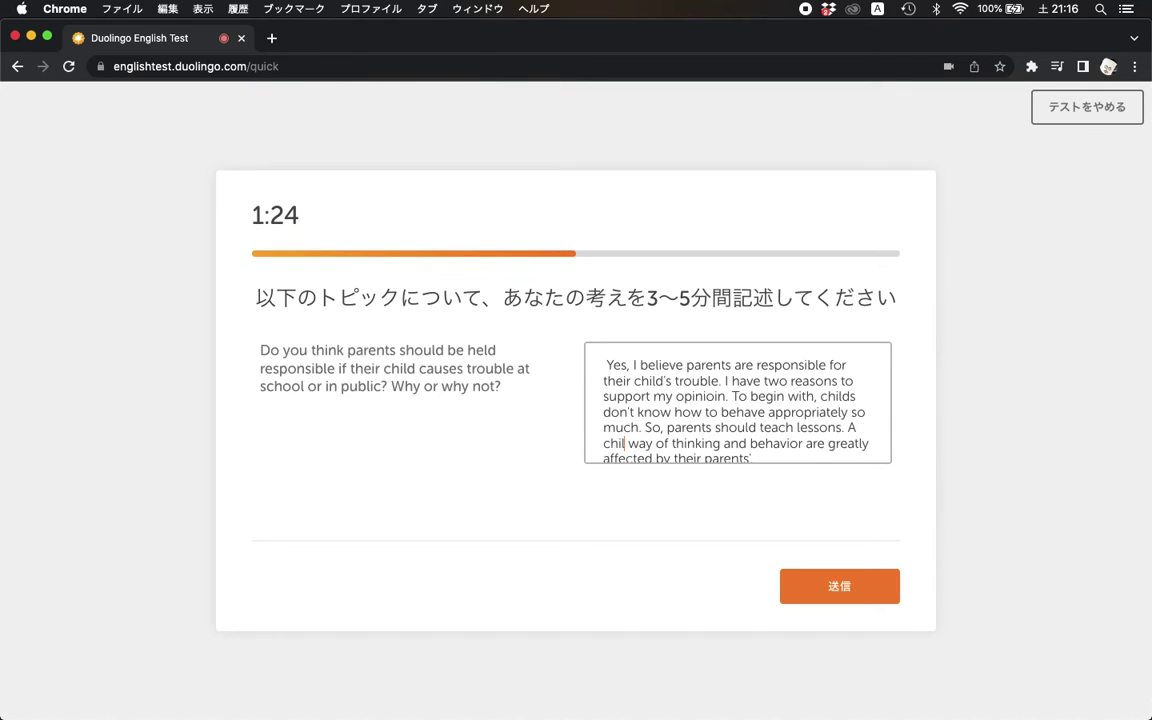
{"action": "type", "text": "d's"}
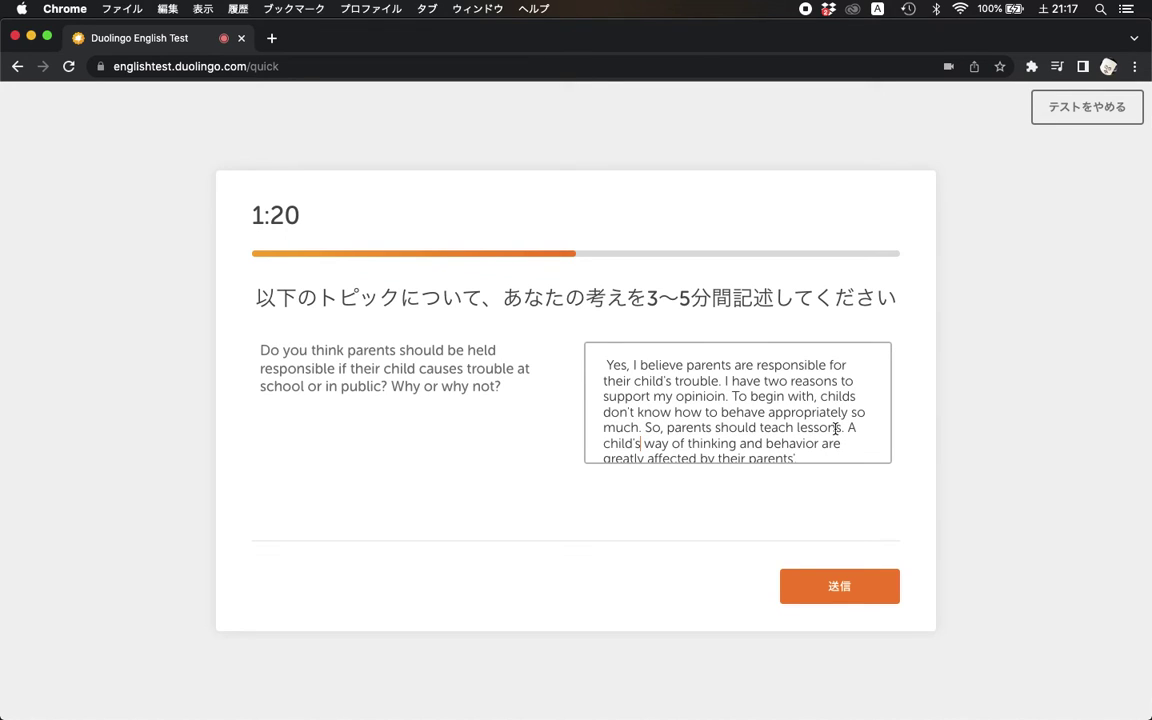
- Move "So, parents should teach lessons." to the end of the answer and remove its final period
{"action": "left_click_drag", "start_coordinate": [645, 427], "coordinate": [845, 427]}
{"action": "key", "text": "super+c"}
{"action": "key", "text": "BackSpace"}
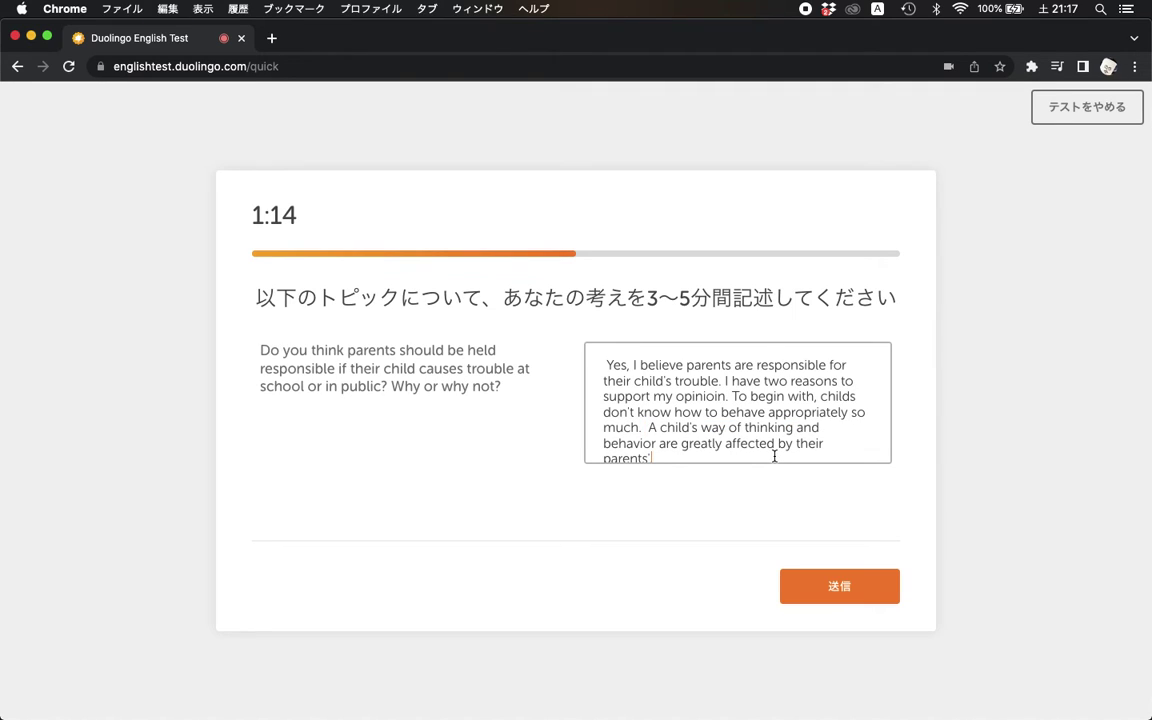
{"action": "type", "text": "."}
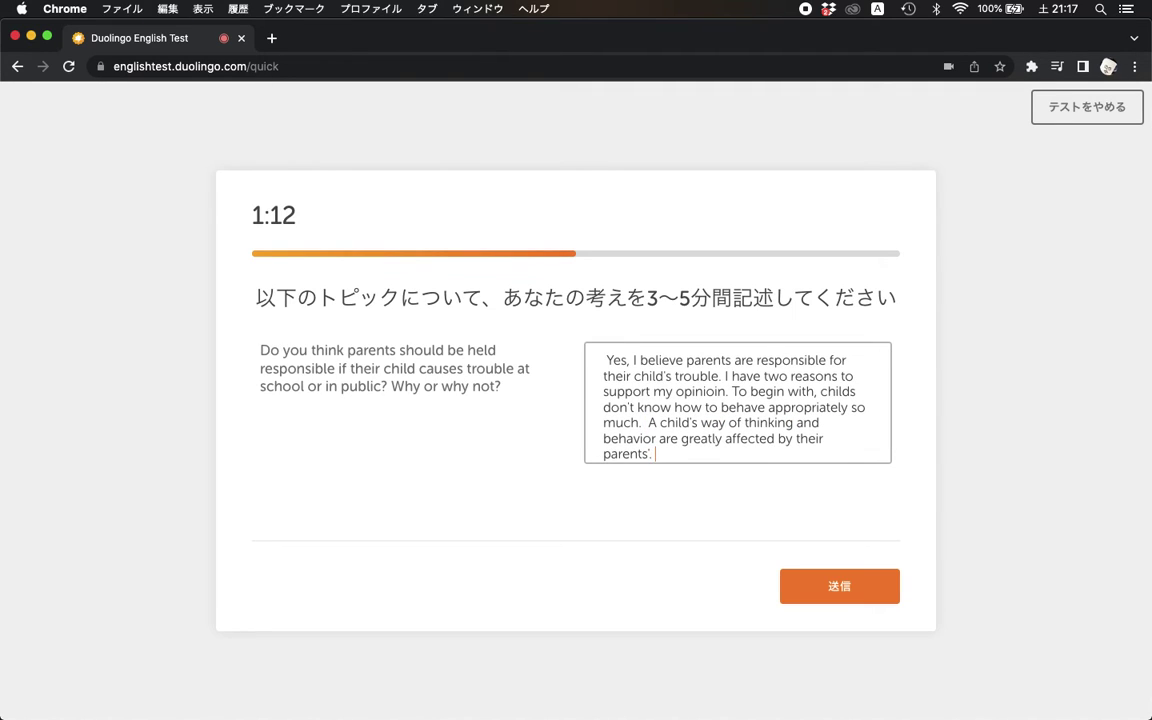
{"action": "key", "text": "super+v"}
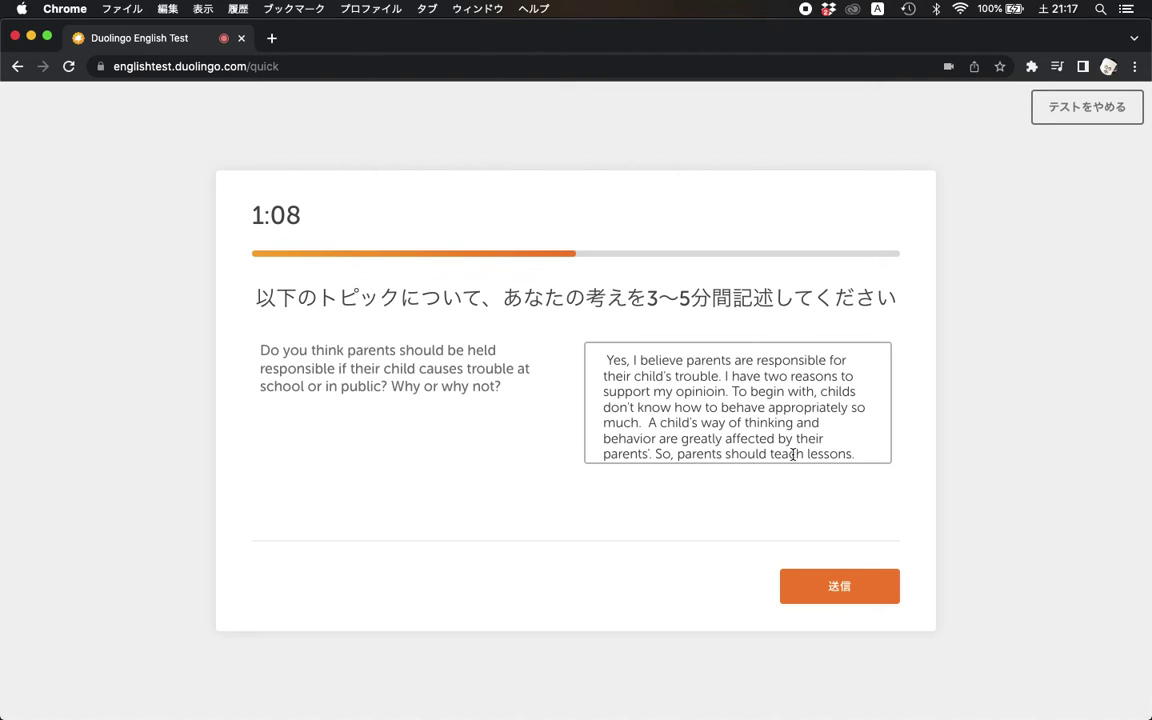
{"action": "key", "text": "BackSpace"}
{"action": "type", "text": "and"}
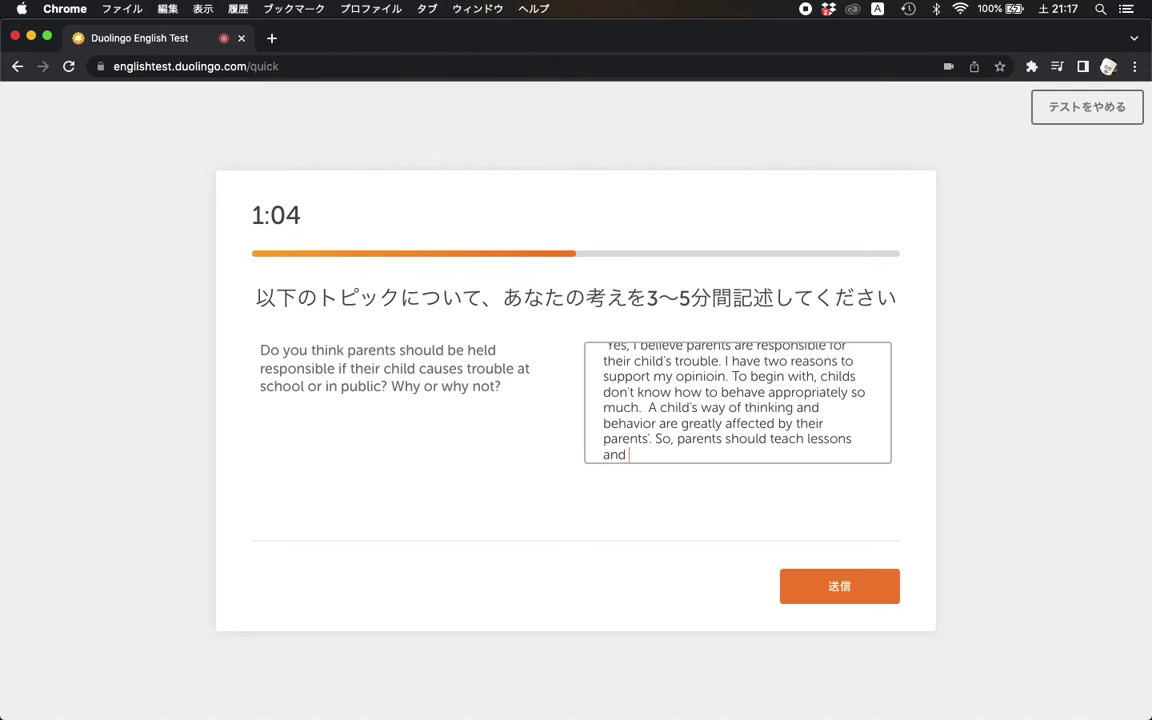
{"action": "key", "text": "BackSpace"}
{"action": "key", "text": "BackSpace"}
{"action": "key", "text": "BackSpace"}
{"action": "key", "text": "BackSpace"}
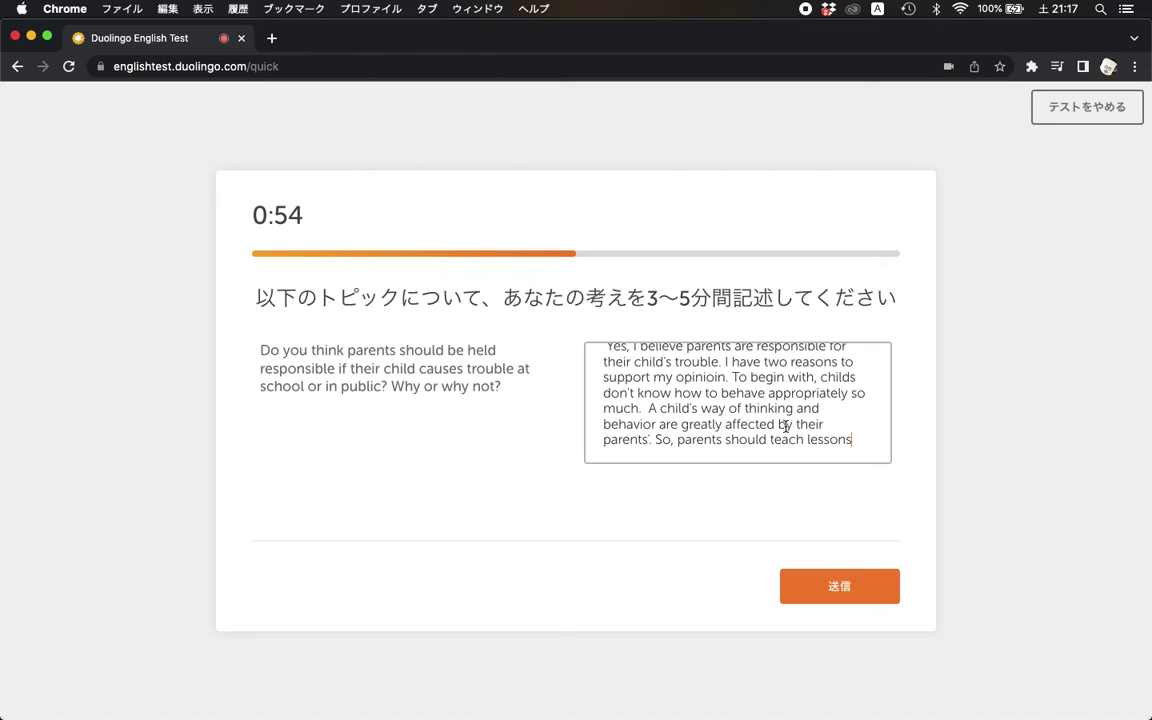
- Change "two reasons" to "a reason" in the sentence introducing the supporting argument
{"action": "double_click", "coordinate": [783, 363]}
{"action": "type", "text": "a"}
{"action": "left_click", "coordinate": [820, 362]}
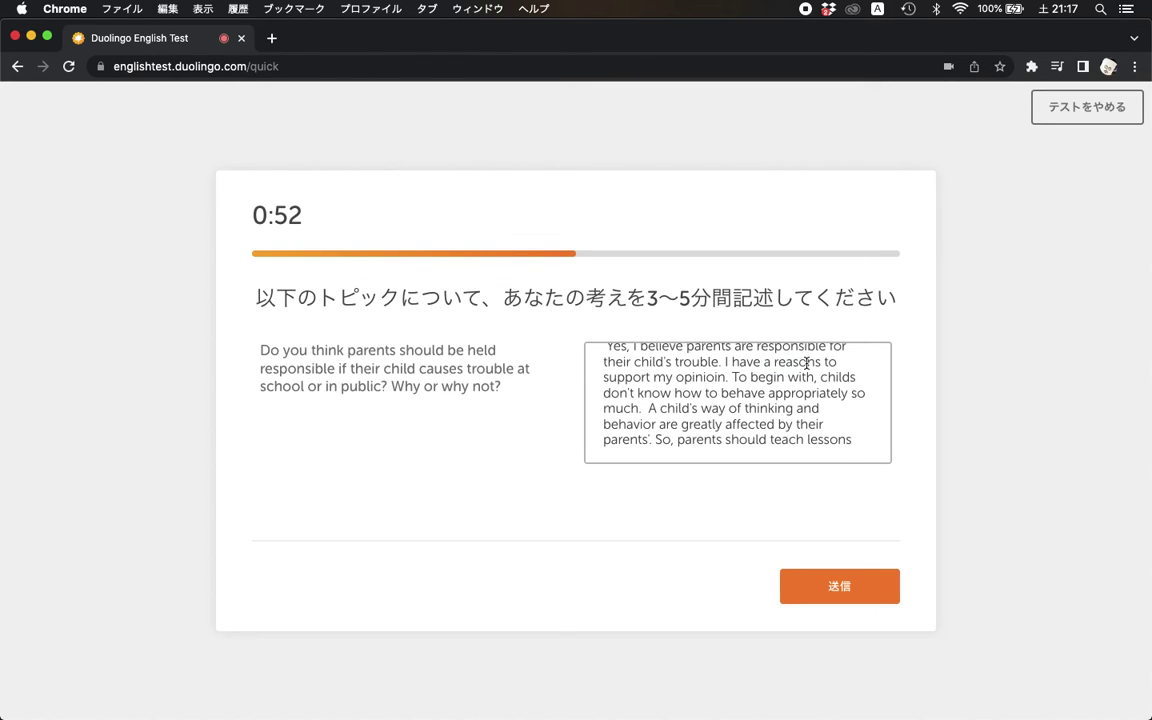
{"action": "key", "text": "BackSpace"}
- Extend the last sentence after "teach lessons" with "when thir child causes trouble"
{"action": "left_click", "coordinate": [860, 438]}
{"action": "type", "text": "when"}
{"action": "type", "text": "thie"}
{"action": "key", "text": "BackSpace"}
{"action": "key", "text": "BackSpace"}
{"action": "key", "text": "BackSpace"}
{"action": "key", "text": "BackSpace"}
{"action": "type", "text": "th"}
{"action": "key", "text": "BackSpace"}
{"action": "key", "text": "BackSpace"}
{"action": "type", "text": "thie"}
{"action": "type", "text": "r child "}
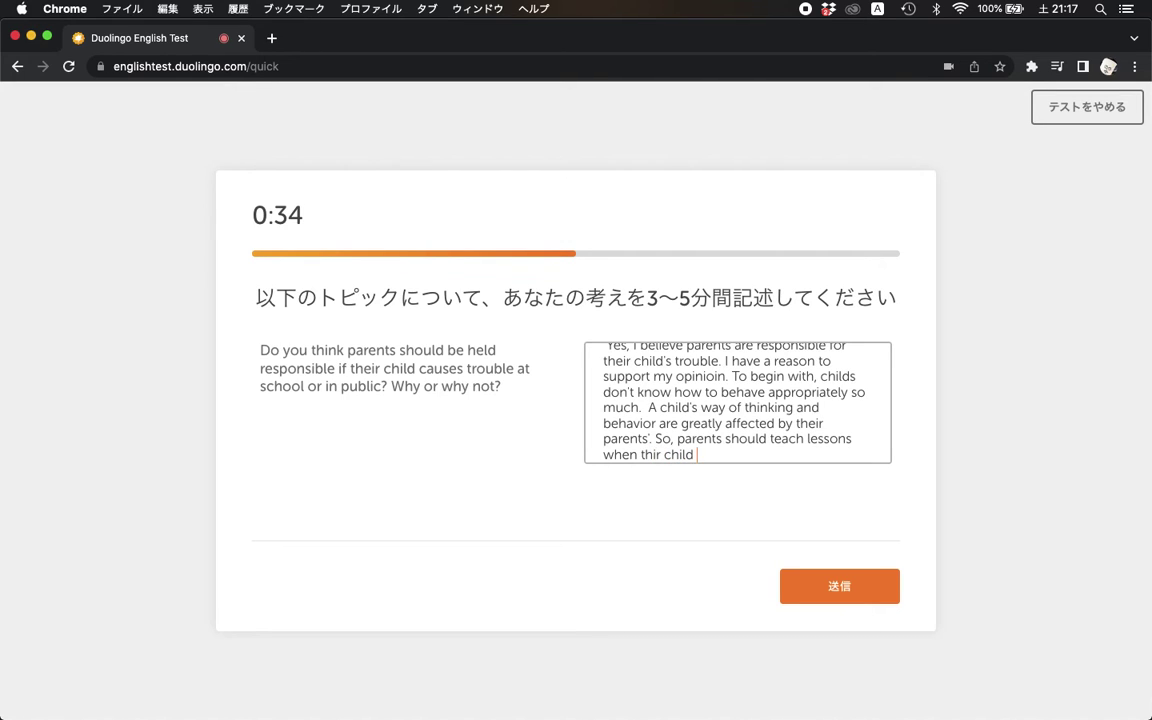
{"action": "type", "text": "causes trouble"}
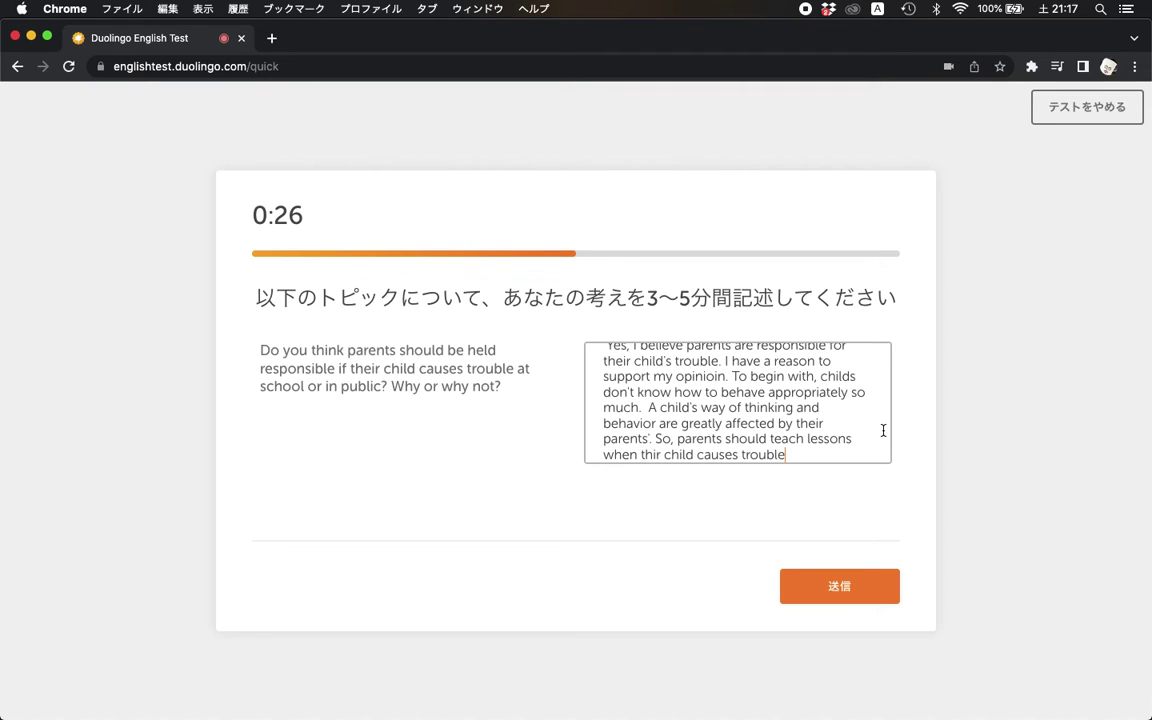
- Correct "thir" to "their" in the last sentence
{"action": "left_click", "coordinate": [654, 453]}
{"action": "type", "text": "e"}
{"action": "left_click", "coordinate": [815, 459]}
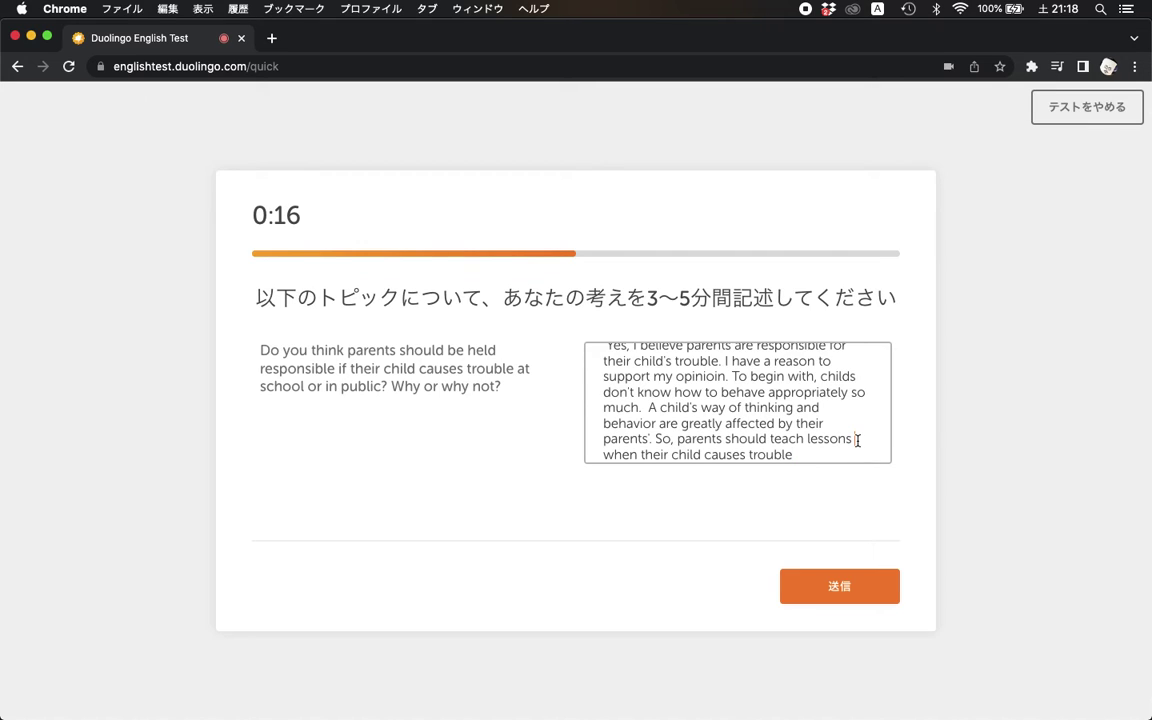
- Insert "and show wht is correct" between "teach lessons" and "when their child causes trouble"
{"action": "left_click", "coordinate": [857, 440]}
{"action": "type", "text": "and "}
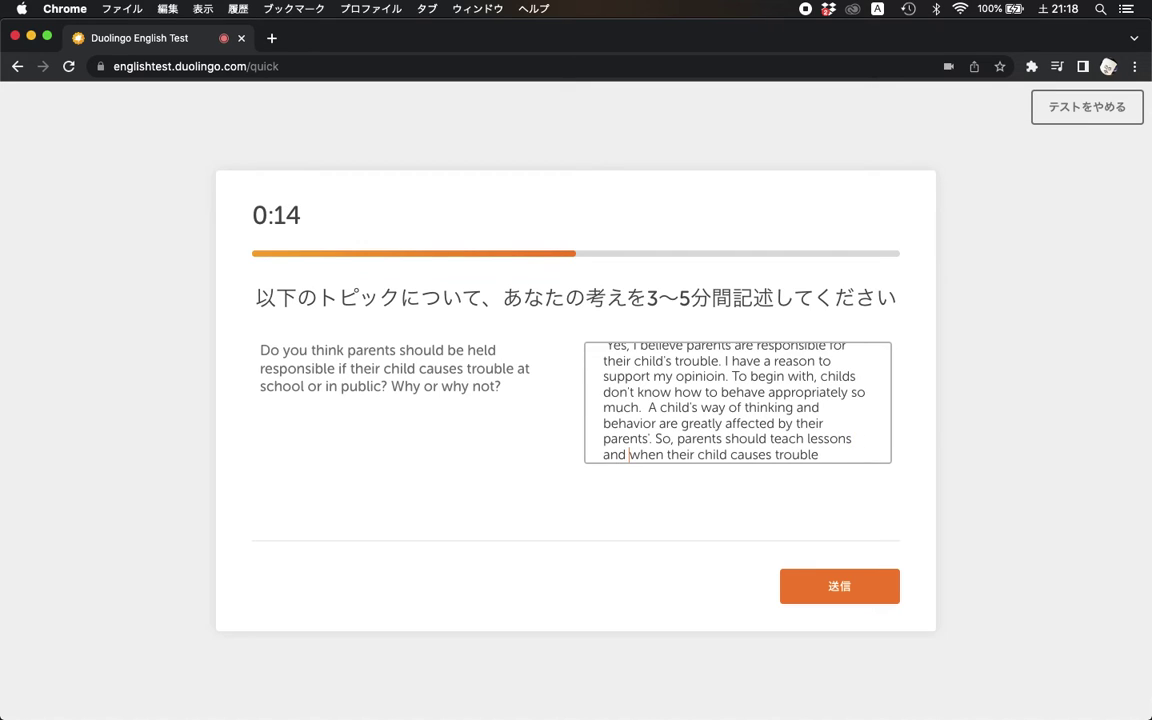
{"action": "type", "text": "show"}
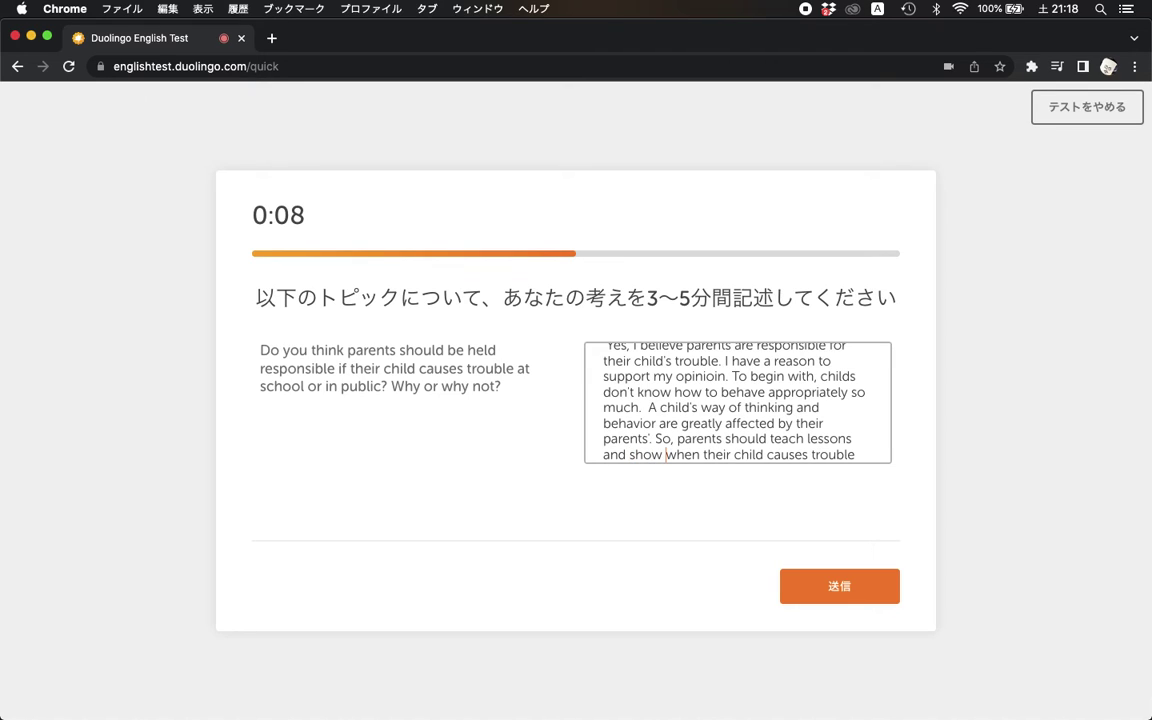
{"action": "type", "text": "wa"}
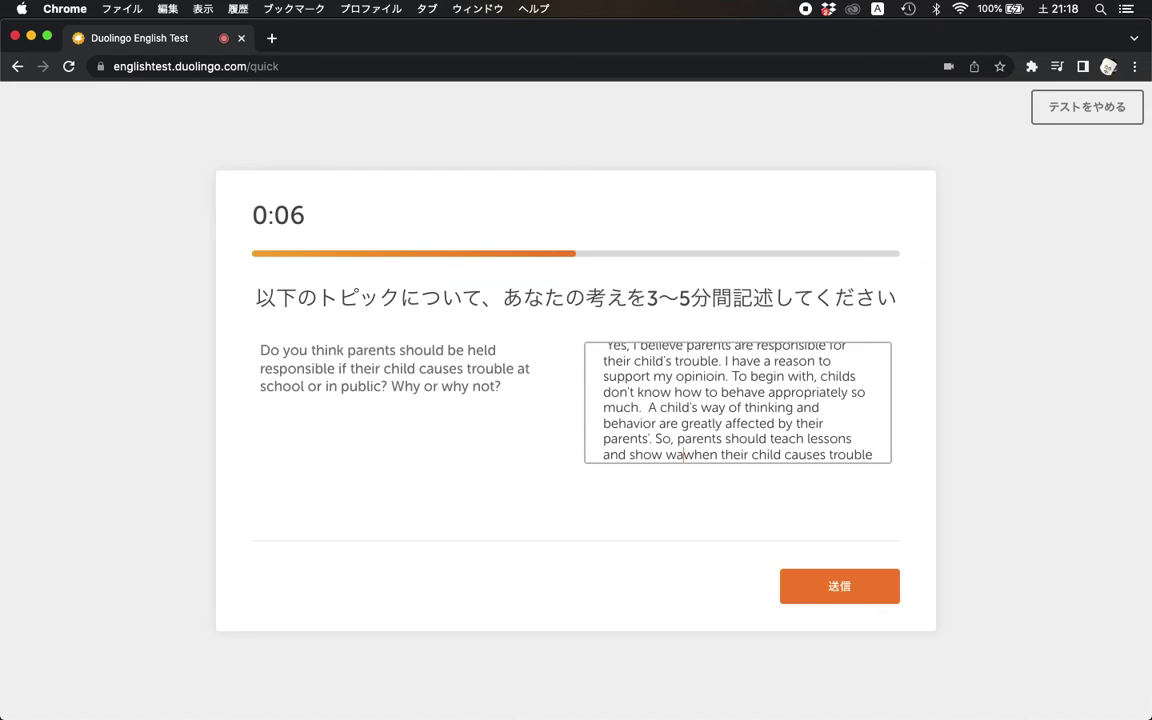
{"action": "key", "text": "BackSpace"}
{"action": "type", "text": "ht is correc"}
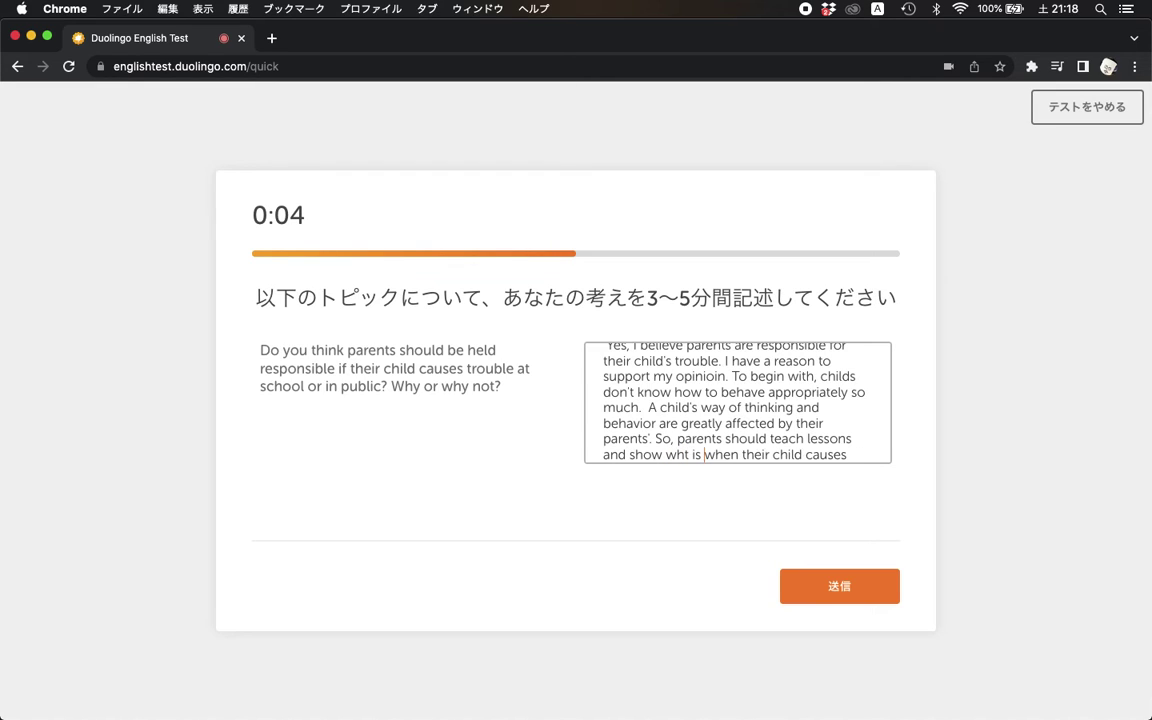
{"action": "type", "text": "t"}
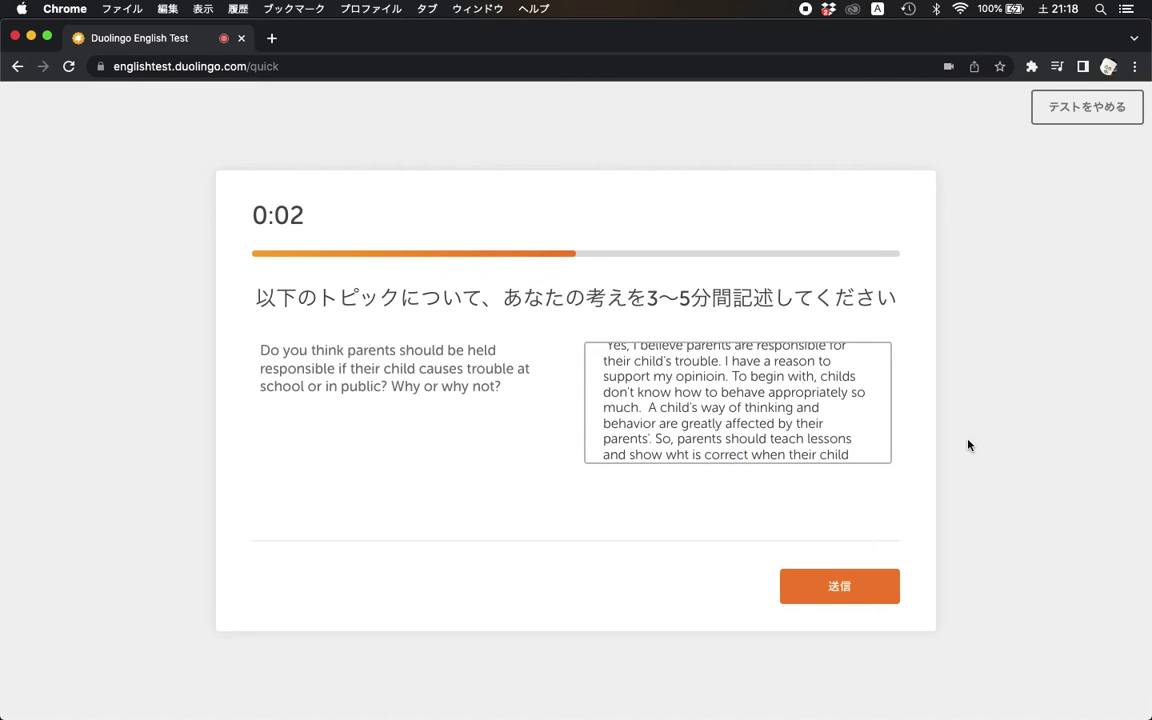
{"action": "left_click", "coordinate": [874, 448]}
{"action": "scroll", "coordinate": [873, 452], "scroll_direction": "down", "scroll_amount": 2}
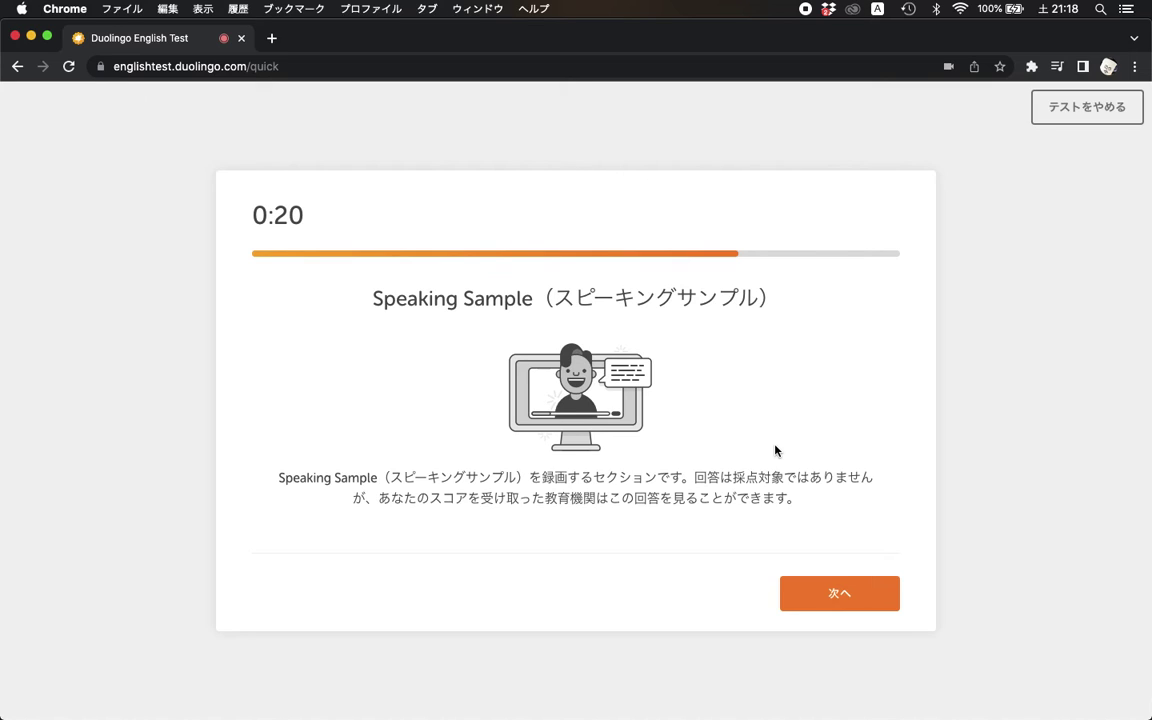
- Proceed through the Speaking Sample introduction and camera check, and submit the recorded answer about a liked personality trait
{"action": "left_click", "coordinate": [826, 603]}
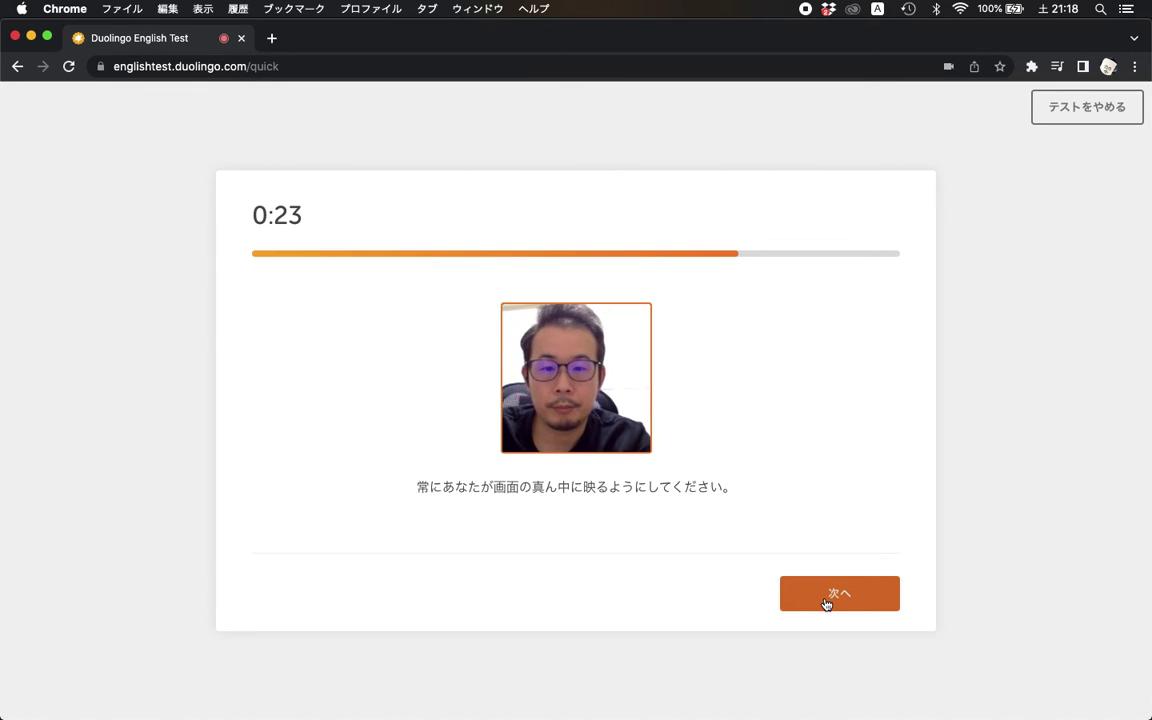
{"action": "left_click", "coordinate": [826, 600]}
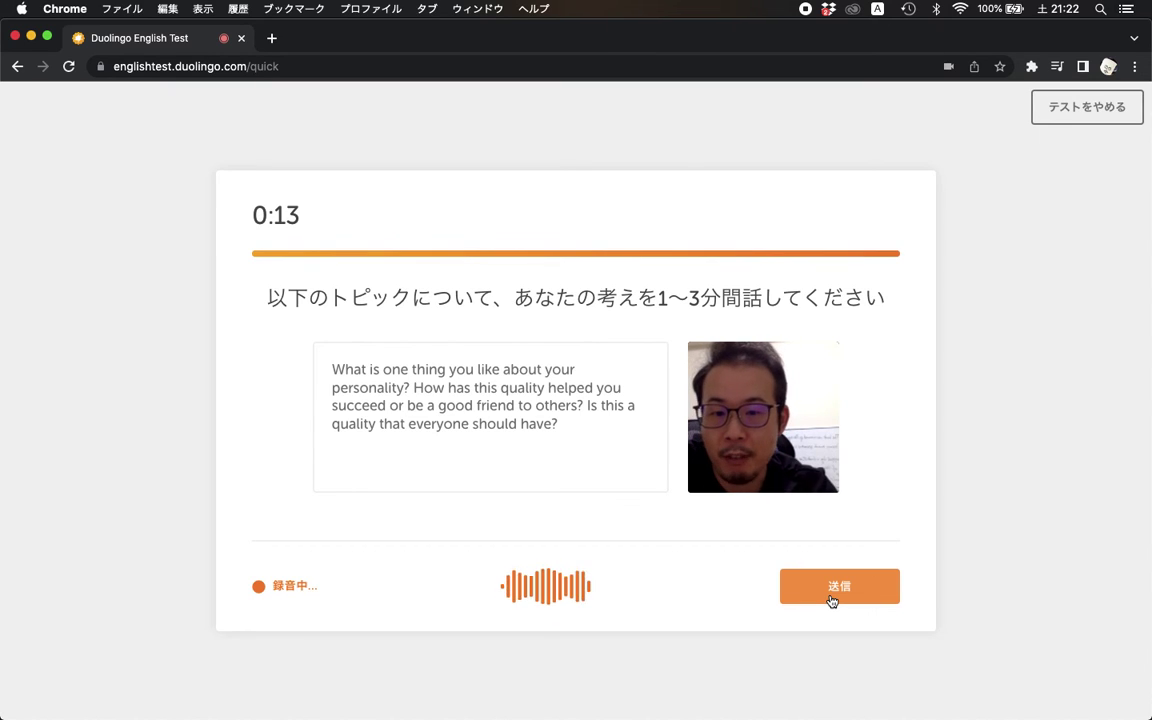
{"action": "left_click", "coordinate": [831, 598]}
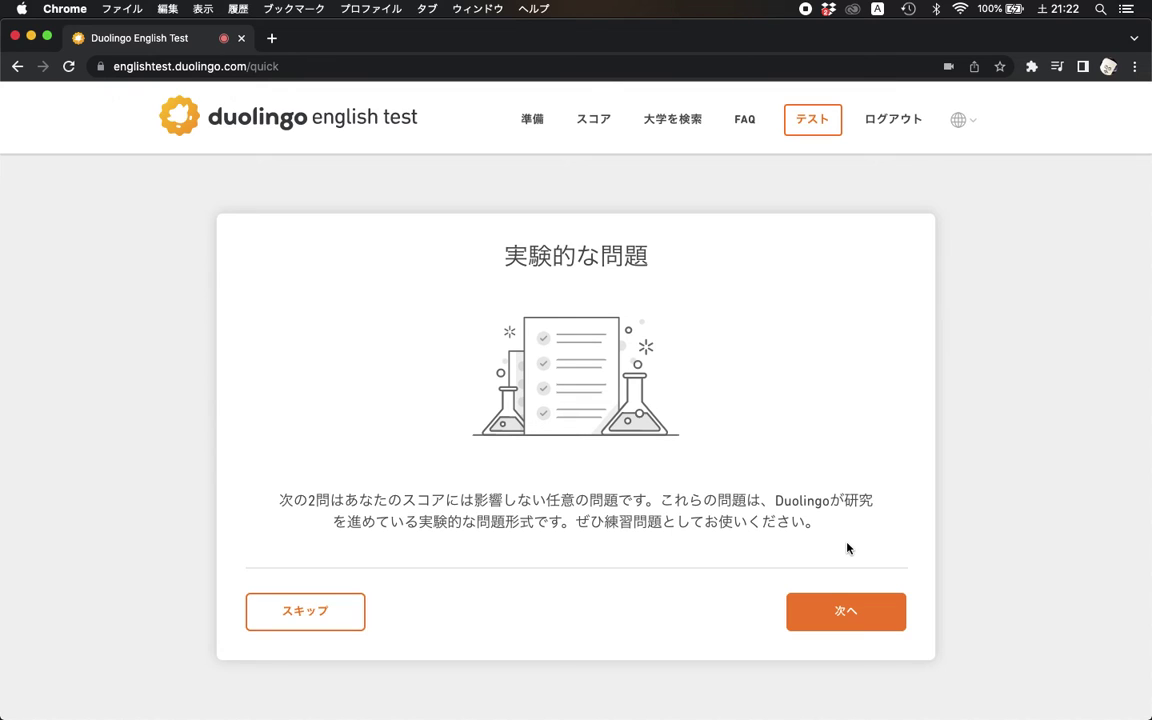
- Start the experimental questions and answer the ticket-window prompt with "Hi, I need to buy a ticket for the next bus to Boston please."
{"action": "left_click", "coordinate": [874, 607]}
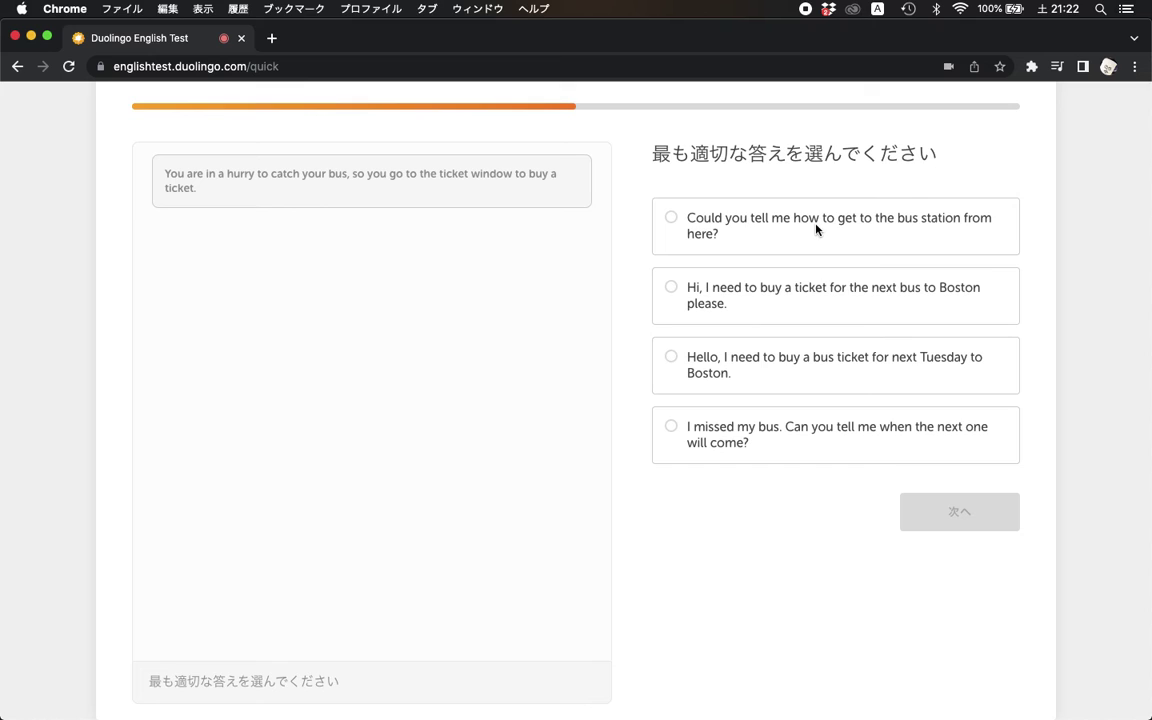
{"action": "left_click", "coordinate": [798, 302]}
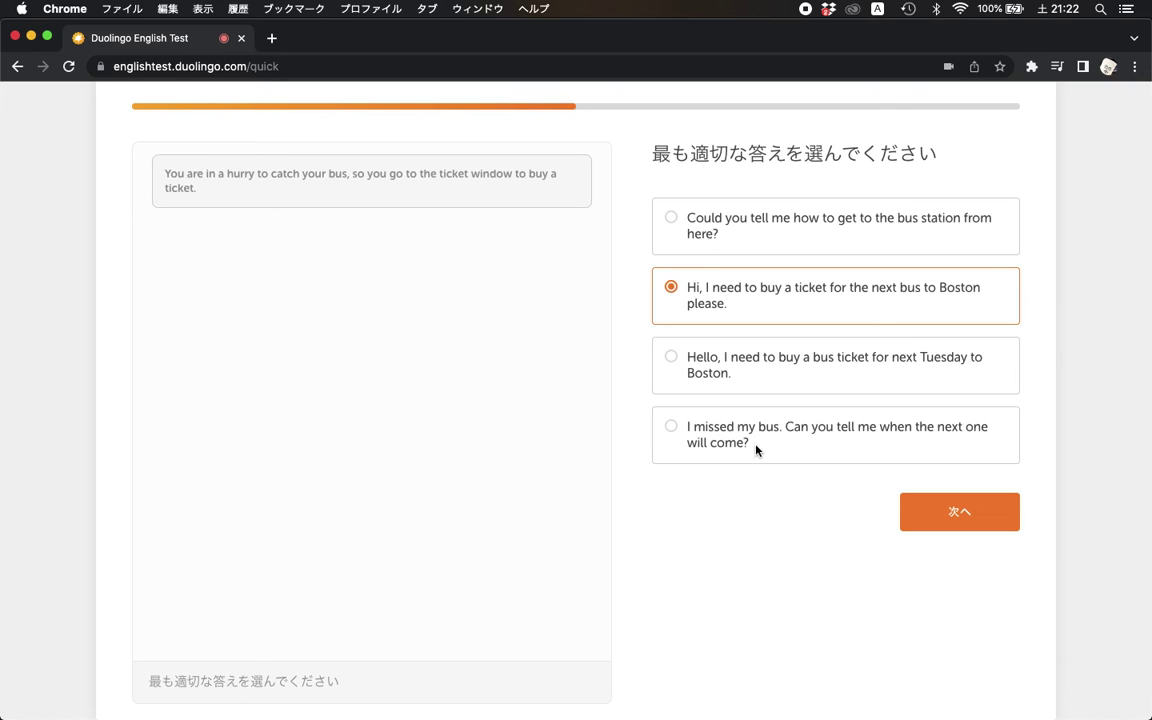
{"action": "left_click", "coordinate": [907, 509]}
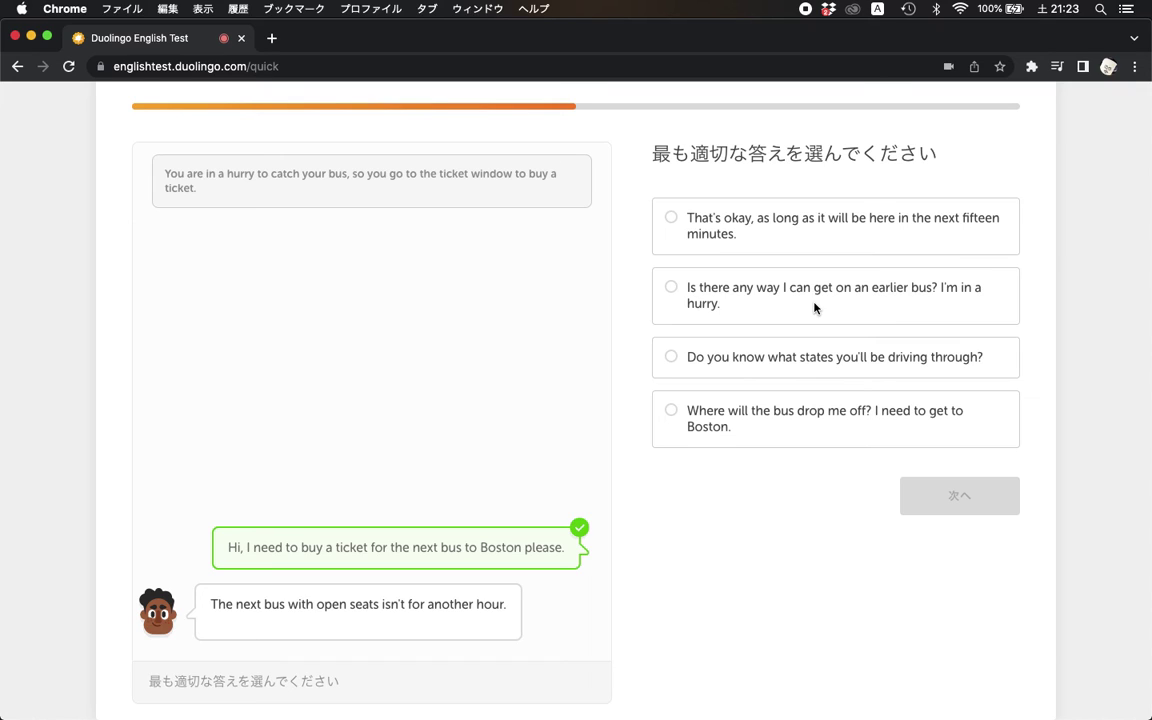
- Choose the reply asking for an earlier bus, followed by "That's okay, I'll just wait for the next one then. How much is it?"
{"action": "left_click", "coordinate": [882, 297]}
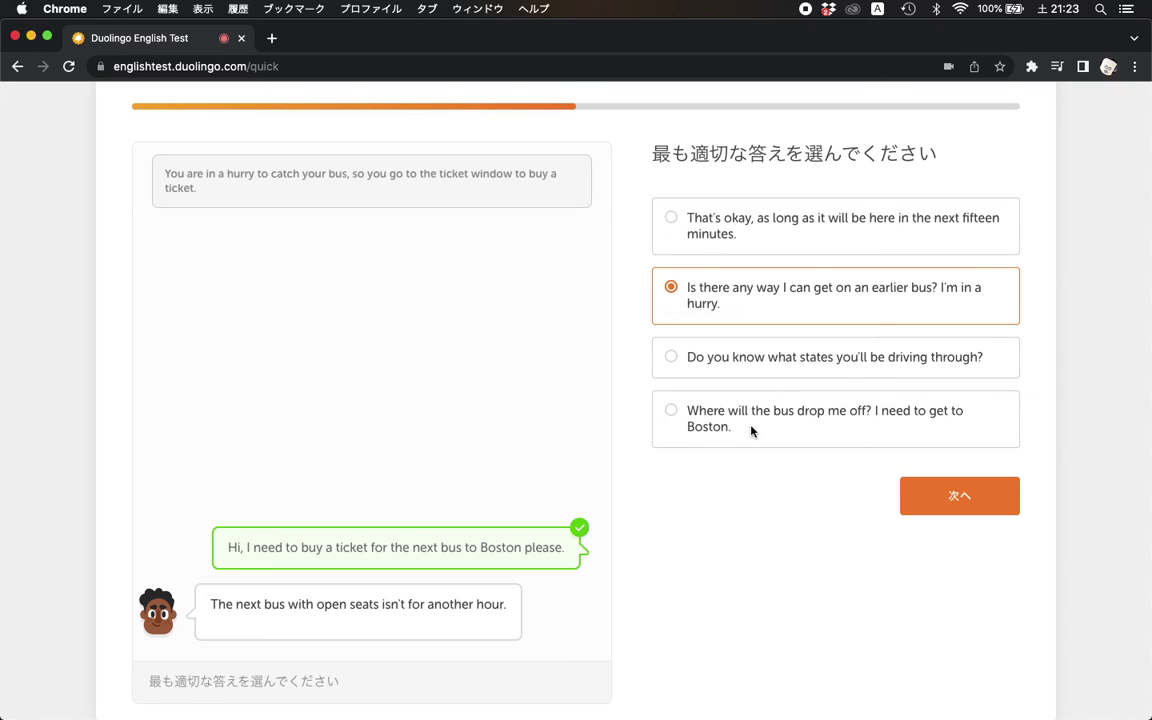
{"action": "left_click", "coordinate": [926, 496]}
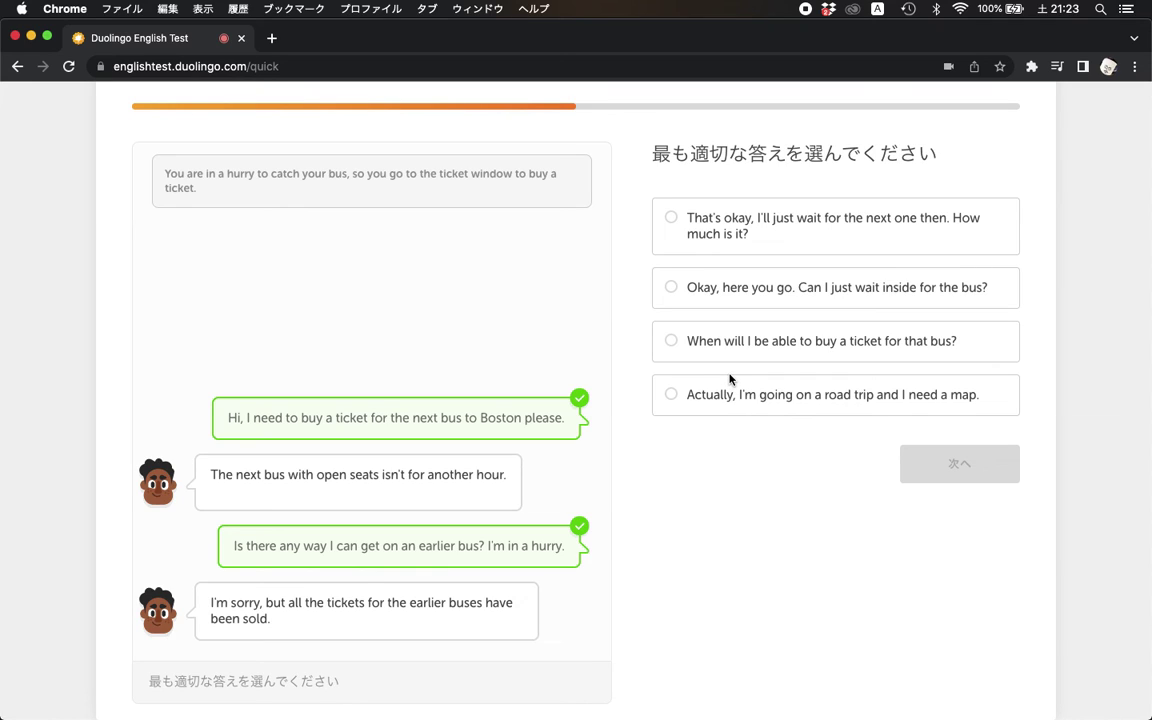
{"action": "left_click", "coordinate": [825, 238]}
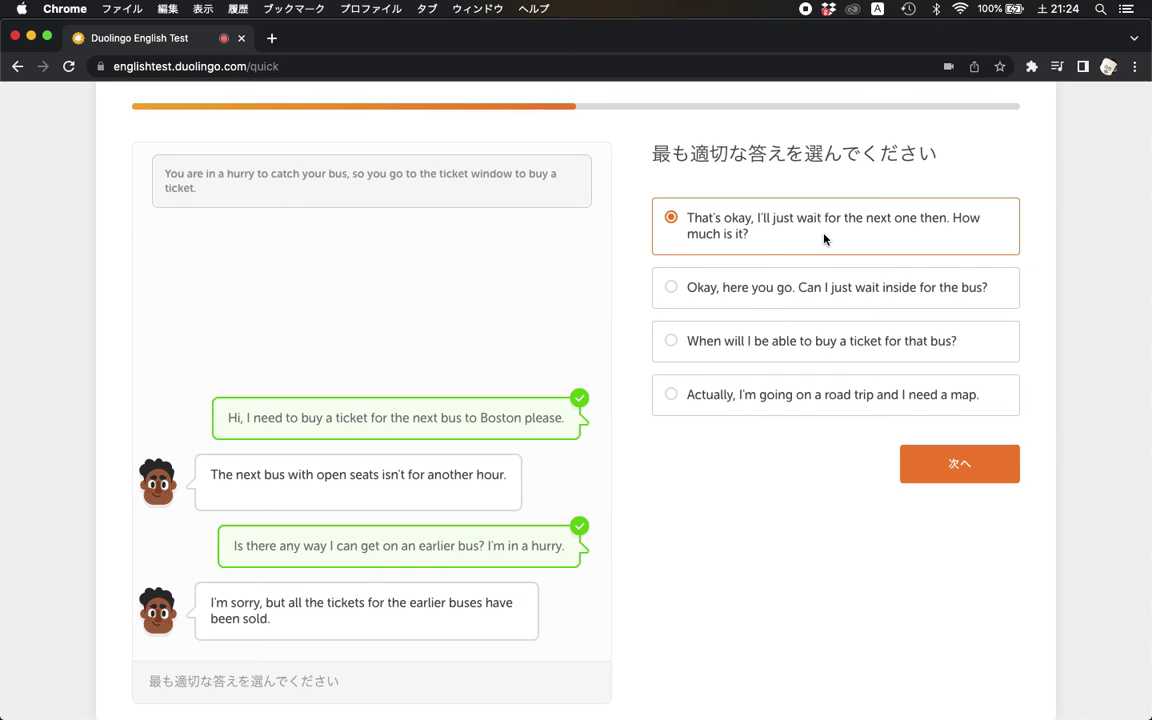
{"action": "left_click", "coordinate": [905, 465]}
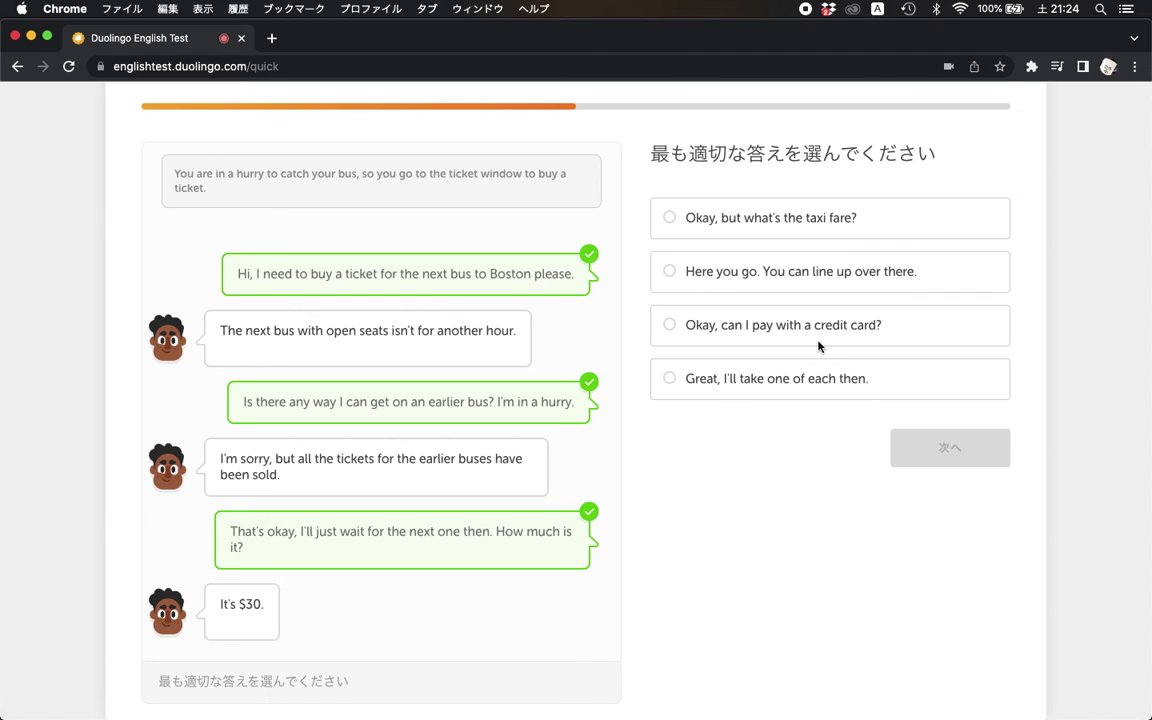
- Answer the remaining prompts with "Okay, can I pay with a credit card?" and "Okay great, thank you!", and finish the conversation task
{"action": "left_click", "coordinate": [790, 314]}
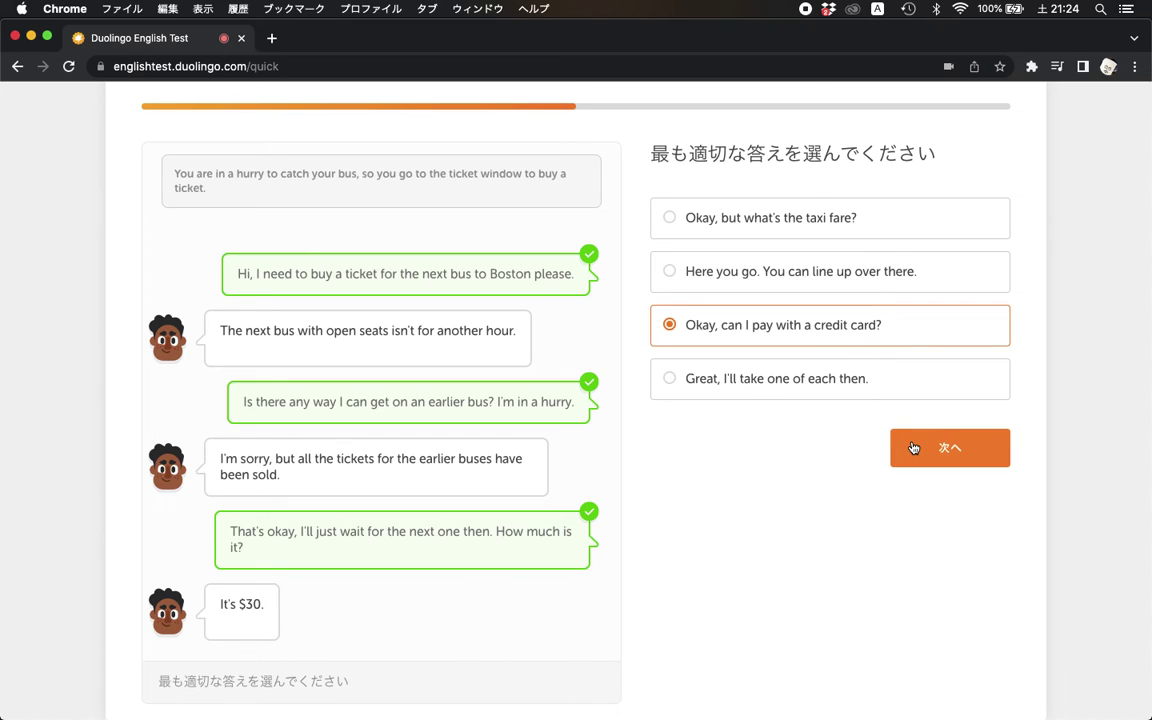
{"action": "left_click", "coordinate": [913, 448]}
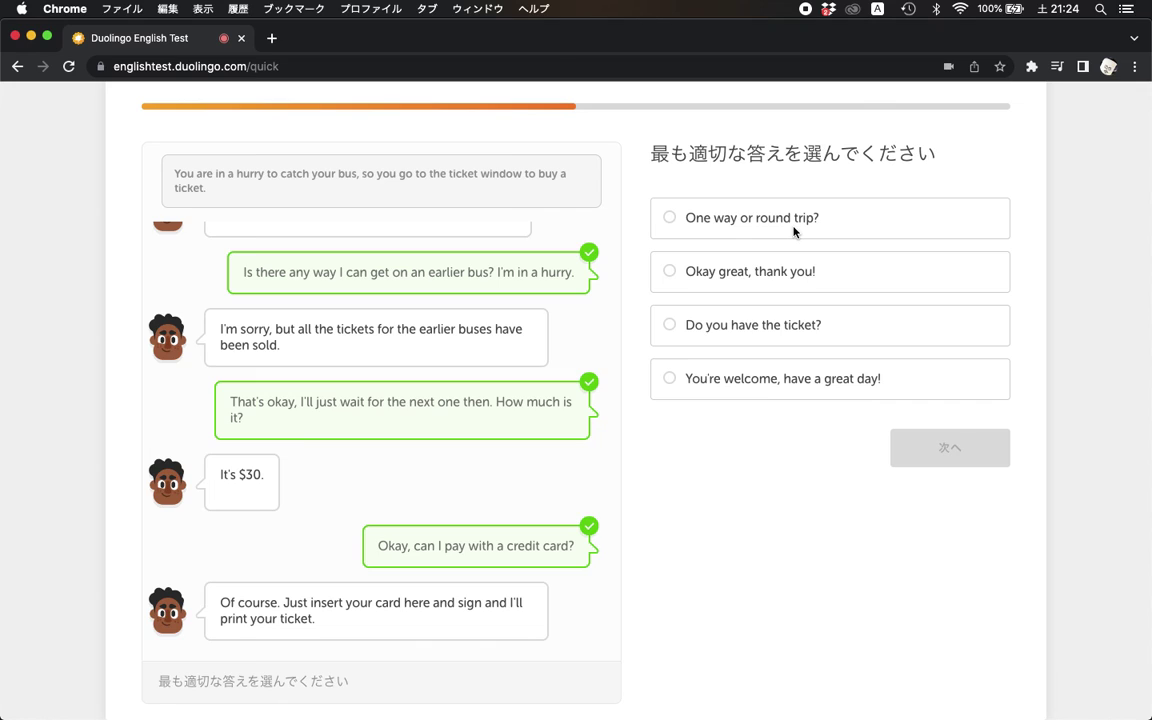
{"action": "left_click", "coordinate": [816, 279]}
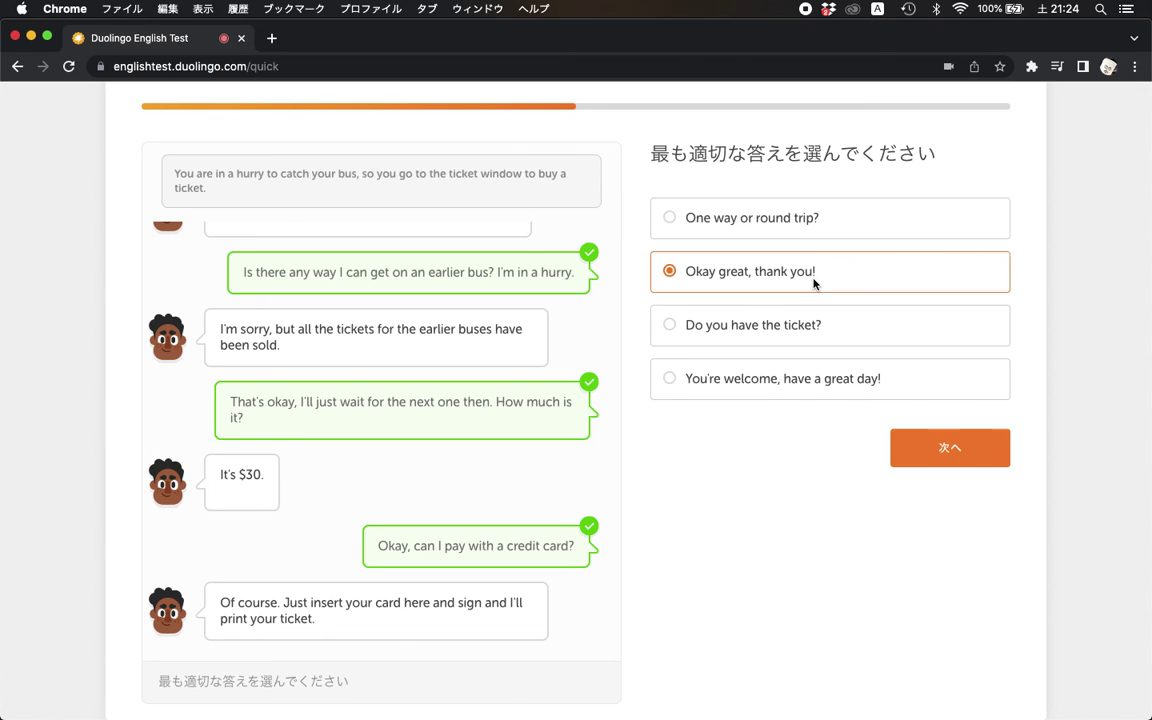
{"action": "left_click", "coordinate": [913, 446]}
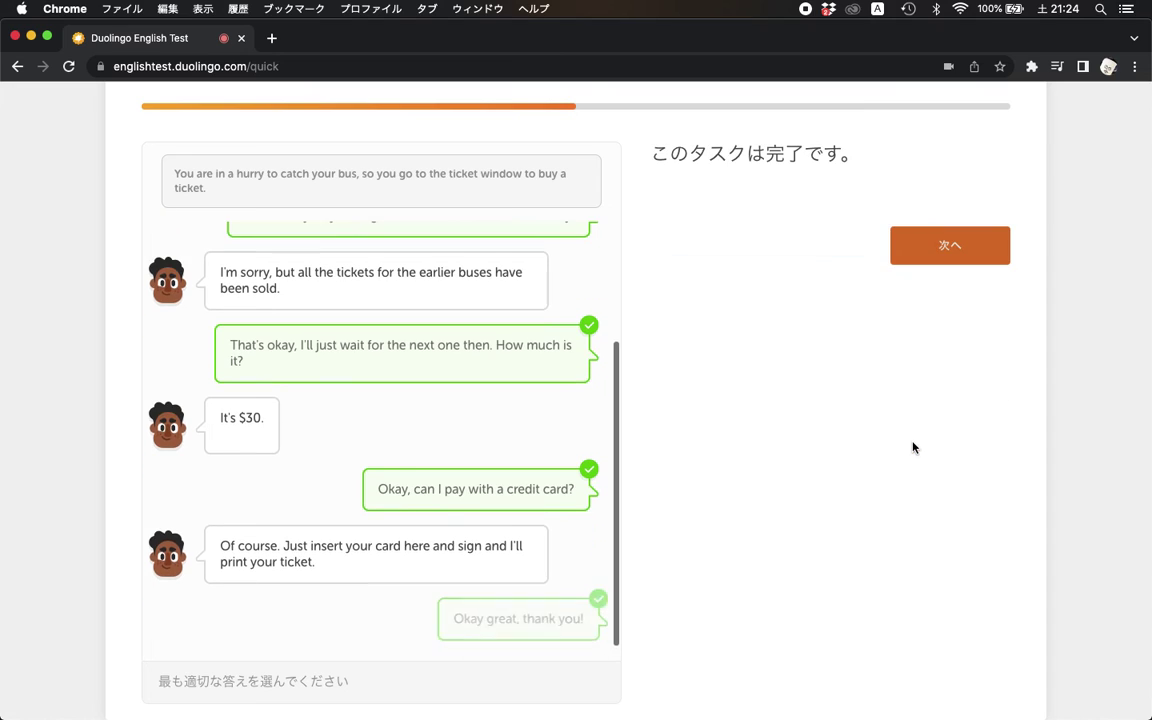
{"action": "left_click", "coordinate": [955, 255]}
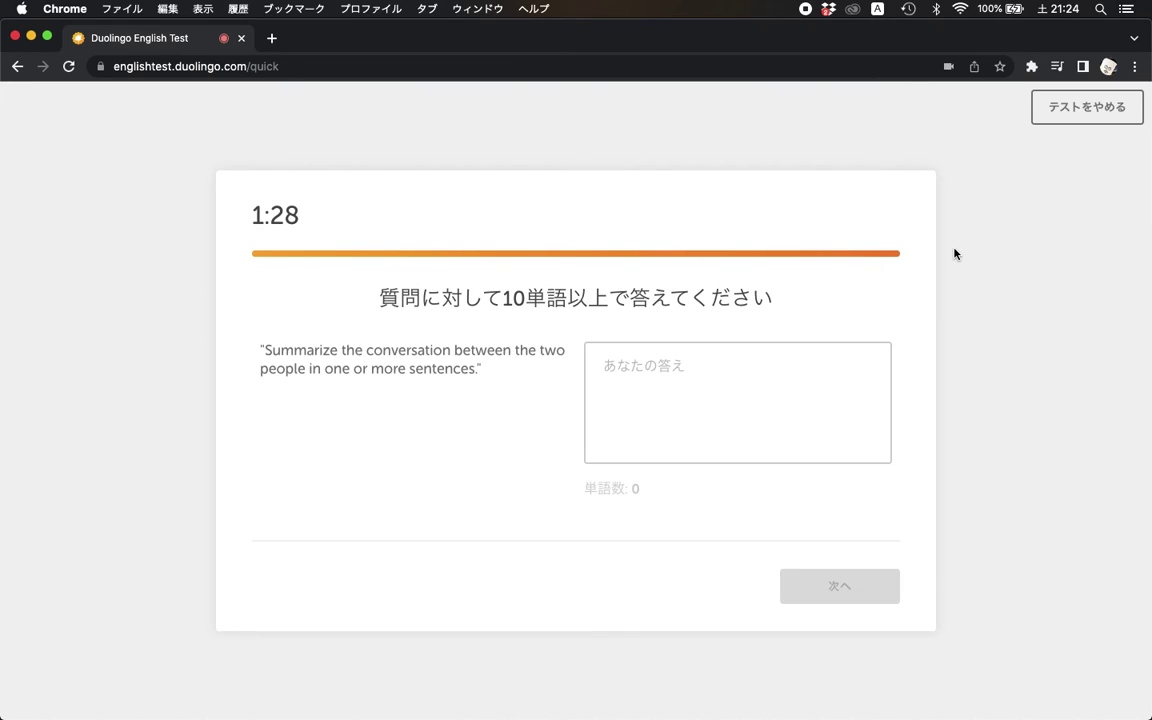
- Begin the written summary of the conversation with "I was in a hurry to get a bus ticket"
{"action": "left_click", "coordinate": [809, 392]}
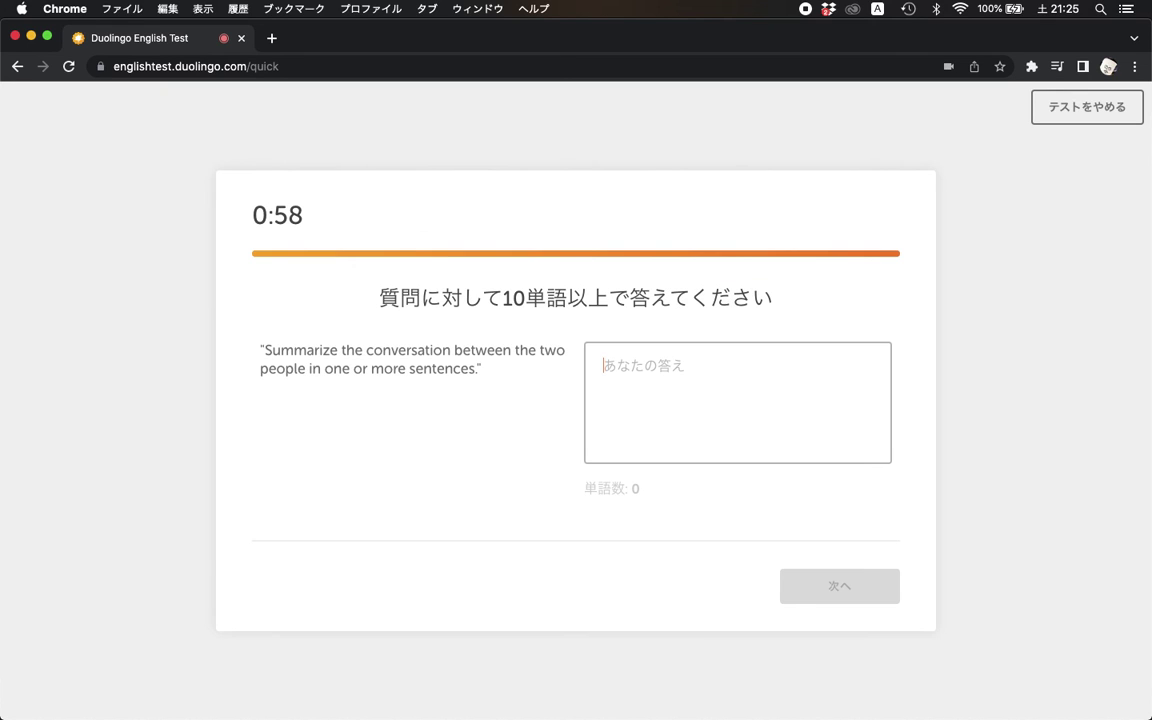
{"action": "type", "text": "A"}
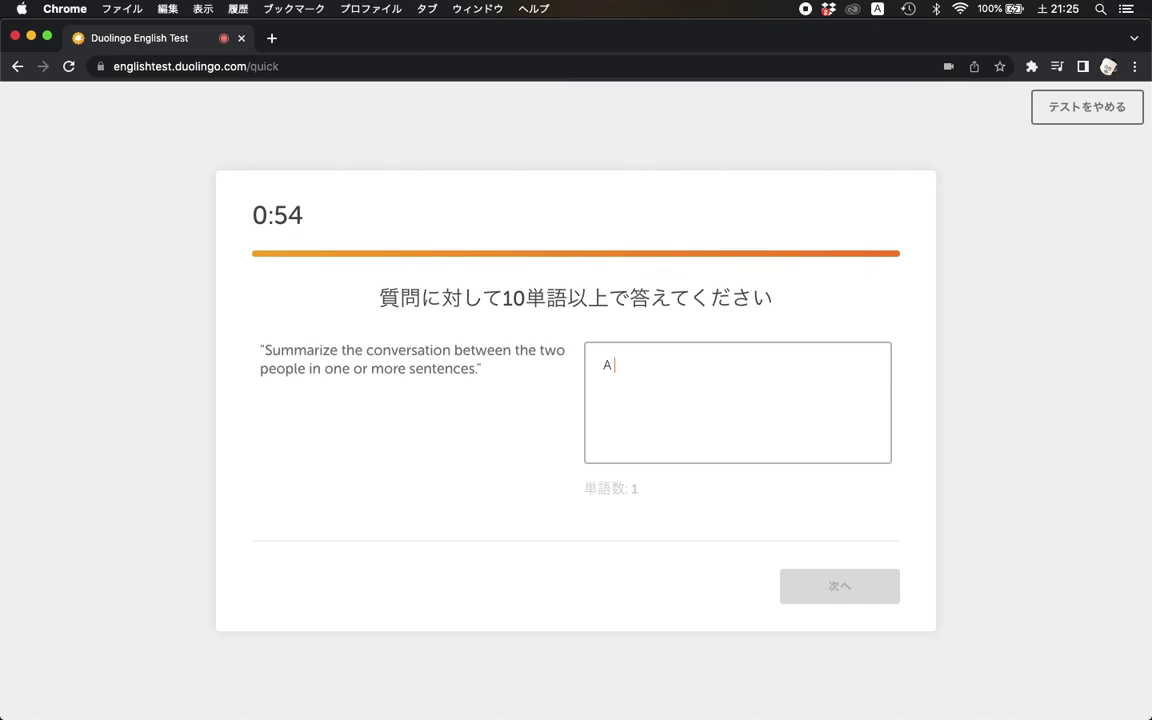
{"action": "key", "text": "BackSpace"}
{"action": "type", "text": "I"}
{"action": "type", "text": "was in a hu"}
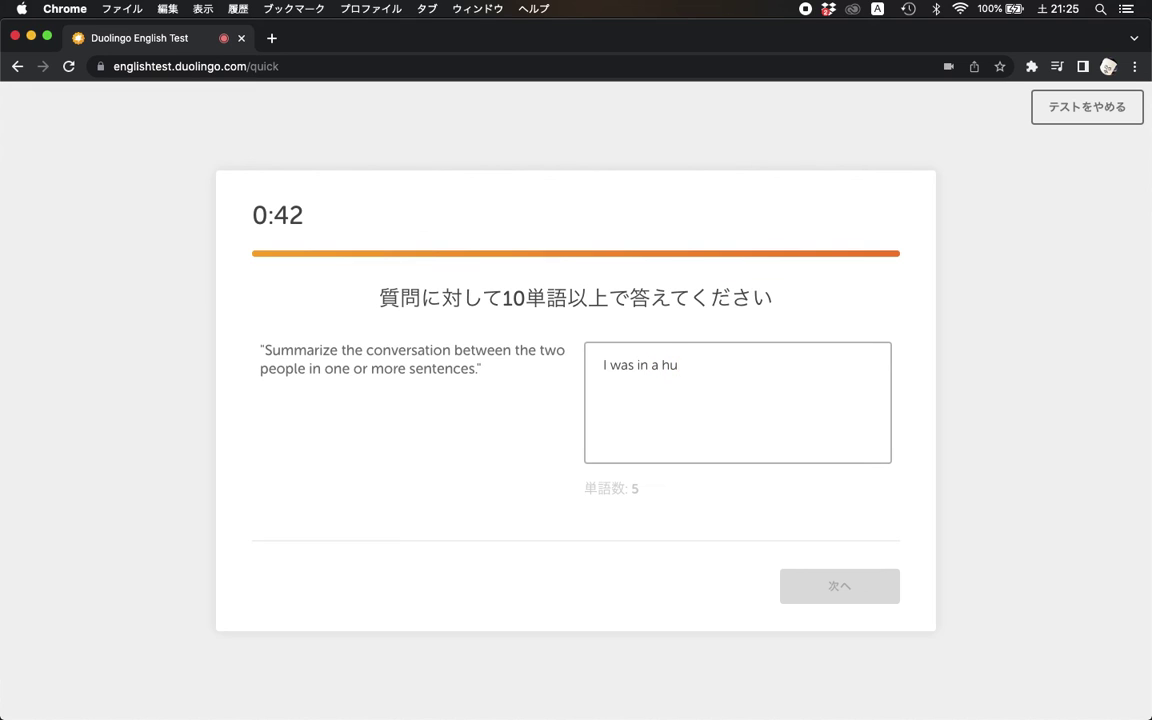
{"action": "type", "text": "rry to get a "}
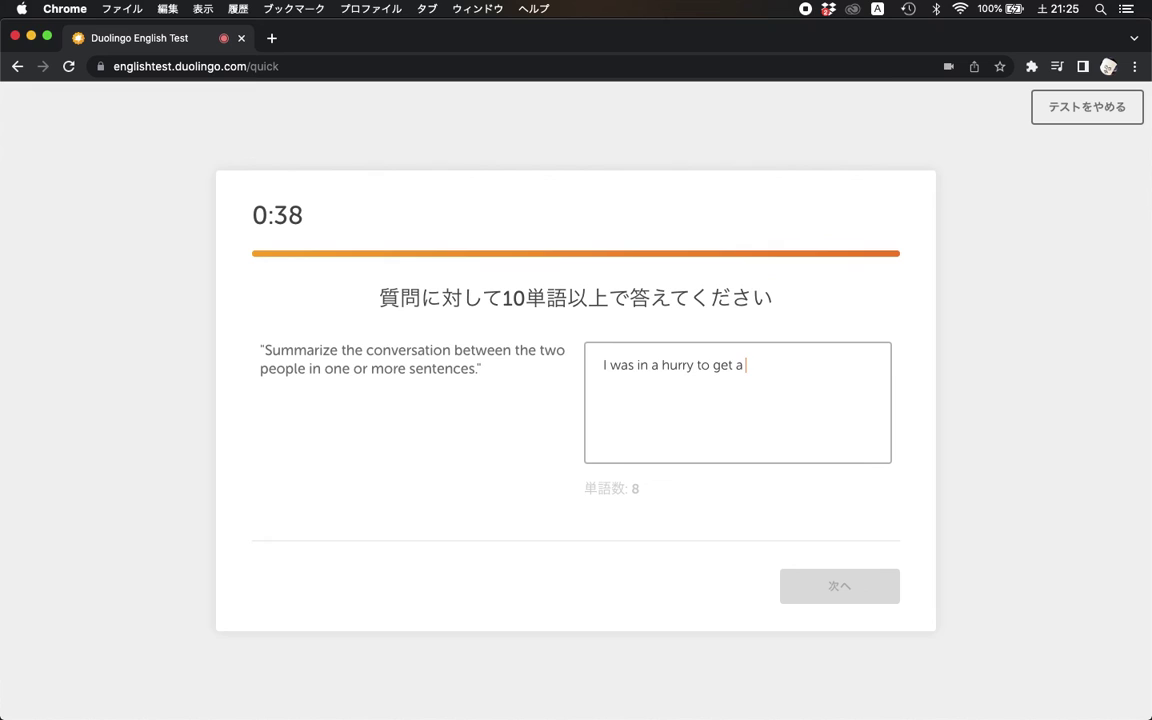
{"action": "type", "text": "bus to"}
{"action": "key", "text": "BackSpace"}
{"action": "type", "text": "icket"}
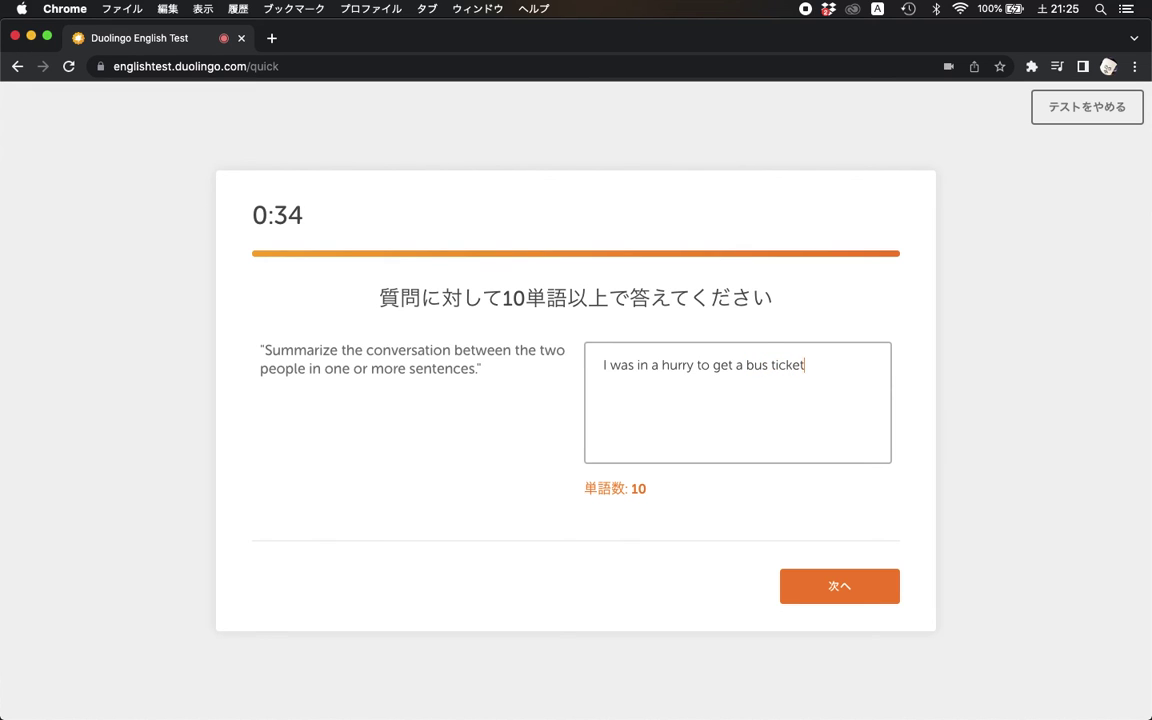
- Complete the summary sentence with "and got it for $30." and submit the answer
{"action": "type", "text": " i"}
{"action": "key", "text": "BackSpace"}
{"action": "type", "text": "."}
{"action": "key", "text": "BackSpace"}
{"action": "type", "text": "and got it for "}
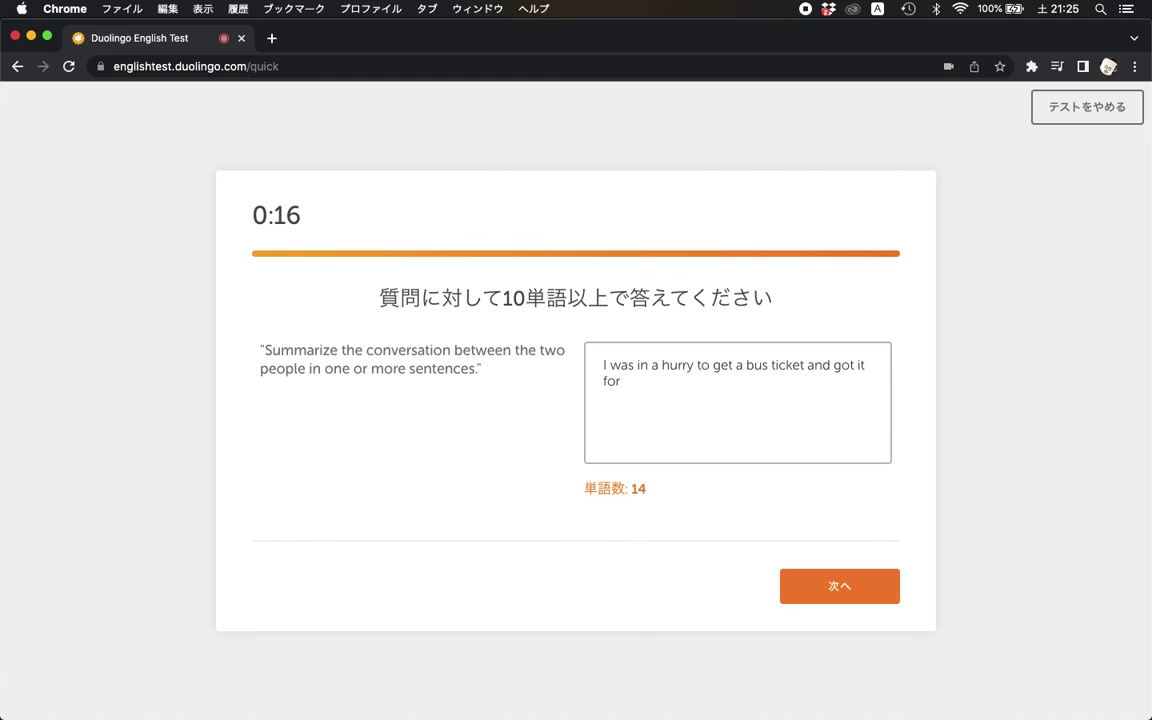
{"action": "type", "text": "$30."}
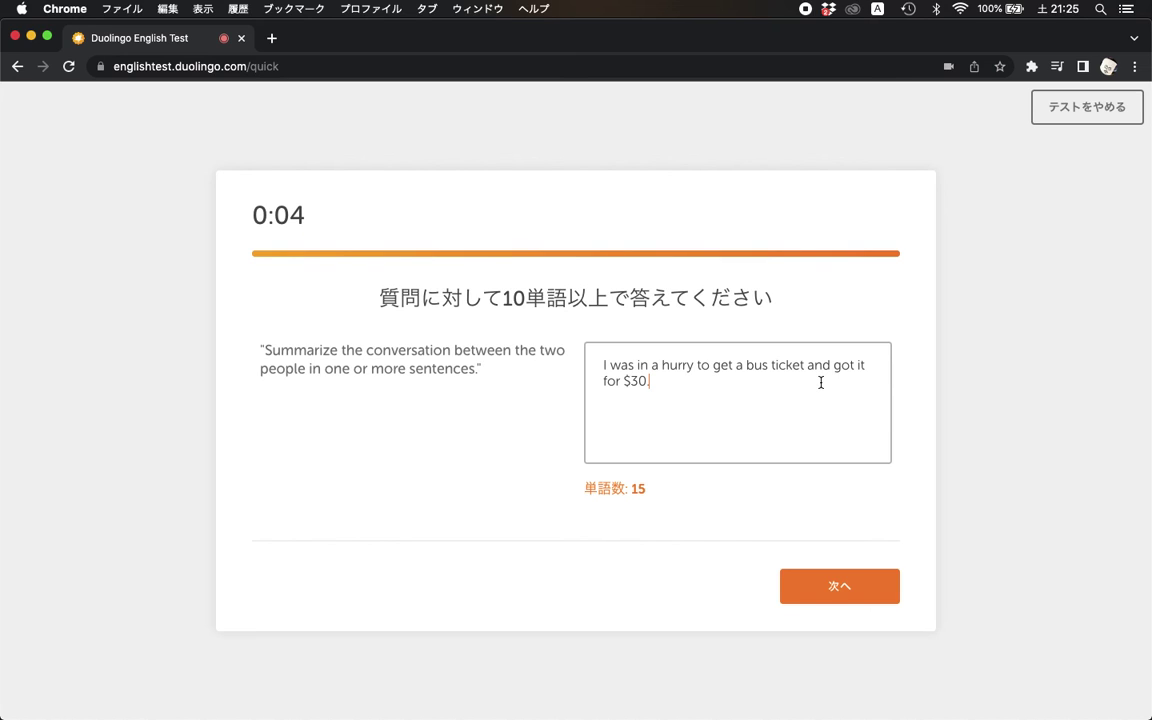
{"action": "left_click", "coordinate": [801, 582]}
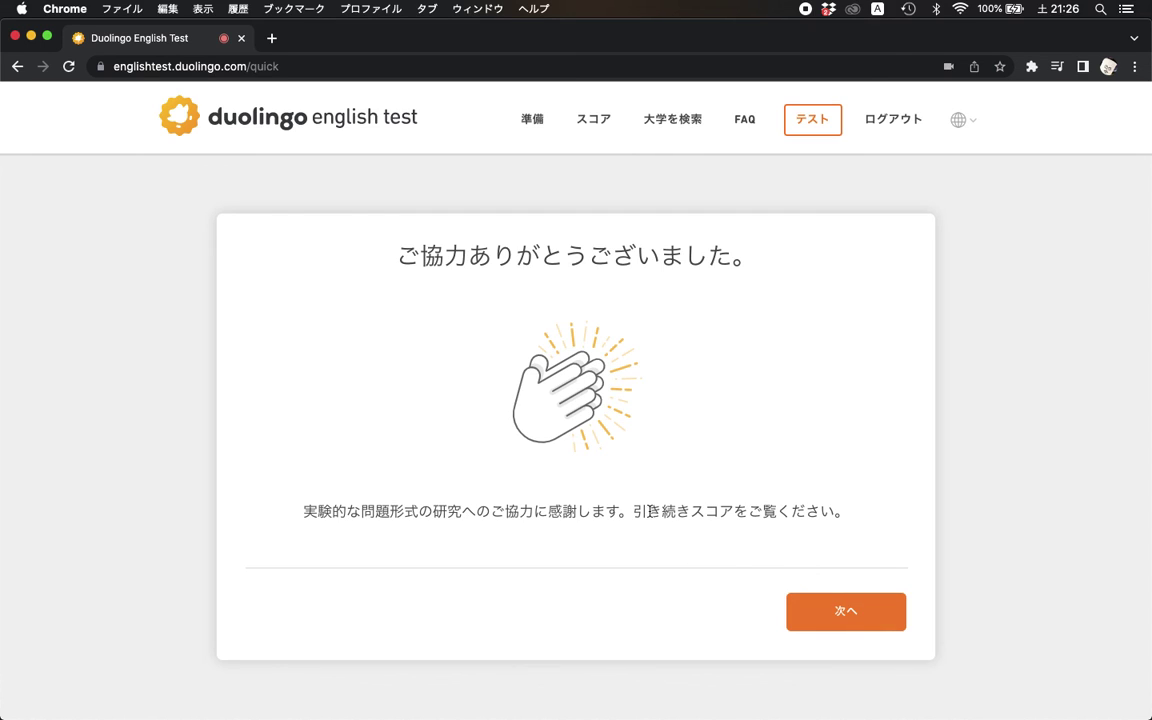
- Continue from the thank-you page to the estimated score and capture a screenshot of the whole screen
{"action": "left_click_drag", "start_coordinate": [631, 511], "coordinate": [868, 515]}
{"action": "left_click", "coordinate": [868, 515]}
{"action": "left_click", "coordinate": [814, 609]}
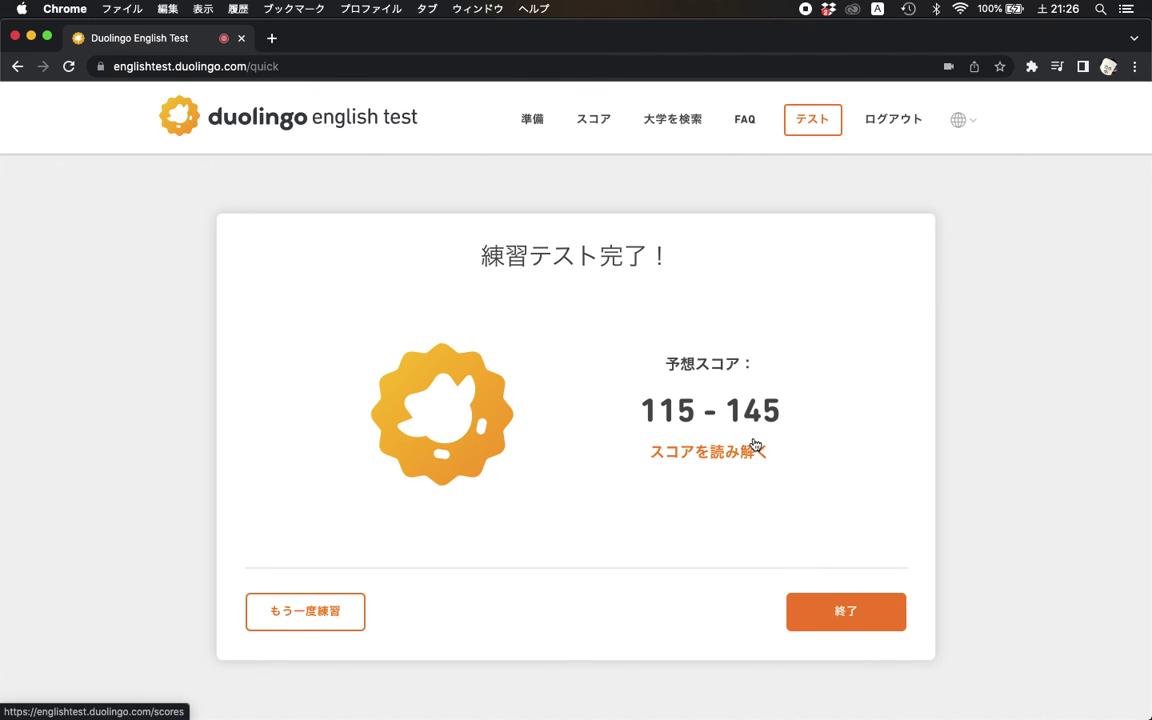
{"action": "key", "text": "super+shift+3"}
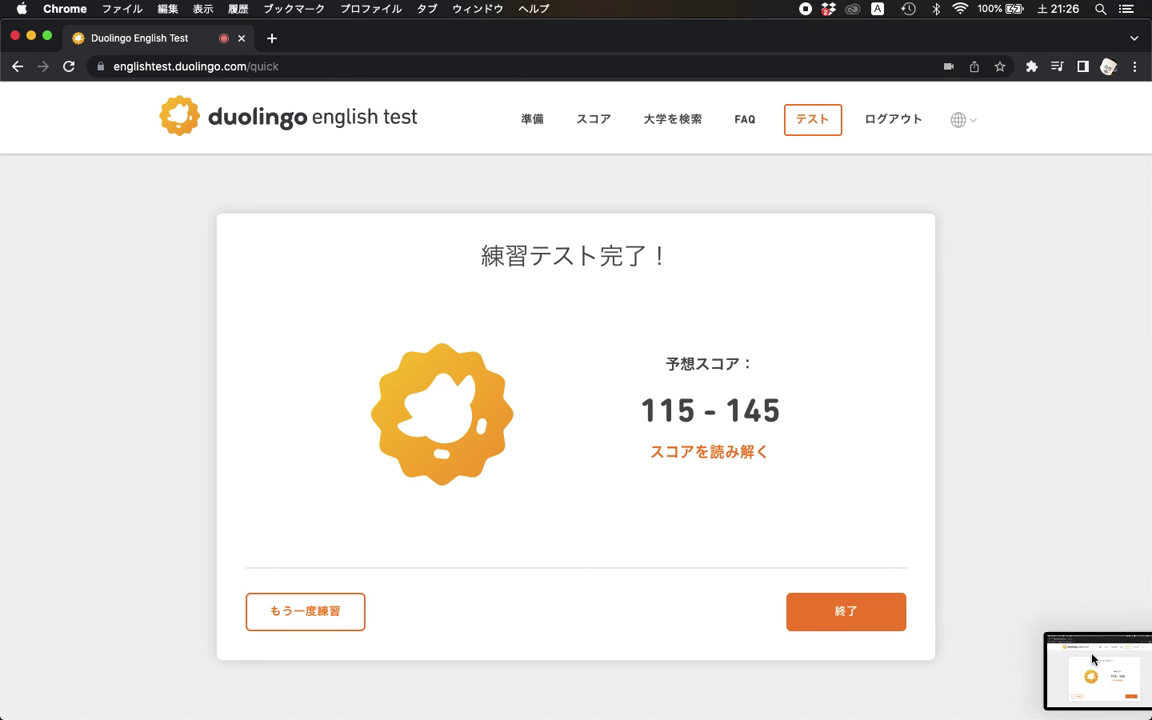
- Open the guide to interpreting scores and examine how Duolingo scores correspond to TOEFL iBT scores
{"action": "left_click", "coordinate": [753, 455]}
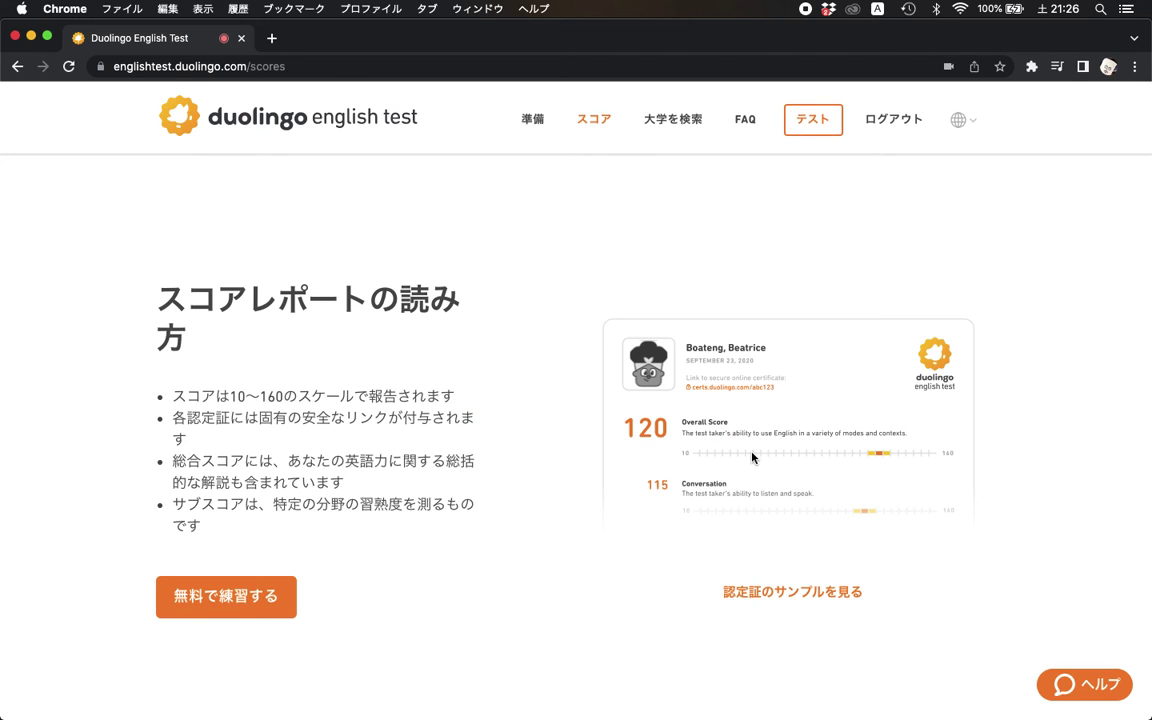
{"action": "scroll", "coordinate": [753, 457], "scroll_direction": "down", "scroll_amount": 2}
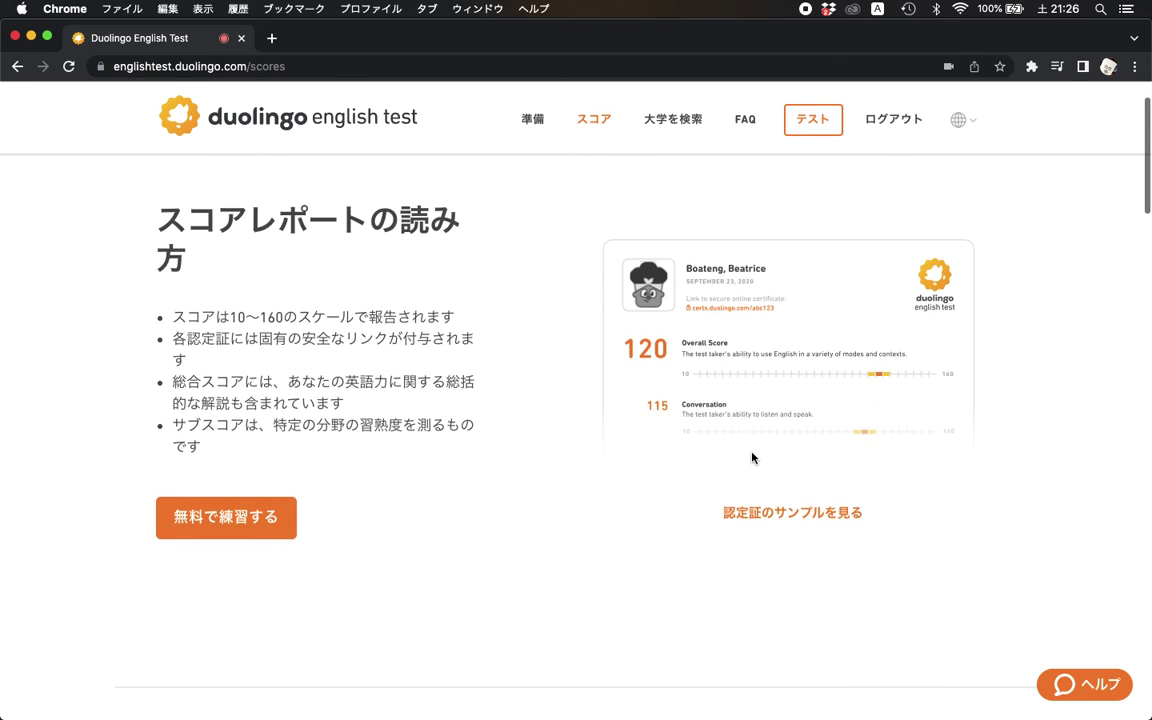
{"action": "scroll", "coordinate": [753, 458], "scroll_direction": "down", "scroll_amount": 5}
{"action": "scroll", "coordinate": [753, 458], "scroll_direction": "down", "scroll_amount": 10}
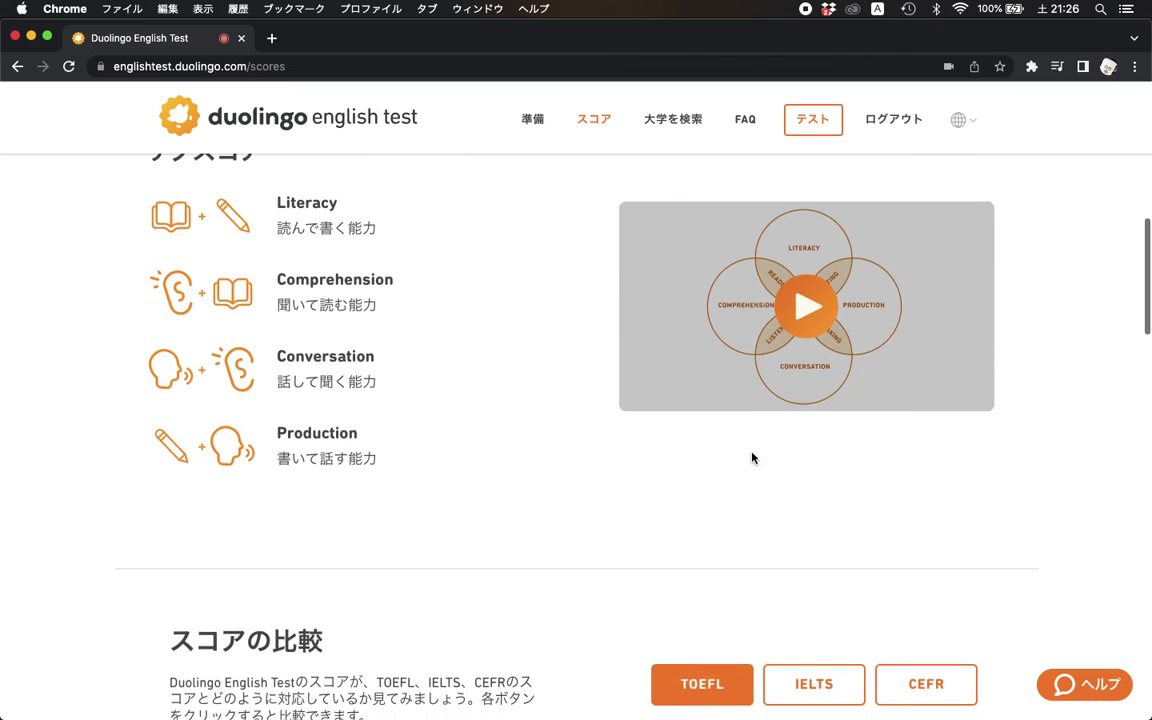
{"action": "scroll", "coordinate": [753, 458], "scroll_direction": "up", "scroll_amount": 1}
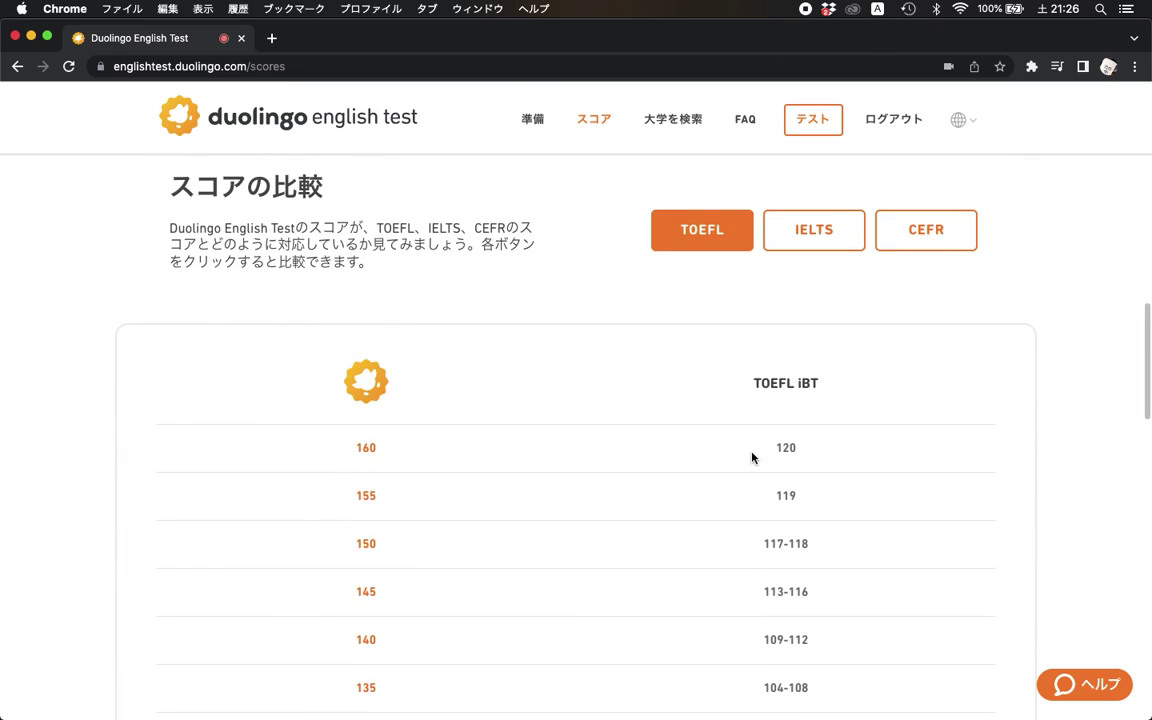
{"action": "scroll", "coordinate": [393, 453], "scroll_direction": "down", "scroll_amount": 3}
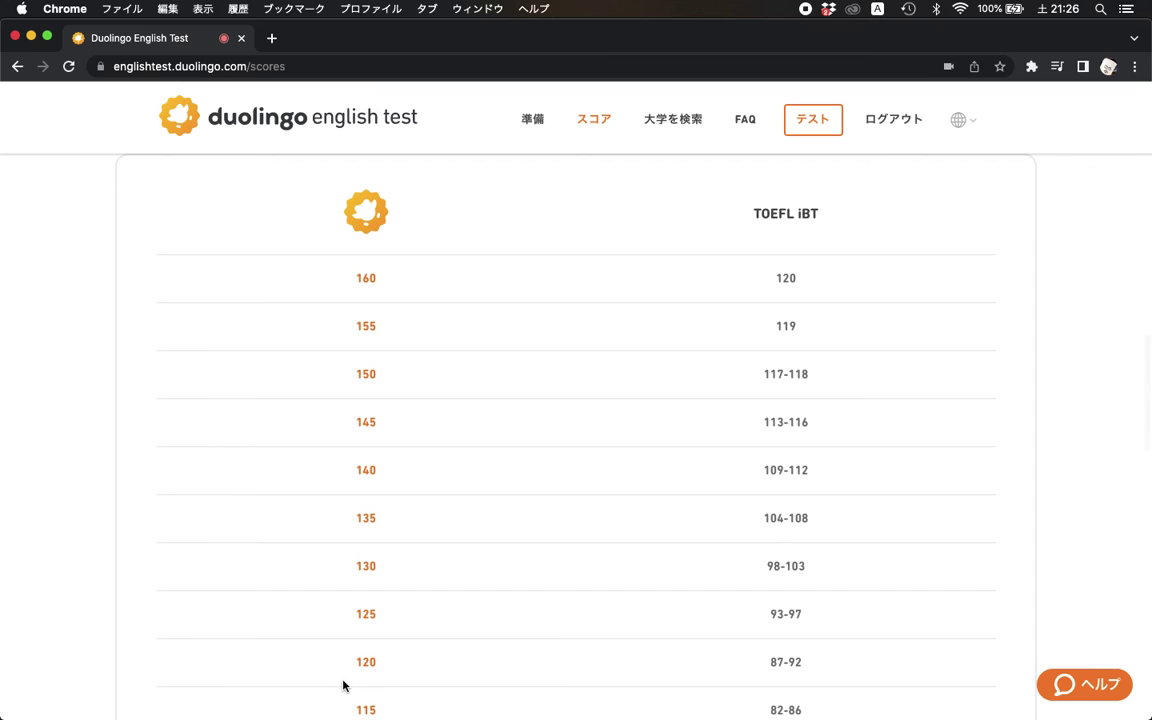
{"action": "scroll", "coordinate": [342, 681], "scroll_direction": "down", "scroll_amount": 1}
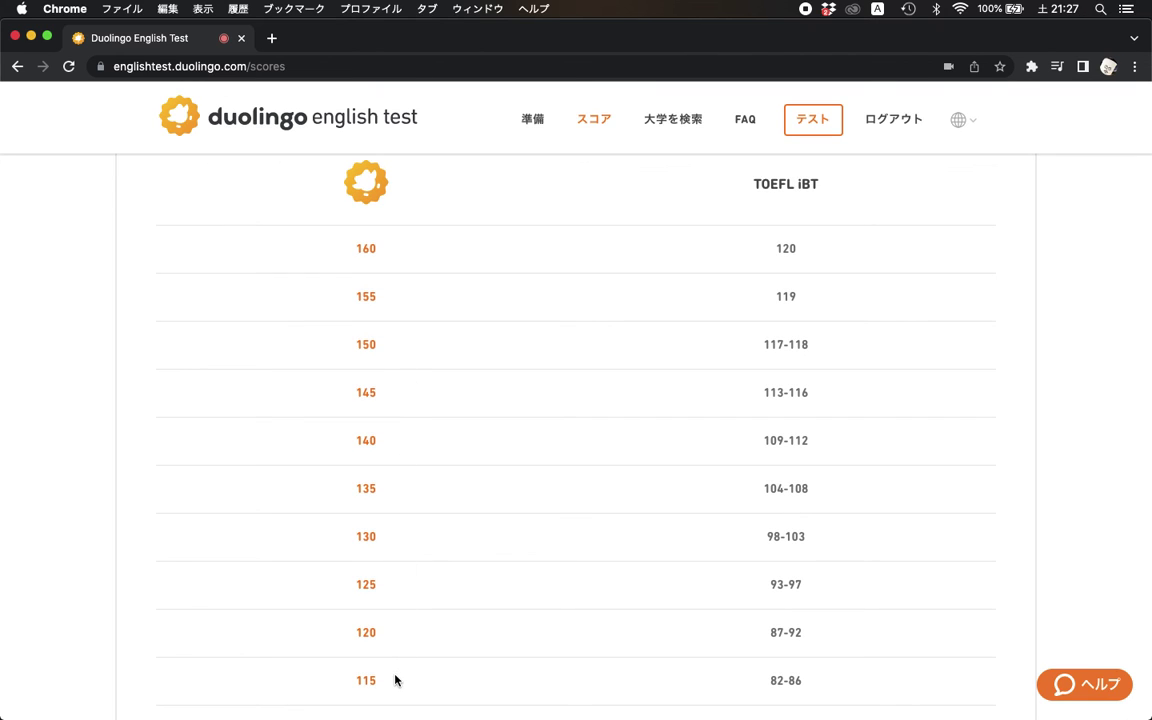
{"action": "scroll", "coordinate": [410, 532], "scroll_direction": "up", "scroll_amount": 5}
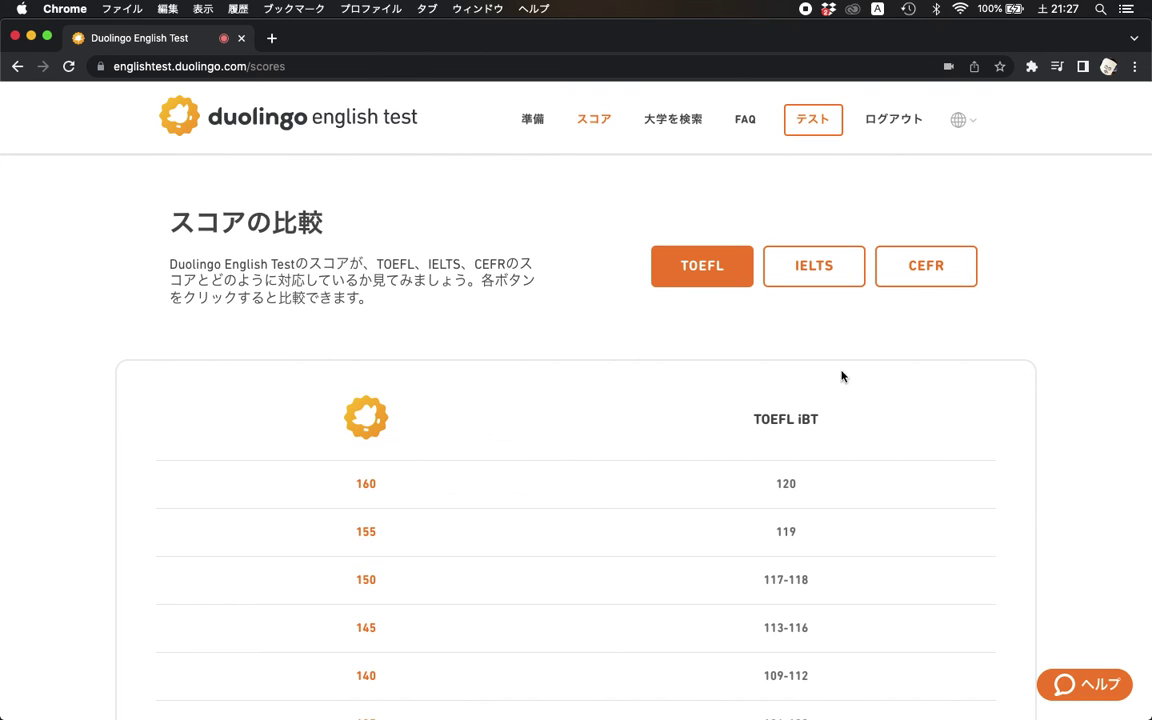
- Switch the score comparison to CEFR and examine the score ranges, levels and ability descriptions
{"action": "left_click", "coordinate": [931, 262]}
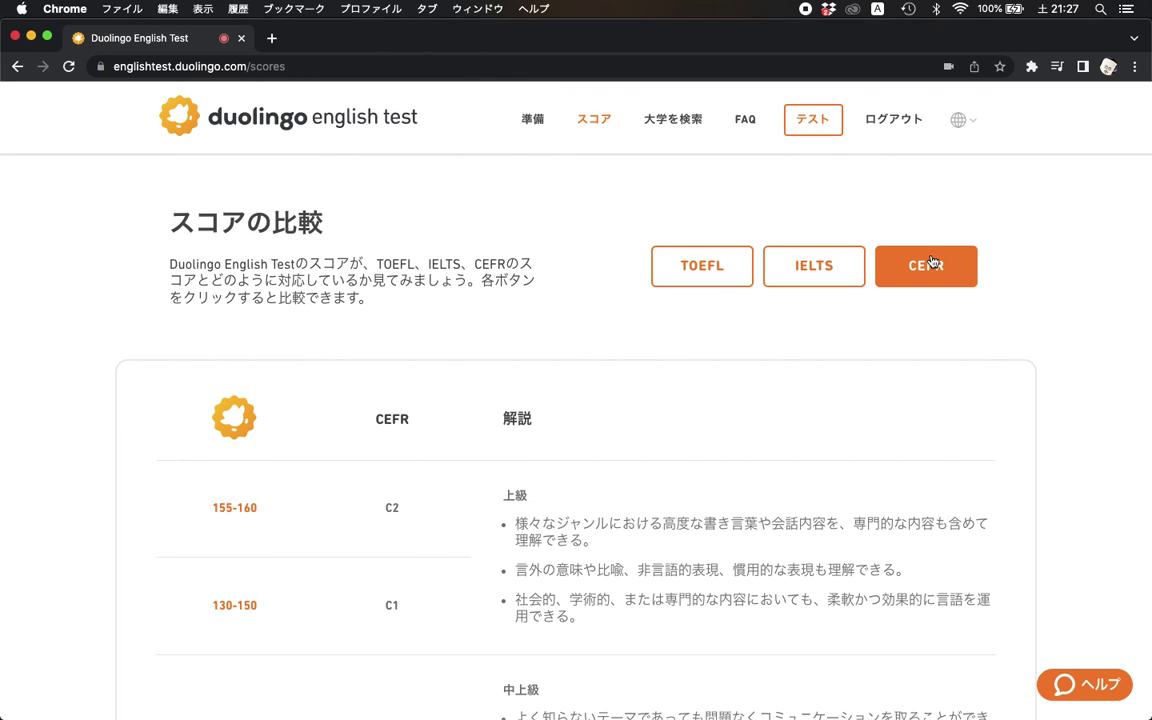
{"action": "scroll", "coordinate": [727, 367], "scroll_direction": "down", "scroll_amount": 1}
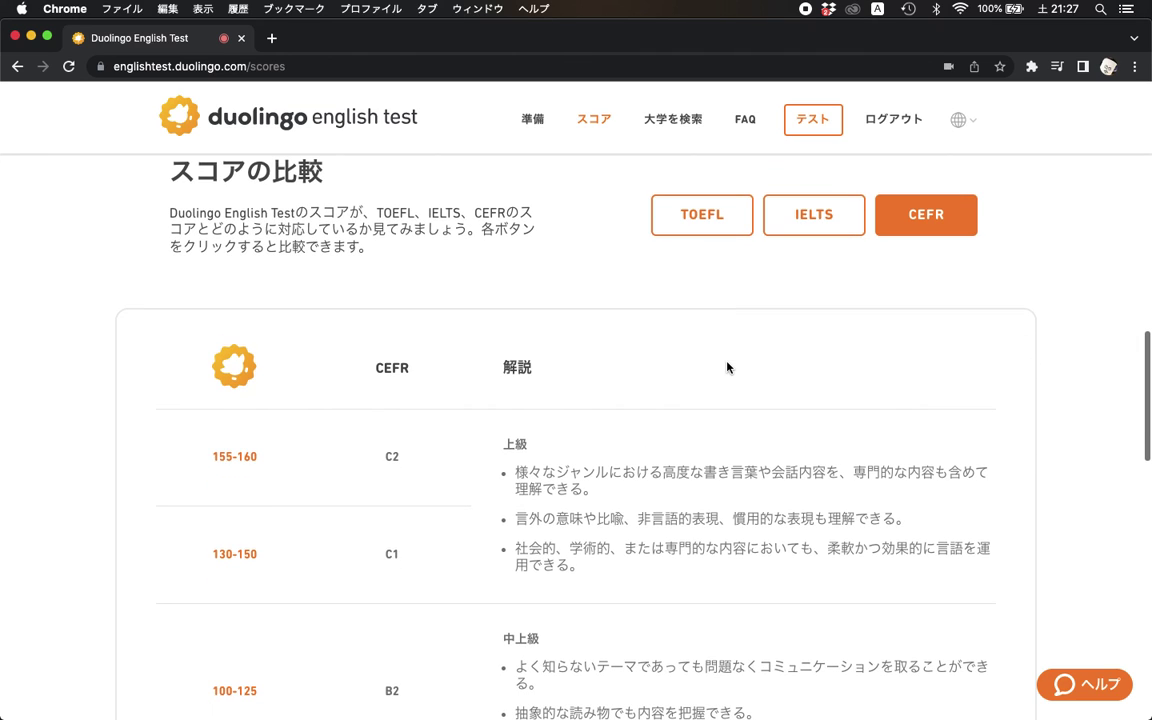
{"action": "scroll", "coordinate": [504, 442], "scroll_direction": "down", "scroll_amount": 2}
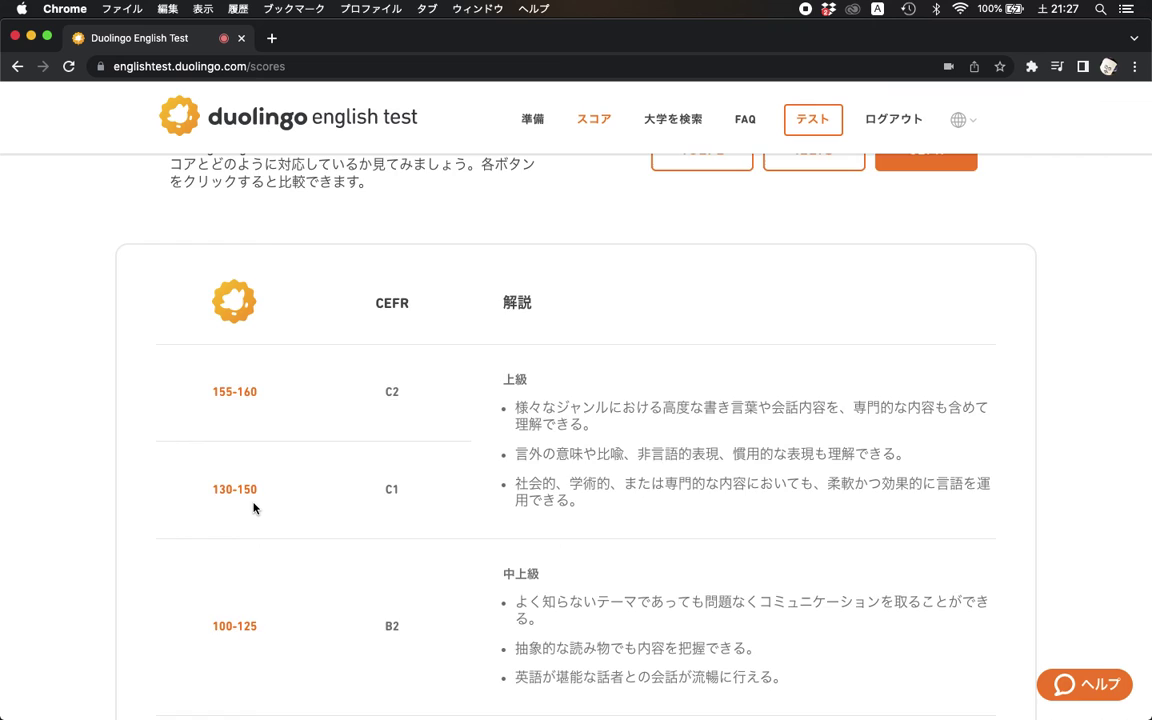
{"action": "scroll", "coordinate": [253, 508], "scroll_direction": "up", "scroll_amount": 1}
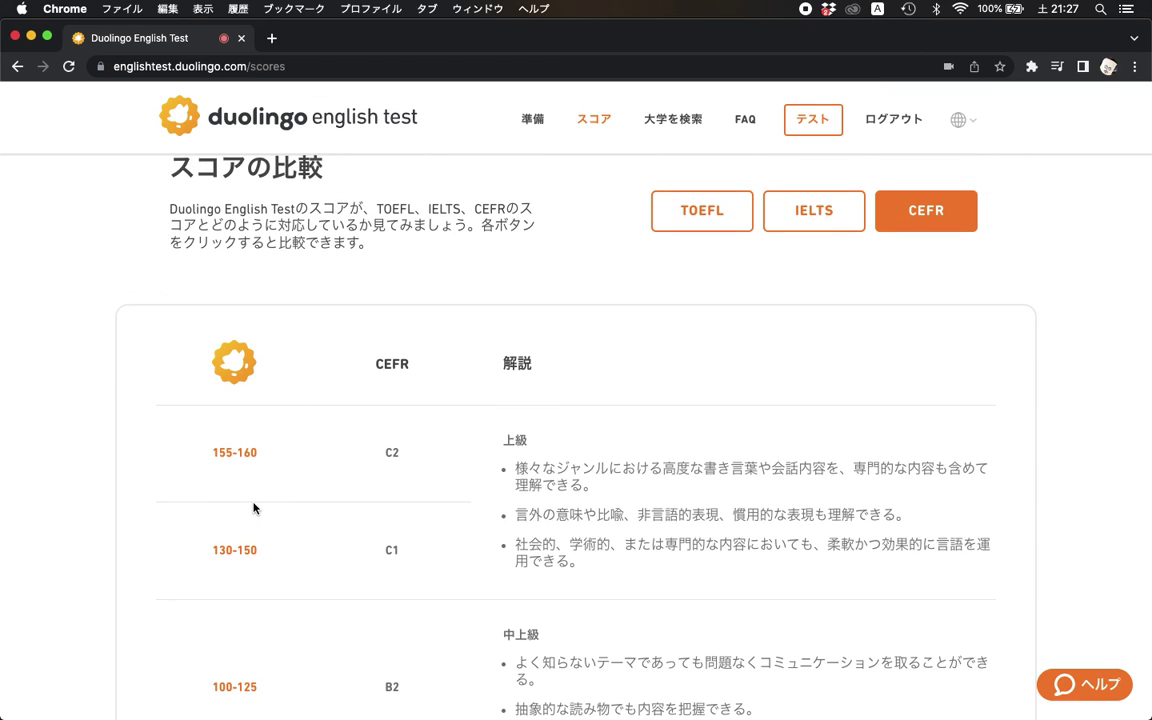
{"action": "scroll", "coordinate": [253, 508], "scroll_direction": "down", "scroll_amount": 2}
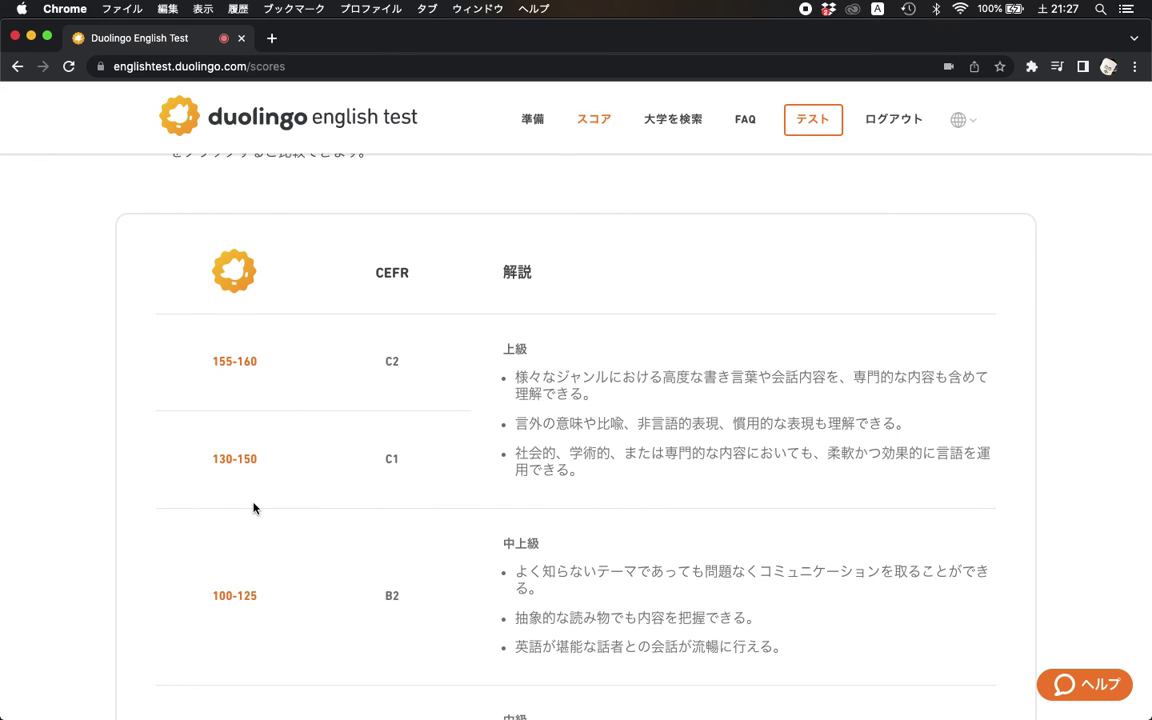
{"action": "scroll", "coordinate": [253, 508], "scroll_direction": "down", "scroll_amount": 2}
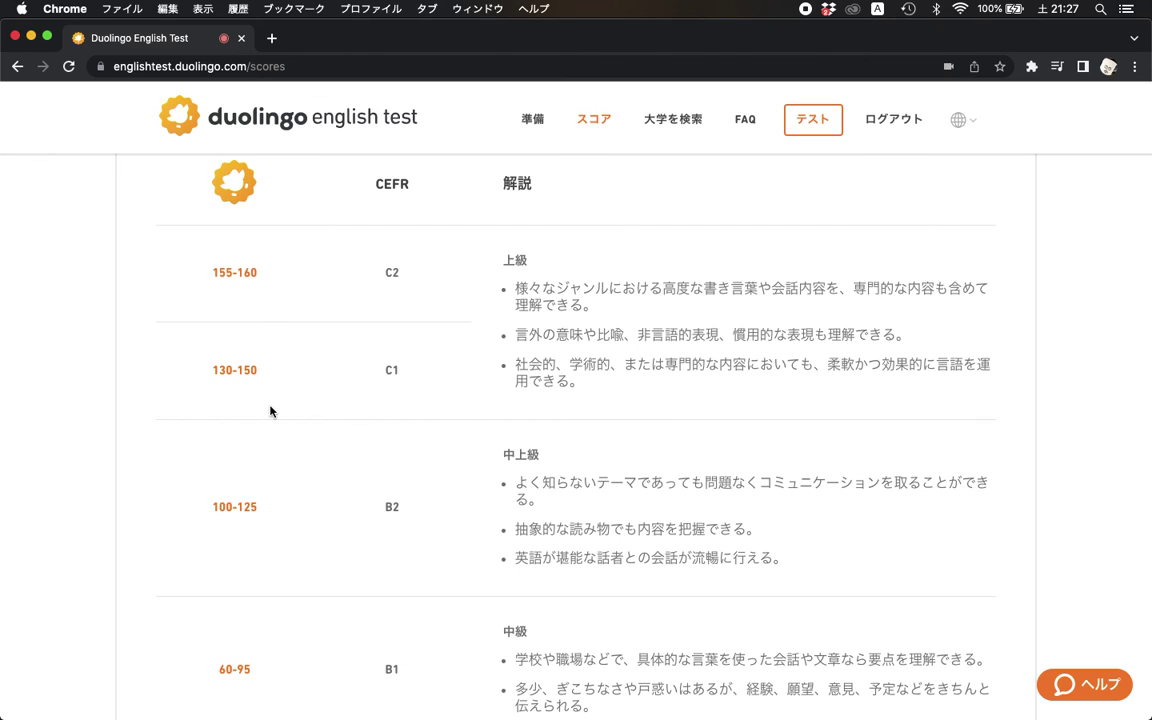
{"action": "scroll", "coordinate": [270, 411], "scroll_direction": "down", "scroll_amount": 1}
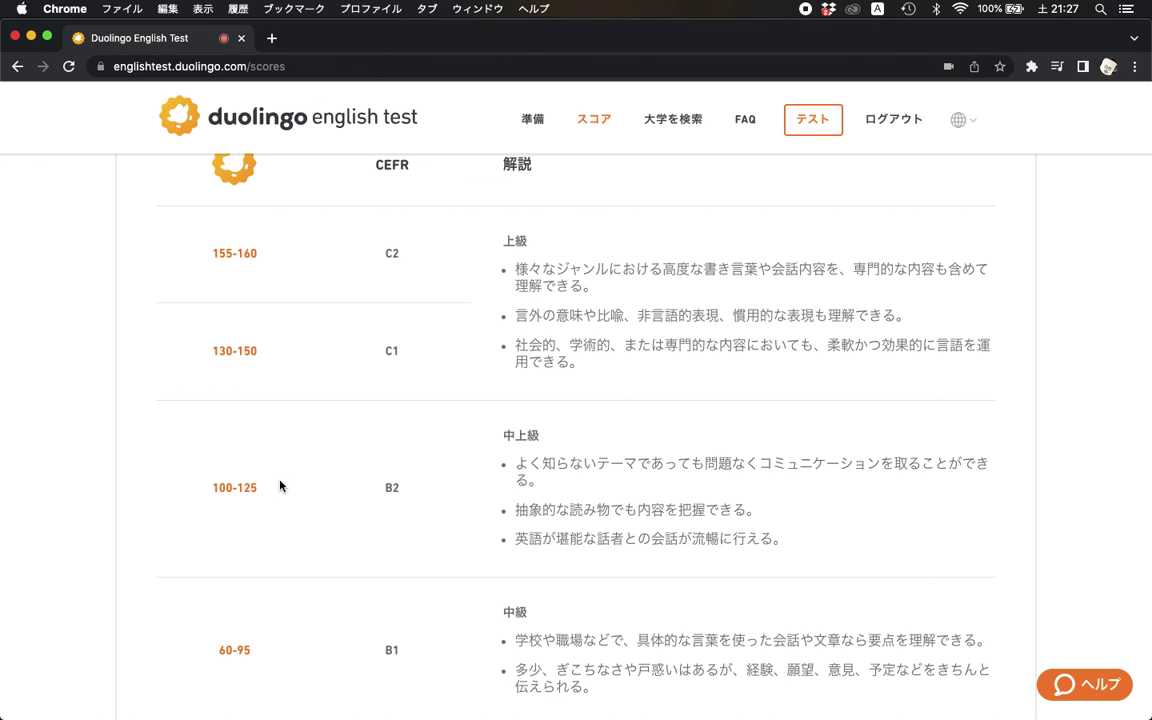
{"action": "scroll", "coordinate": [280, 486], "scroll_direction": "down", "scroll_amount": 1}
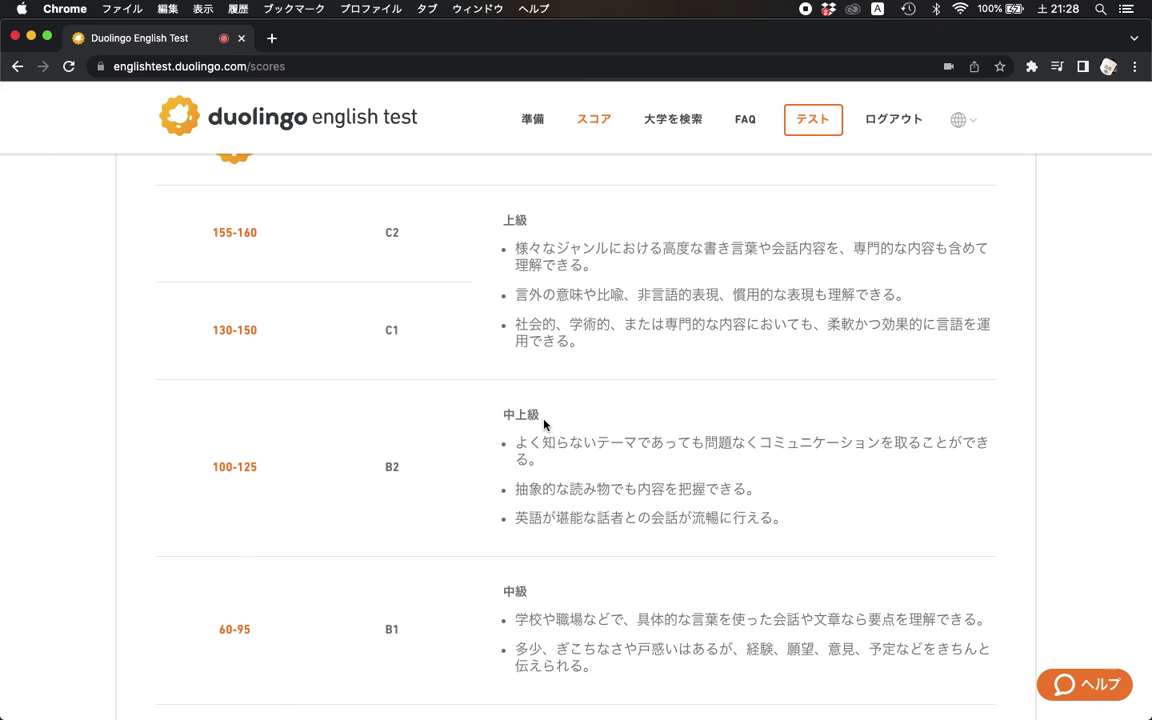
{"action": "scroll", "coordinate": [544, 424], "scroll_direction": "down", "scroll_amount": 1}
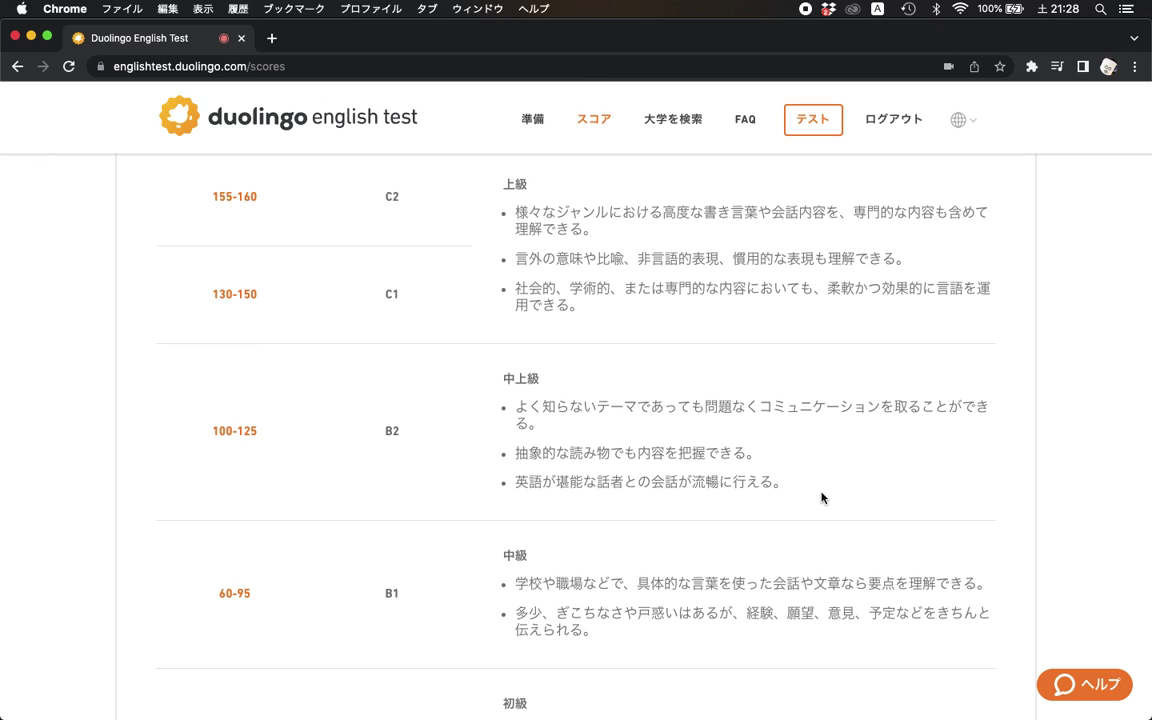
- Re-examine the B1 to C2 rows of the CEFR score comparison, and return to the score report explanation at the start of the page
{"action": "scroll", "coordinate": [822, 498], "scroll_direction": "up", "scroll_amount": 1}
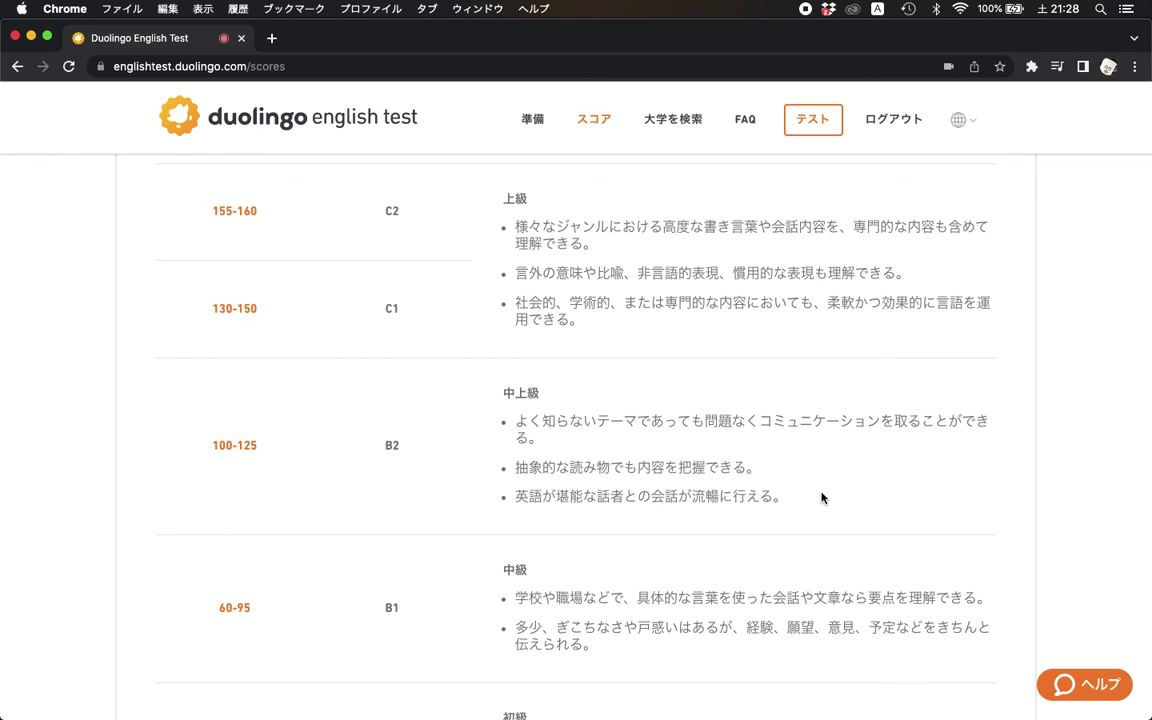
{"action": "scroll", "coordinate": [822, 498], "scroll_direction": "up", "scroll_amount": 3}
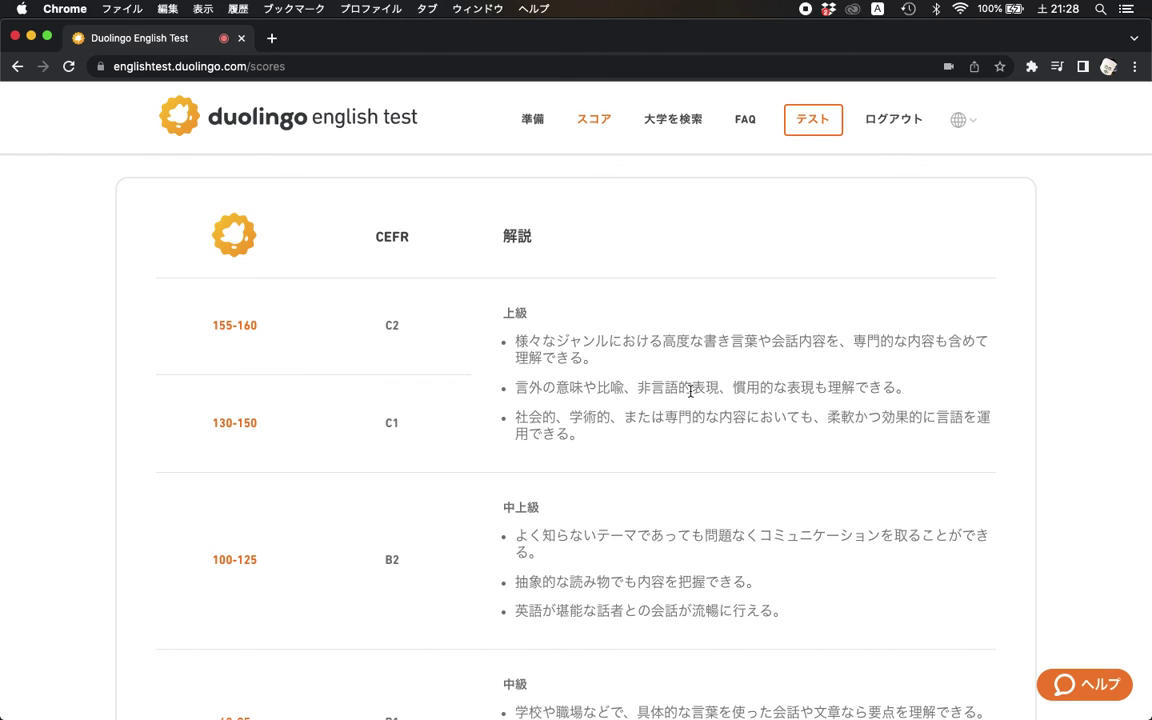
{"action": "scroll", "coordinate": [690, 391], "scroll_direction": "down", "scroll_amount": 2}
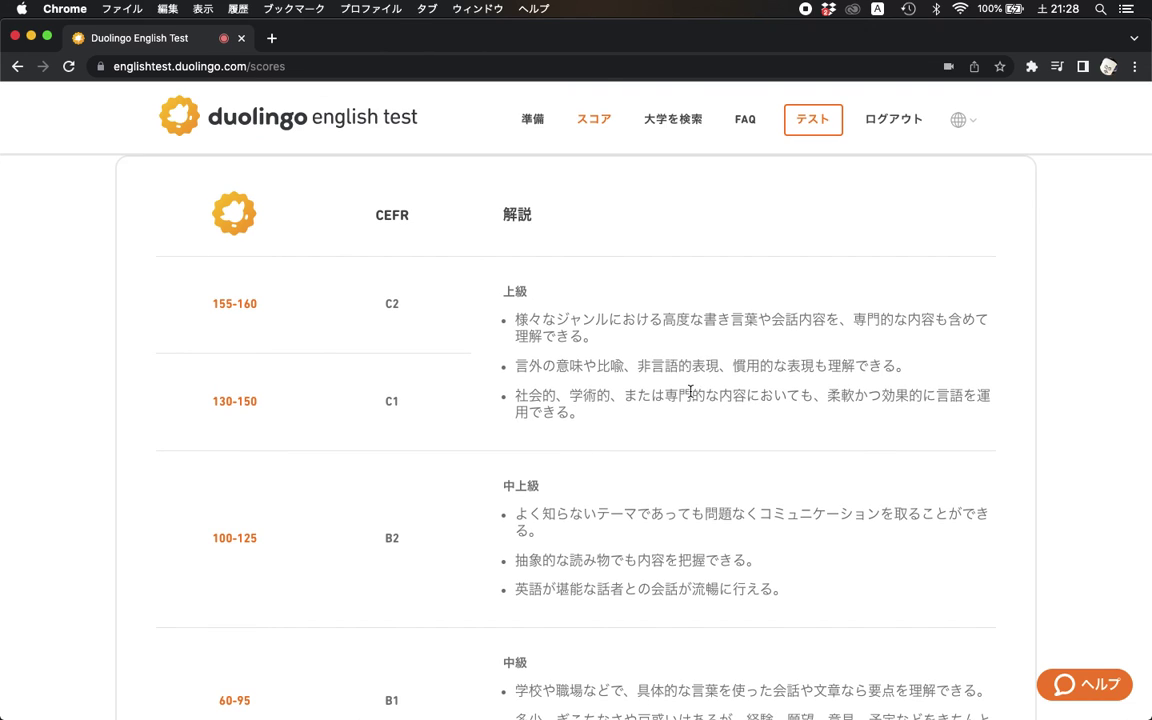
{"action": "scroll", "coordinate": [690, 391], "scroll_direction": "down", "scroll_amount": 1}
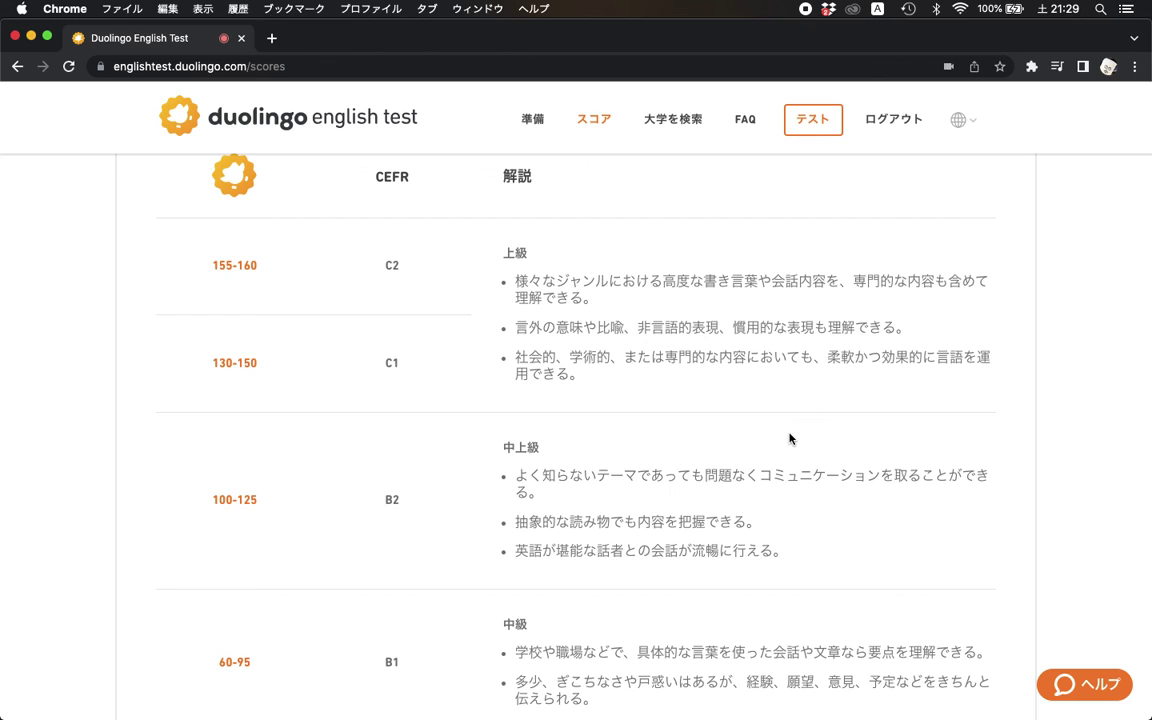
{"action": "scroll", "coordinate": [789, 439], "scroll_direction": "down", "scroll_amount": 1}
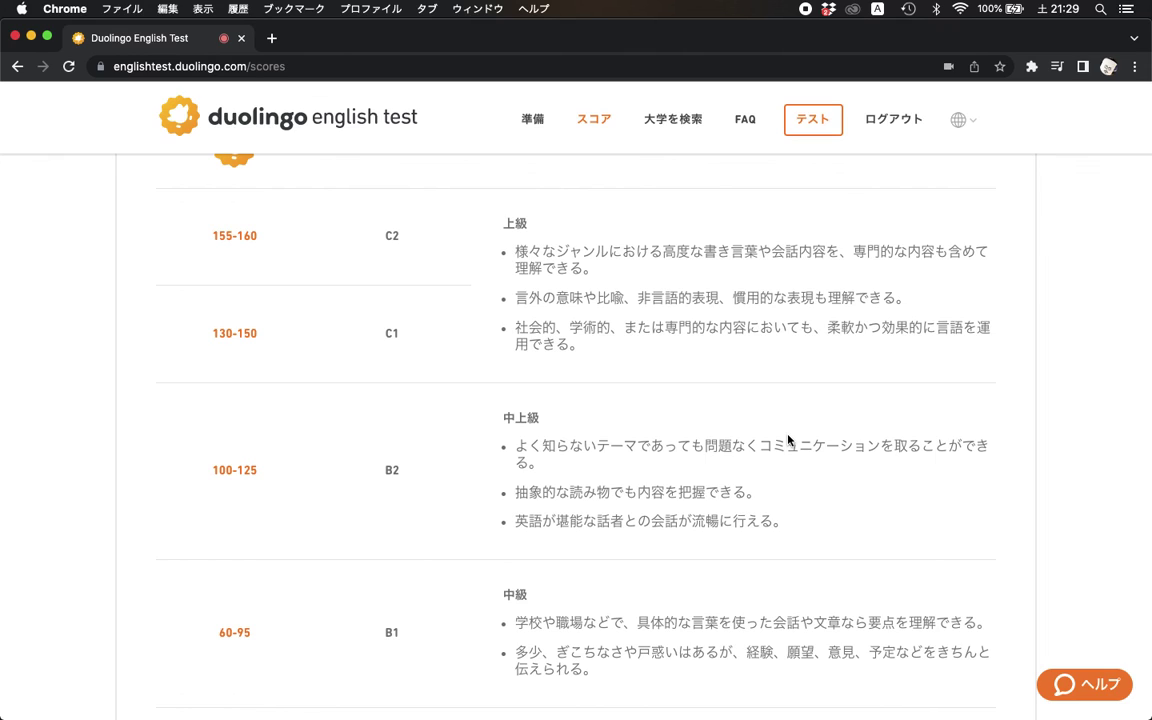
{"action": "scroll", "coordinate": [787, 440], "scroll_direction": "up", "scroll_amount": 5}
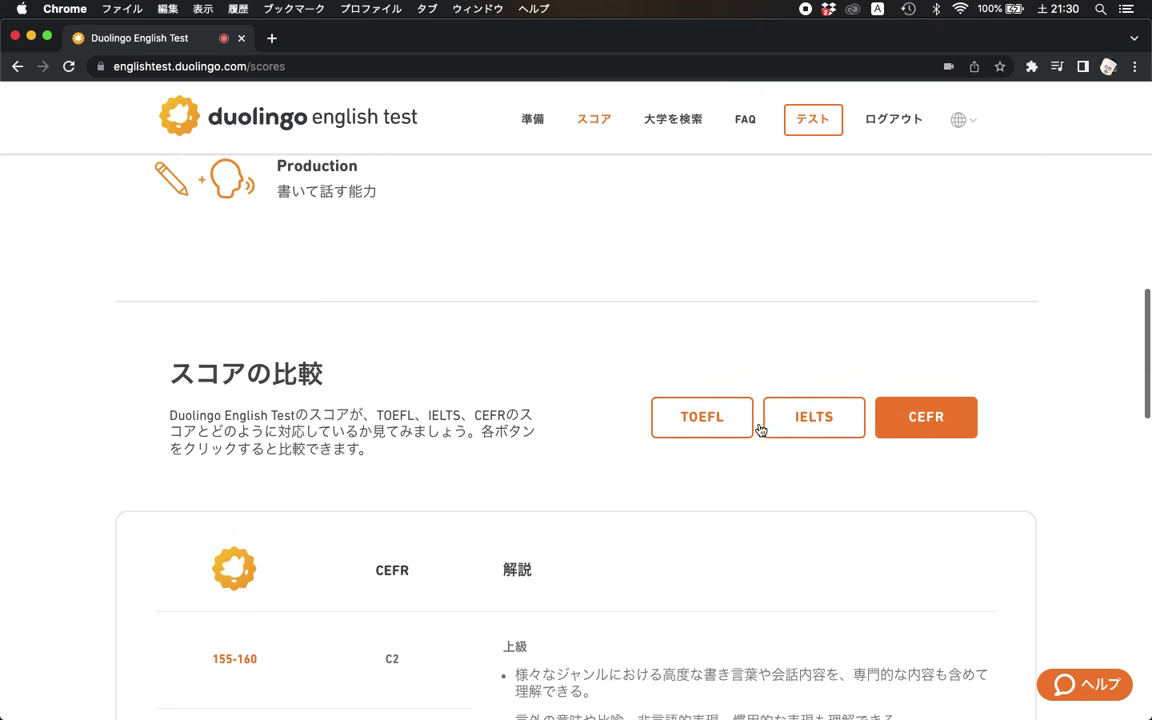
{"action": "scroll", "coordinate": [367, 185], "scroll_direction": "up", "scroll_amount": 6}
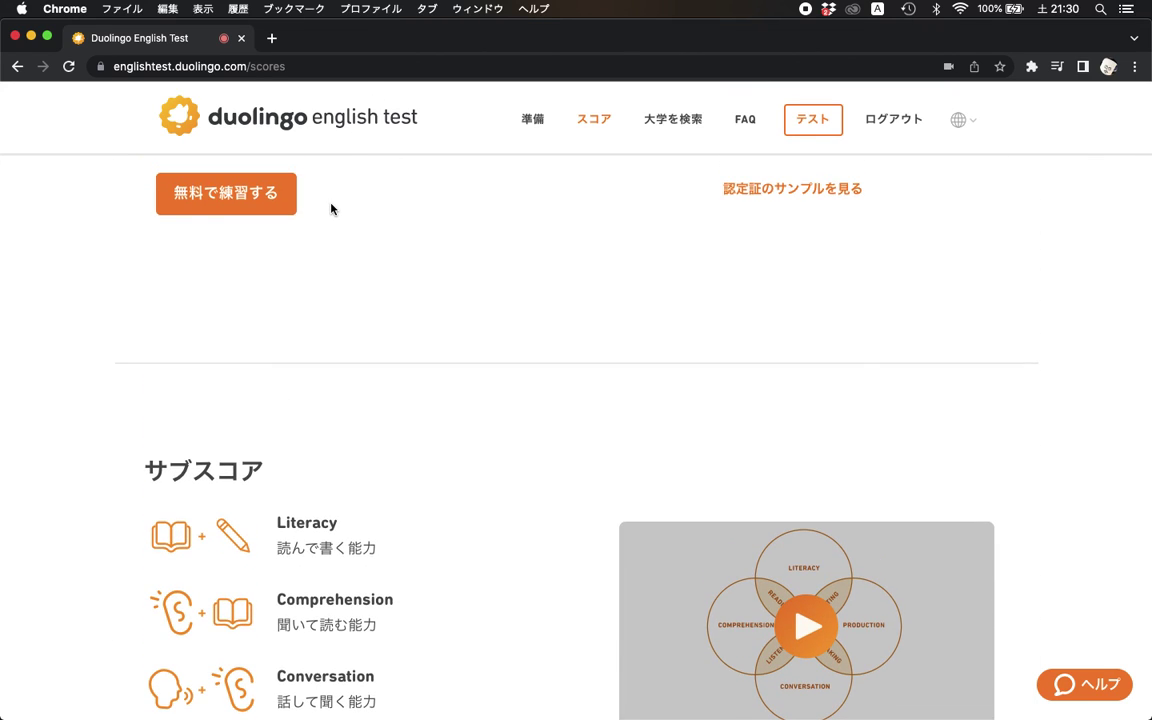
{"action": "scroll", "coordinate": [332, 208], "scroll_direction": "up", "scroll_amount": 3}
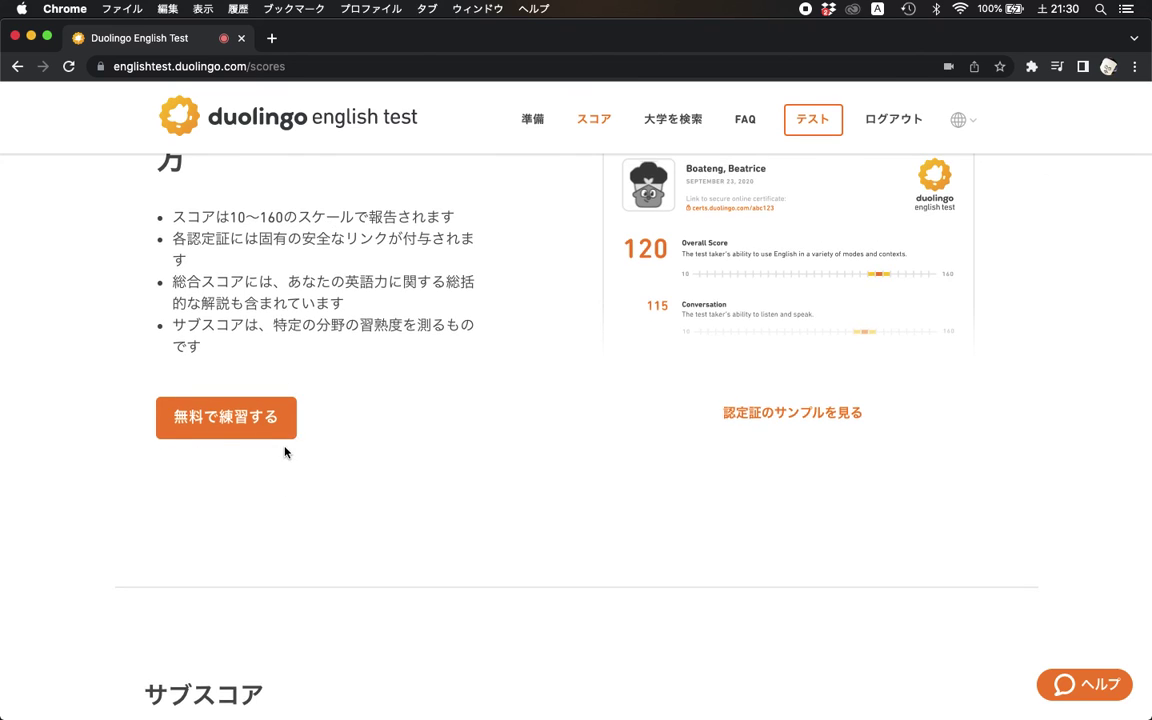
{"action": "scroll", "coordinate": [284, 451], "scroll_direction": "up", "scroll_amount": 1}
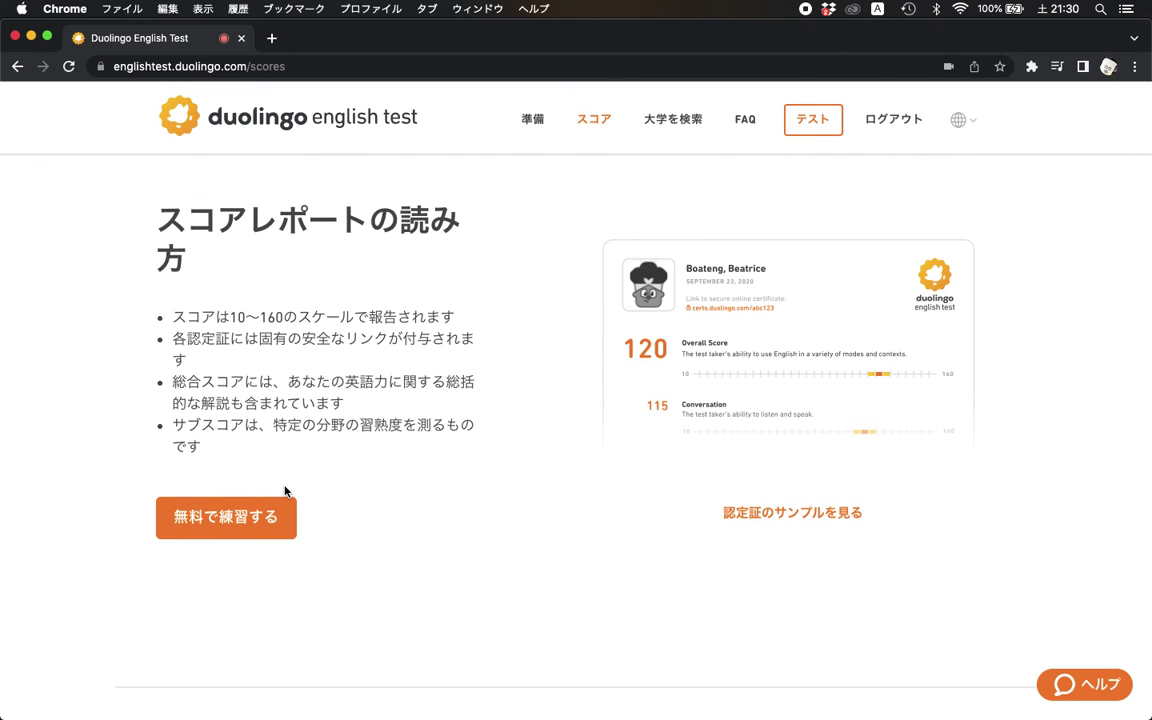